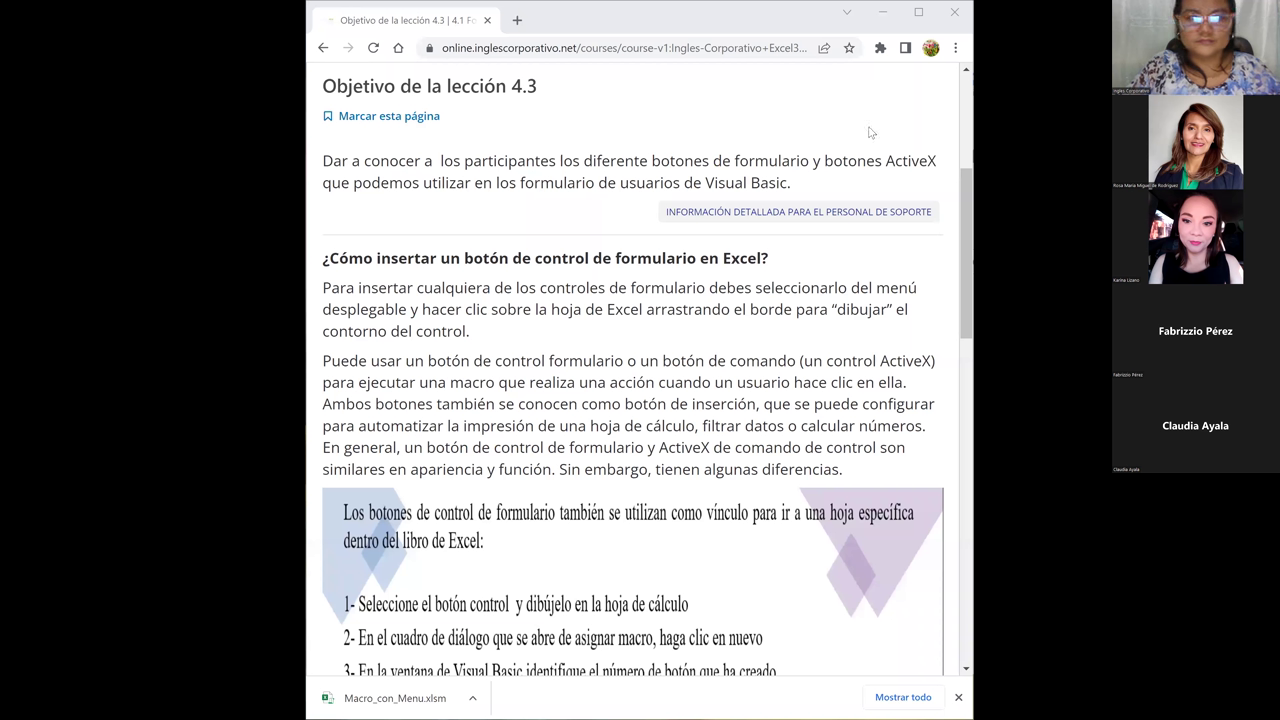
Maximize the browser so the lesson 4.3 objective page fills the screen.
left_click_drag(322, 161, 634, 161)
left_click(853, 135)
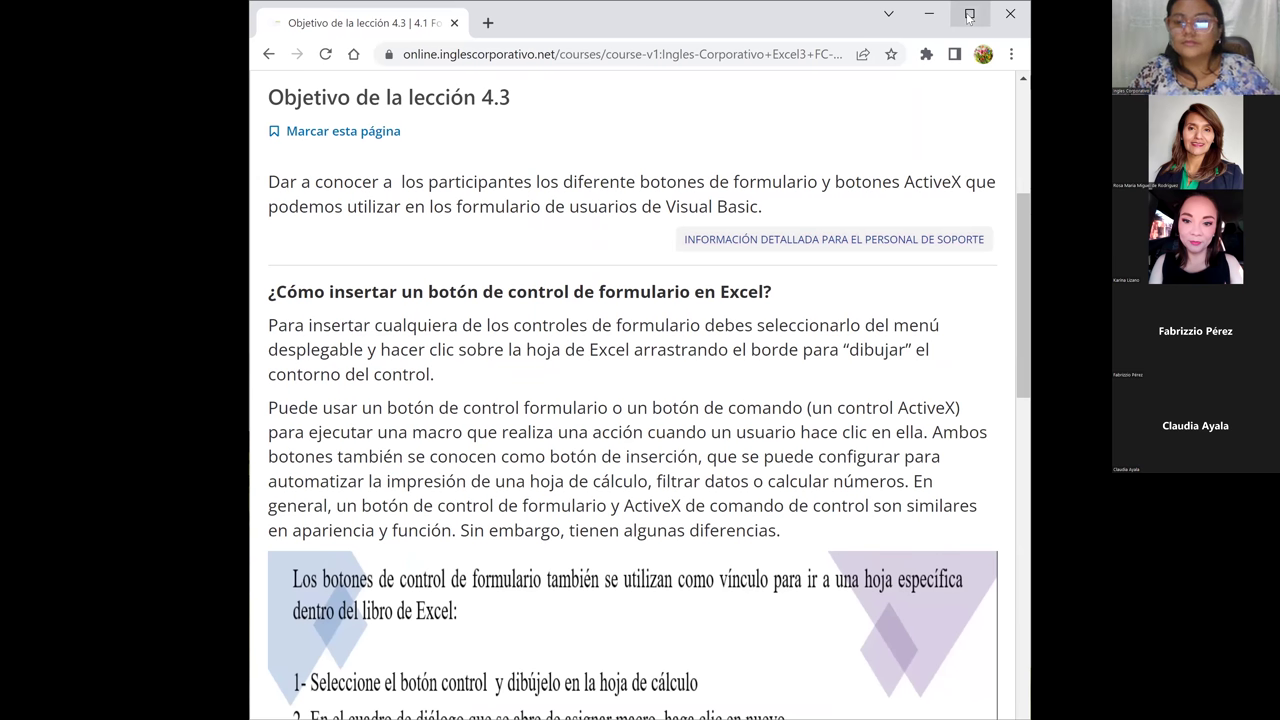
left_click(969, 14)
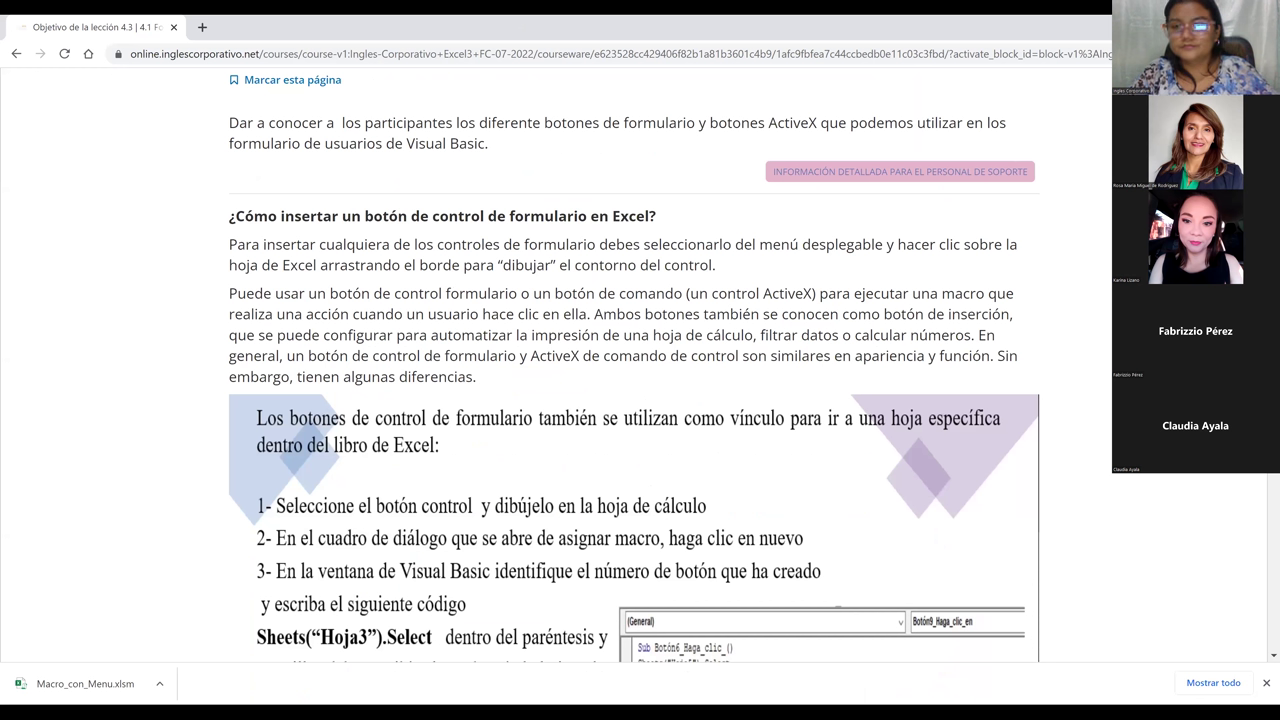
scroll(640, 400, "up", 3)
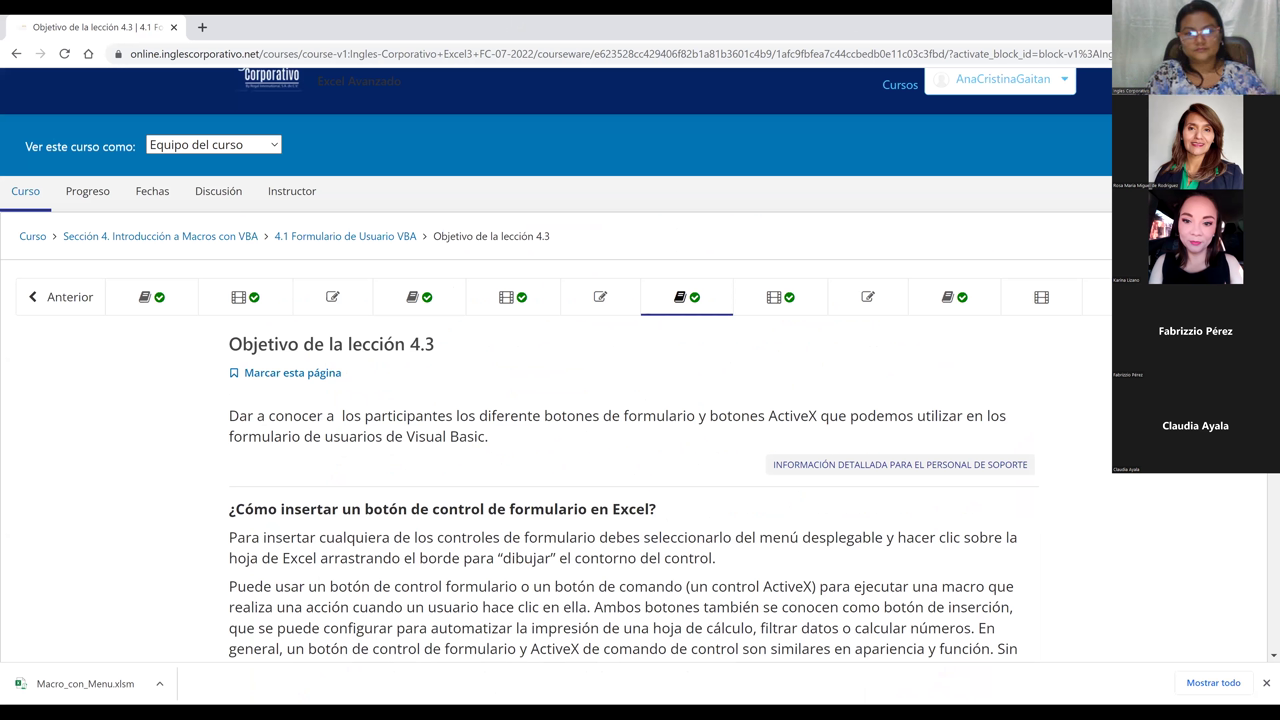
scroll(556, 400, "down", 1)
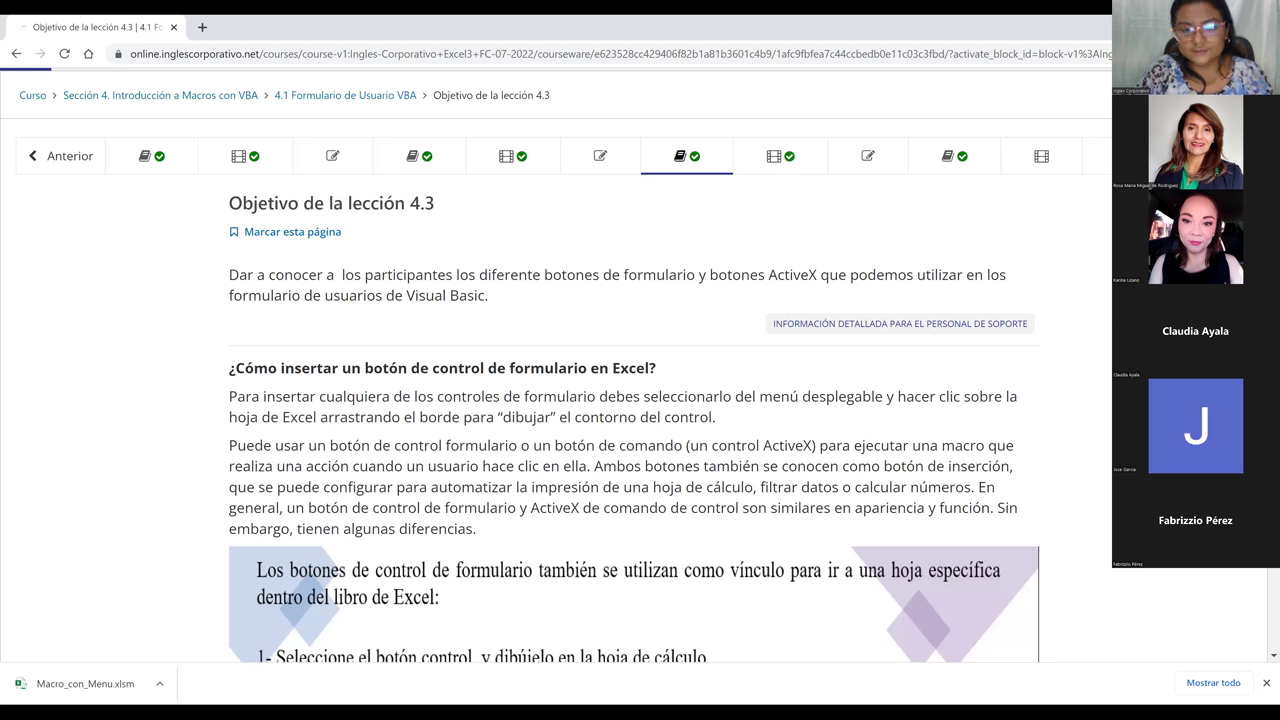
Scroll down to the image of steps 1–3 and the form-button code sample.
scroll(556, 366, "down", 1)
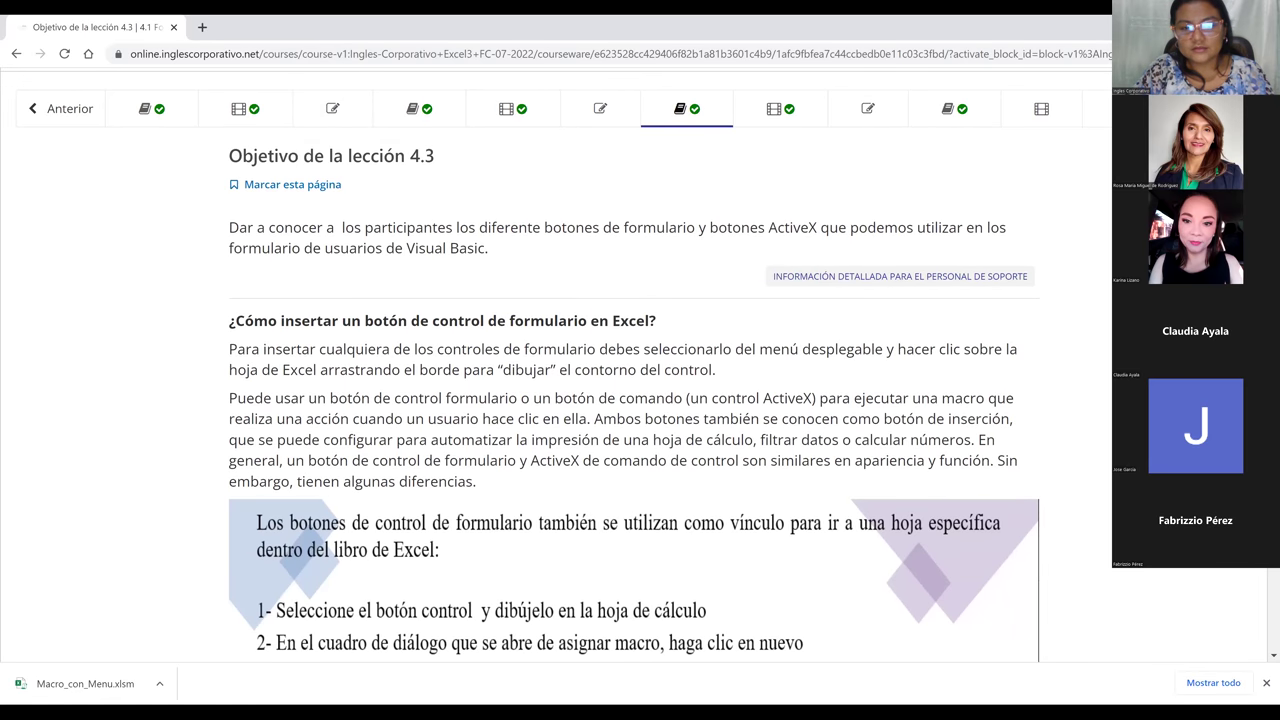
scroll(634, 380, "down", 2)
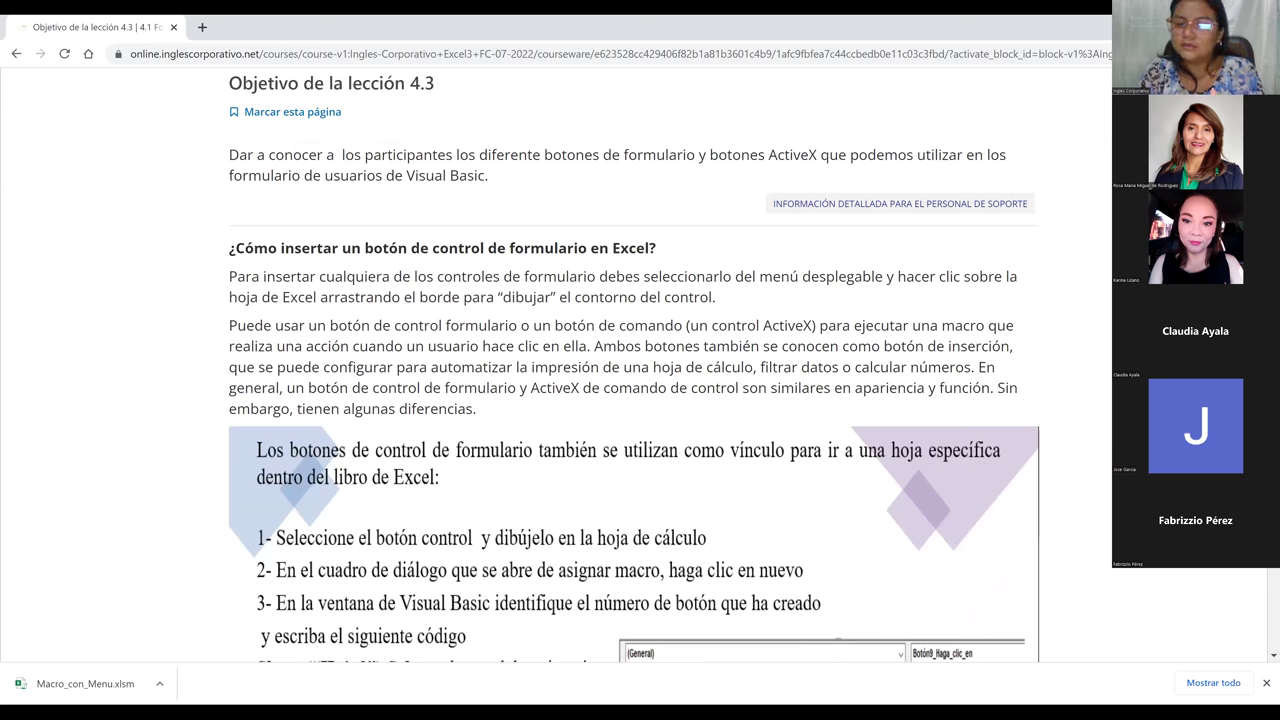
scroll(634, 370, "down", 1)
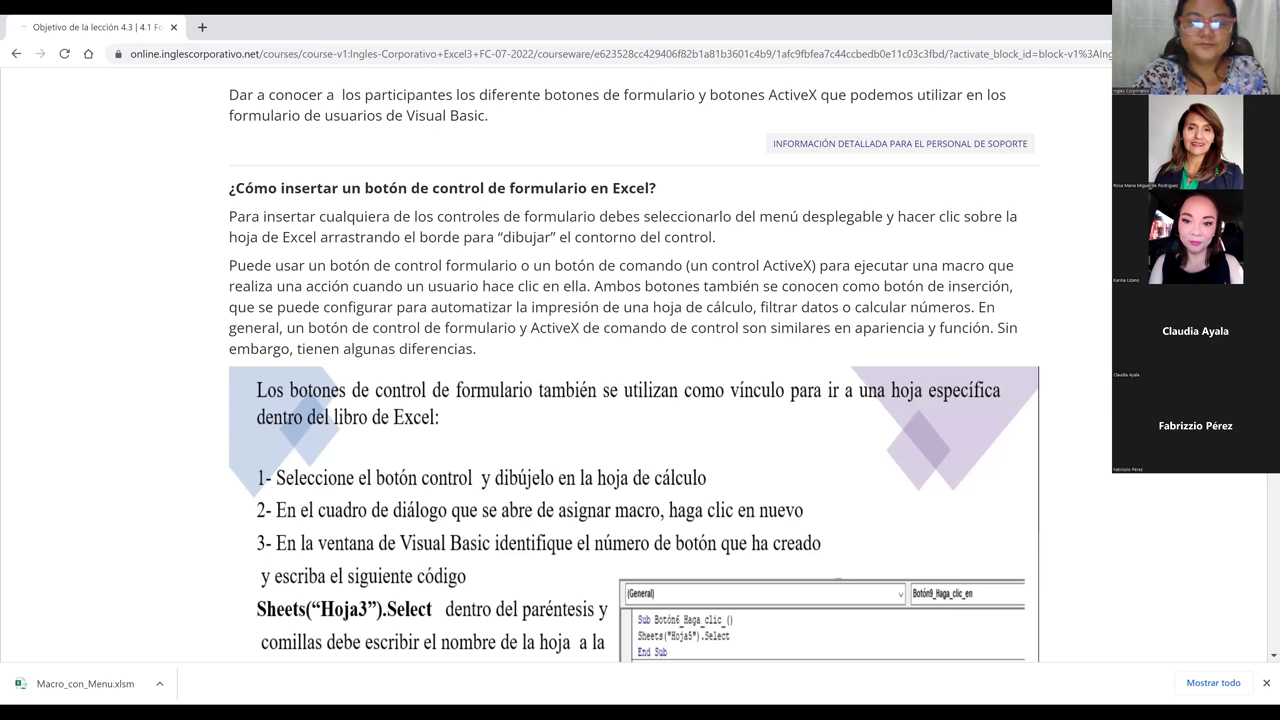
Scroll the lesson to show all four linking steps and the full Visual Basic code image.
scroll(634, 370, "down", 1)
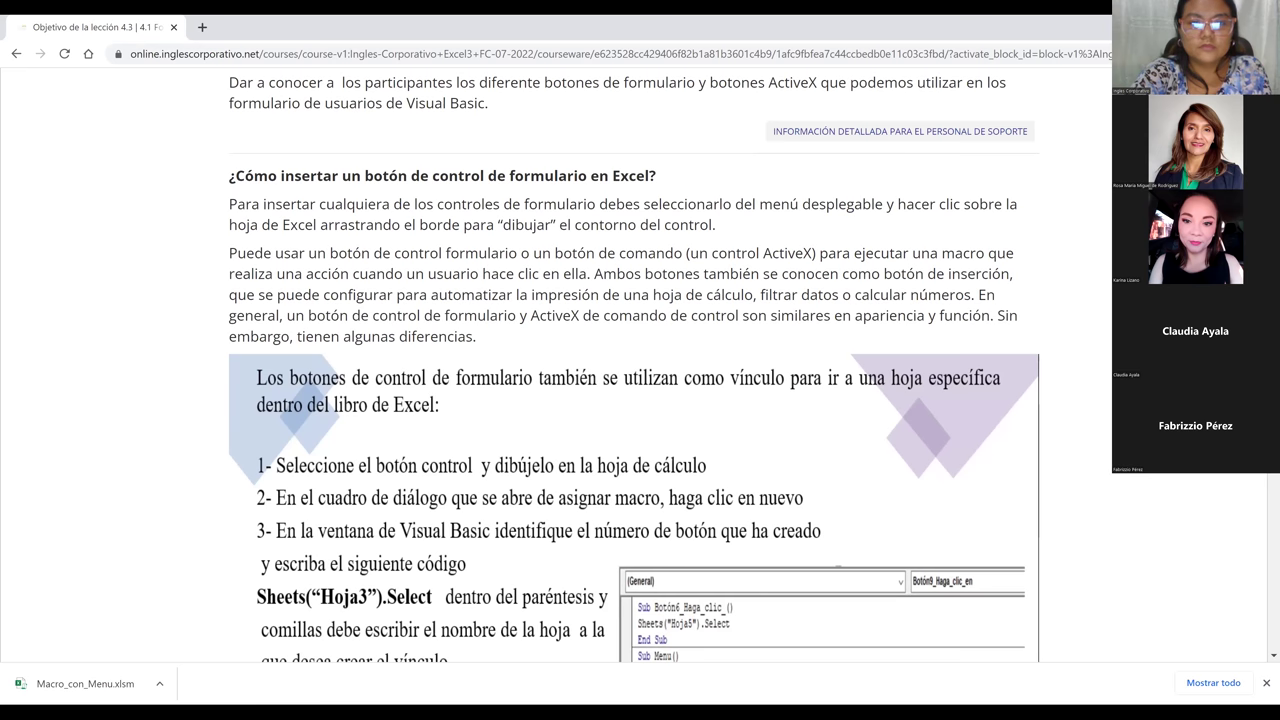
scroll(634, 365, "down", 1)
scroll(634, 365, "down", 1)
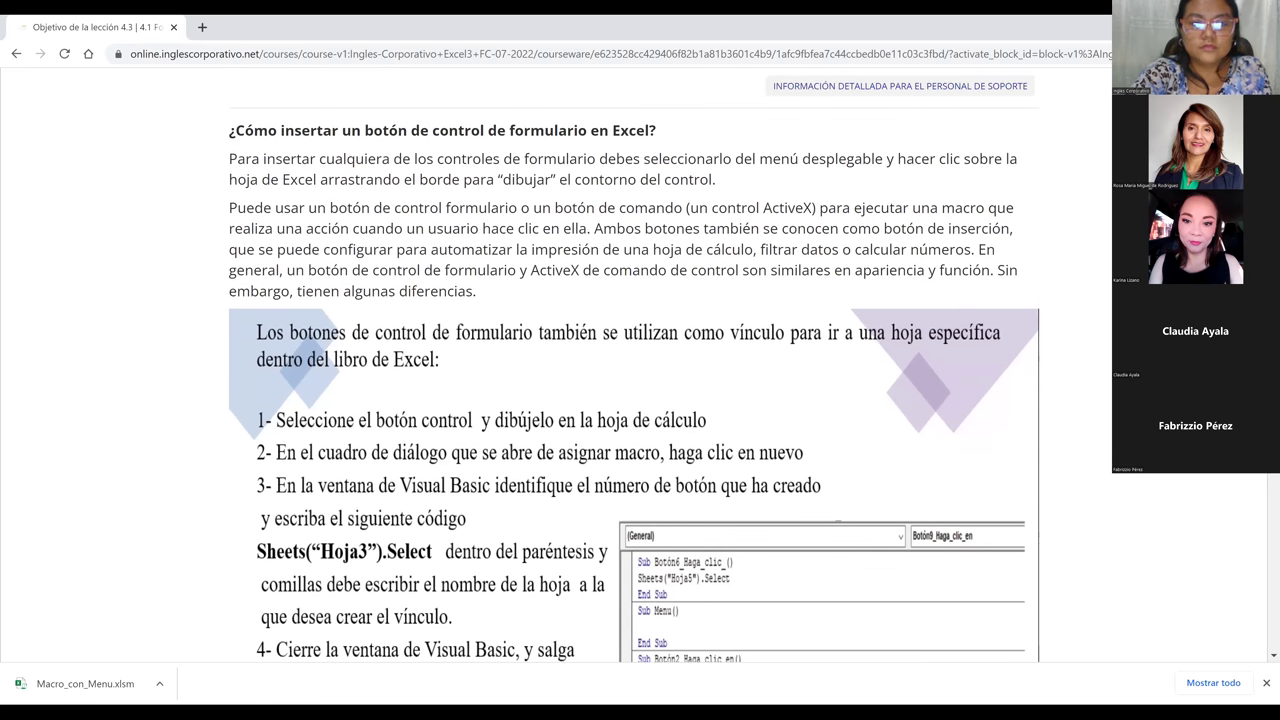
scroll(634, 365, "down", 1)
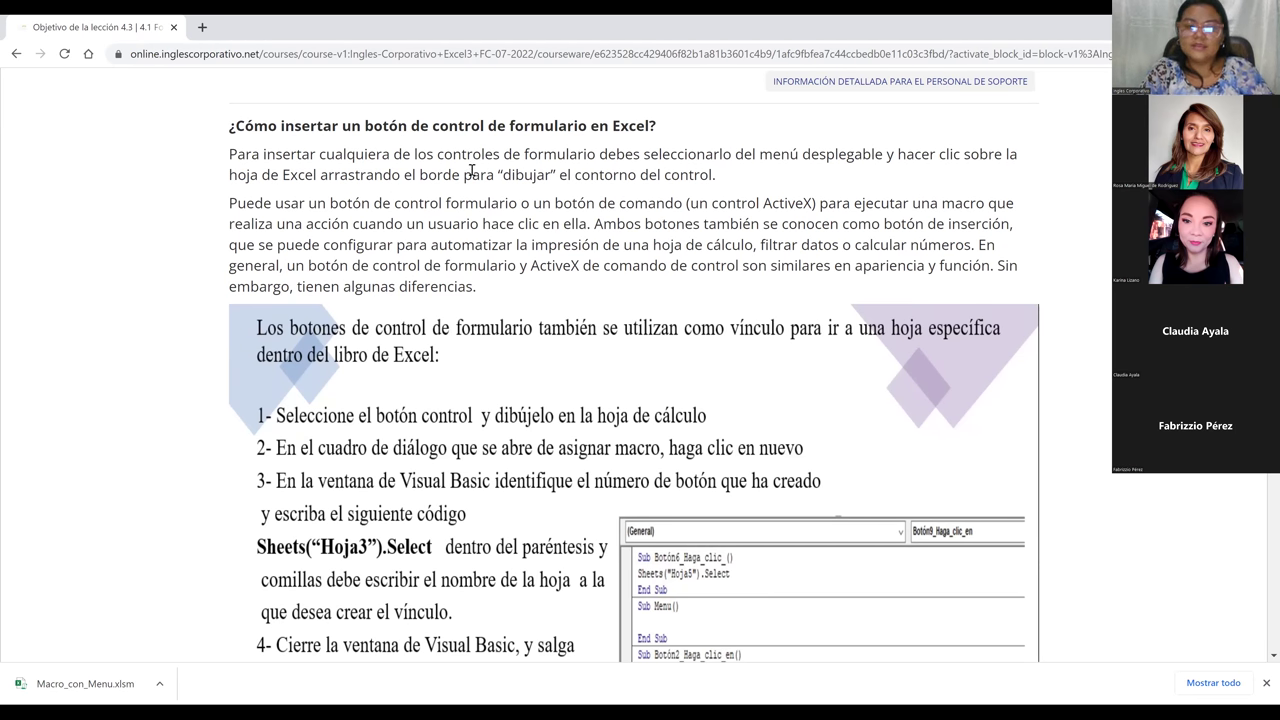
scroll(519, 169, "up", 1)
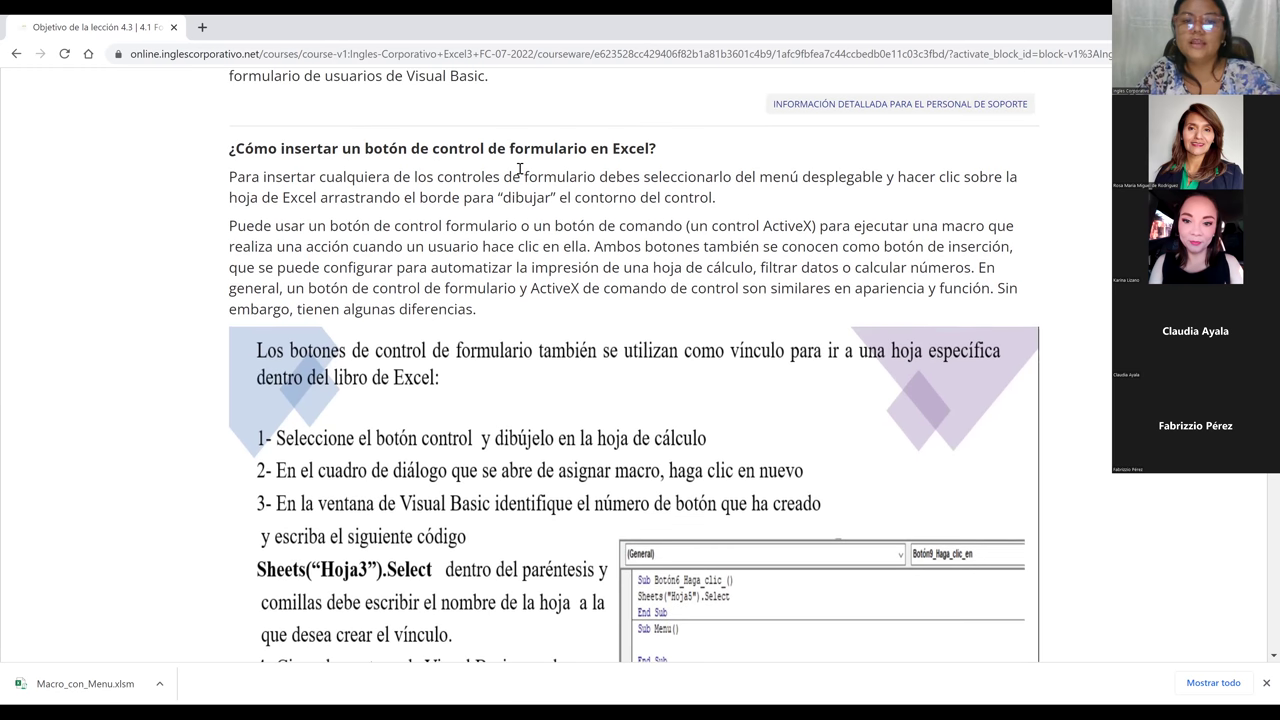
scroll(519, 169, "up", 1)
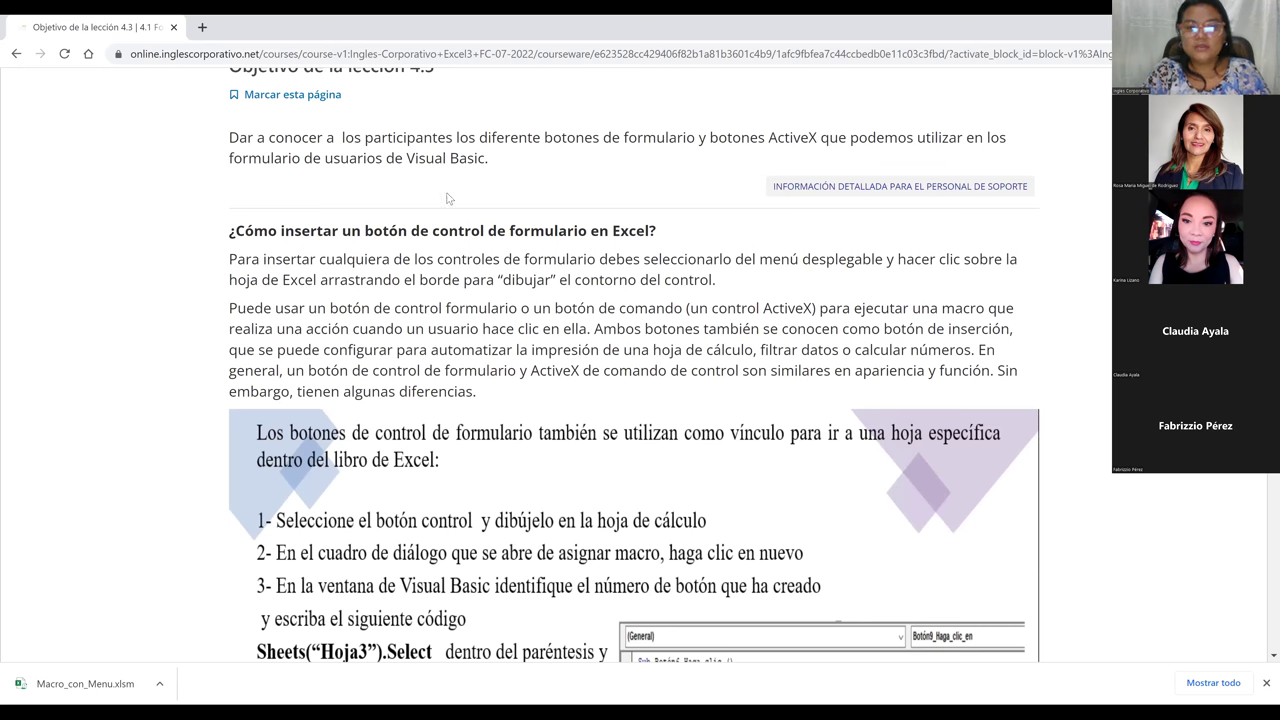
scroll(525, 195, "down", 1)
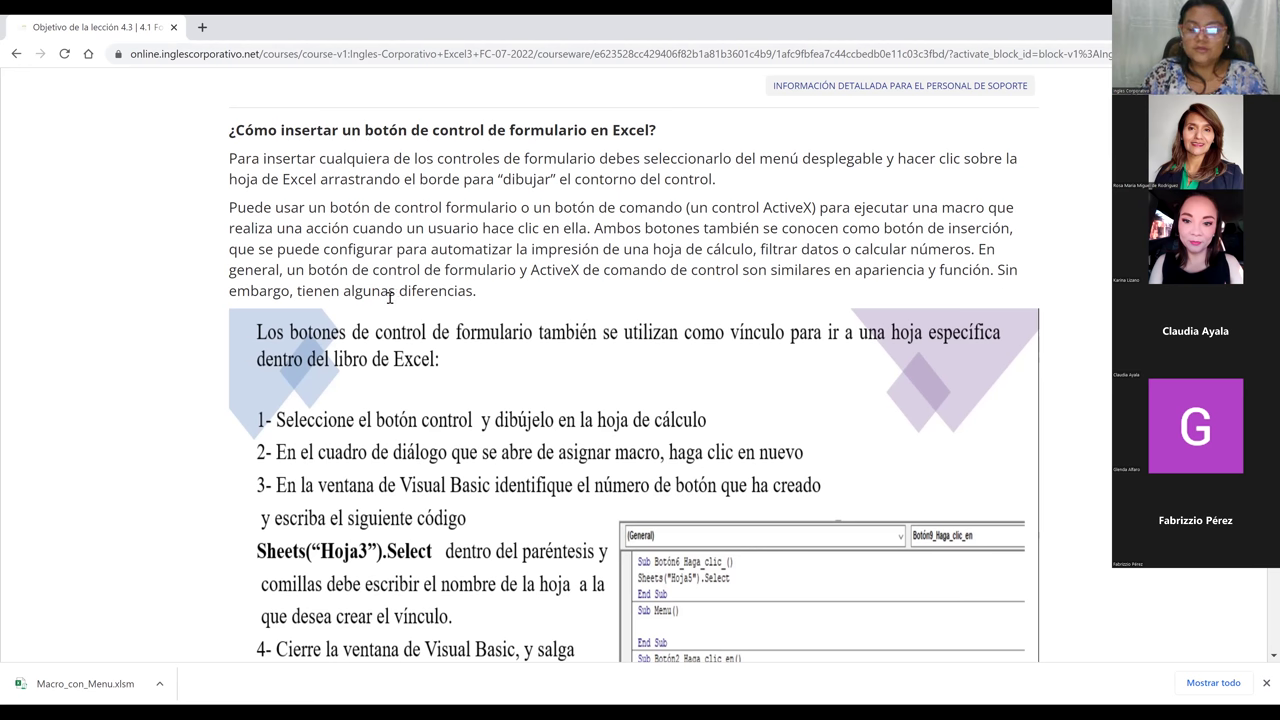
scroll(390, 296, "down", 2)
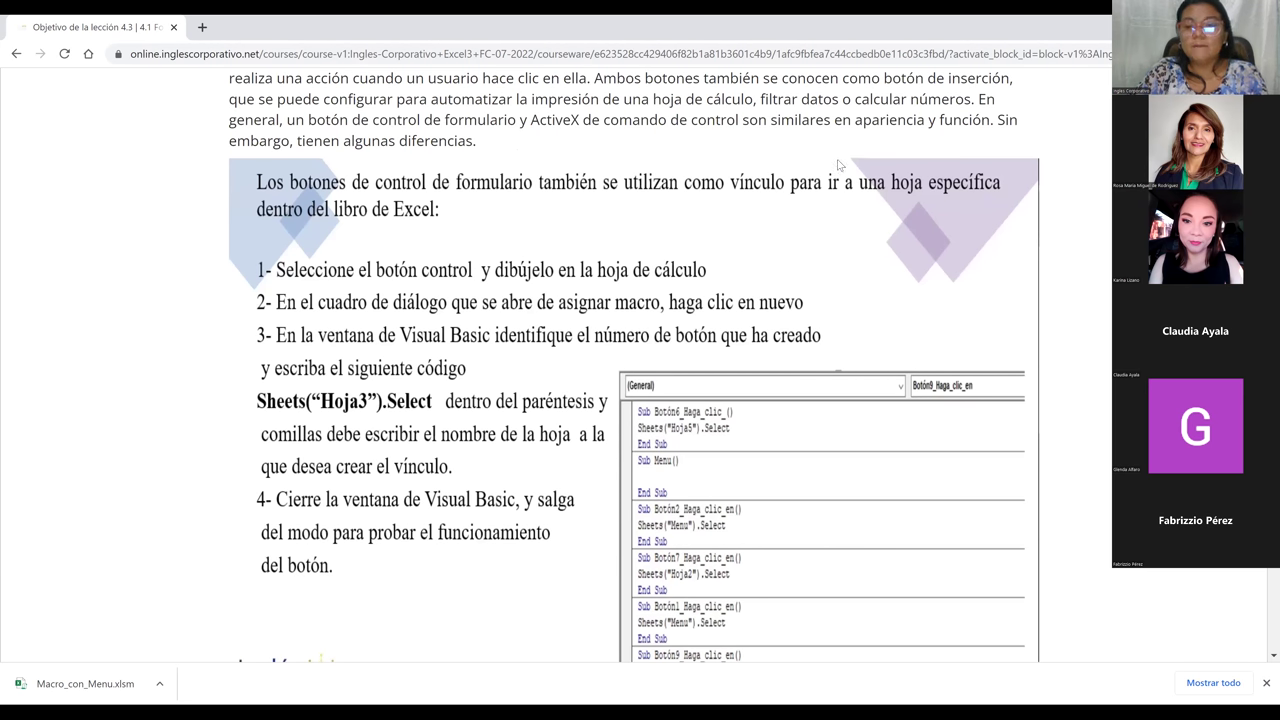
scroll(935, 168, "down", 1)
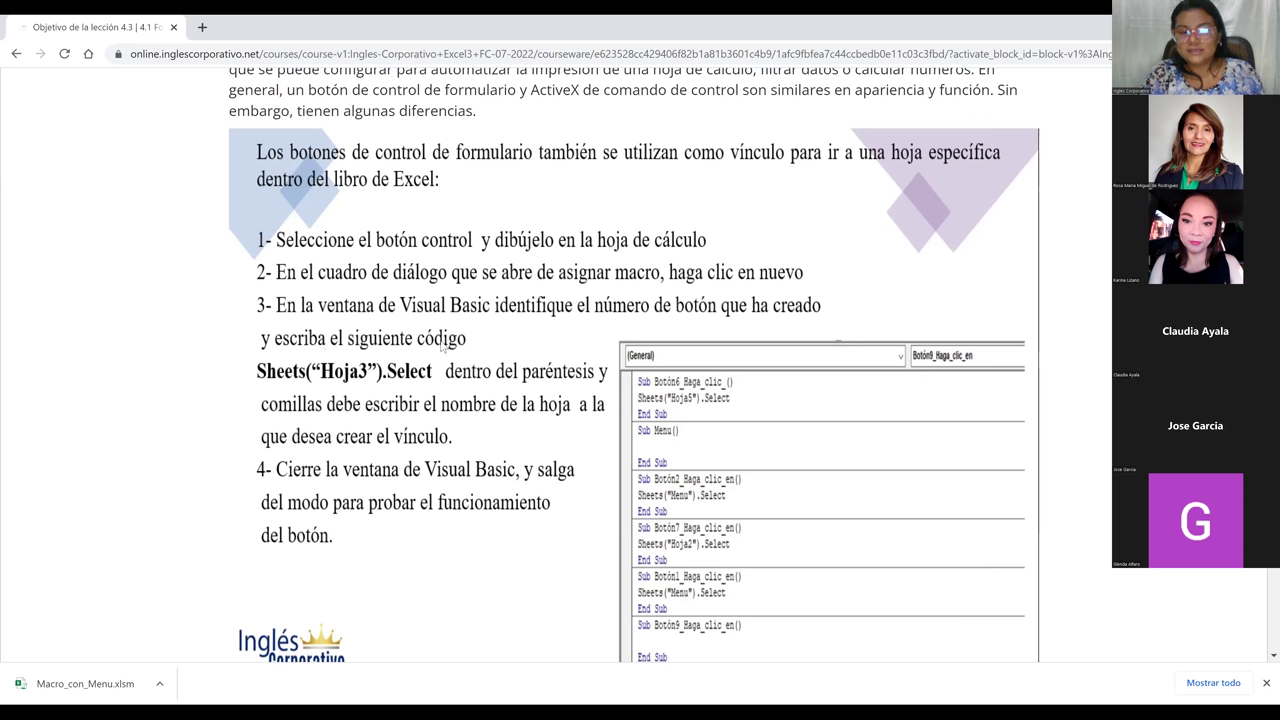
Scroll past the VBA code image to the Controles de formulario / Controles ActiveX slide.
scroll(449, 347, "down", 1)
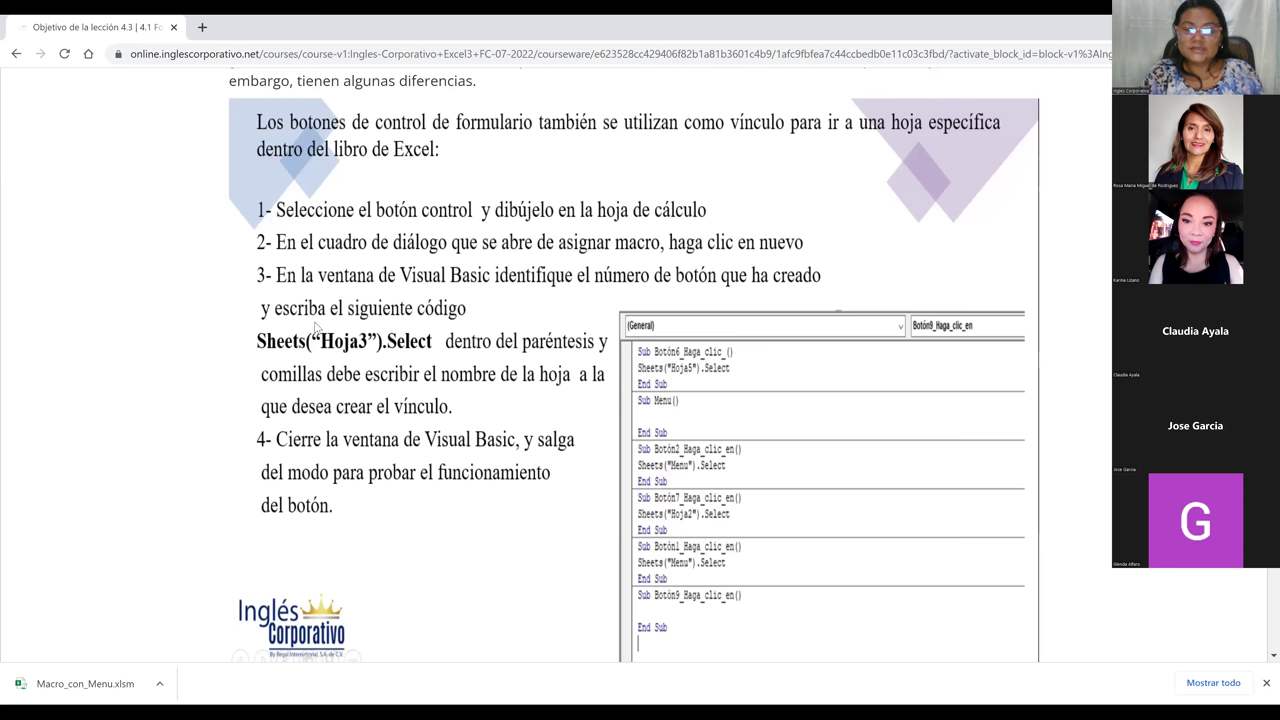
scroll(316, 327, "down", 1)
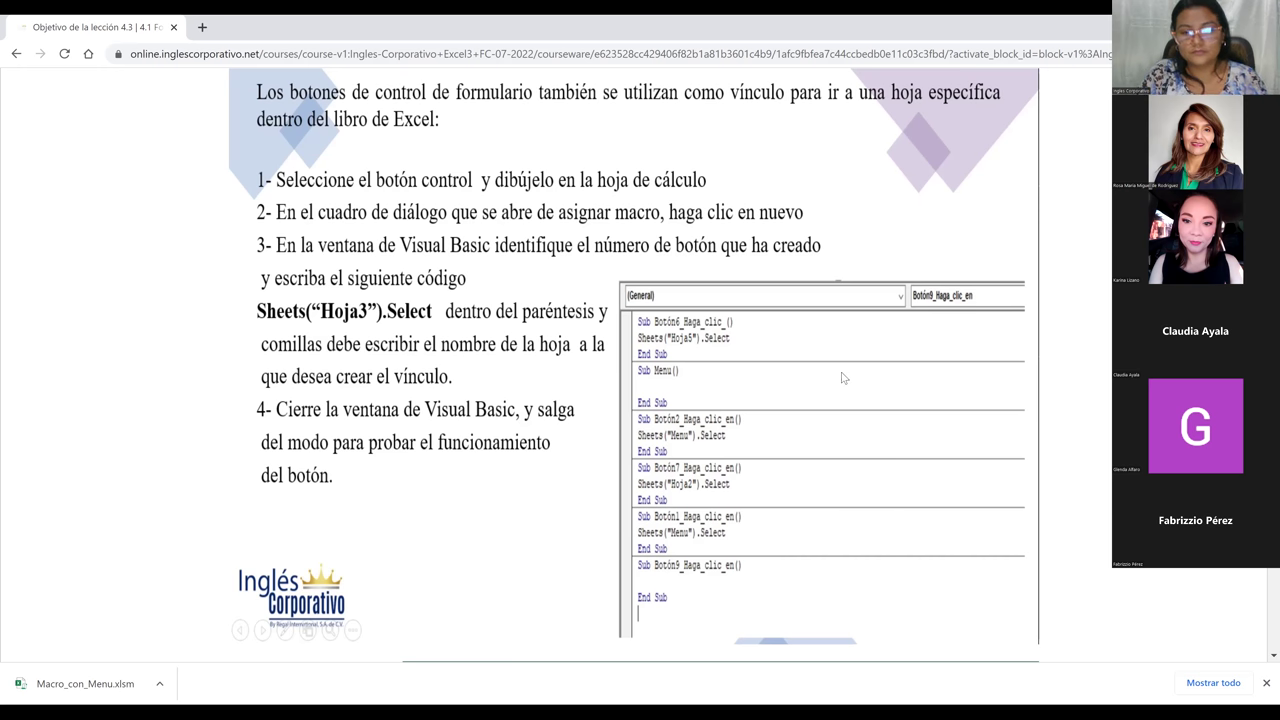
scroll(842, 378, "down", 1)
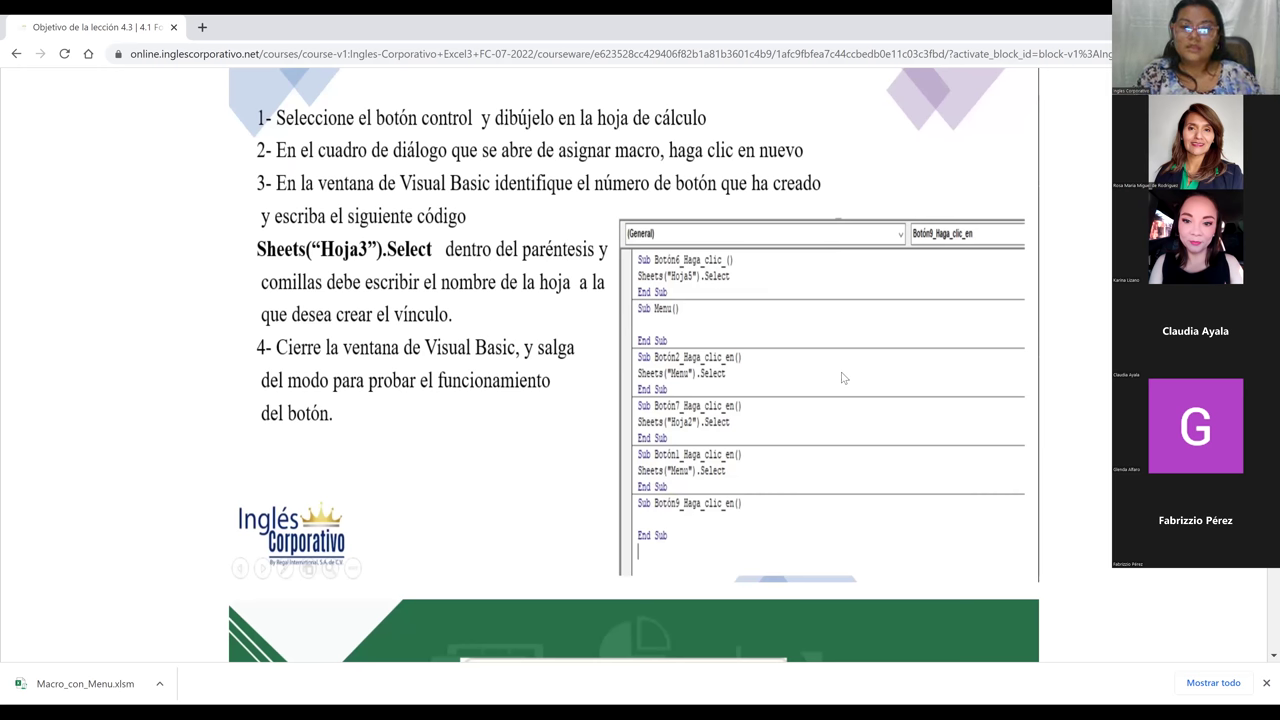
scroll(842, 378, "down", 4)
scroll(841, 377, "down", 2)
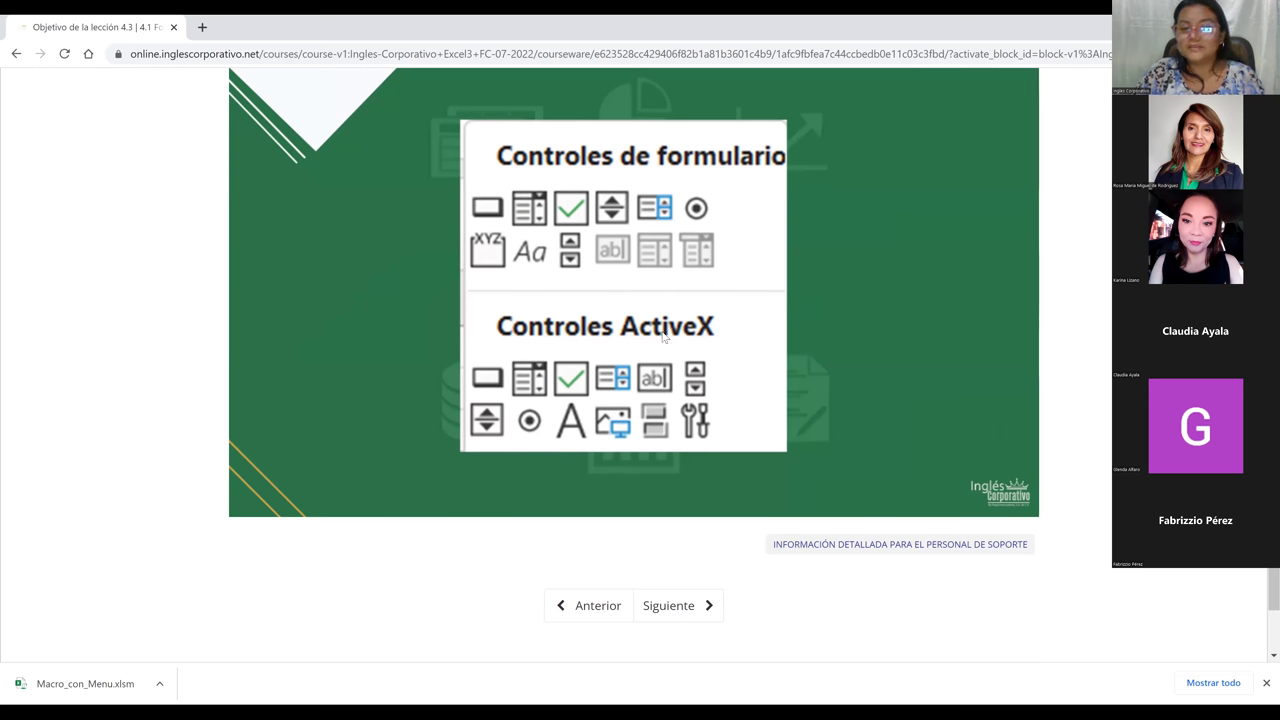
Advance to the next lesson and show its embedded YouTube video full screen.
left_click(699, 606)
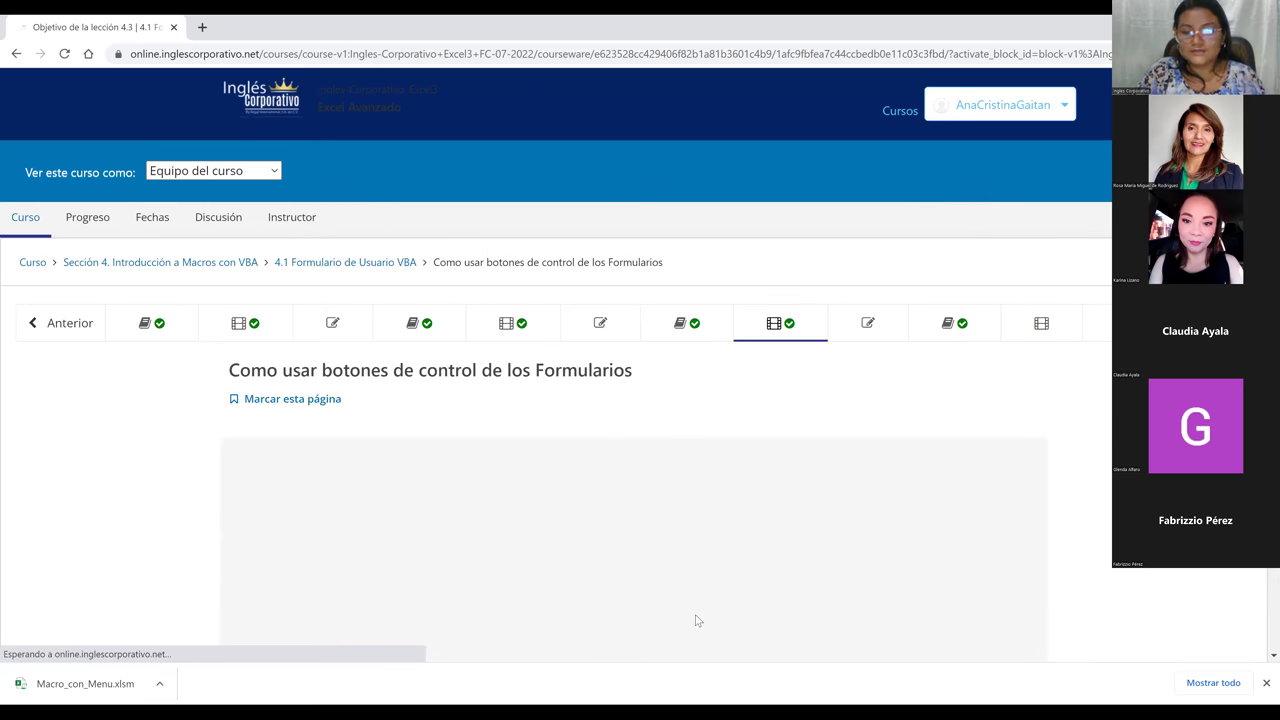
scroll(697, 621, "down", 1)
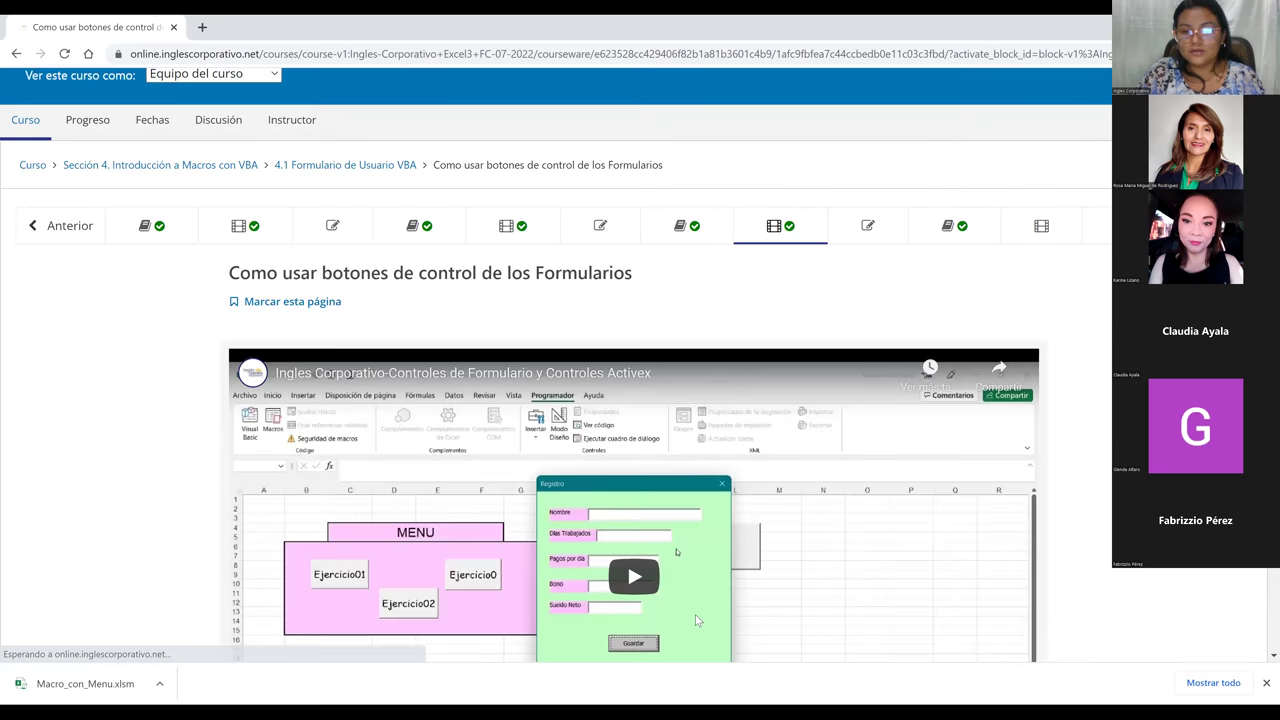
scroll(697, 621, "down", 2)
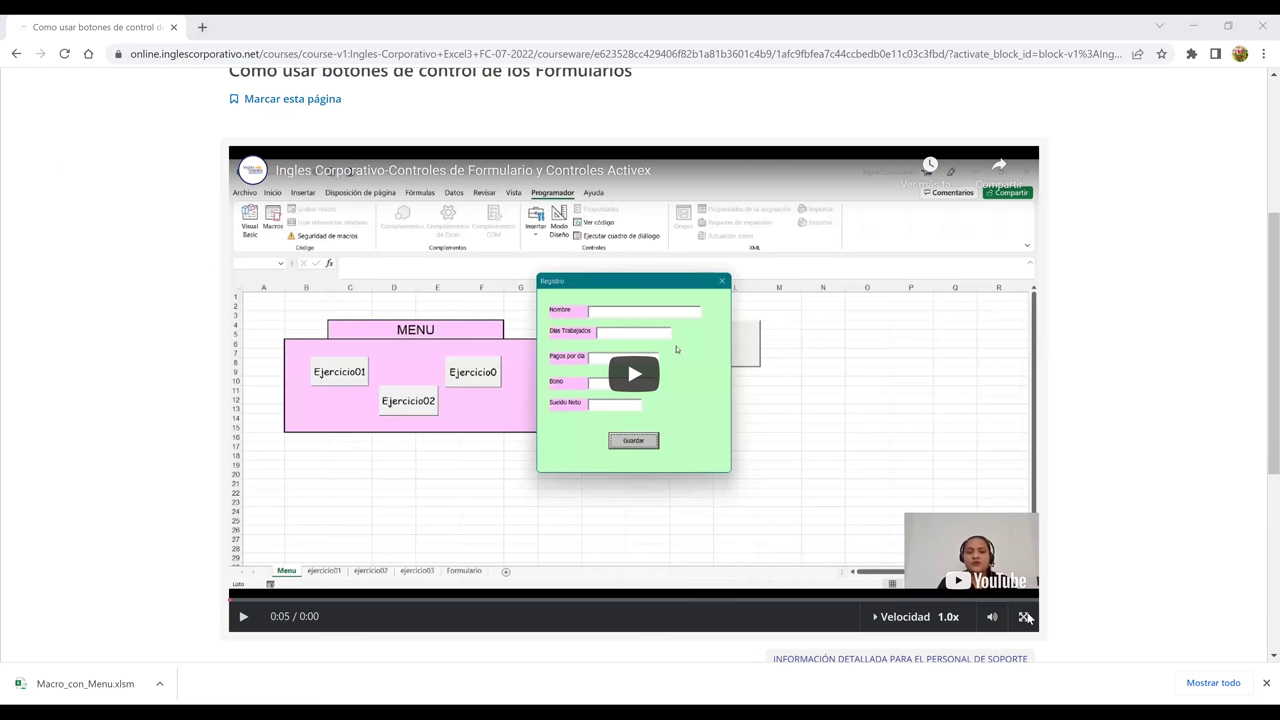
left_click(1023, 616)
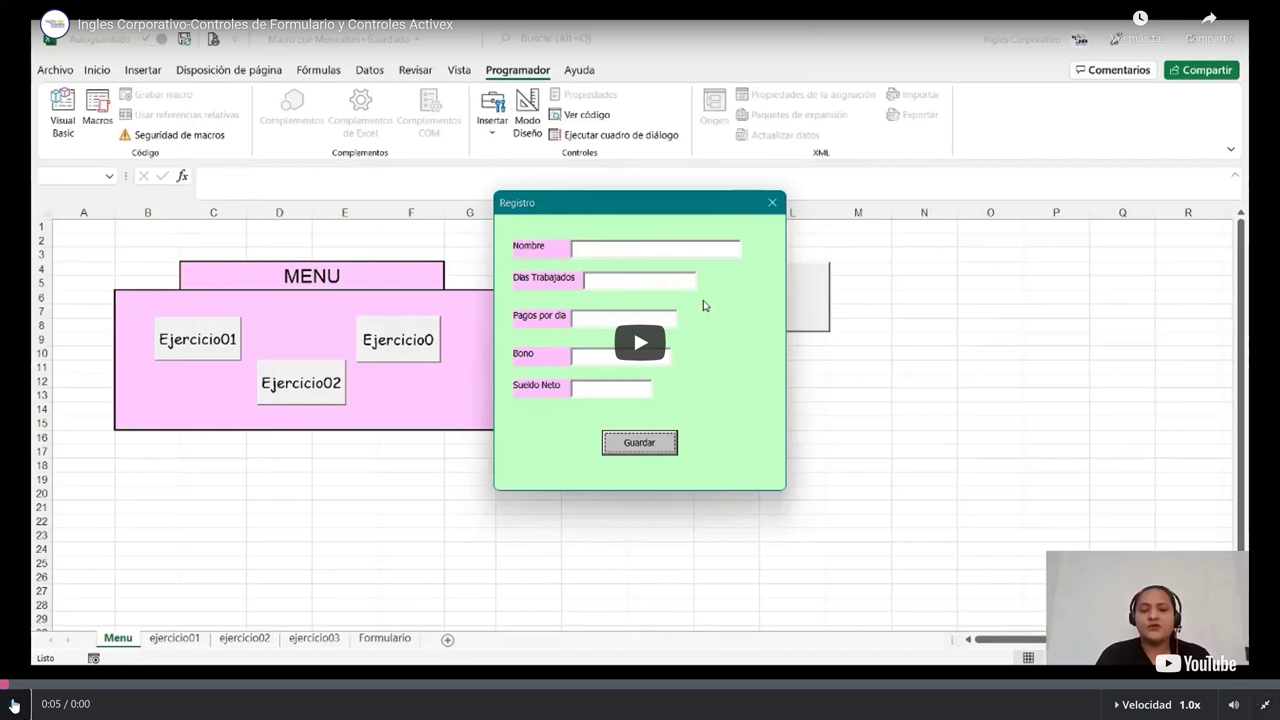
Play the video and draw an ActiveX command button near J5:M8, right of the MENU box.
left_click(14, 706)
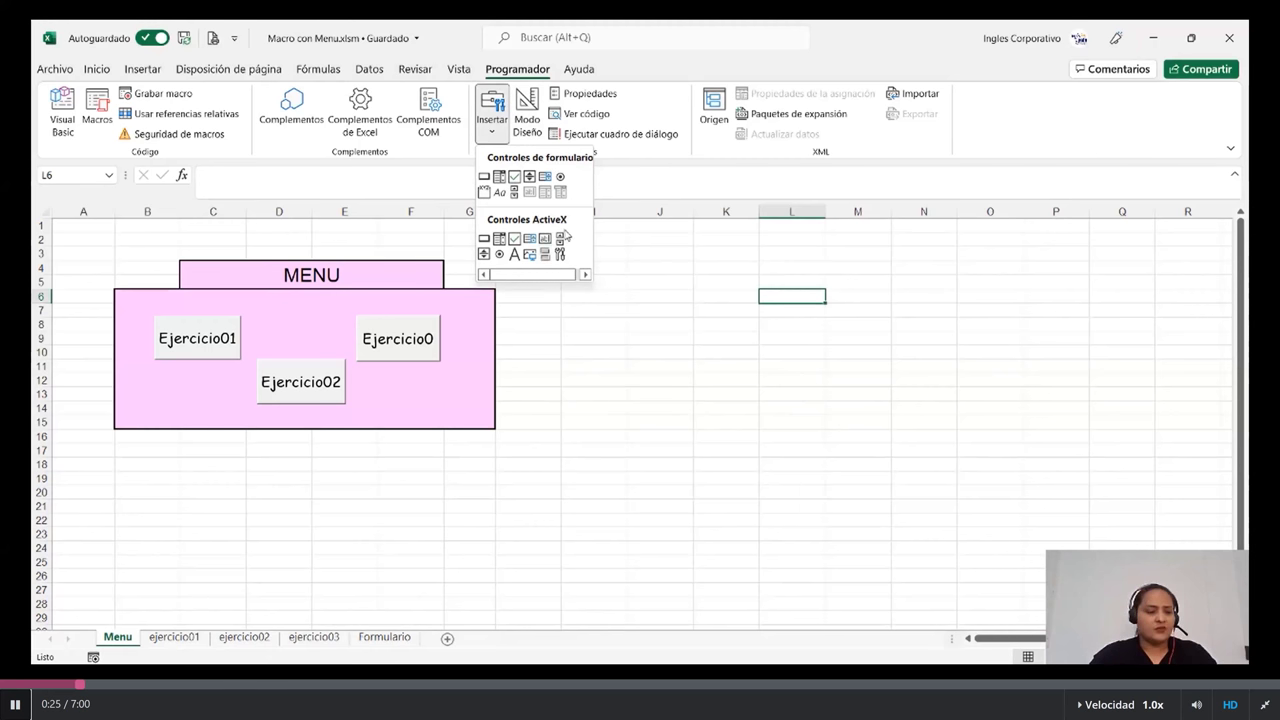
left_click(563, 237)
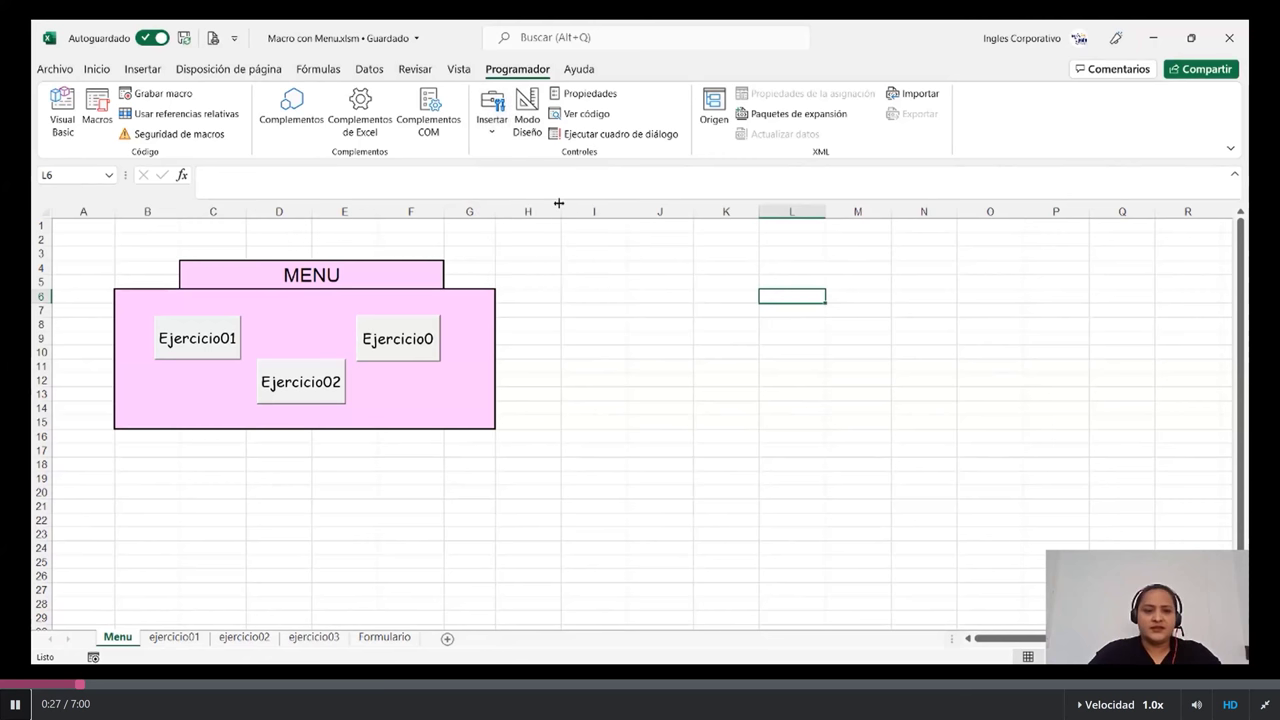
left_click(491, 120)
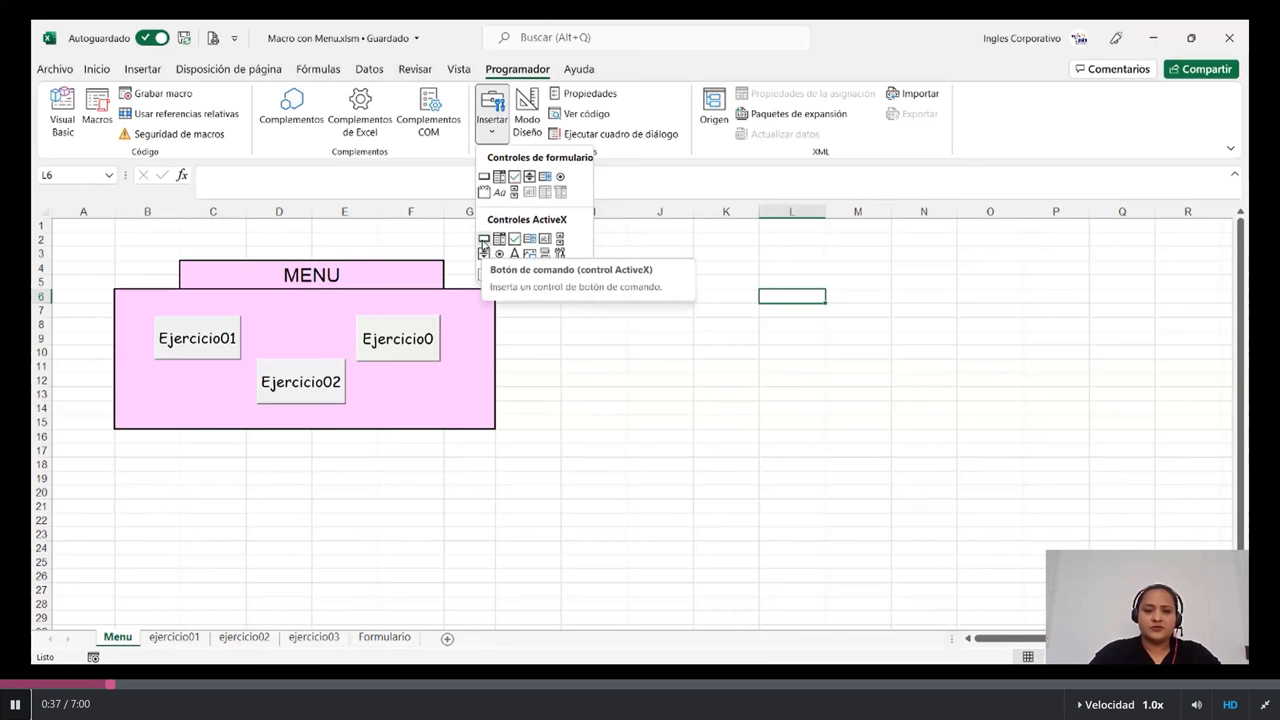
left_click(483, 239)
mouse_move(662, 262)
left_mouse_down()
mouse_move(668, 300)
mouse_move(830, 331)
left_mouse_up()
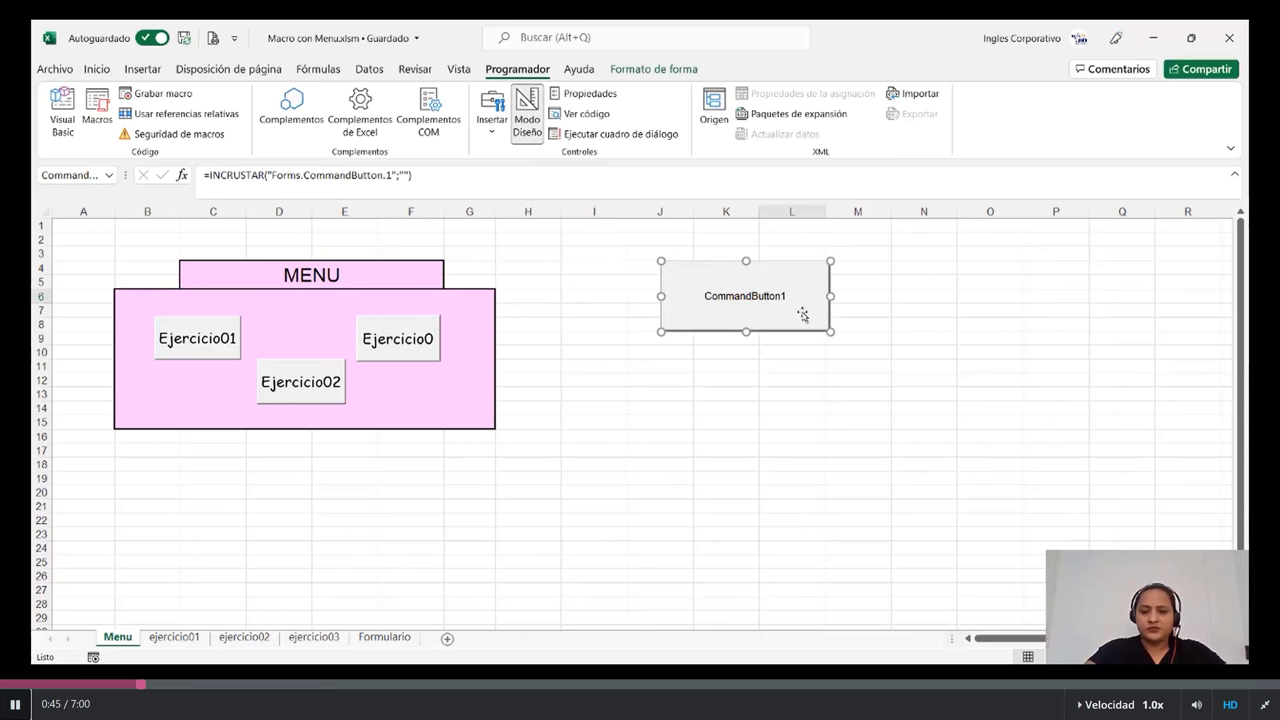
left_click(915, 320)
Open CommandButton1's click procedure and review the frmEstudiante, frmproducto and frmregistro forms.
double_click(793, 300)
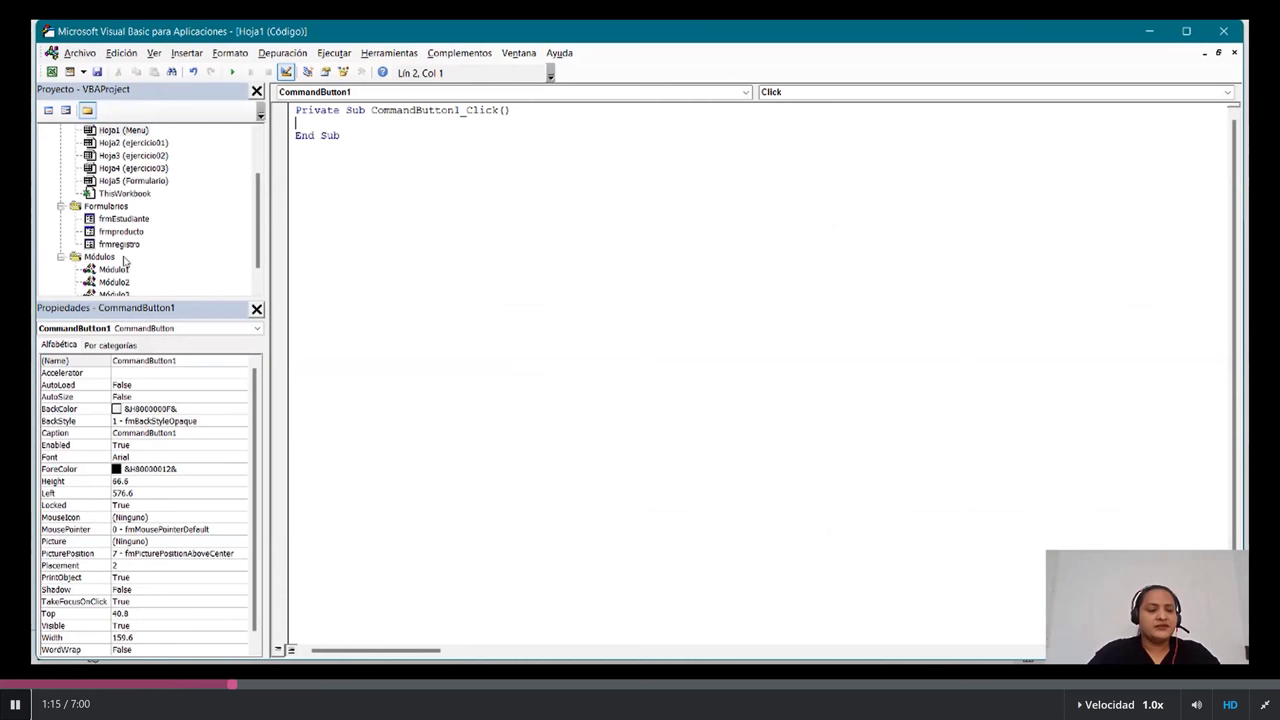
left_click(112, 220)
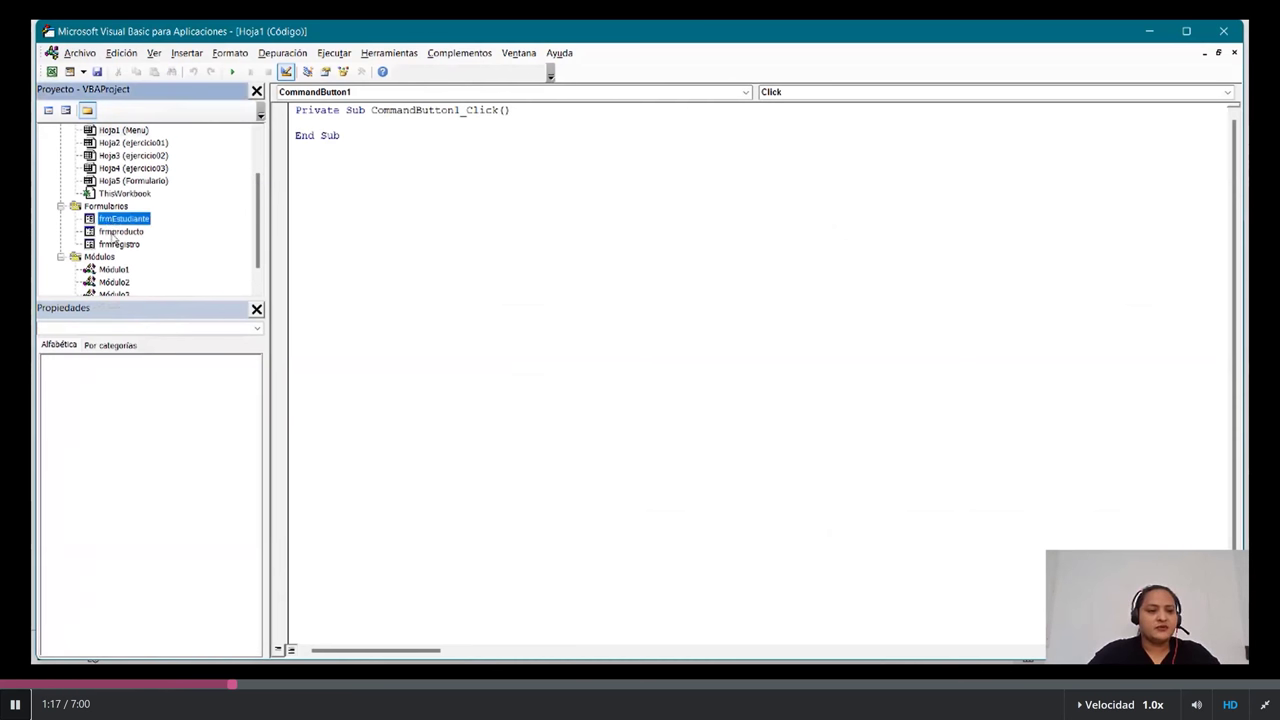
left_click(113, 231)
left_click(117, 244)
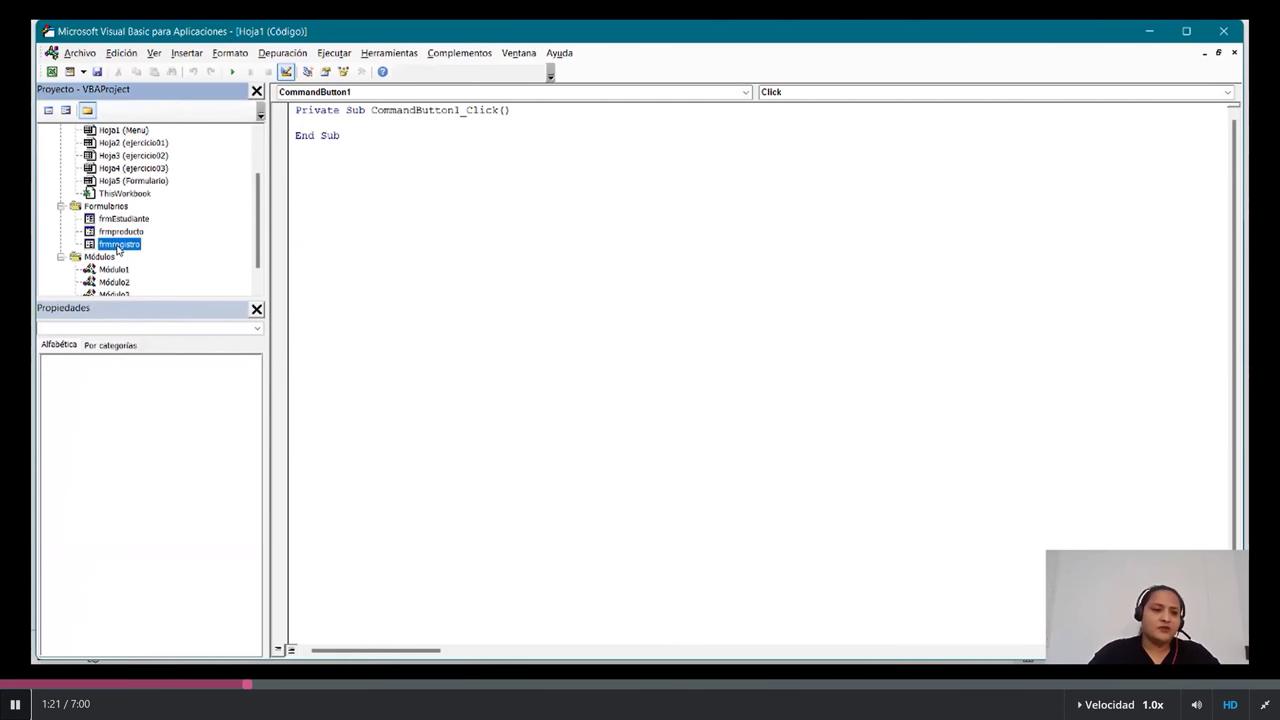
left_click(118, 219)
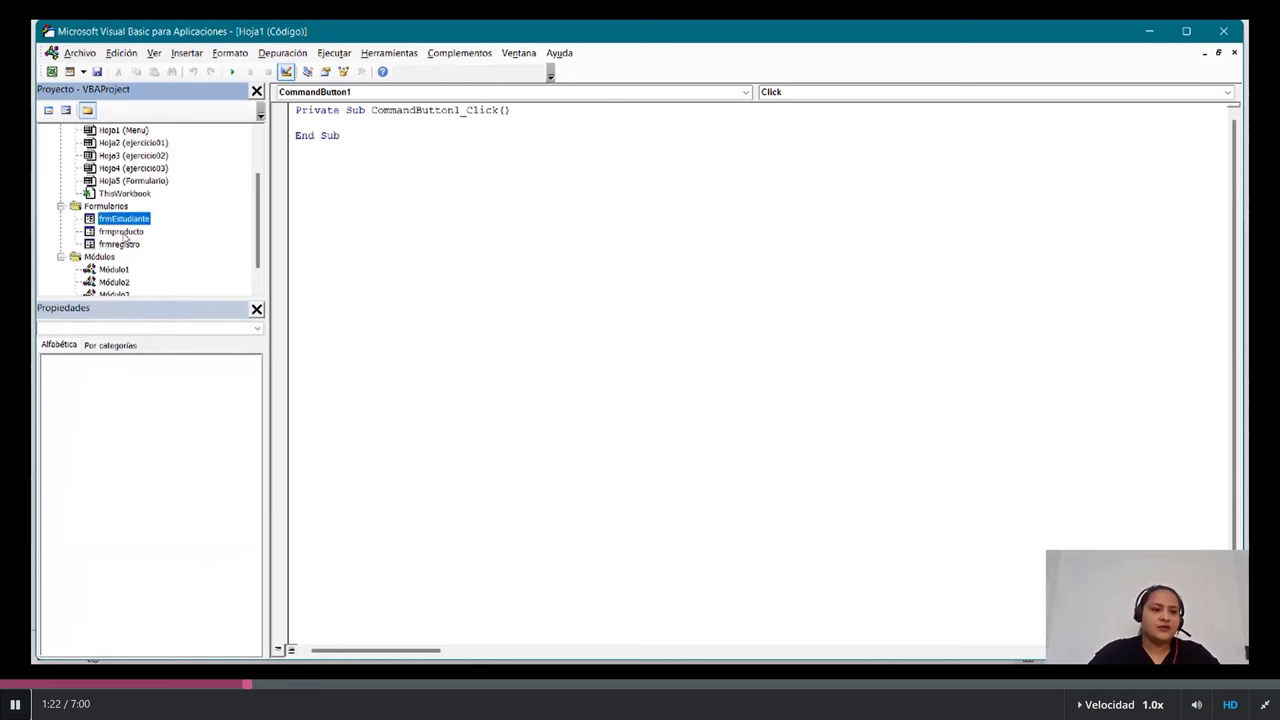
left_click(121, 231)
left_click(119, 244)
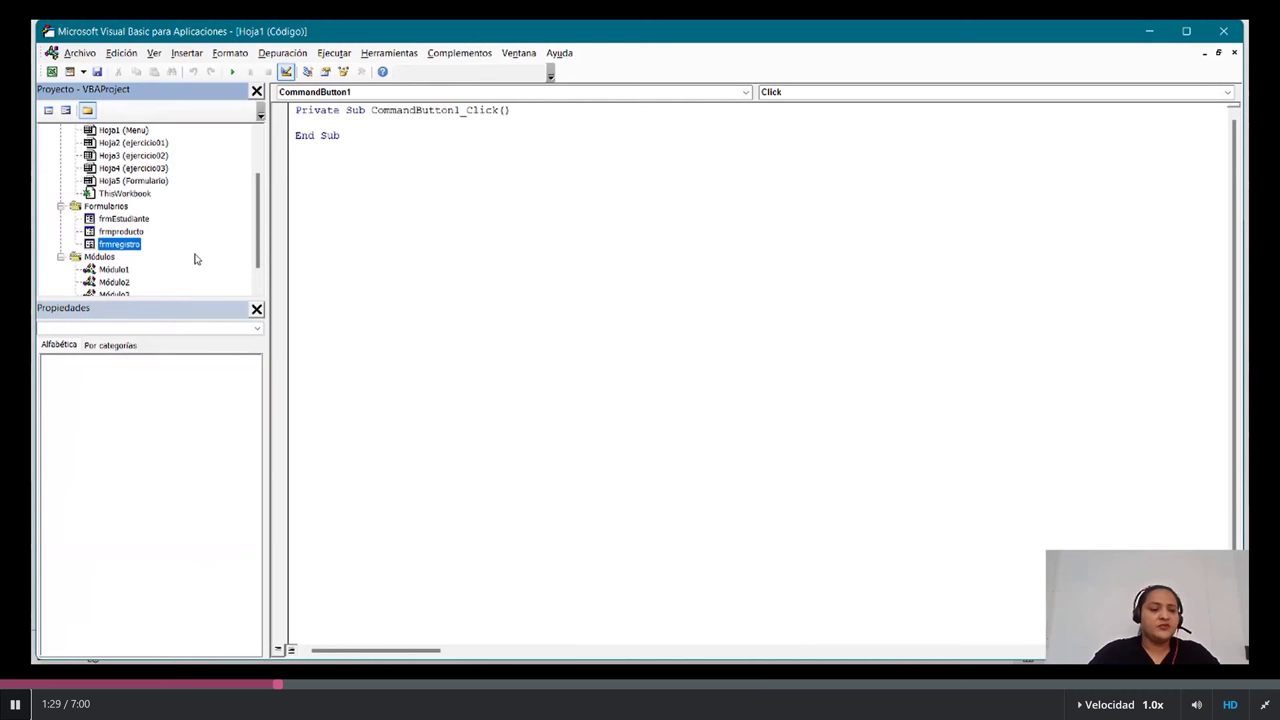
Write frmregistro.Show in CommandButton1_Click and close the VBA editor.
left_click(298, 123)
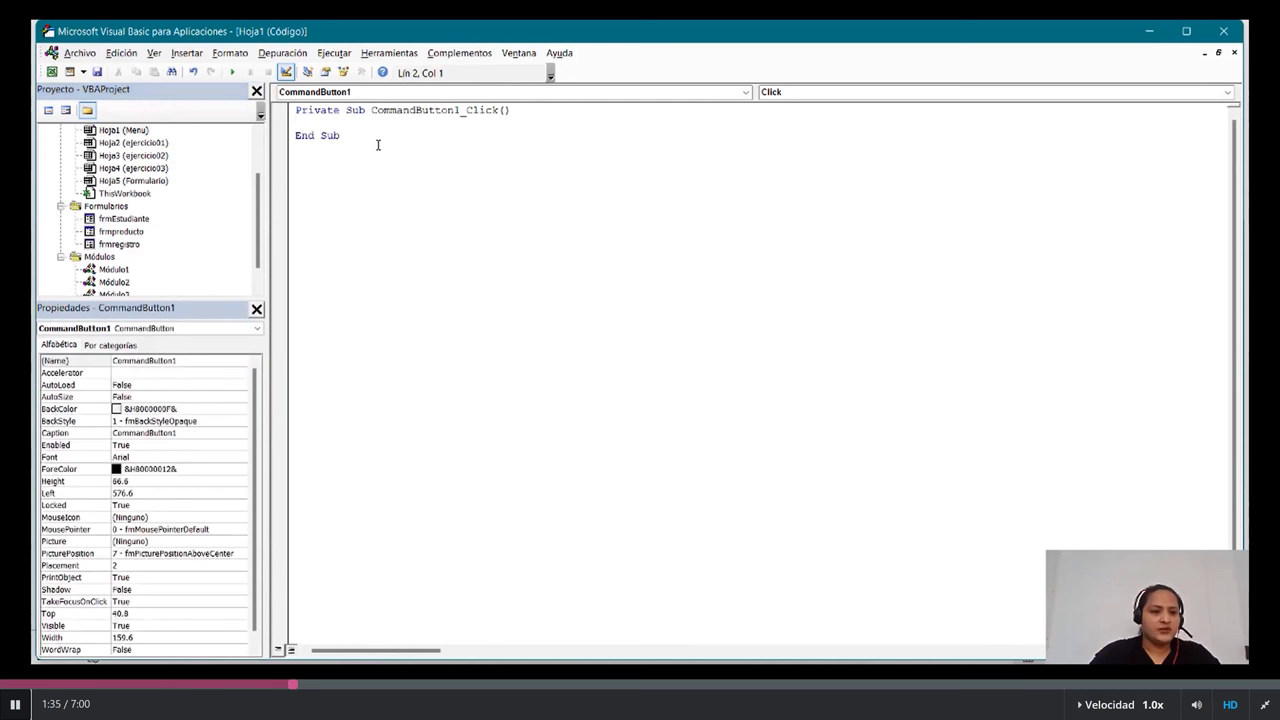
type("frm")
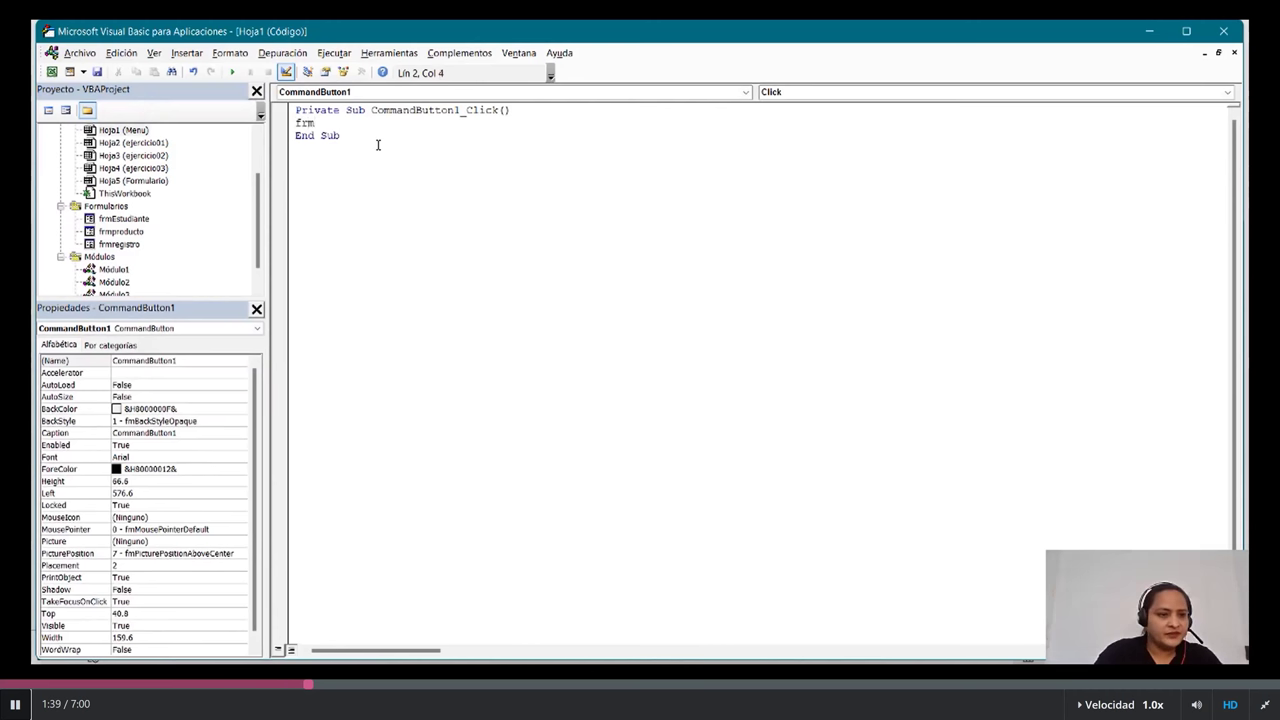
type("registro")
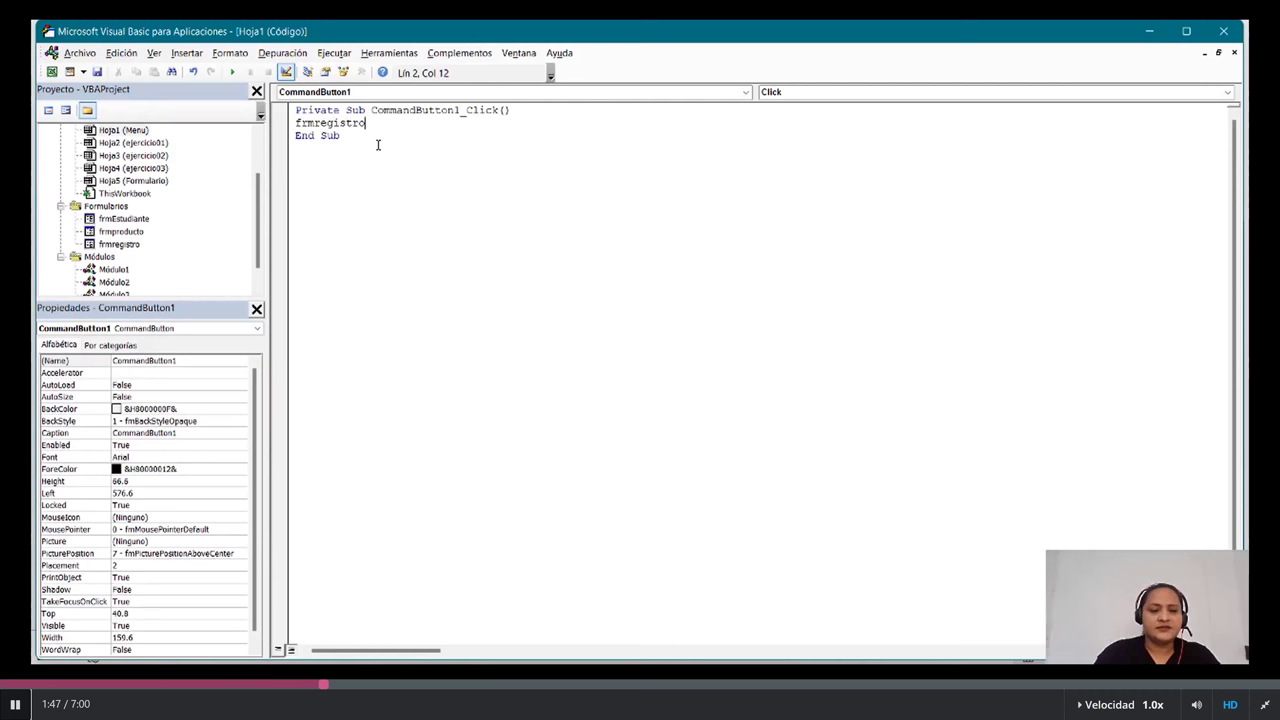
type(".")
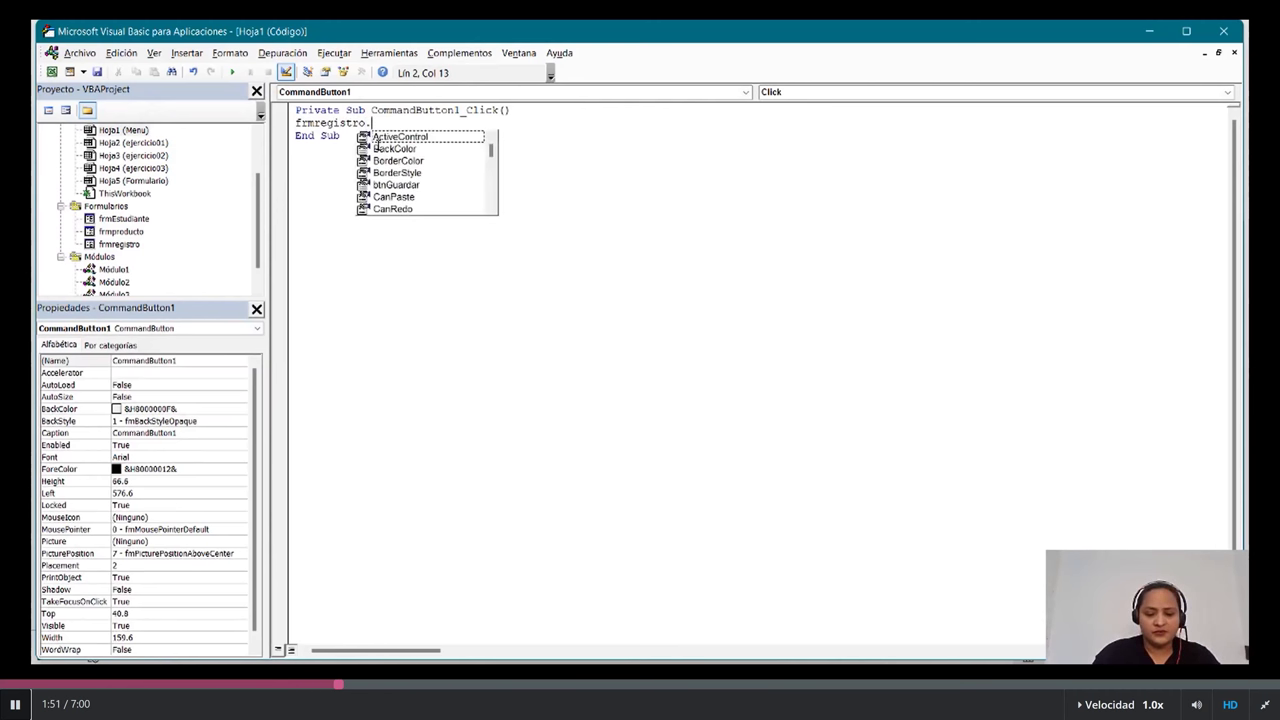
type("S")
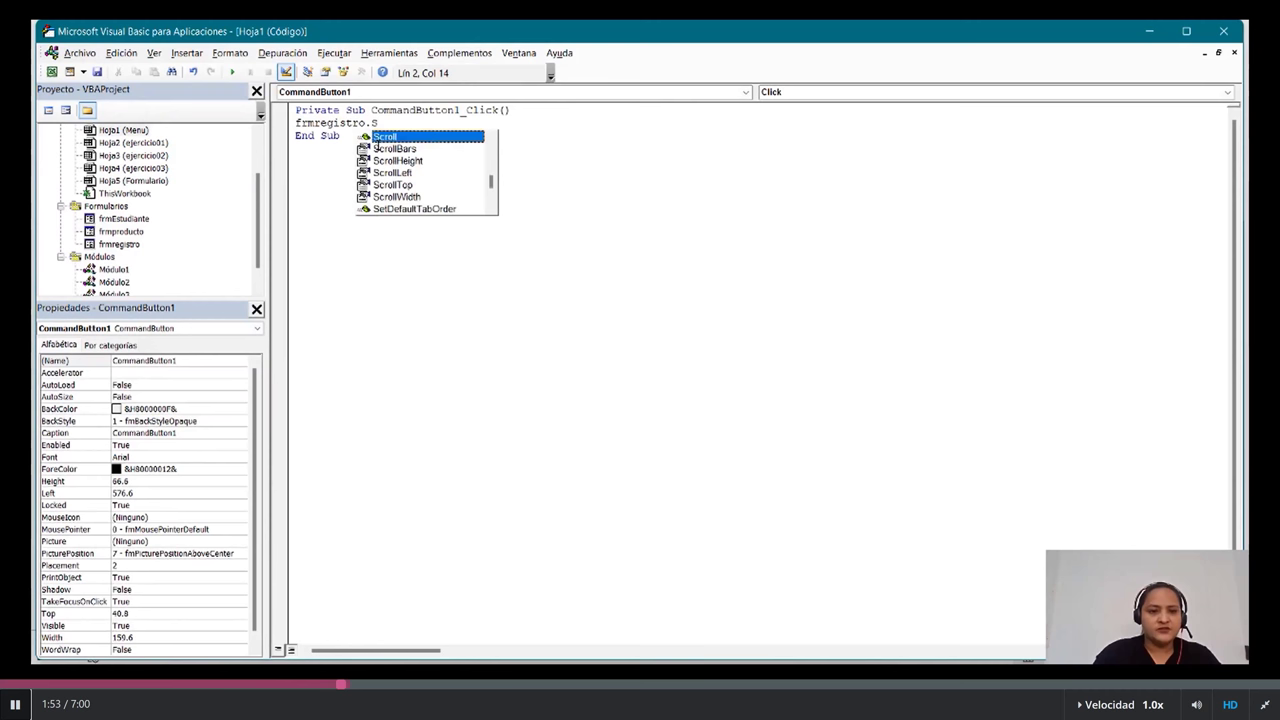
type("how")
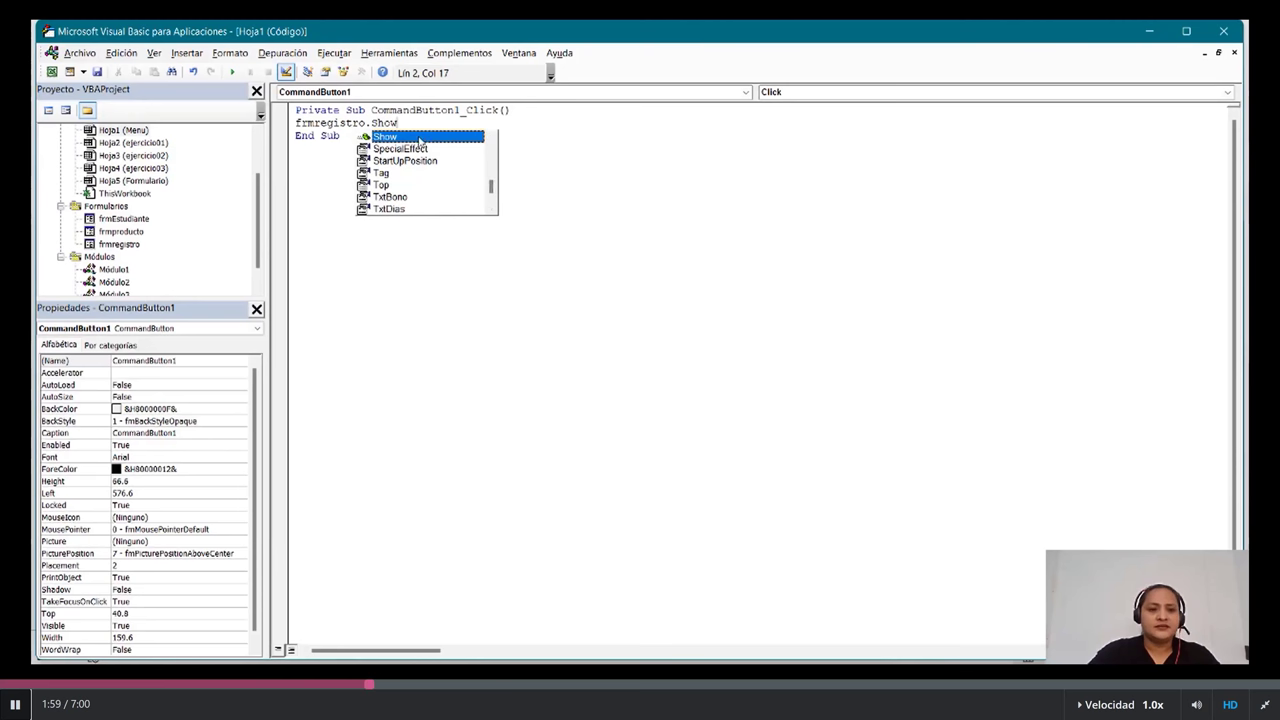
double_click(419, 136)
left_click(412, 168)
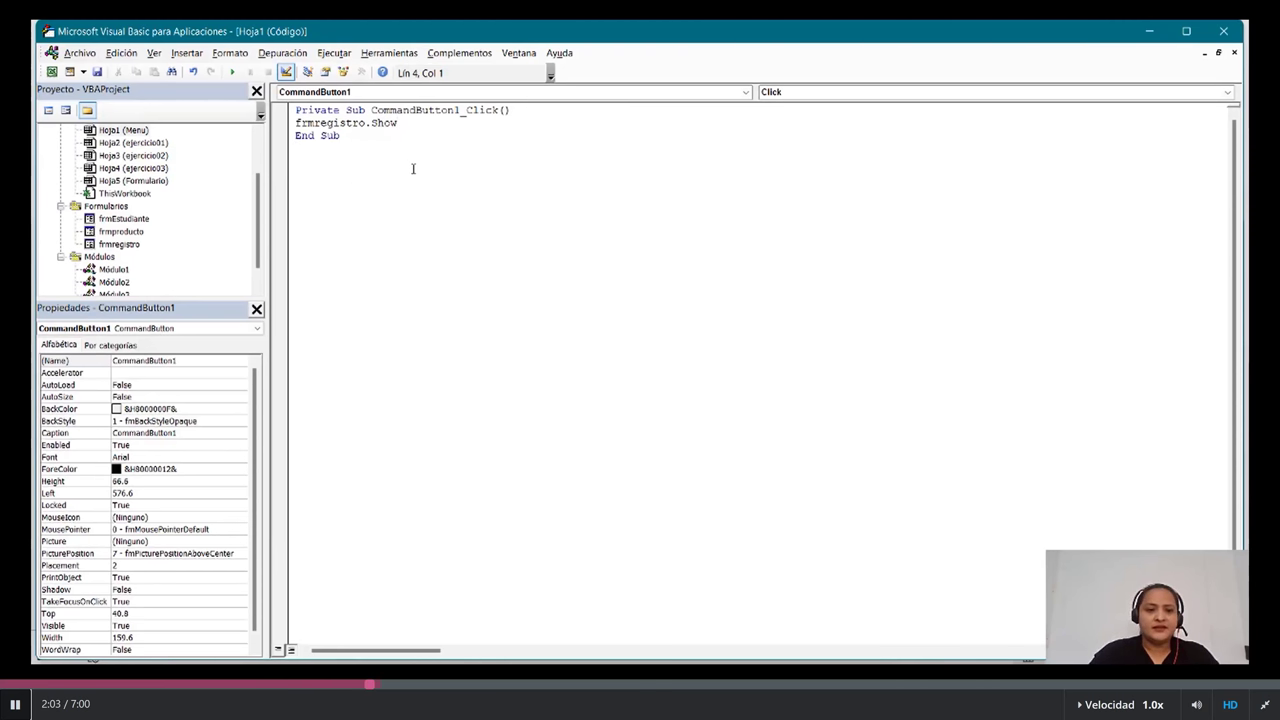
left_click(1225, 33)
left_click(787, 313)
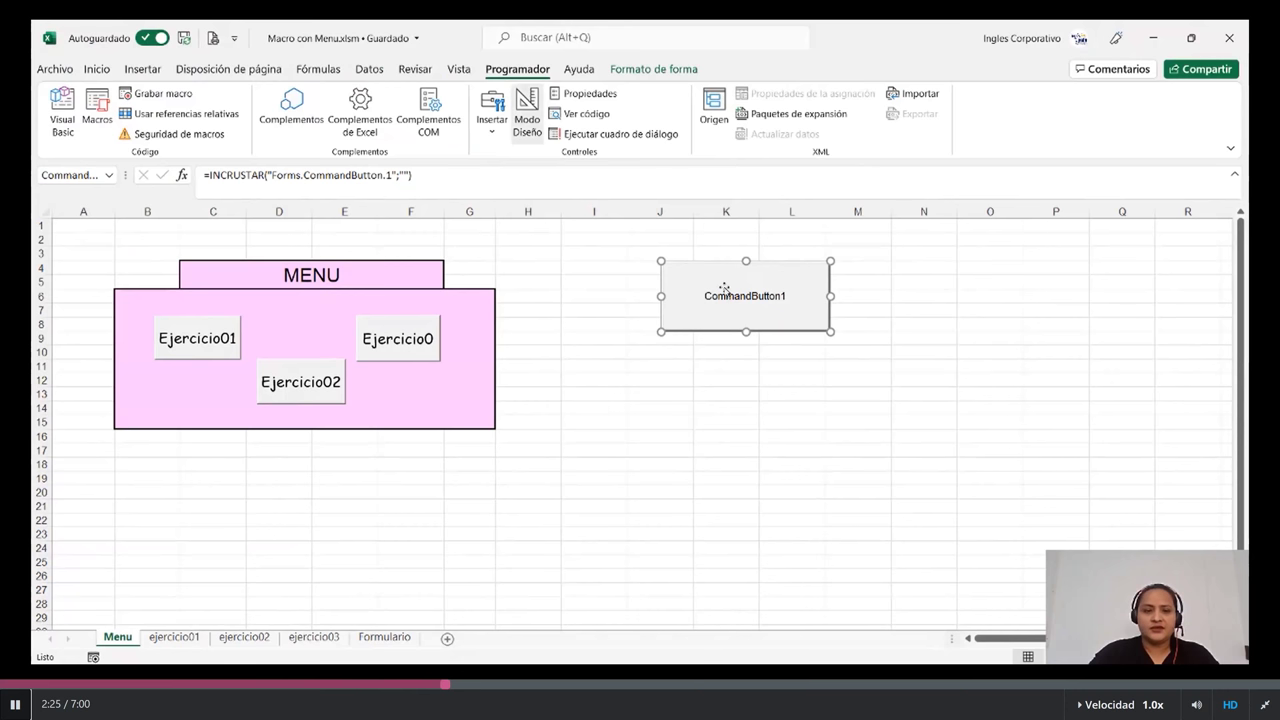
Exit design mode, click CommandButton1 to open the Registro form, then close it.
left_click(526, 110)
left_click(711, 423)
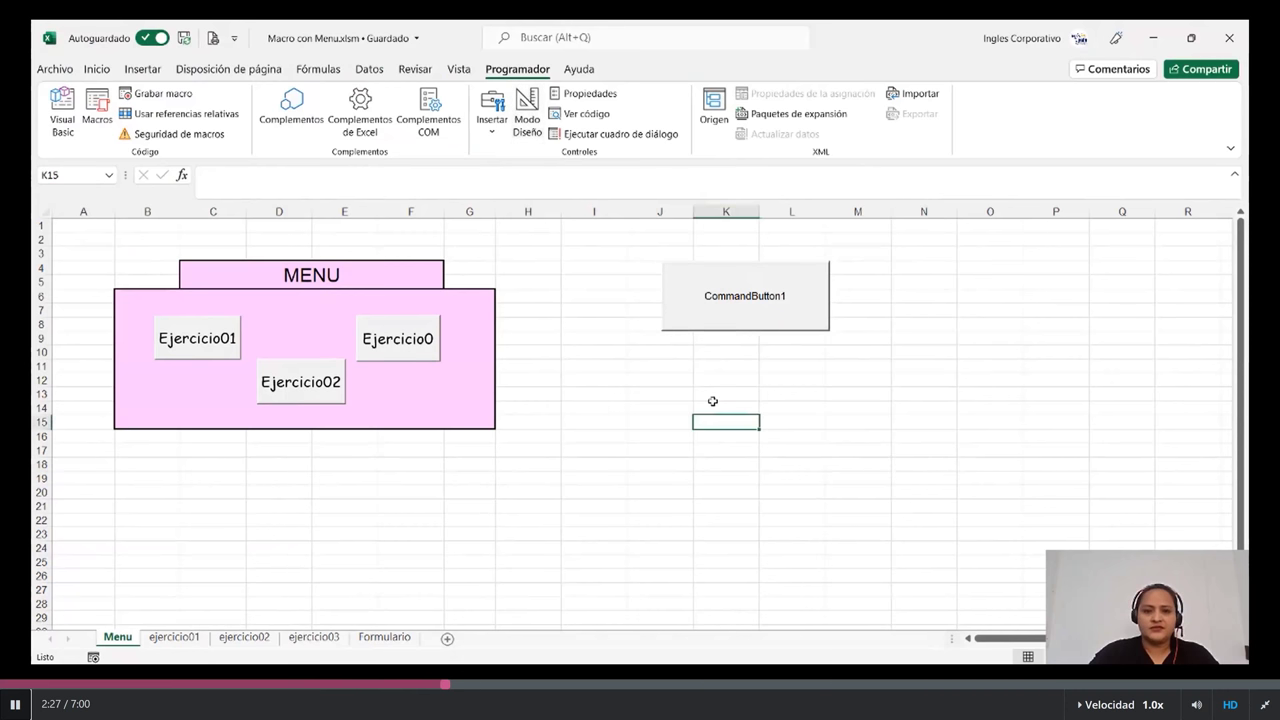
left_click(705, 305)
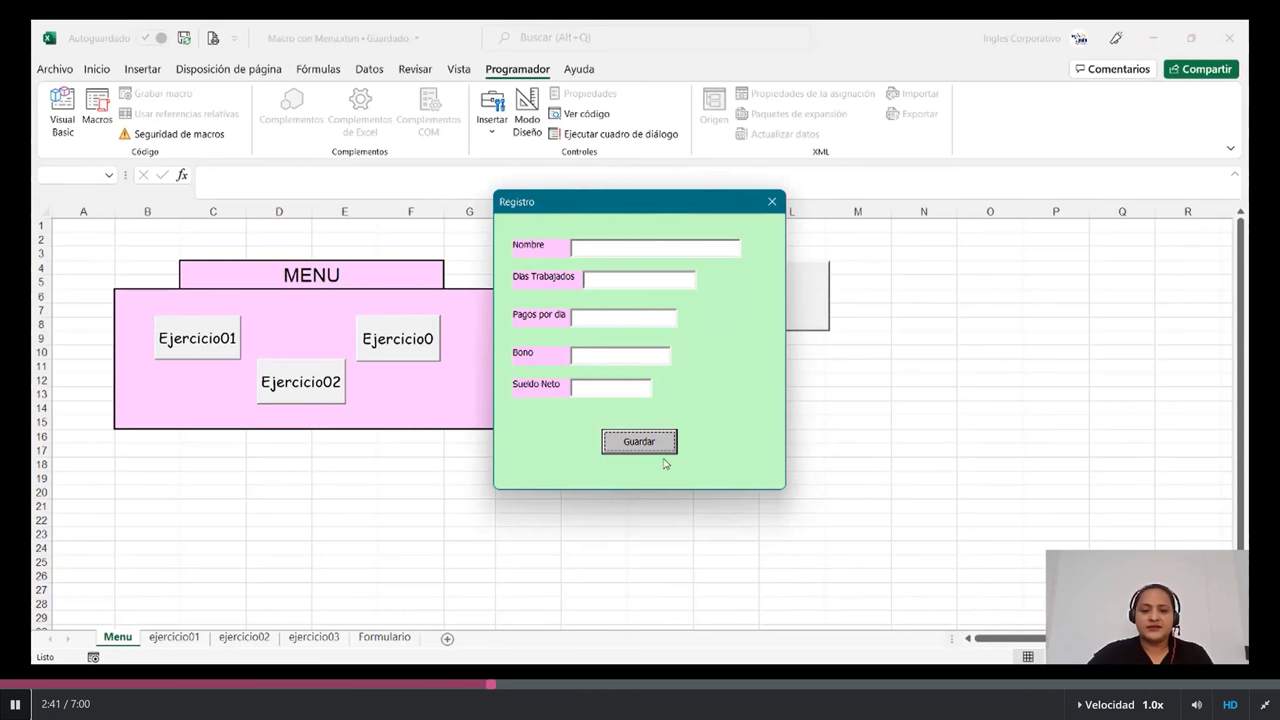
left_click(772, 201)
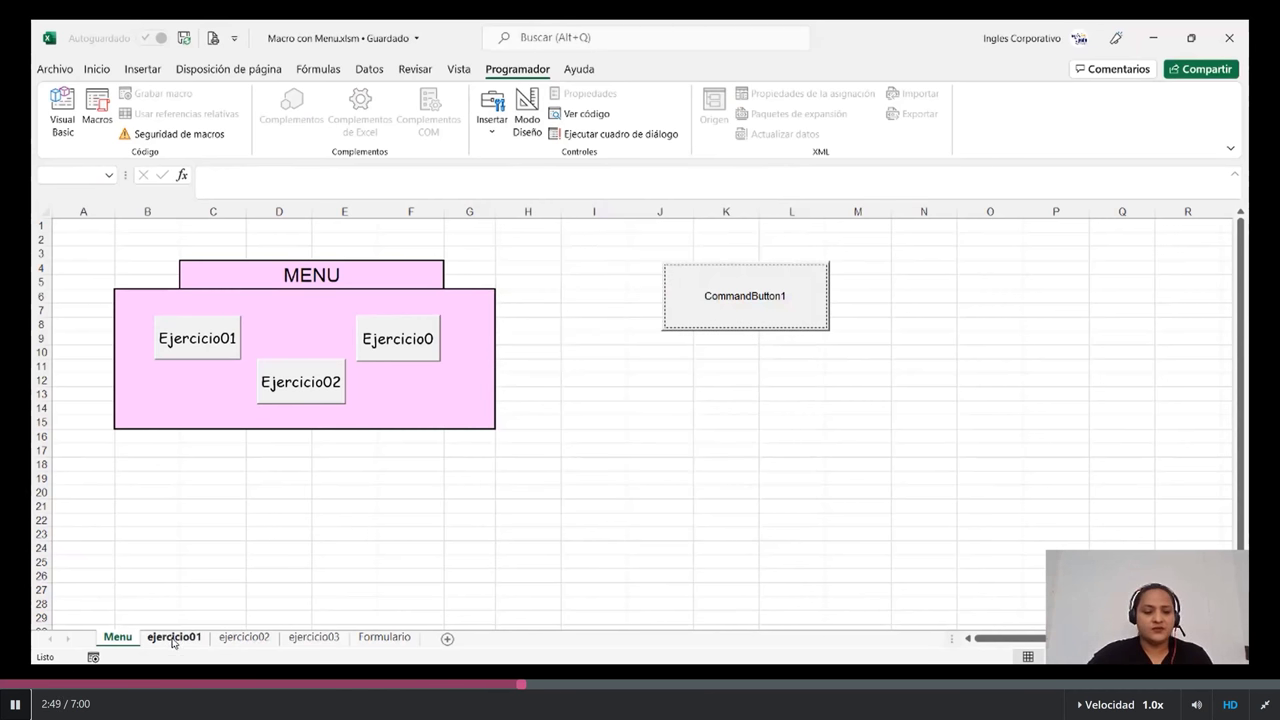
Browse the ejercicio01–03 sheets, then open and close the Registro form on ejercicio01.
left_click(173, 640)
left_click(244, 638)
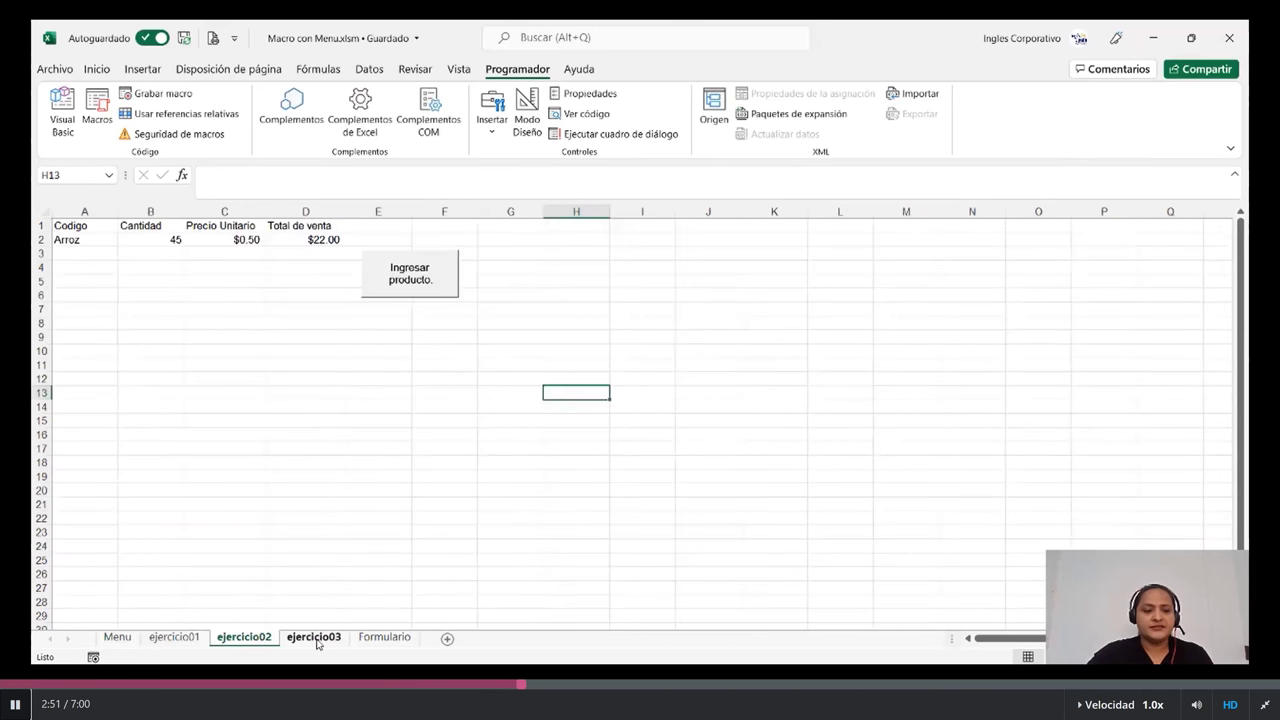
left_click(313, 638)
left_click(244, 638)
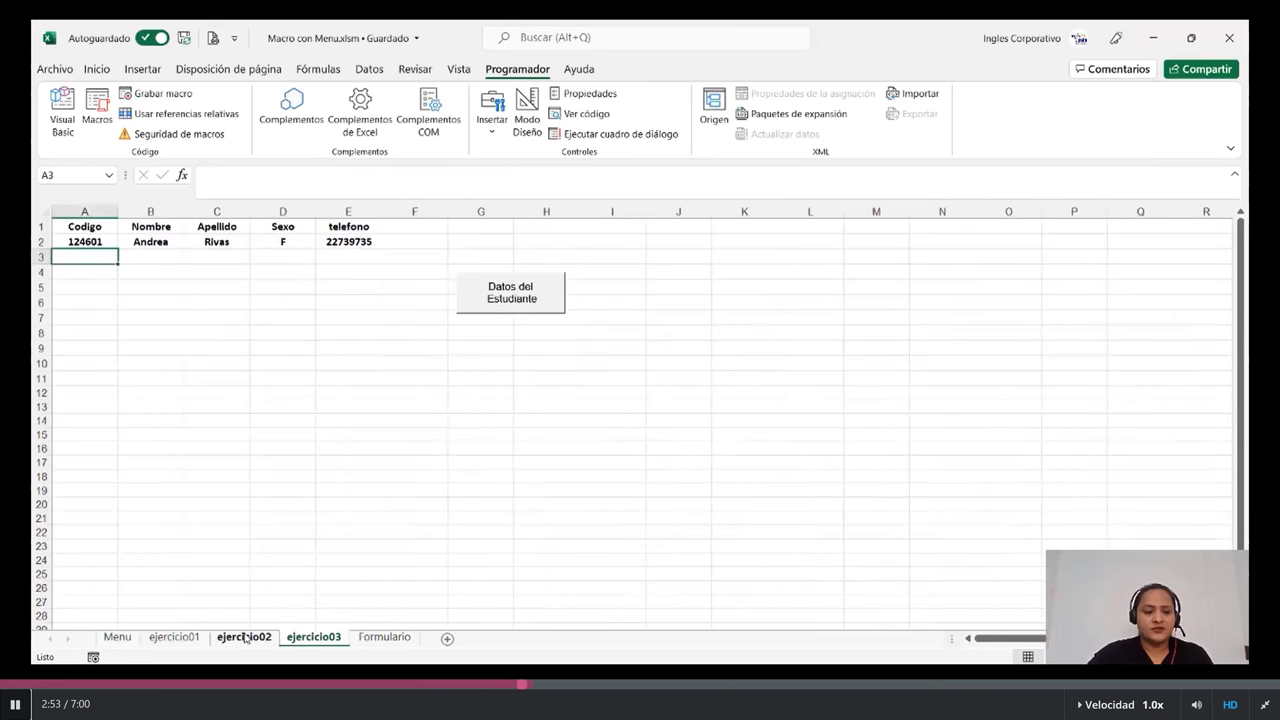
left_click(180, 639)
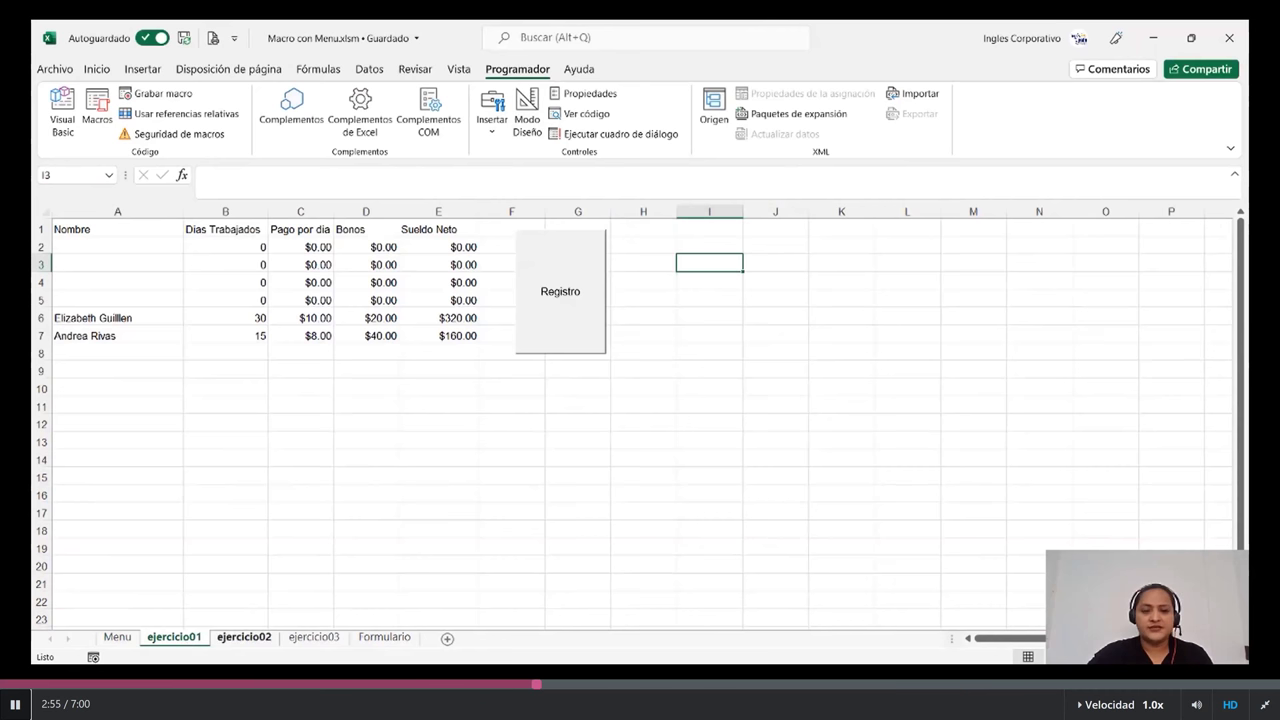
left_click(572, 352)
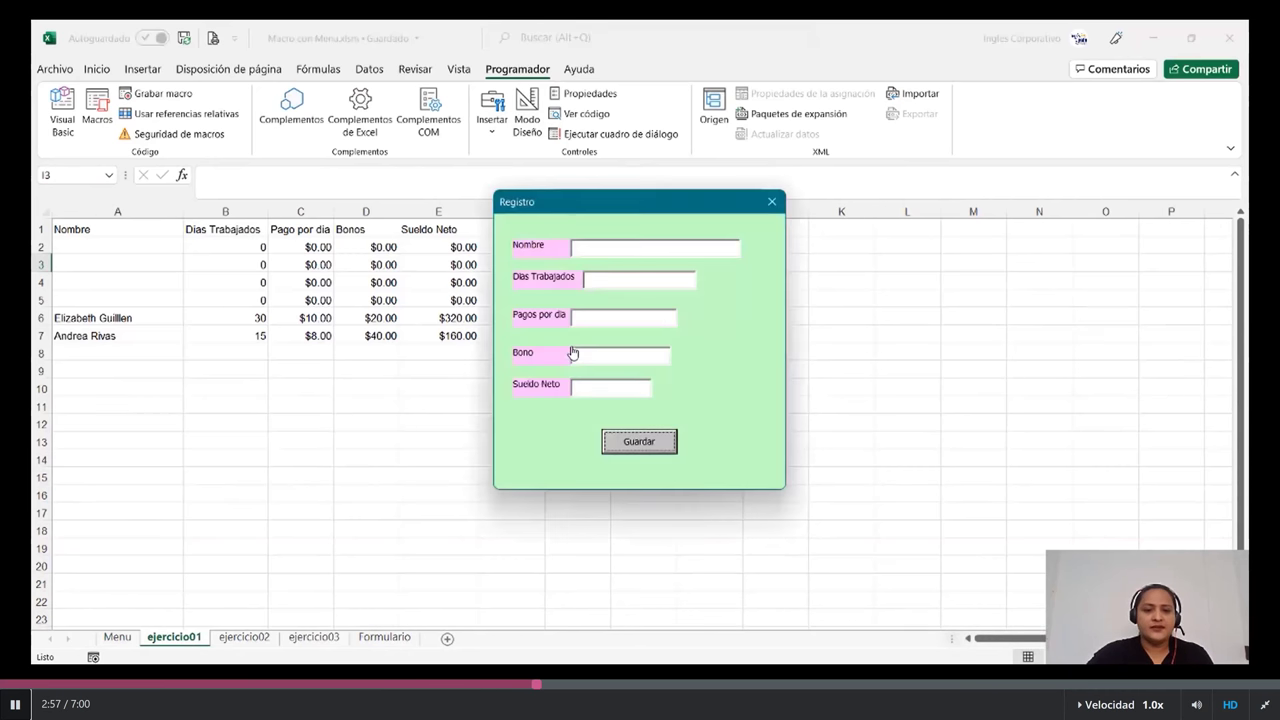
left_click(771, 201)
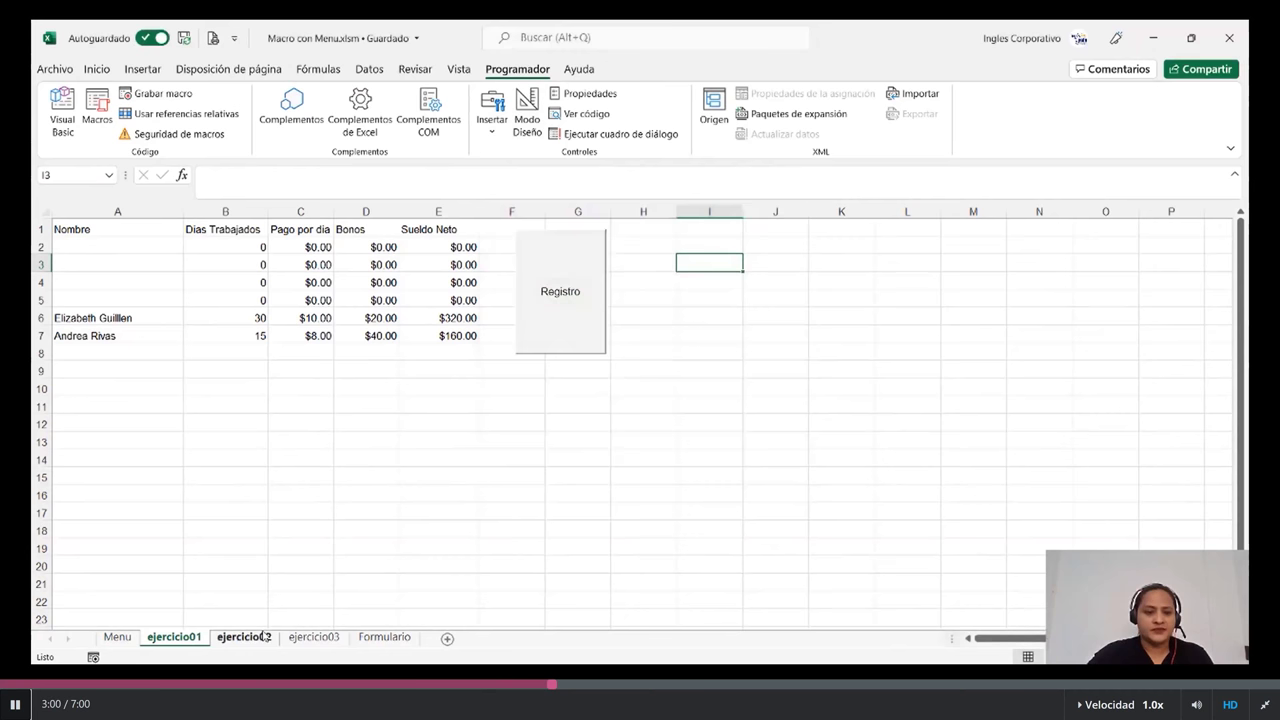
Try the ejercicio02 product form and the ejercicio03 student Registro form, clicking its Codigo box.
left_click(244, 637)
left_click(406, 284)
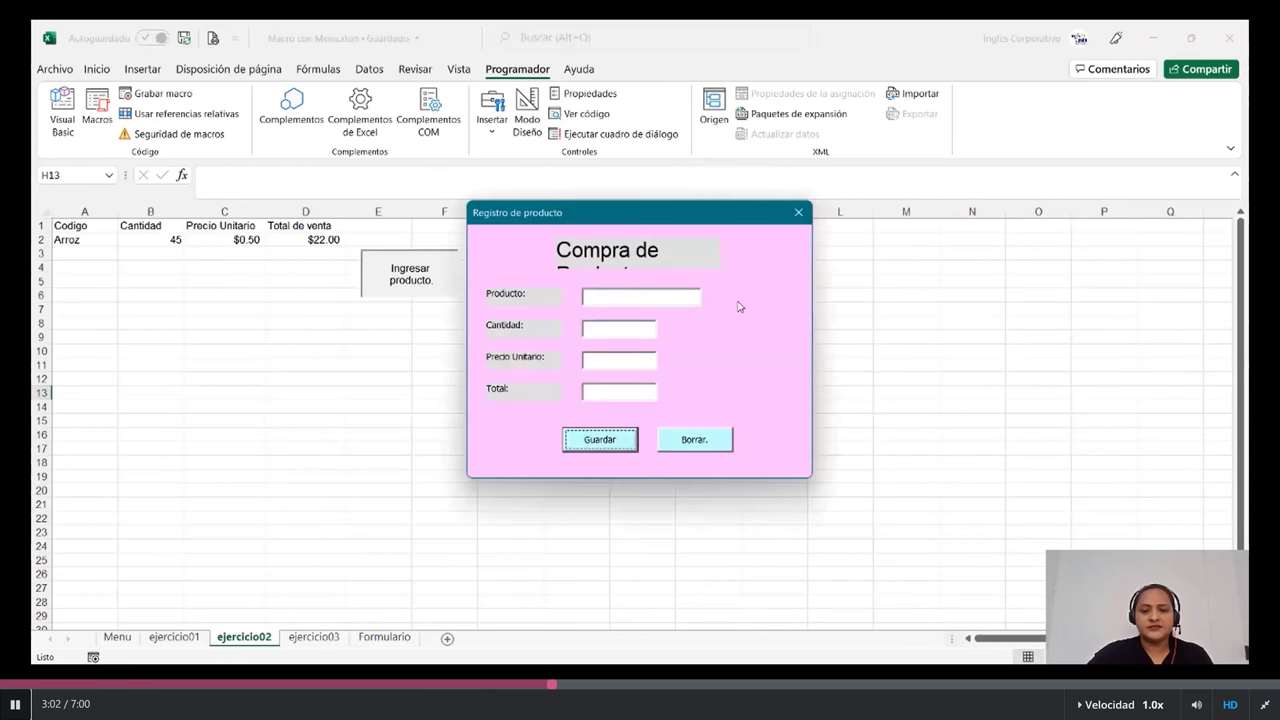
left_click(798, 212)
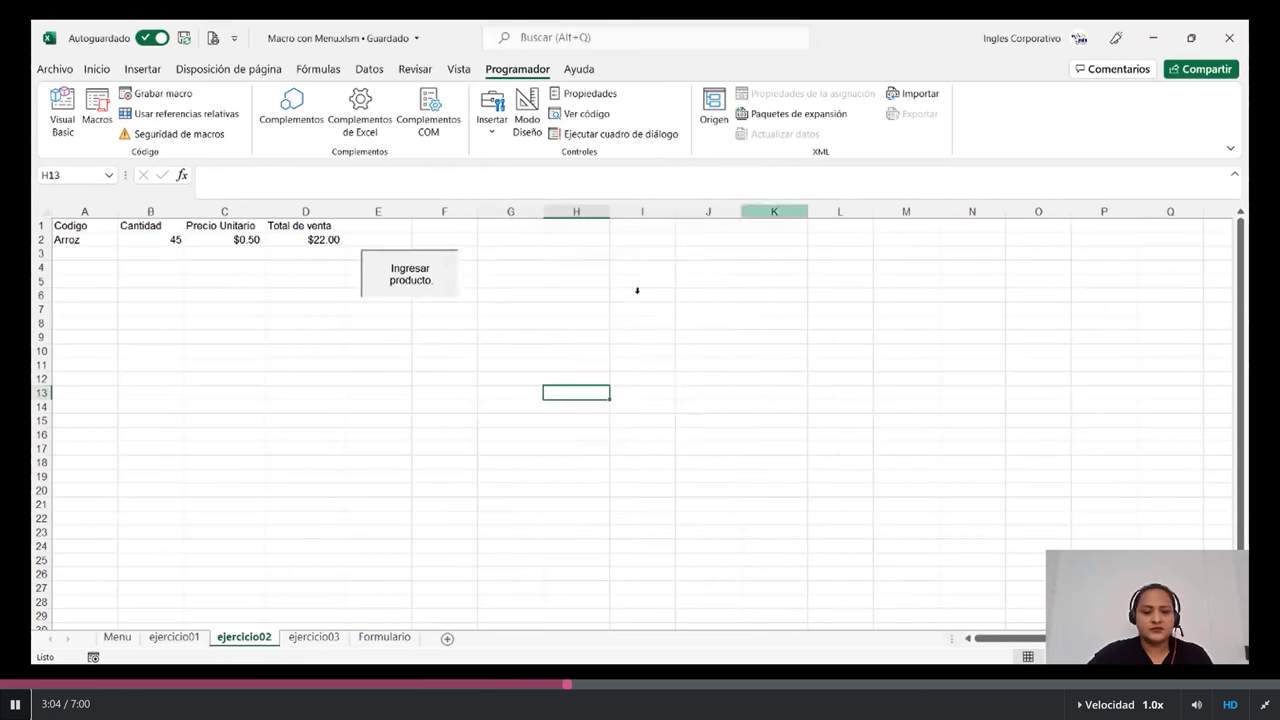
left_click(332, 638)
left_click(528, 298)
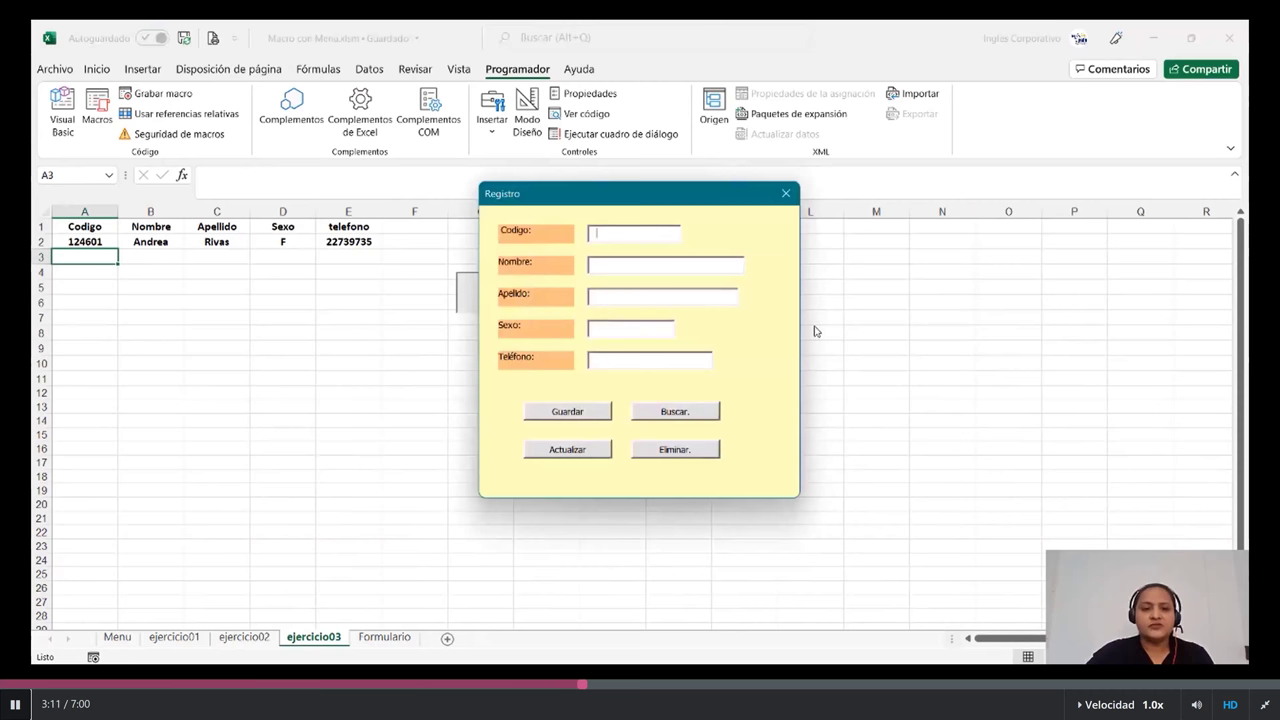
left_click(575, 414)
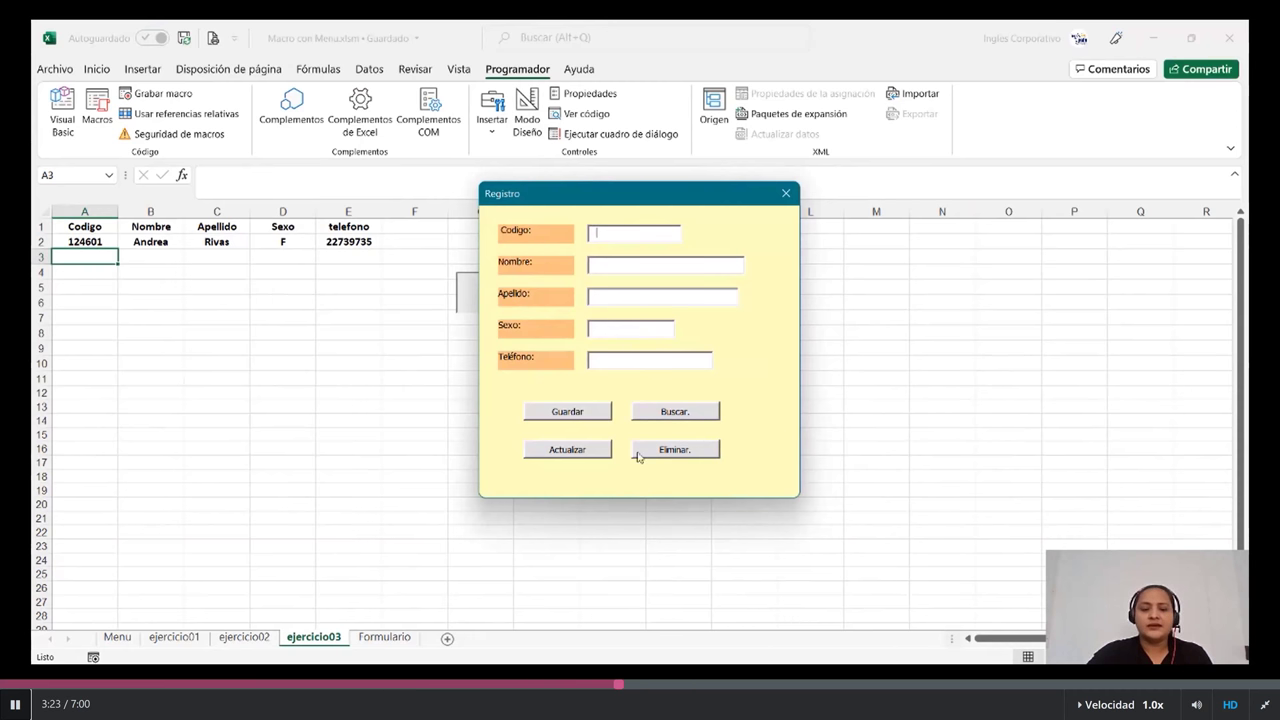
left_click(786, 193)
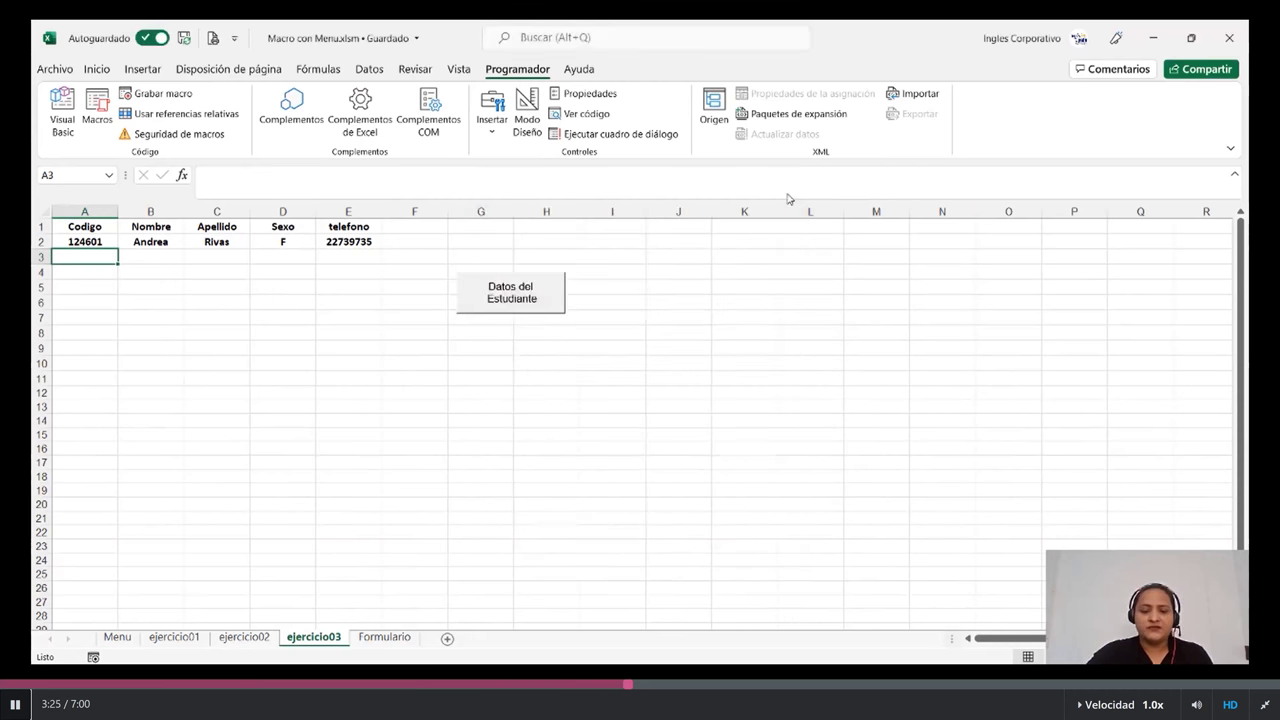
On the Menu sheet, run the Ejercicio01 and Ejercicio02 button macros and return each time.
left_click(603, 526)
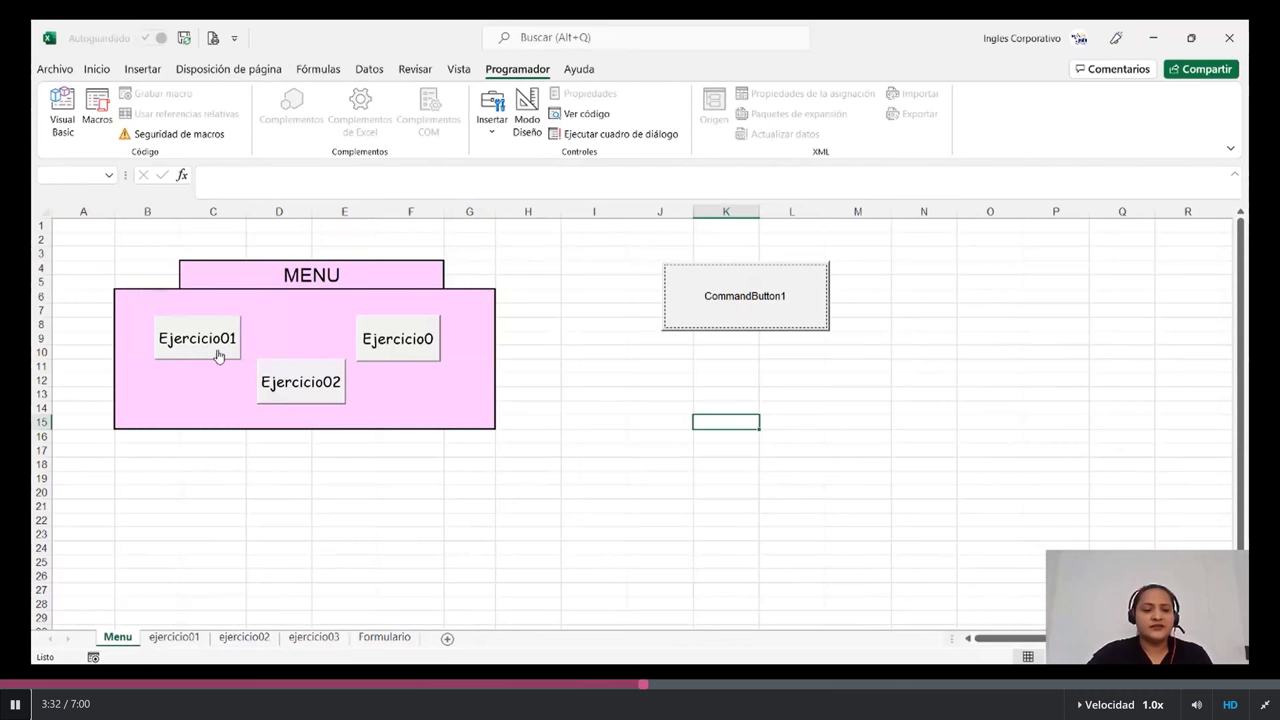
left_click(492, 112)
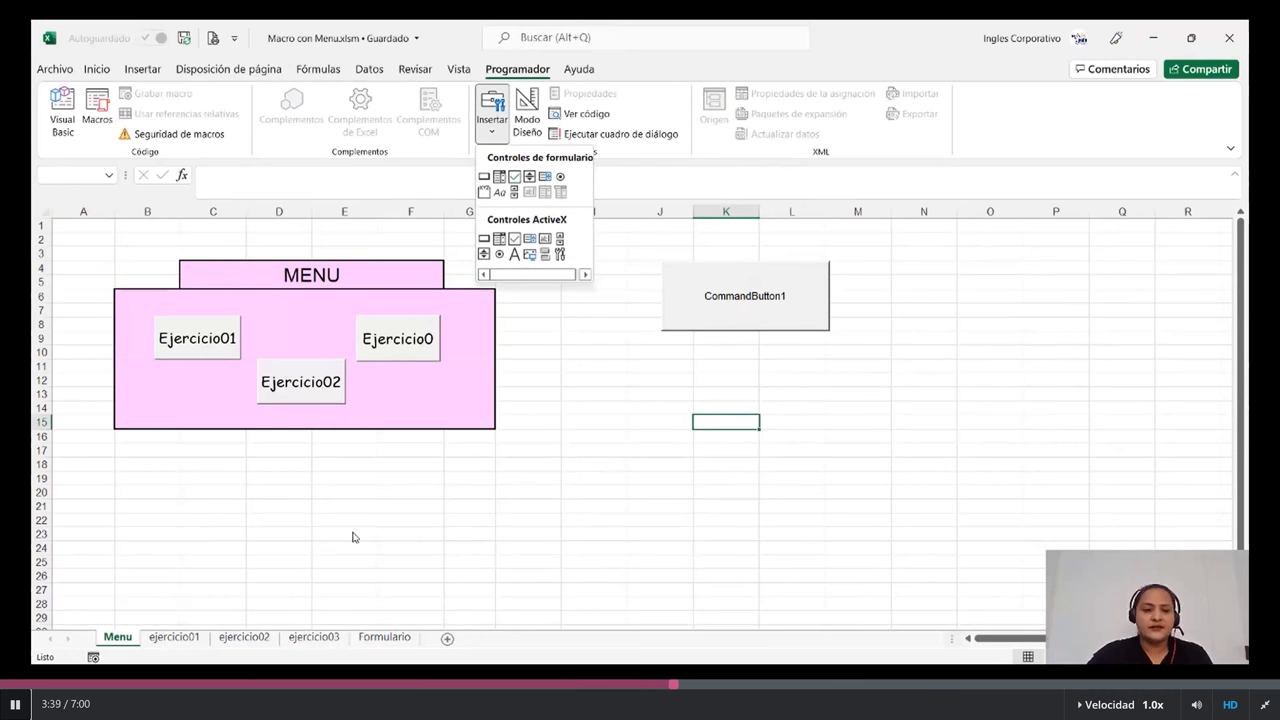
key("Escape")
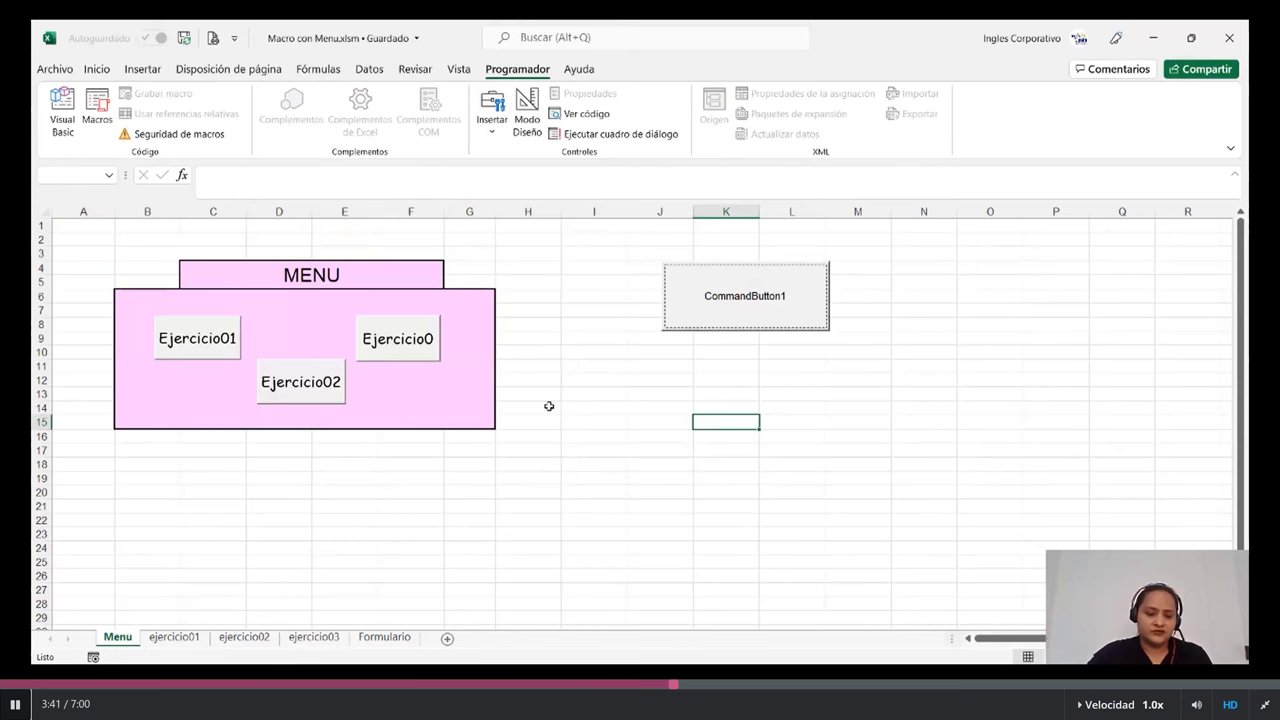
left_click(195, 345)
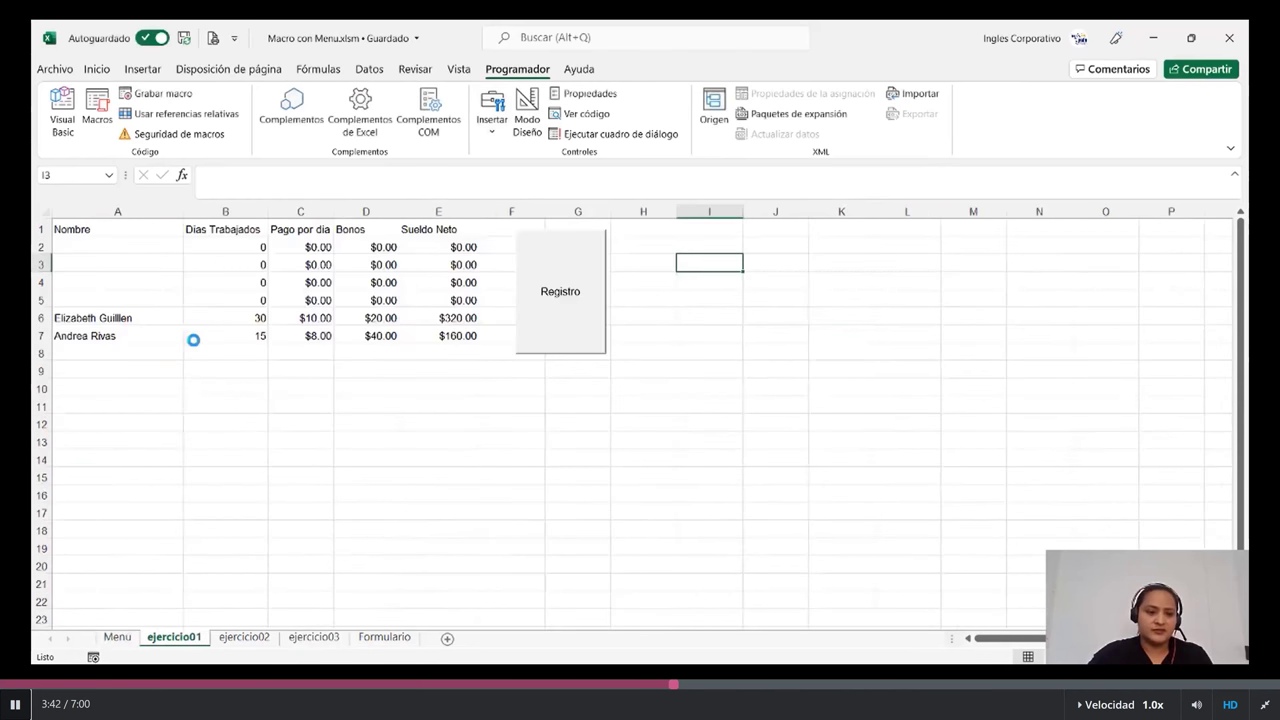
left_click(120, 638)
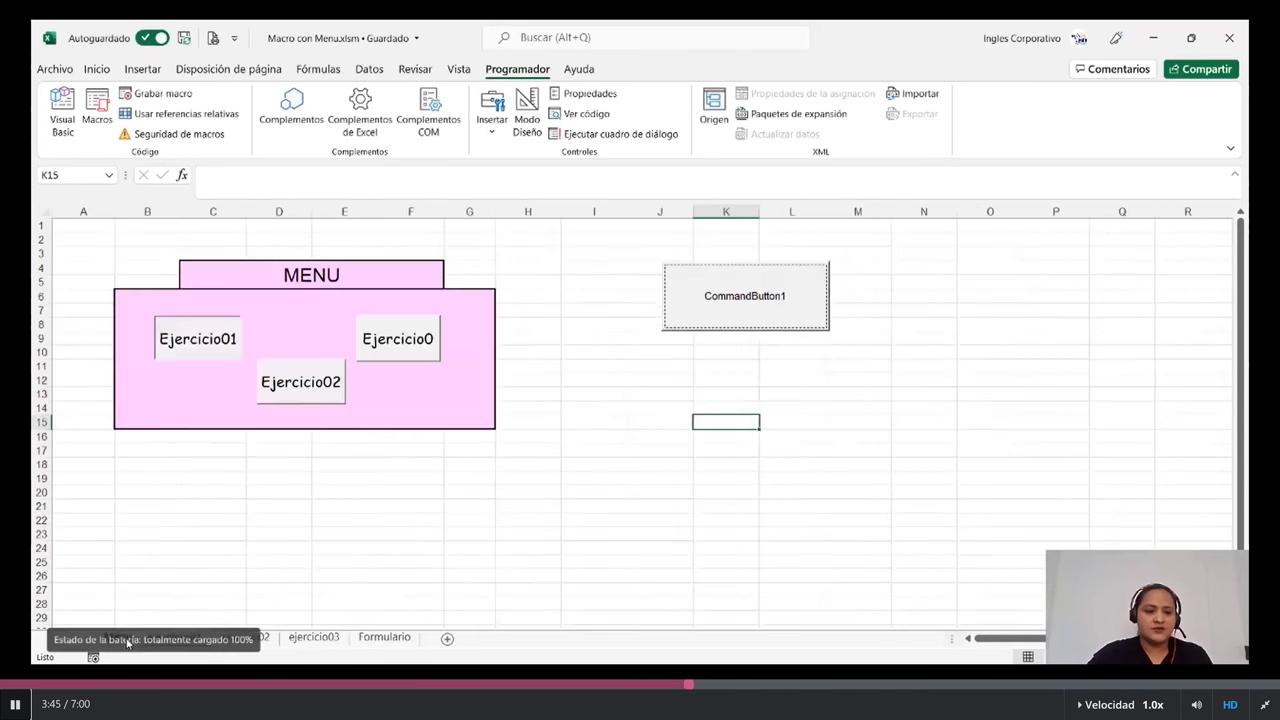
left_click(327, 392)
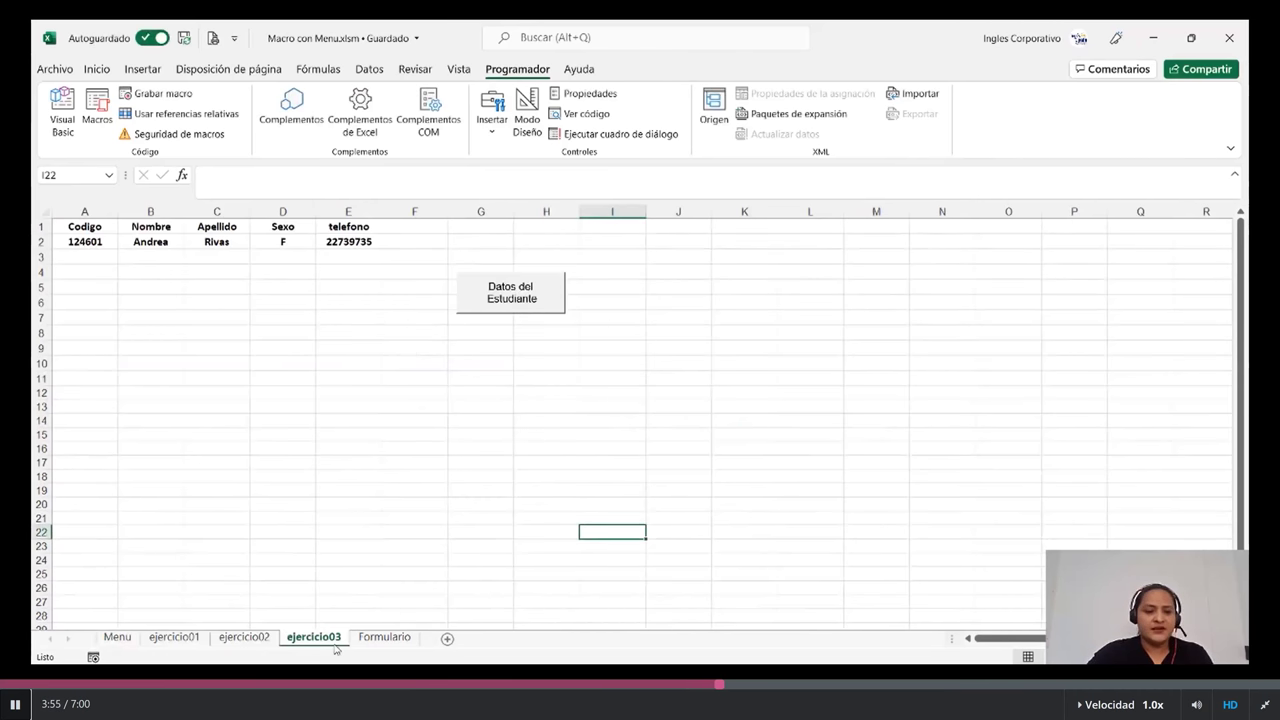
key("alt+shift")
left_click(415, 495)
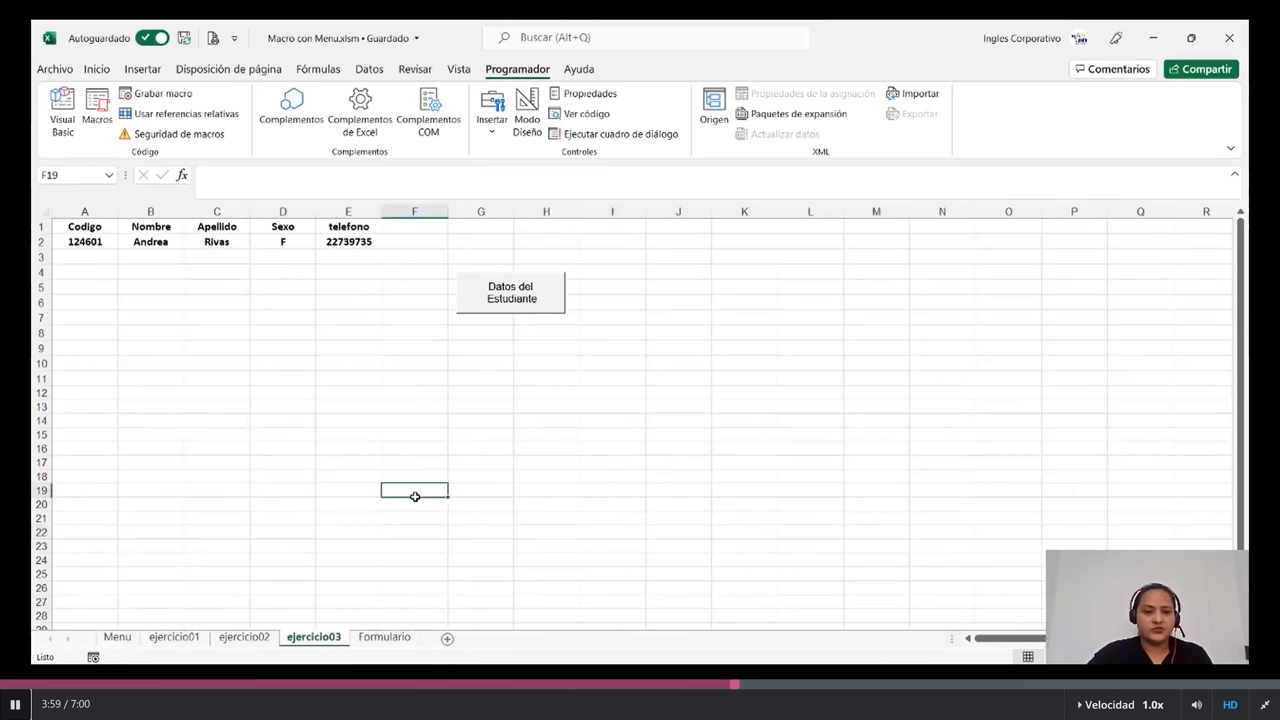
left_click(116, 638)
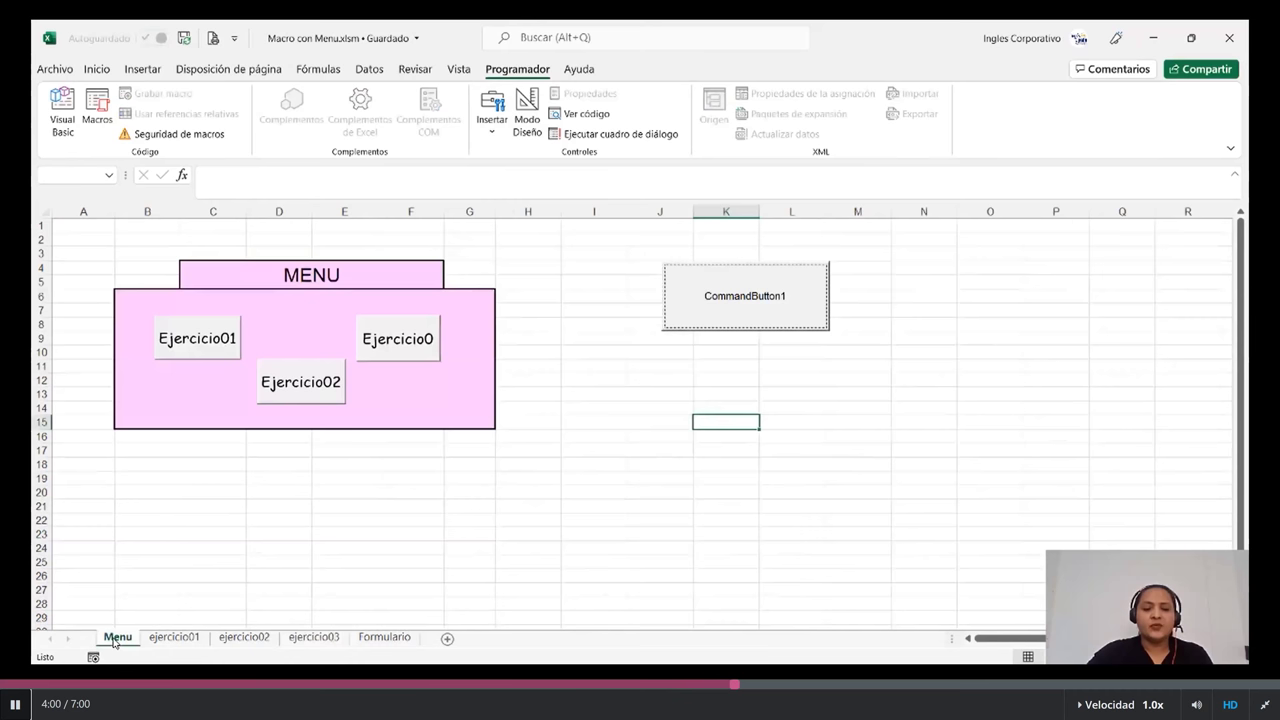
Test CommandButton1's Registro form, close it, then try opening the button's code.
left_click(798, 304)
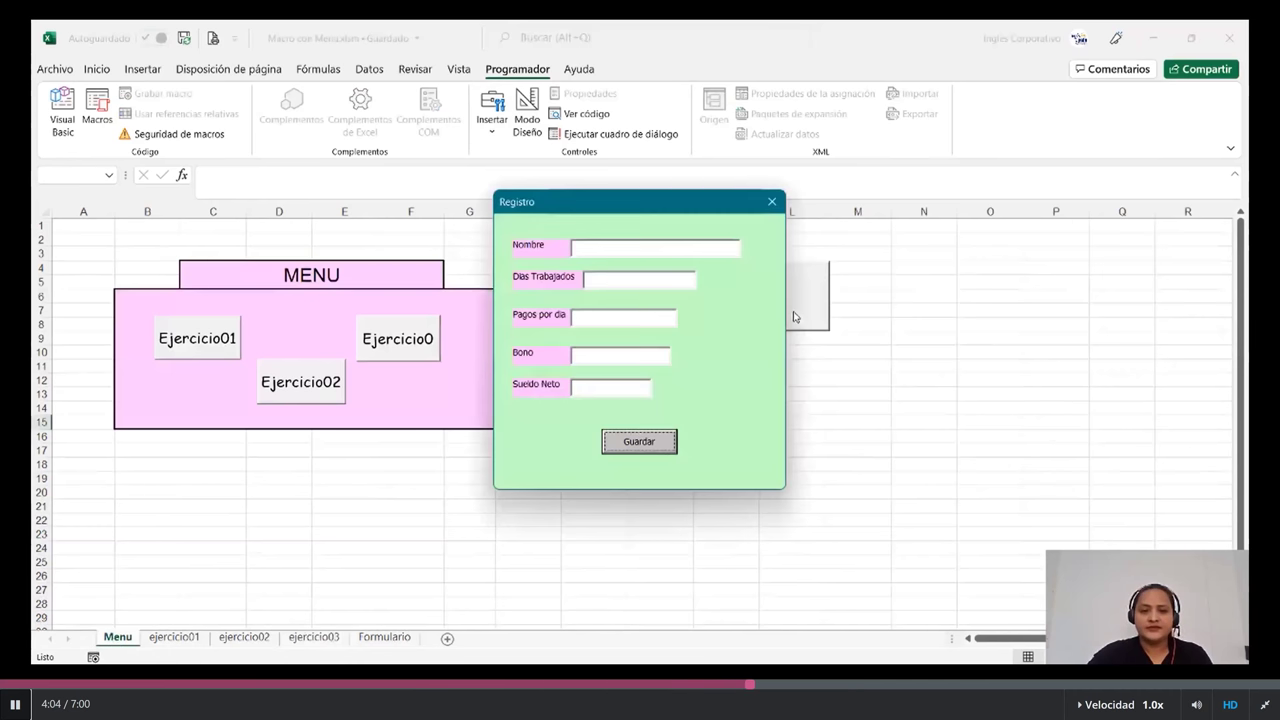
left_click(772, 204)
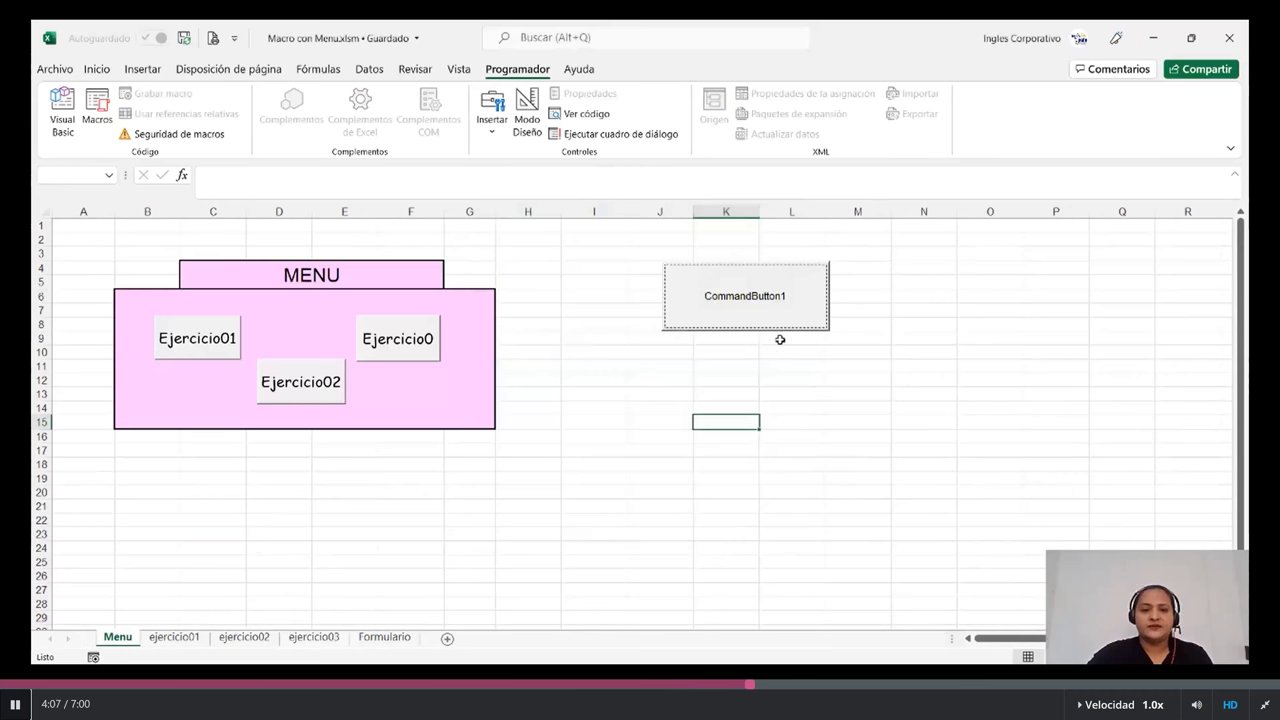
left_click(490, 133)
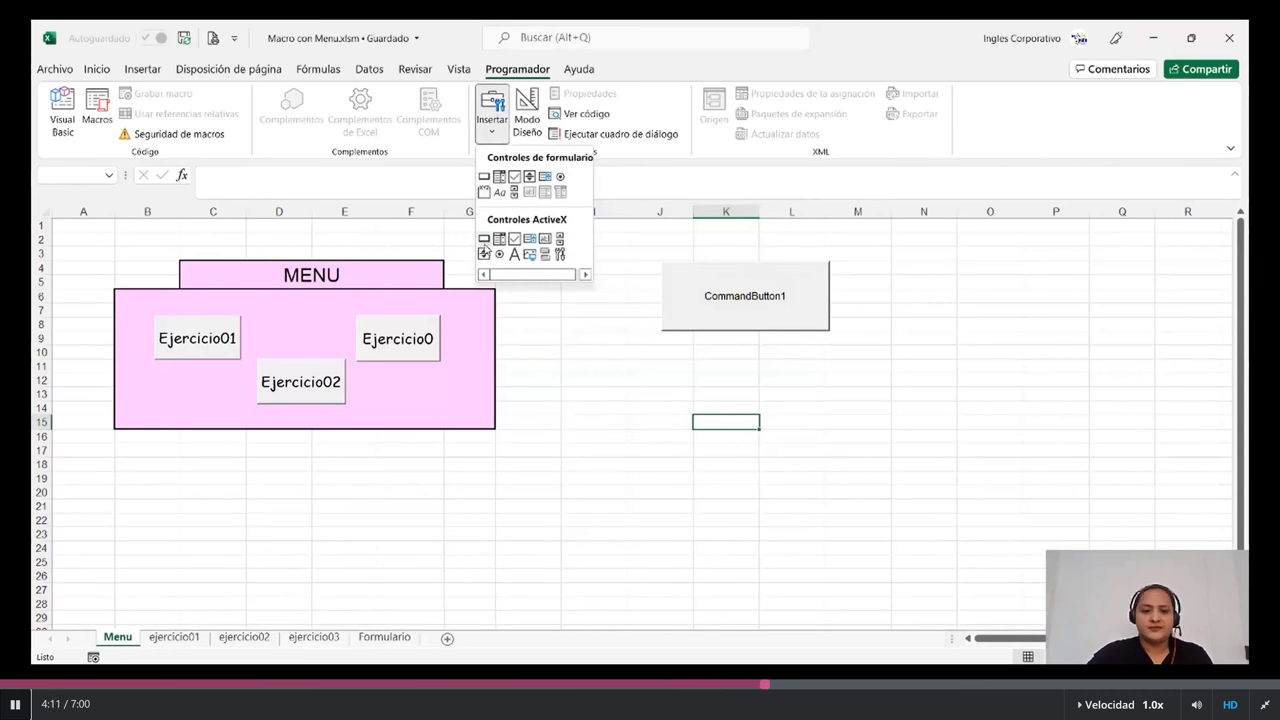
left_click(778, 295)
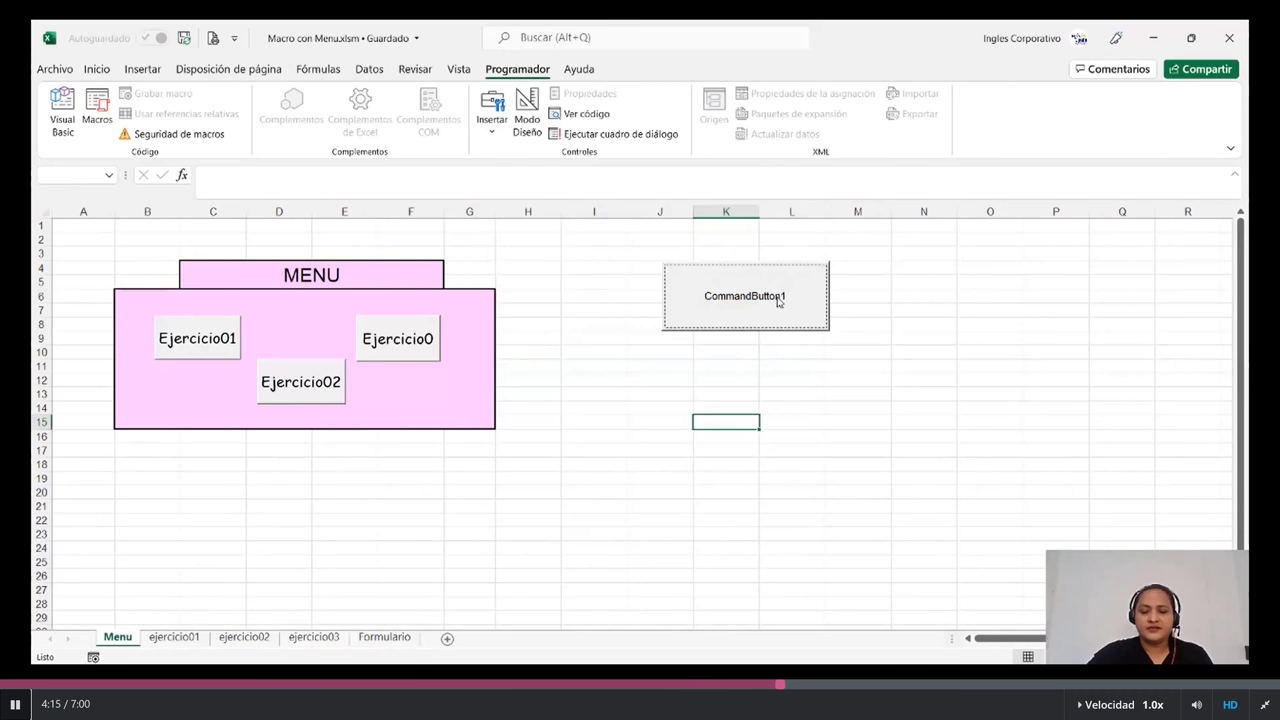
double_click(772, 300)
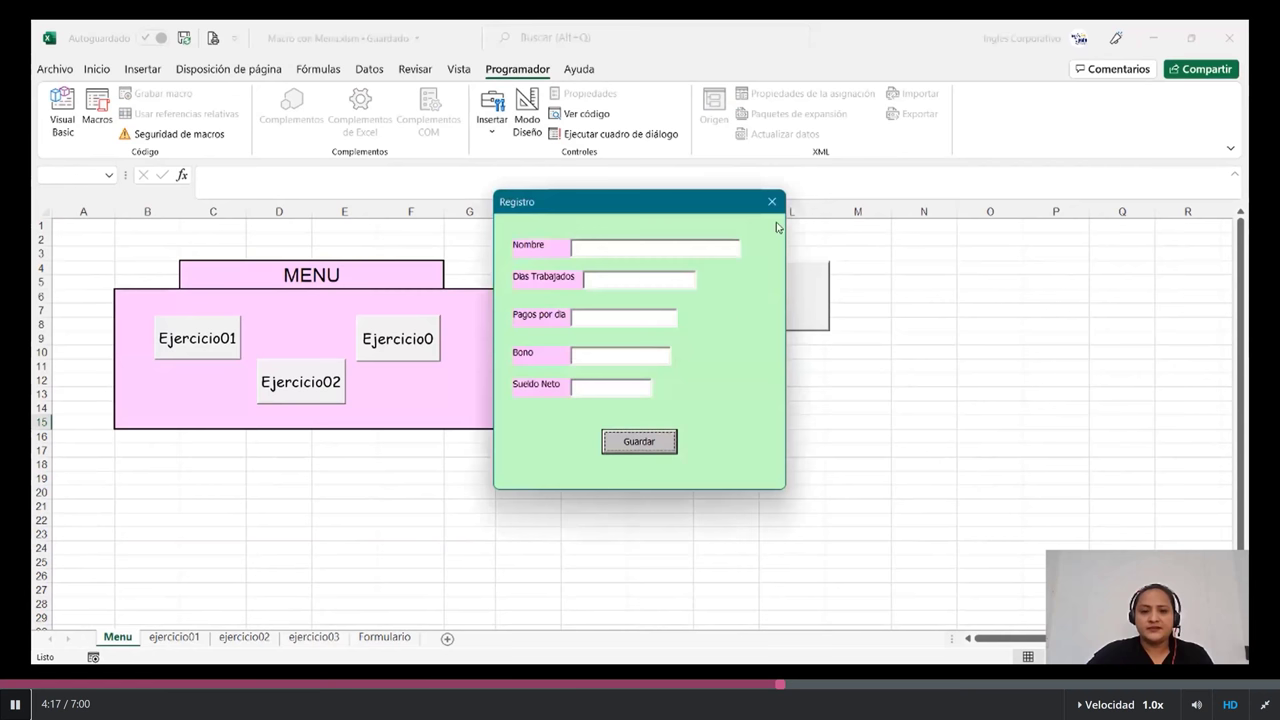
left_click(772, 200)
Turn on design mode and double-click CommandButton1 to view its click code.
left_click(527, 124)
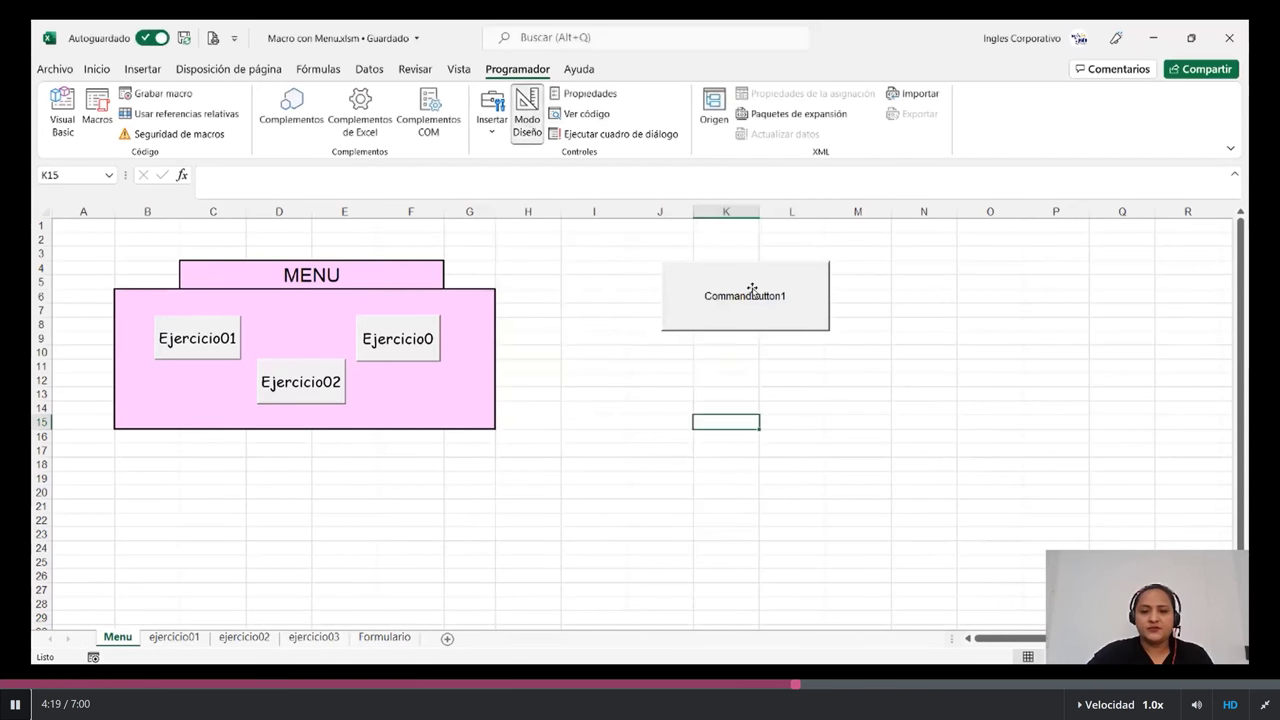
left_click(752, 290)
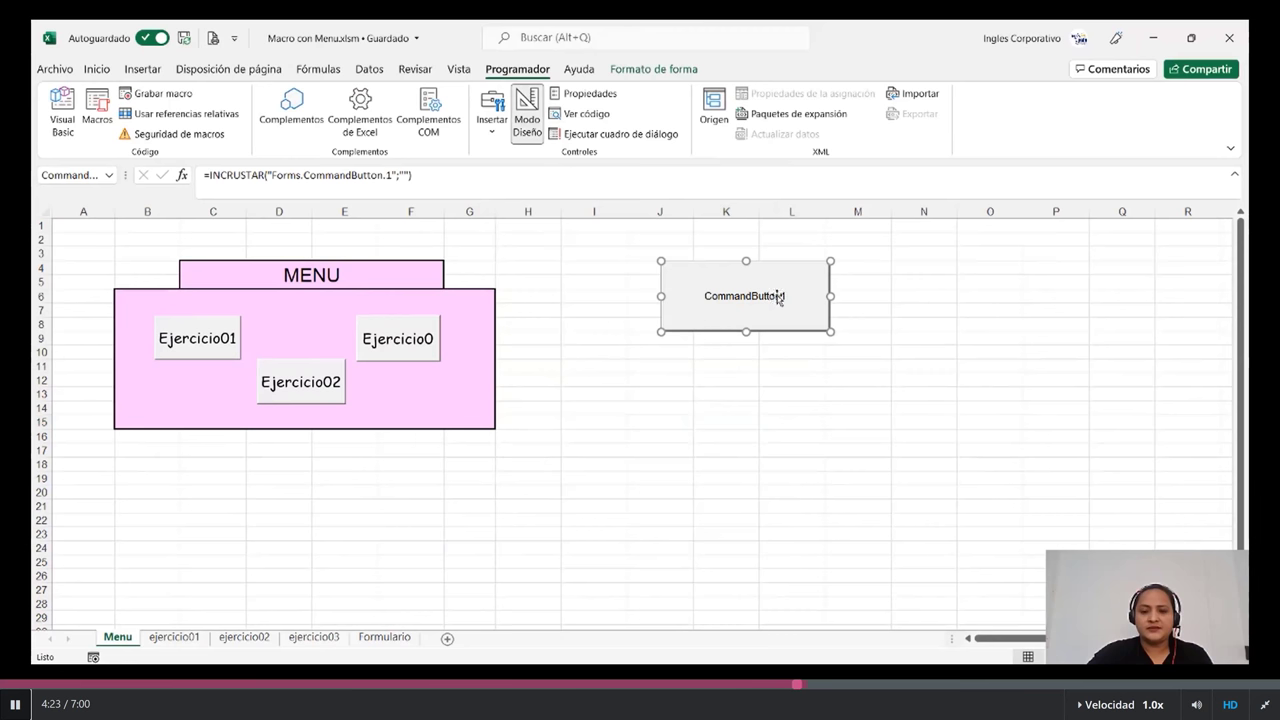
double_click(779, 297)
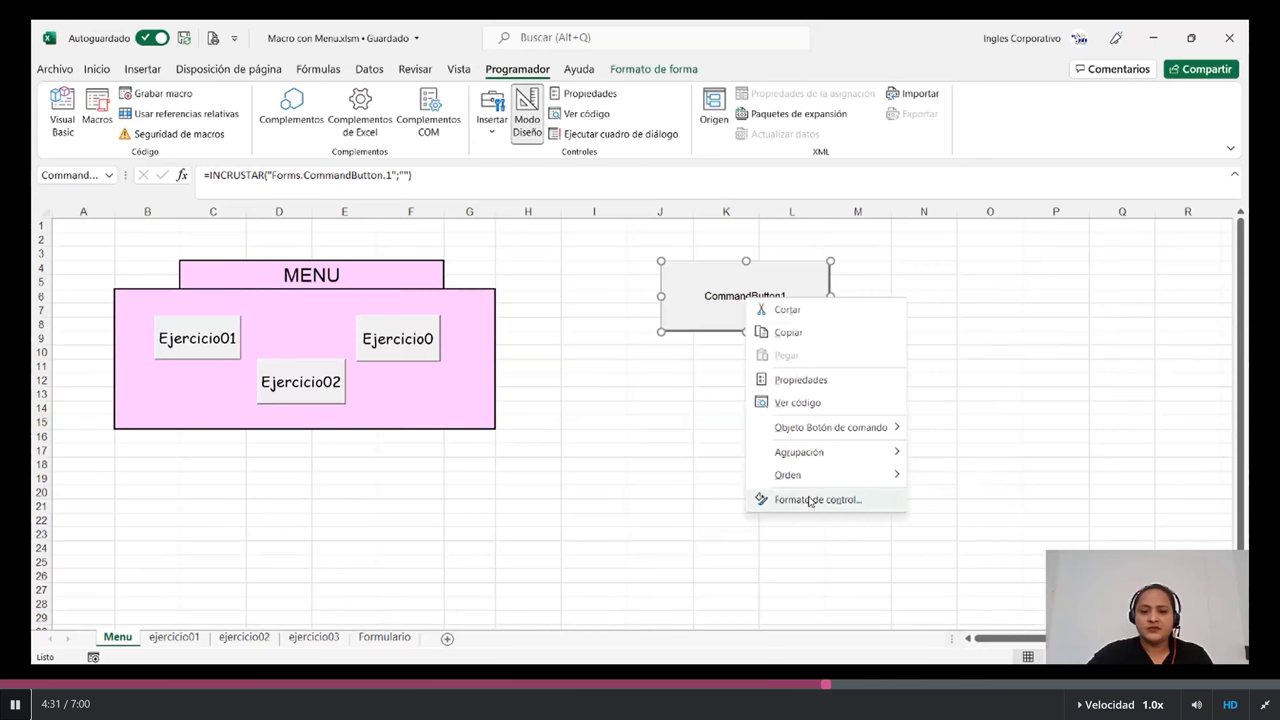
left_click(748, 290)
Review CommandButton1's format tabs, including its 2.35 cm by 5.63 cm size, and cancel without changes.
right_click(745, 296)
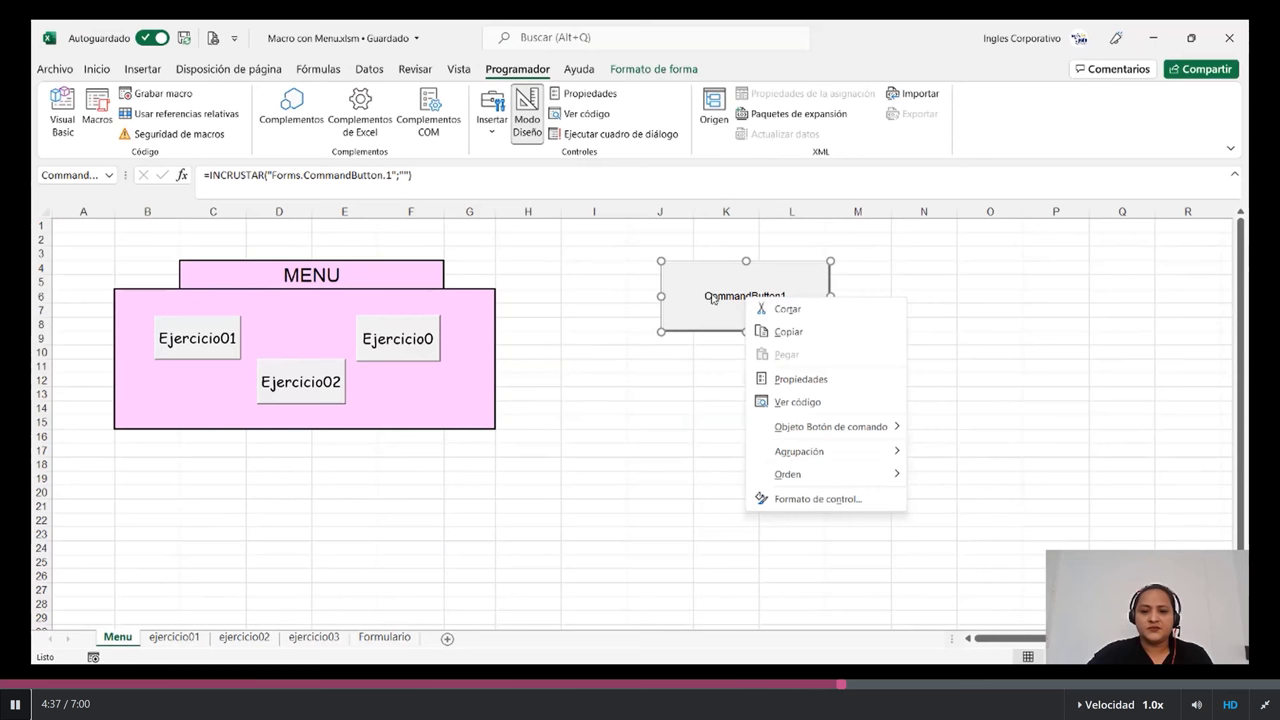
left_click(713, 298)
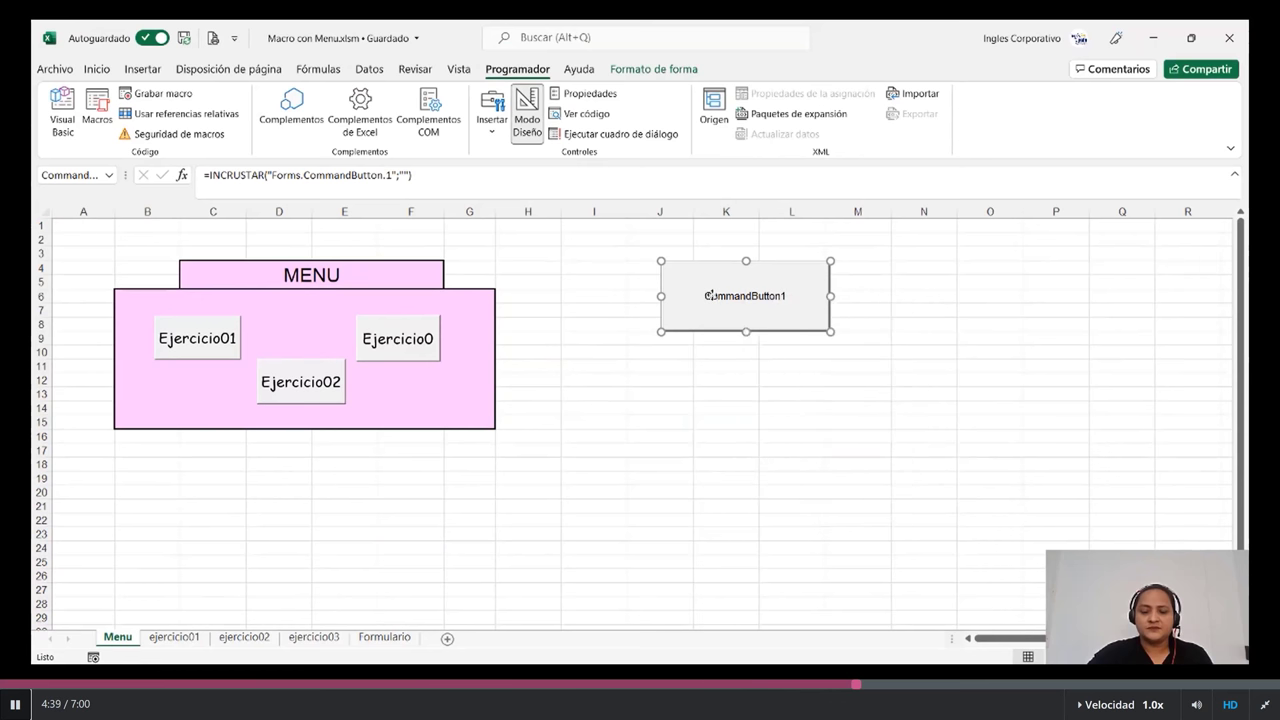
right_click(723, 294)
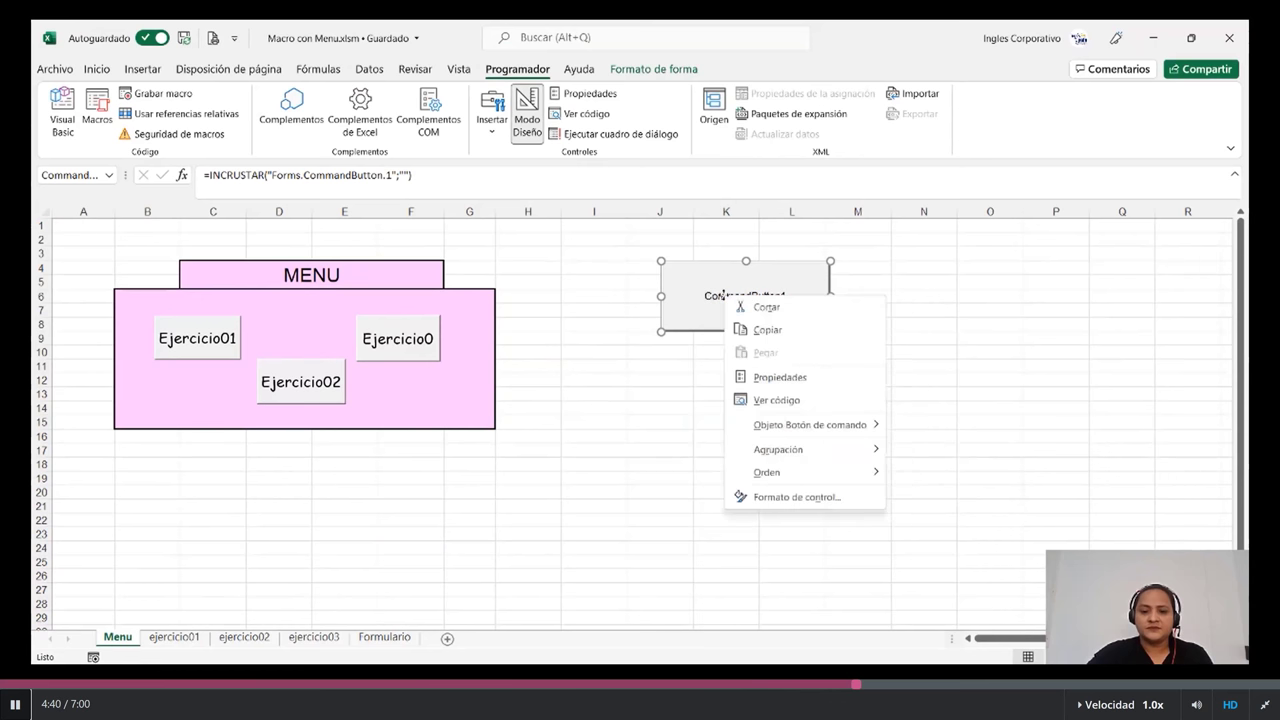
left_click(812, 502)
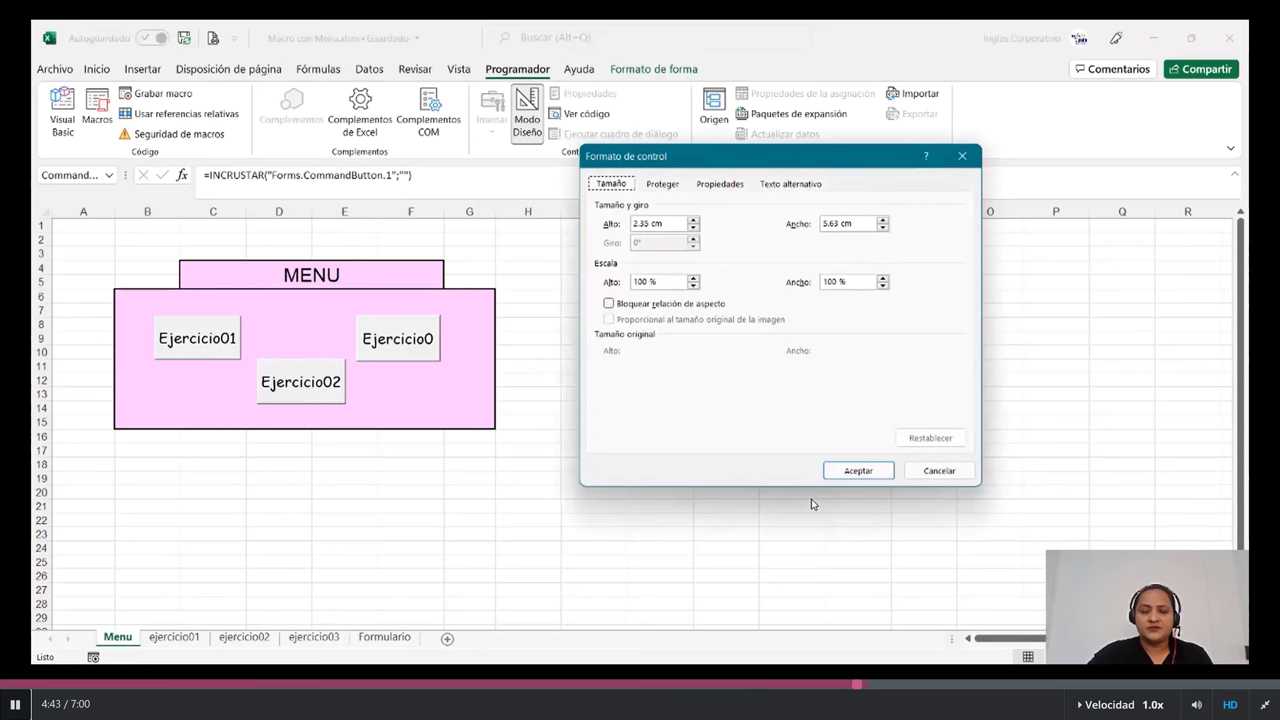
left_click(662, 184)
left_click(709, 187)
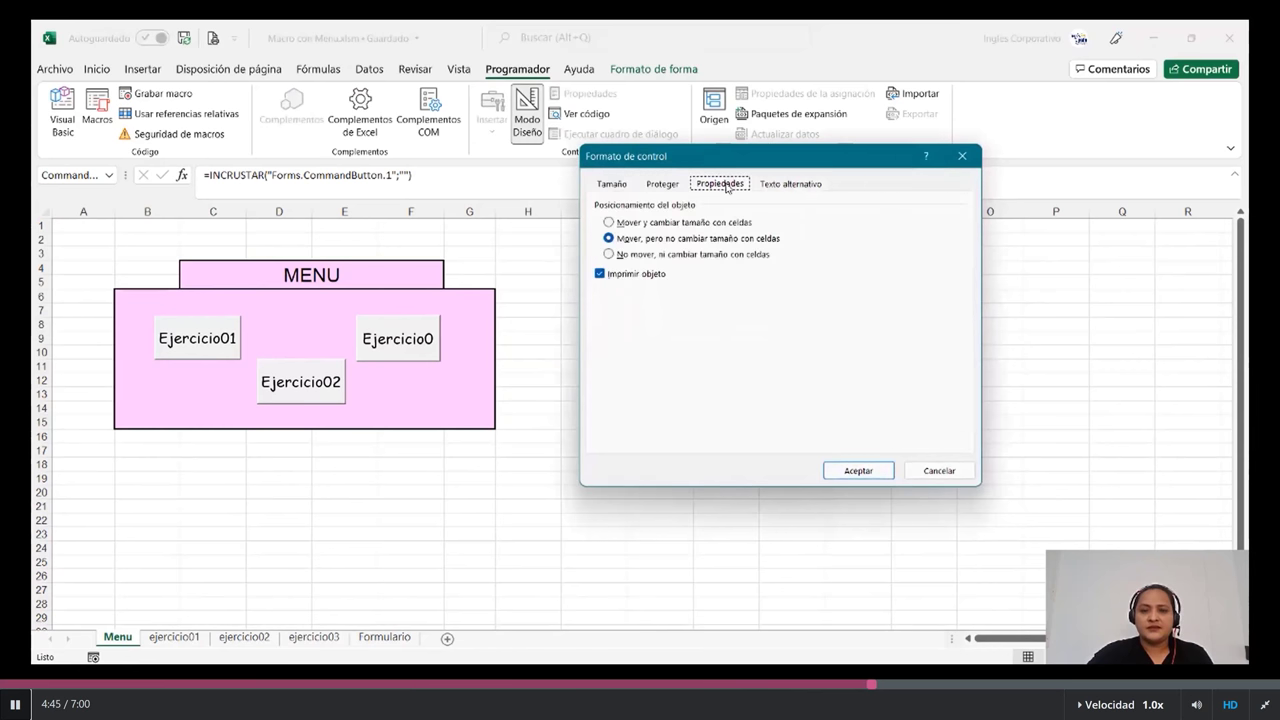
left_click(760, 186)
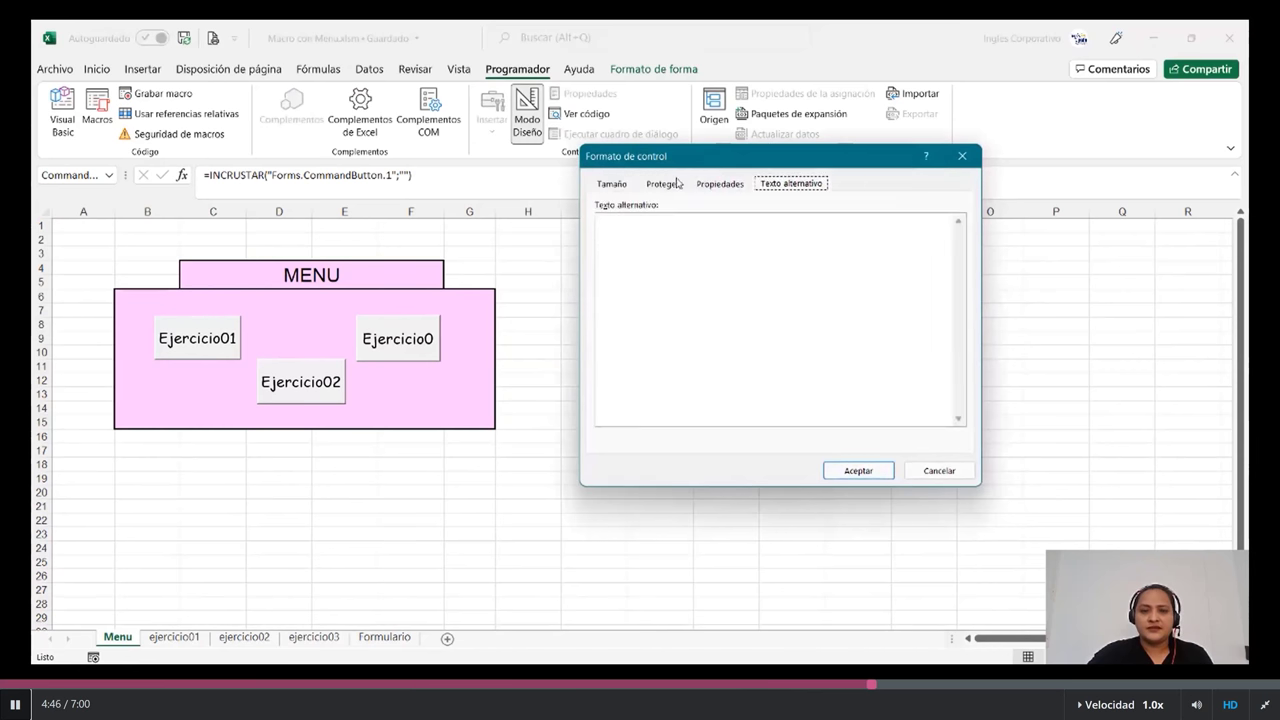
left_click(611, 184)
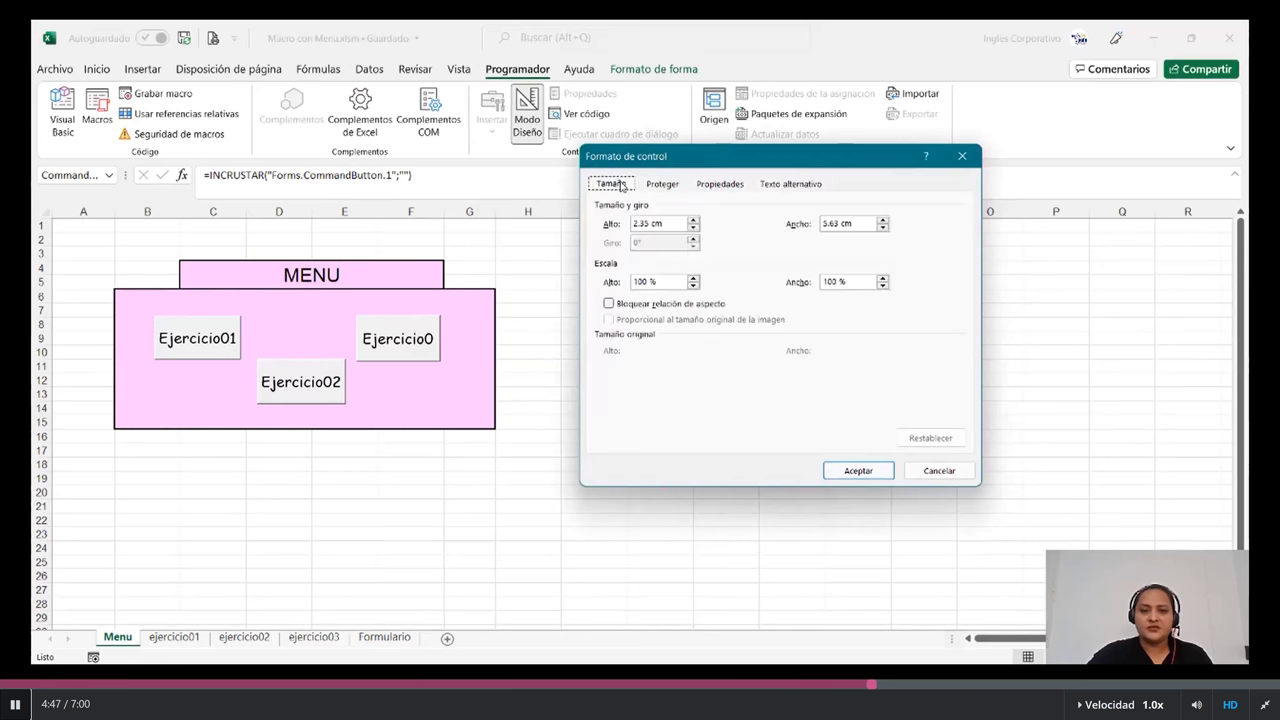
left_click(937, 472)
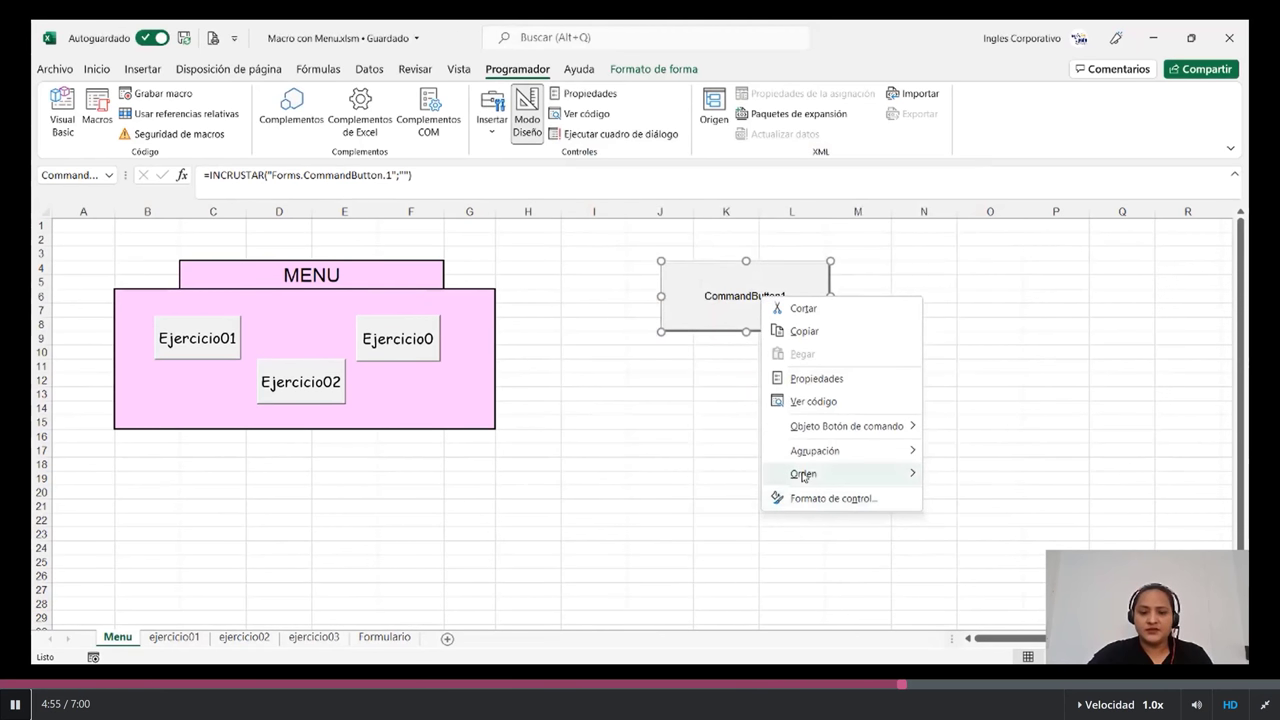
mouse_move(846, 426)
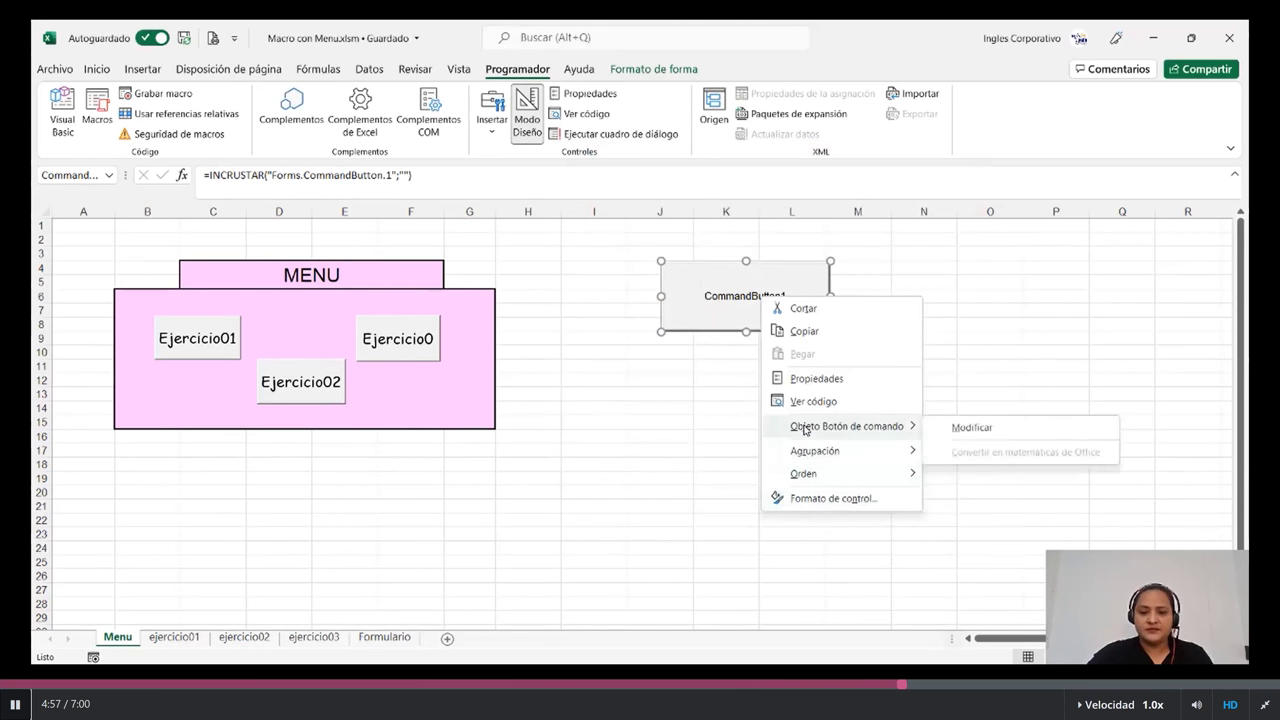
Replace the CommandButton1 caption with 'Formulario de Registro'.
left_click(1000, 428)
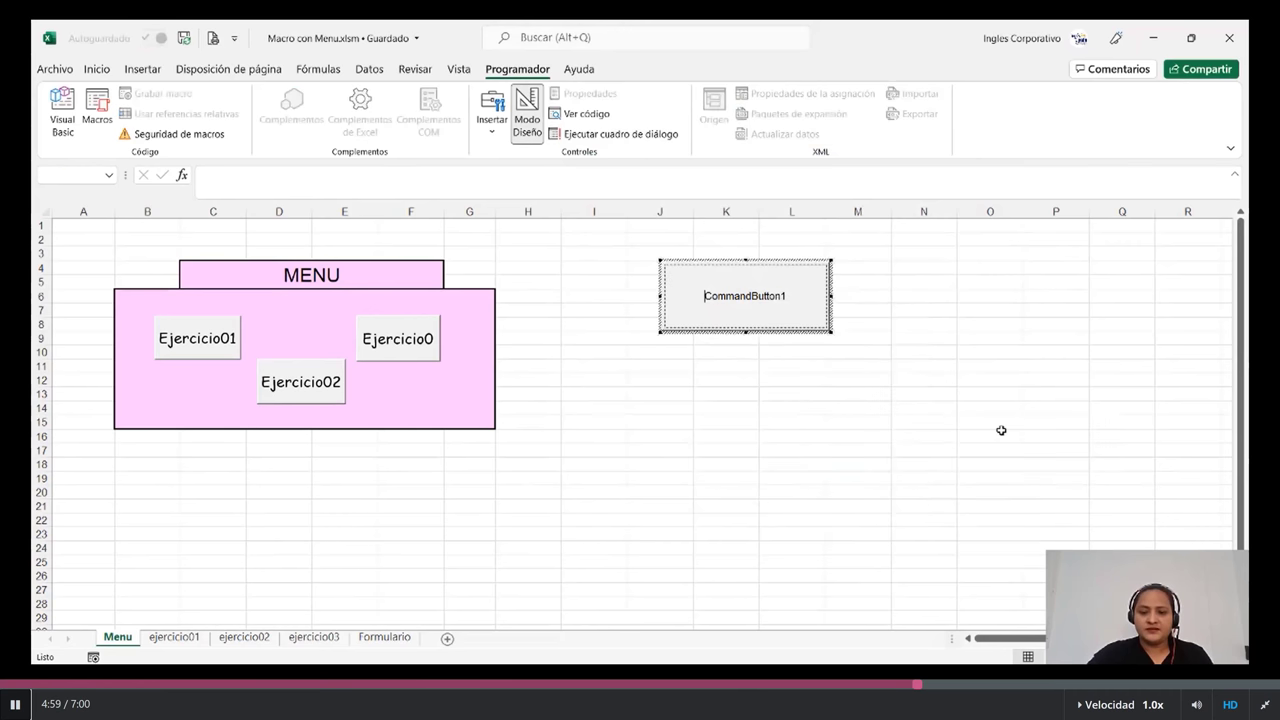
key("BackSpace")
key("BackSpace")
key("BackSpace")
key("BackSpace")
key("BackSpace")
key("BackSpace")
key("BackSpace")
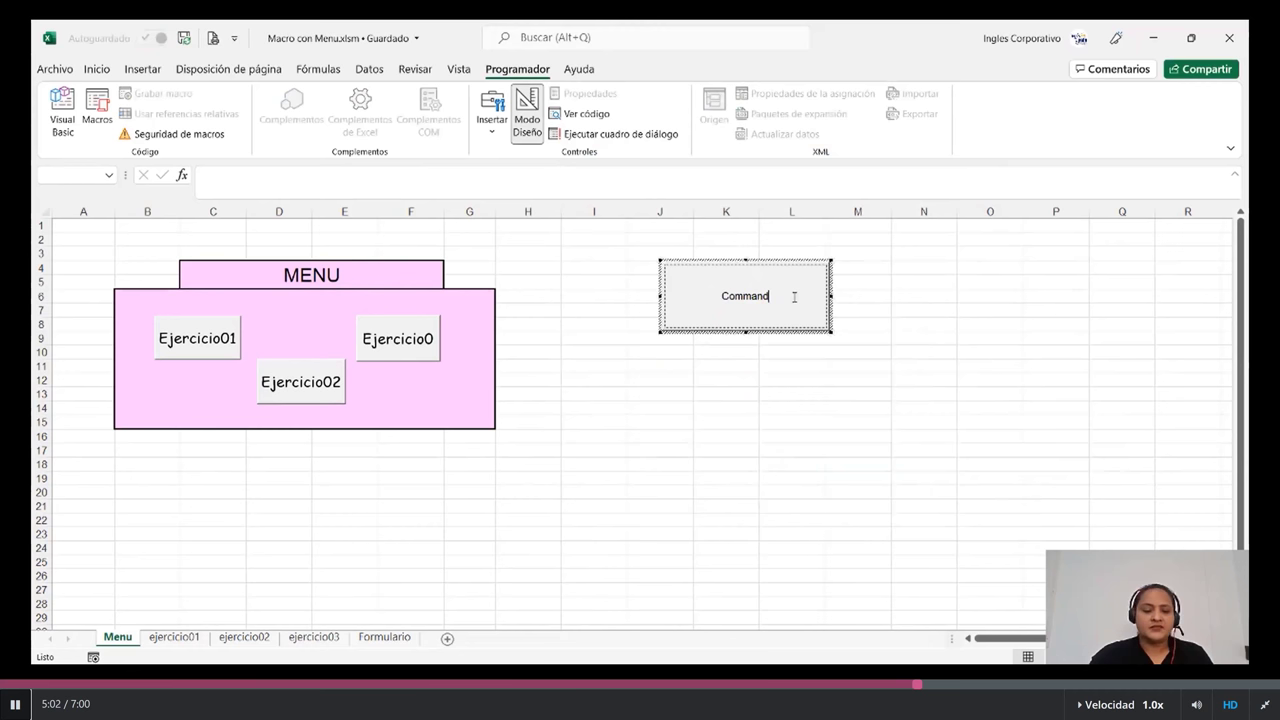
key("BackSpace")
key("BackSpace")
key("BackSpace")
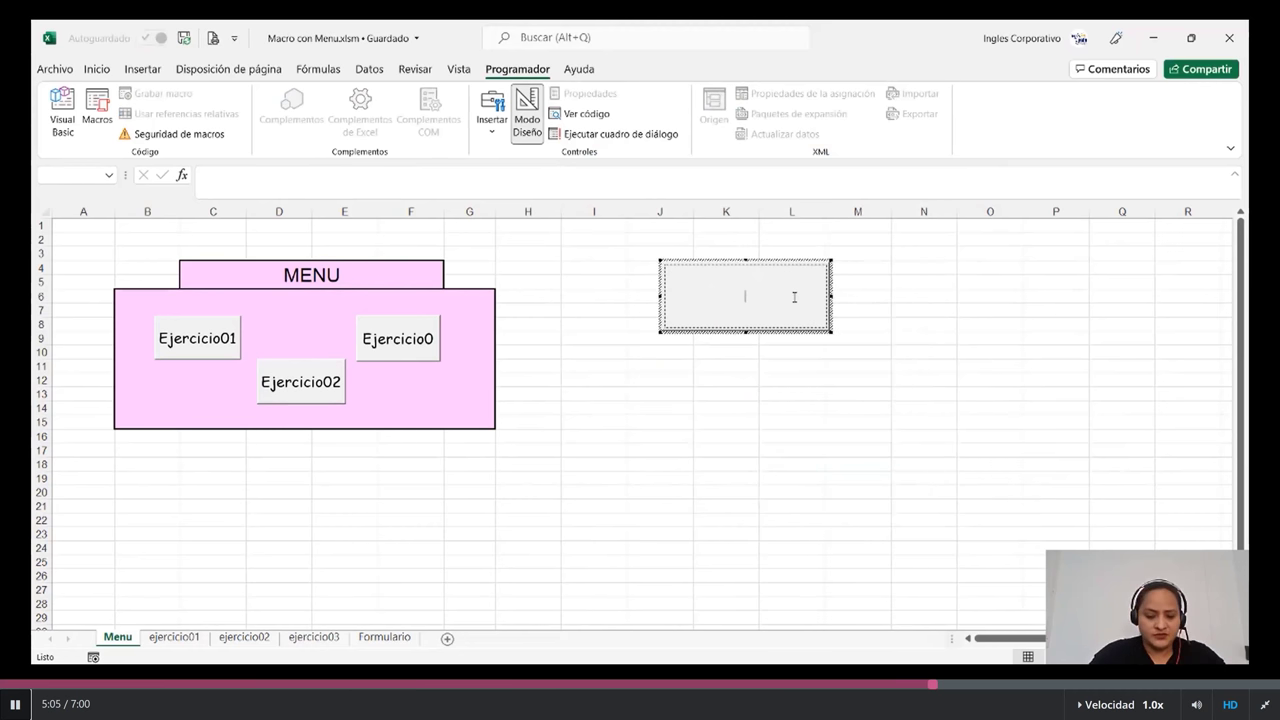
type("Formula")
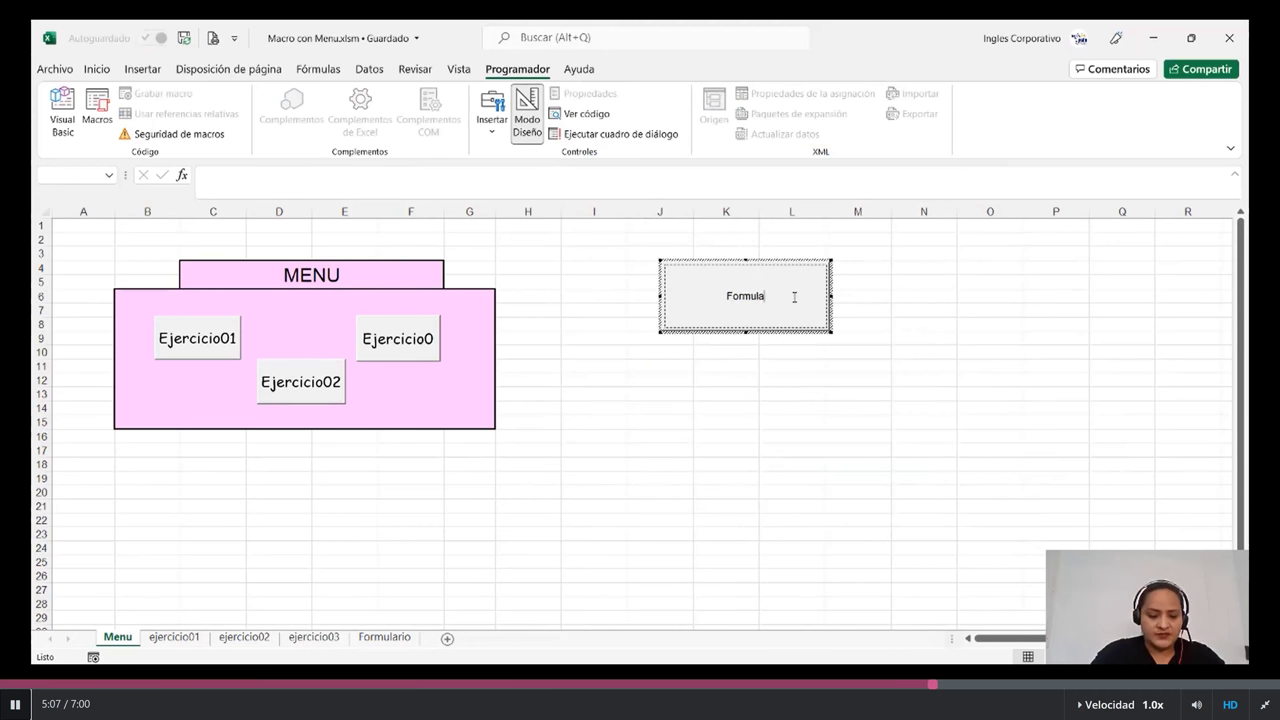
type("rio")
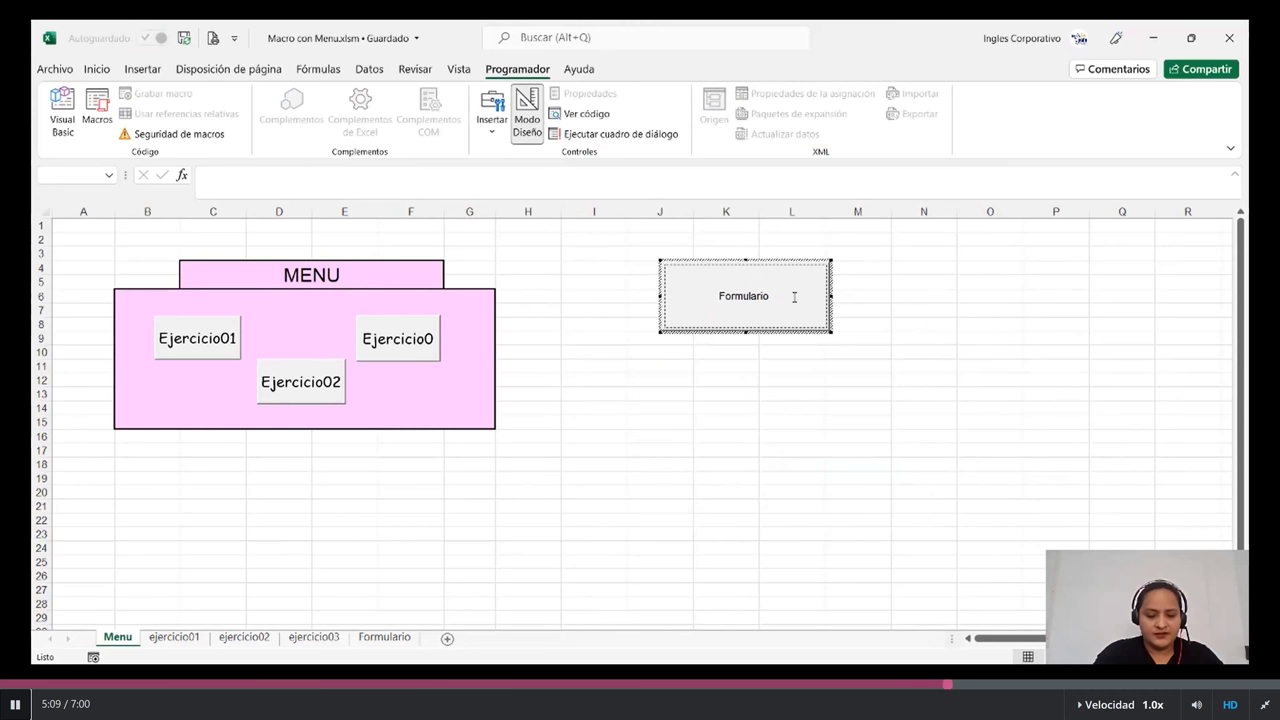
type(" de Registr")
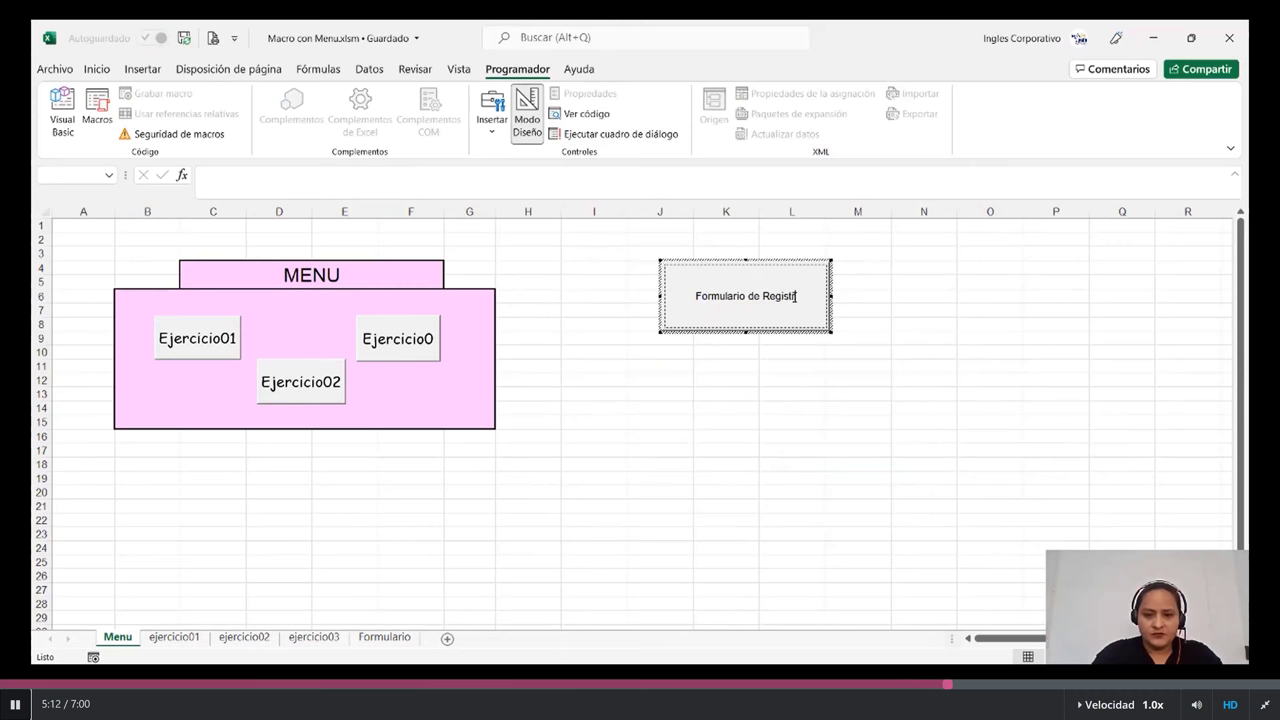
type("o")
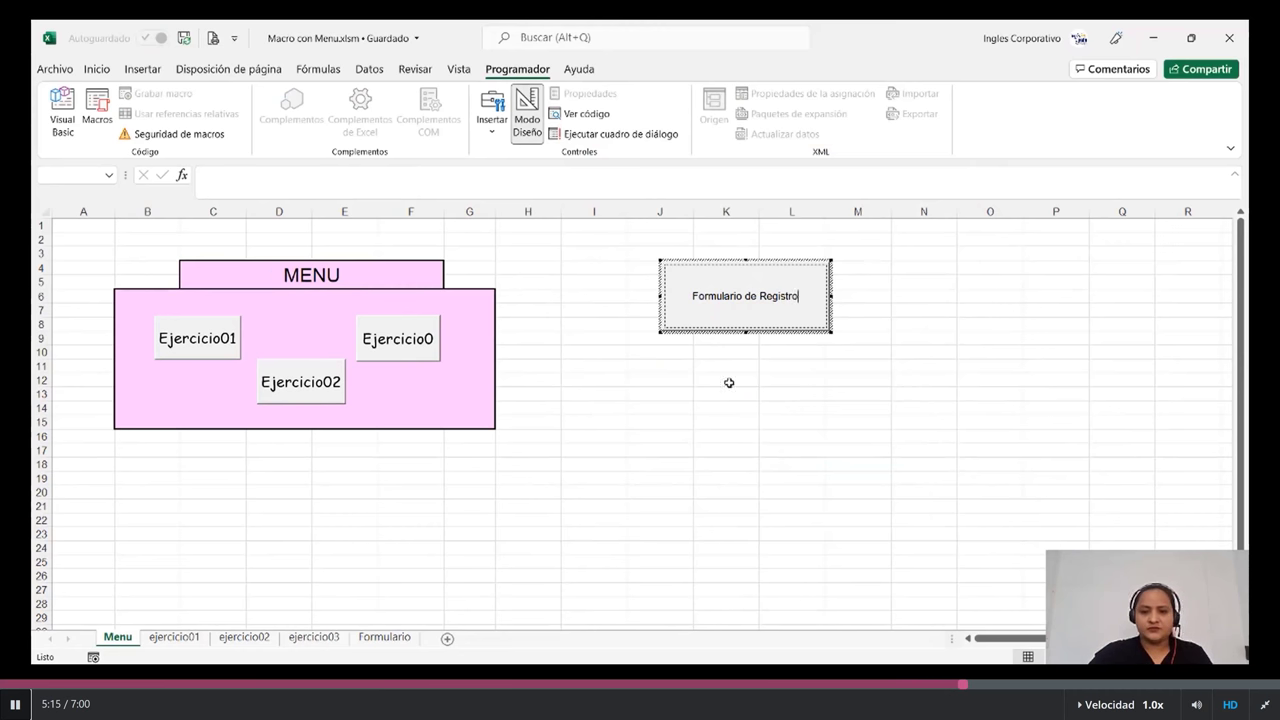
left_click(729, 383)
Finish editing the caption and reselect the Formulario de Registro button.
key("Left")
key("Left")
key("Down")
key("Down")
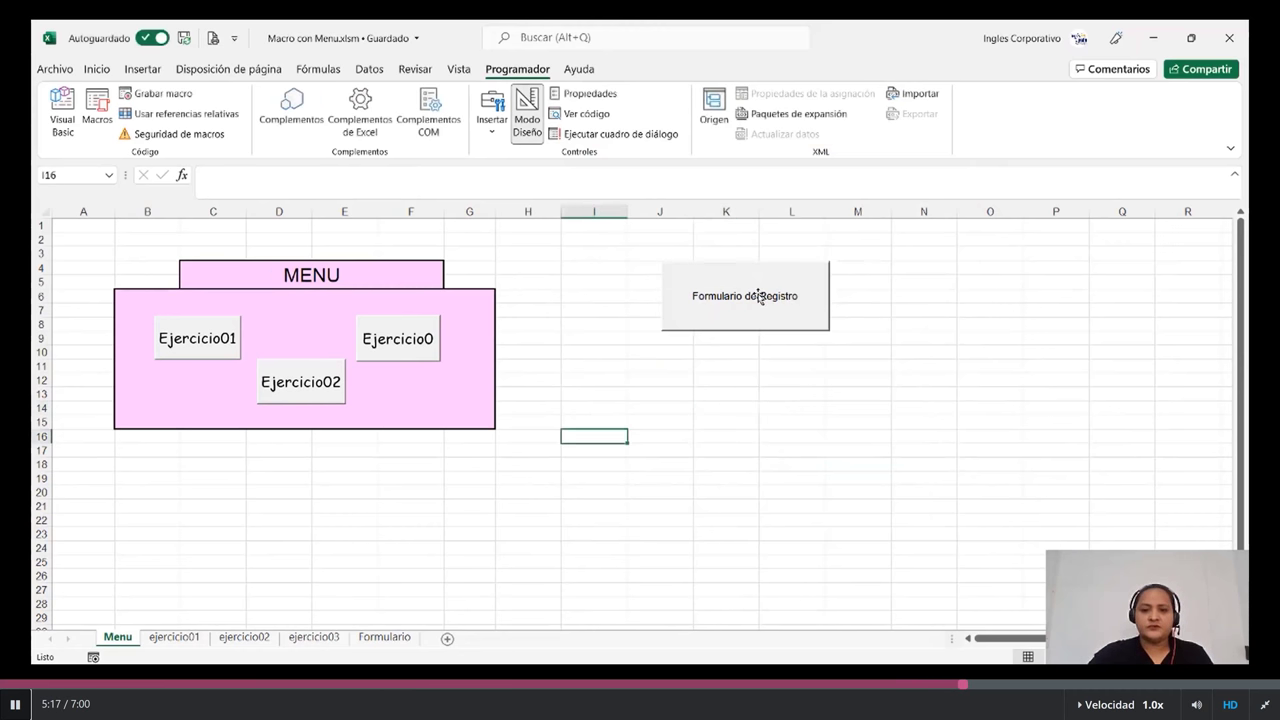
left_click(758, 296)
key("Escape")
left_click(723, 320)
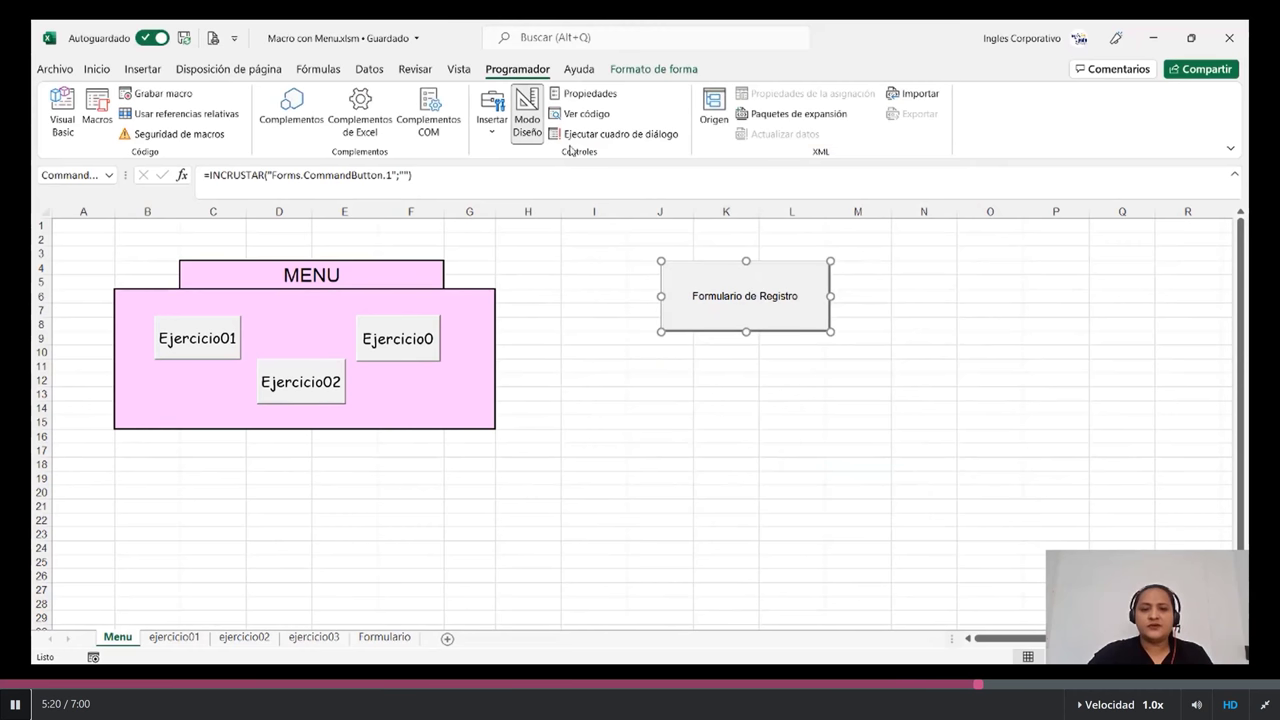
Turn off design mode, test the button to open the Registro form, then close it.
left_click(526, 119)
left_click(724, 447)
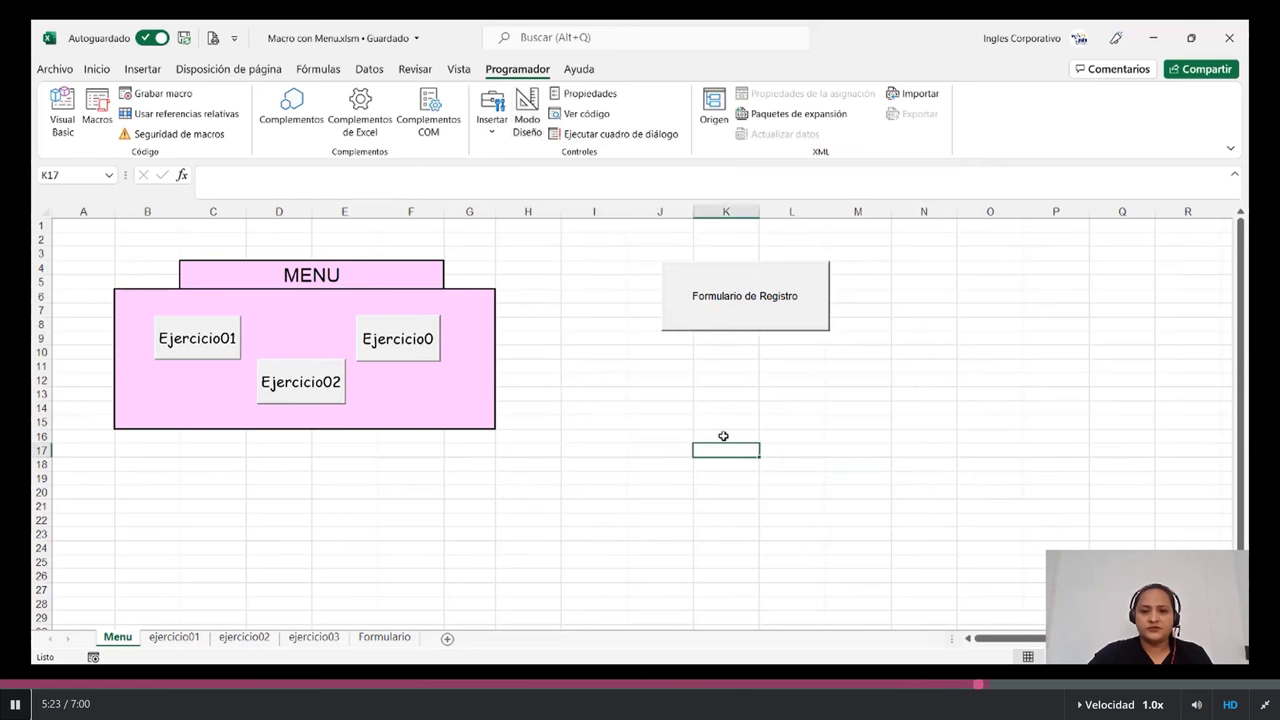
left_click(771, 327)
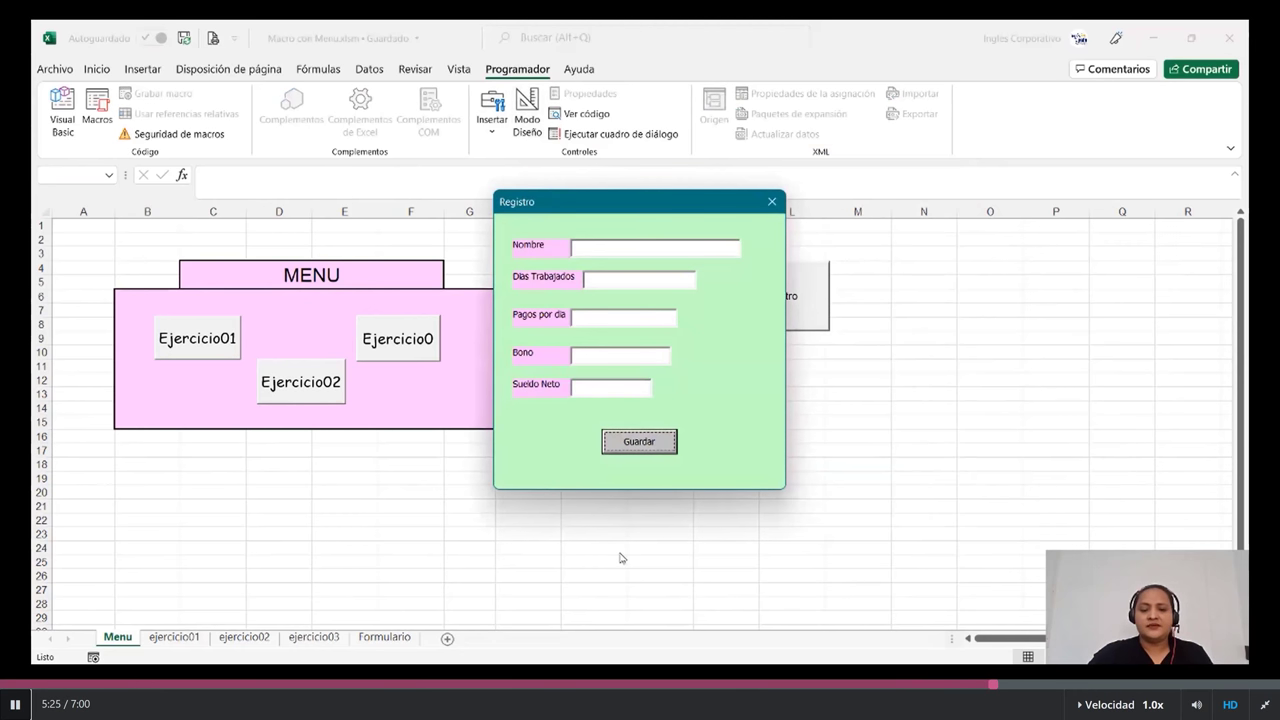
left_click(773, 203)
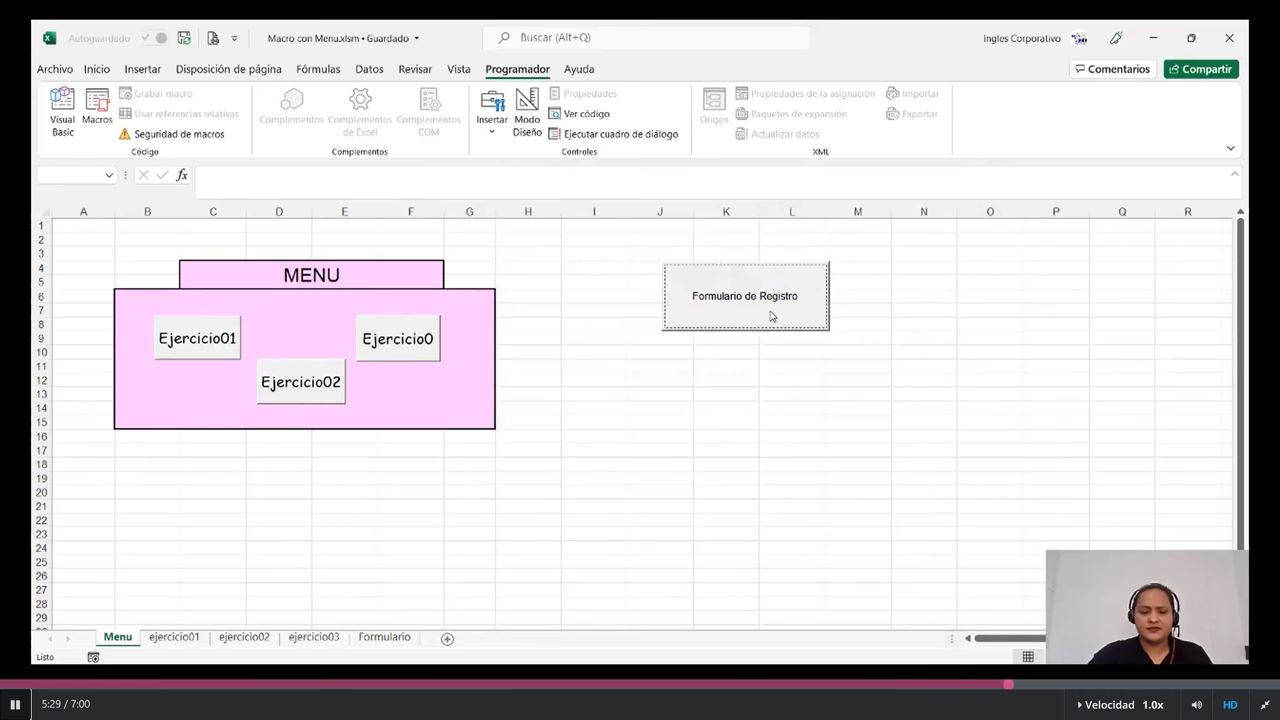
left_click(659, 508)
left_click(762, 454)
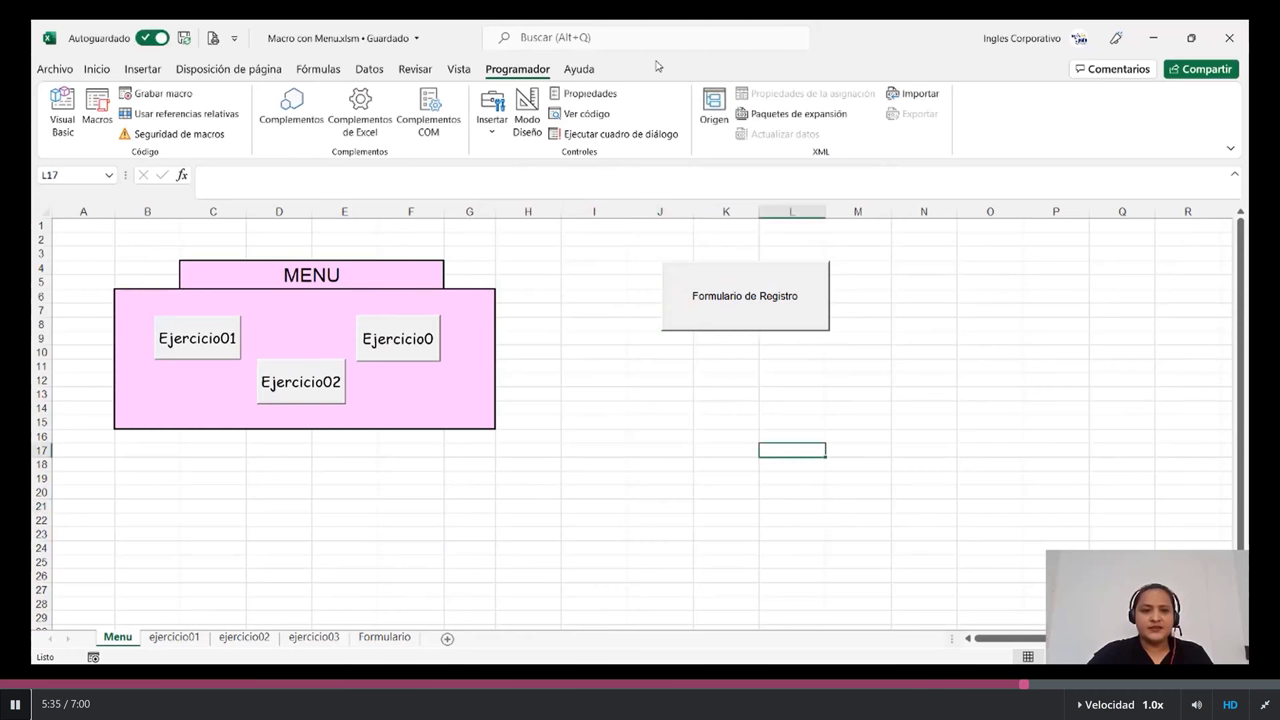
Draw a form-control button on the Menu sheet and create a new macro for it.
left_click(490, 118)
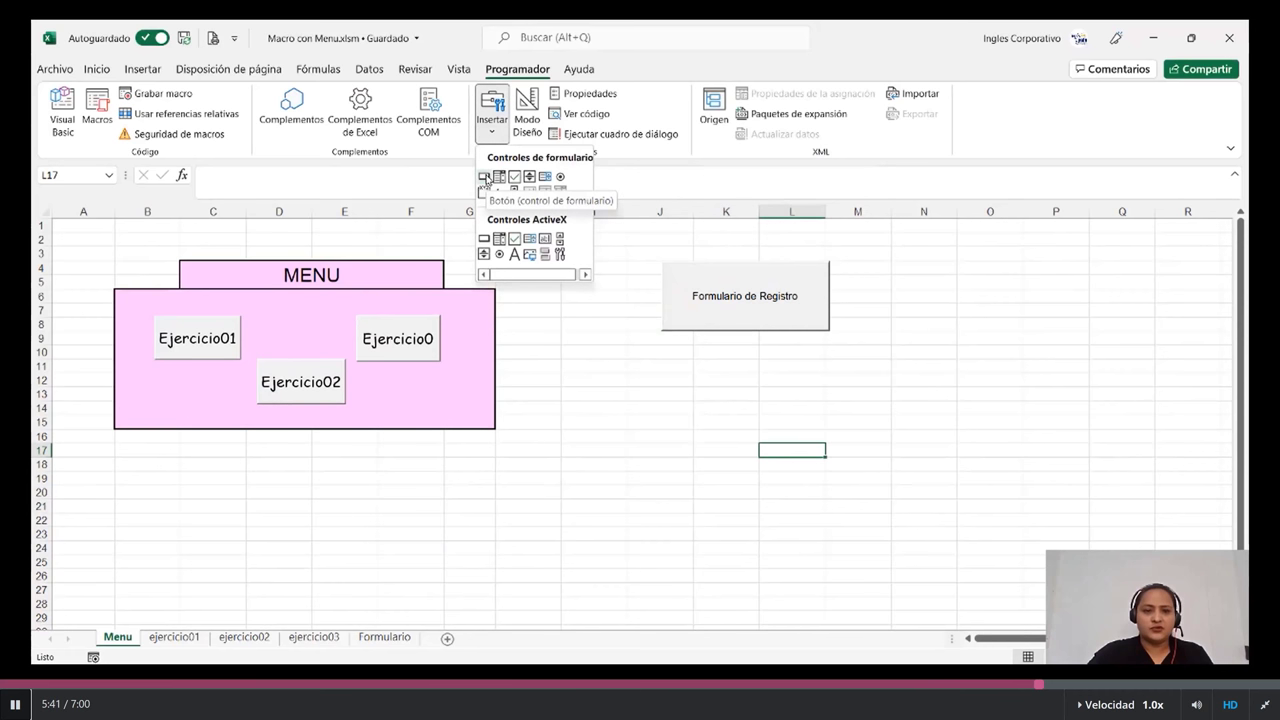
left_click(485, 177)
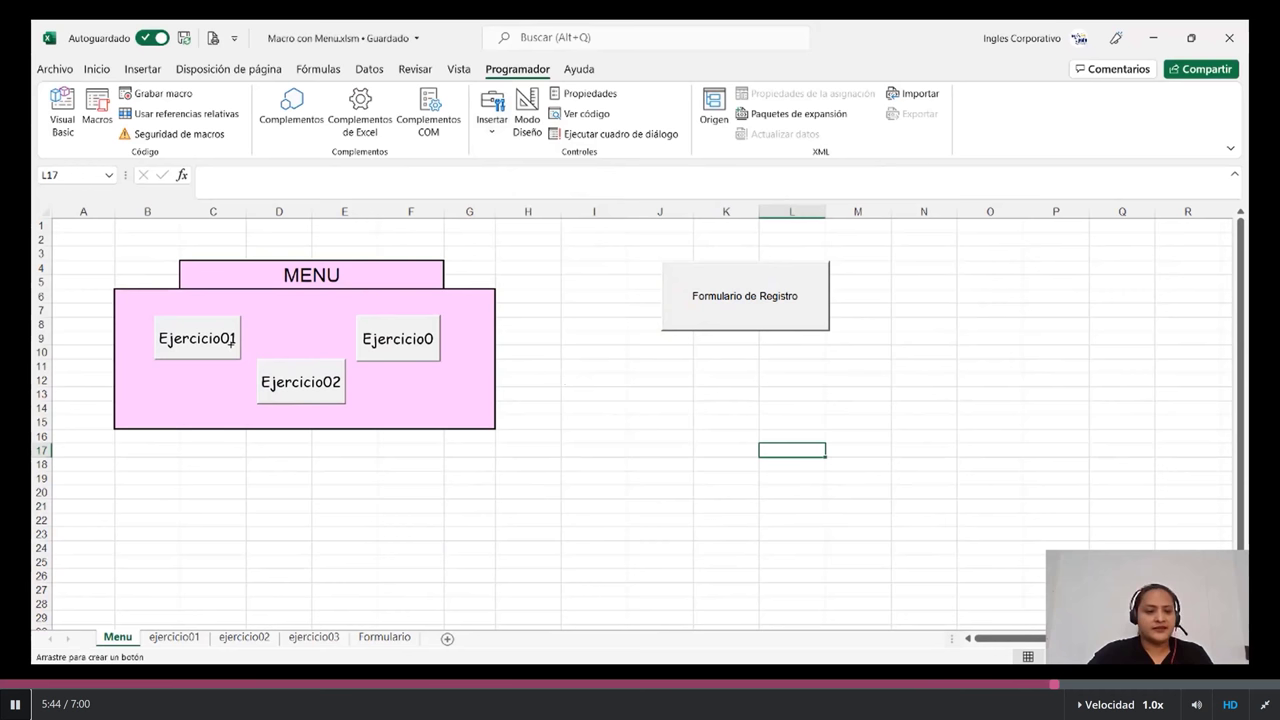
left_click_drag(598, 381, 763, 434)
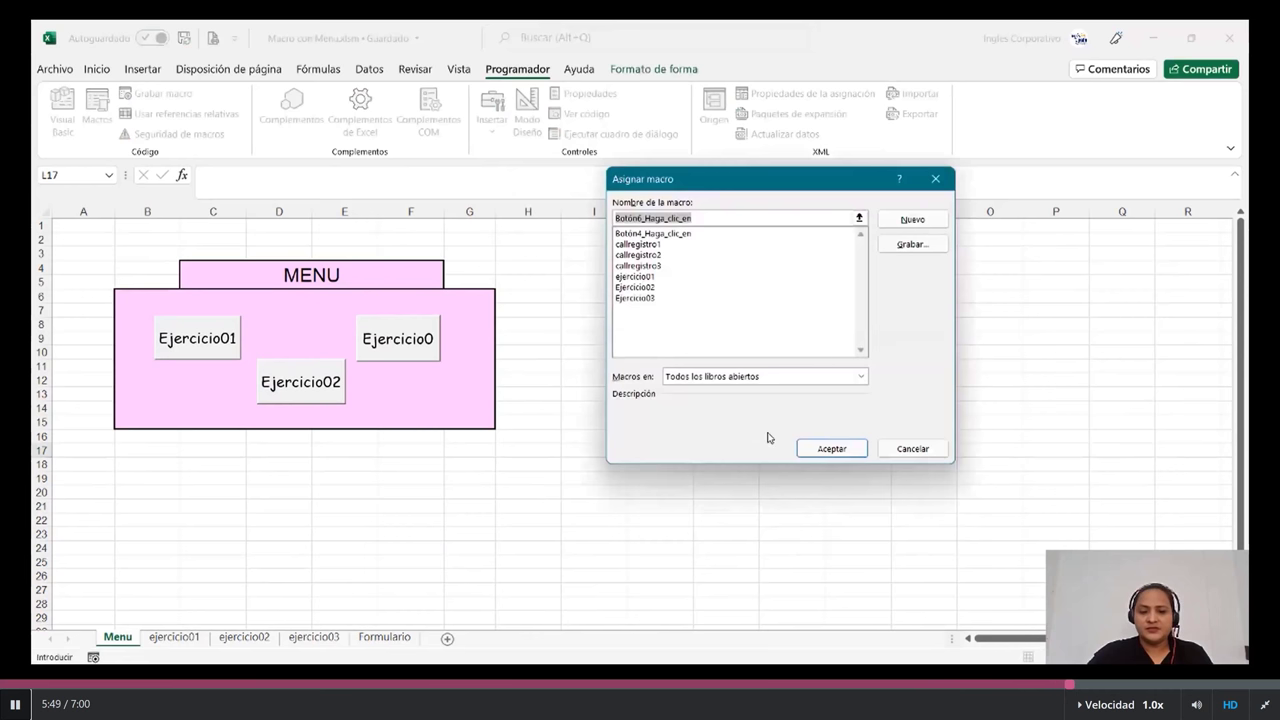
left_click(911, 220)
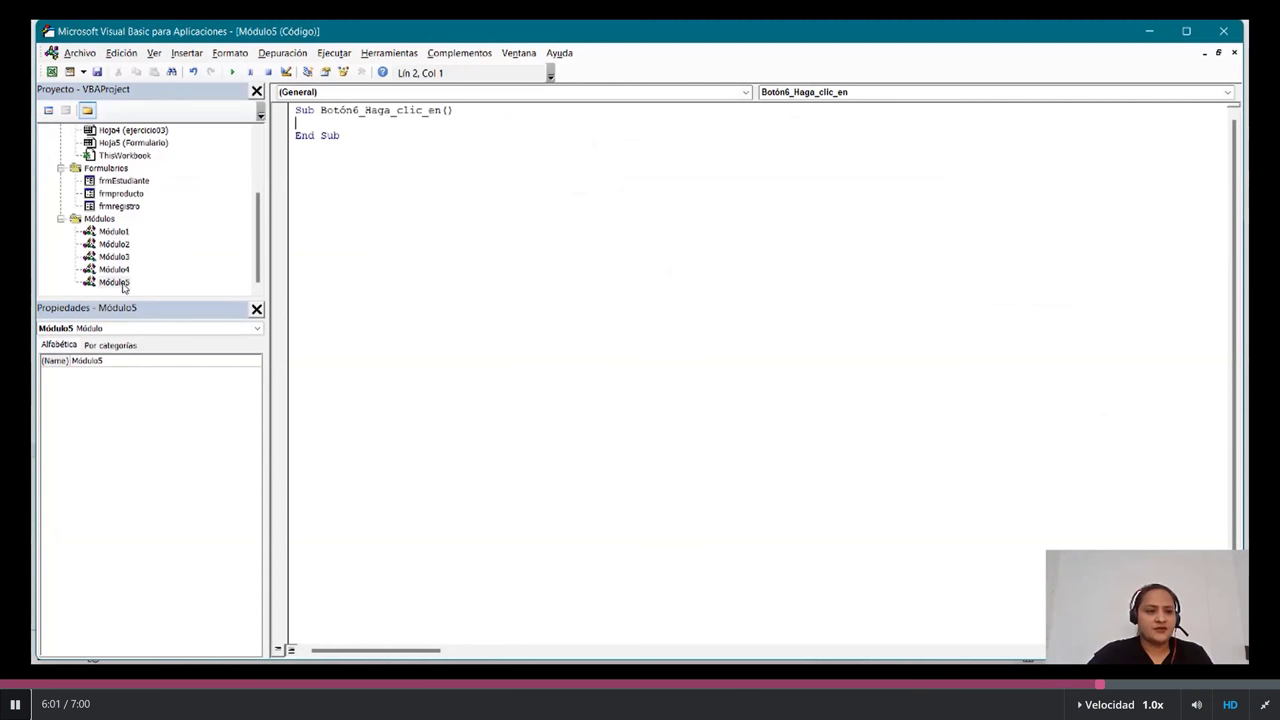
Copy the Sheets("ejercicio01").Select line from Módulo1 into the Botón 6 macro in Módulo5.
left_click(110, 233)
double_click(110, 233)
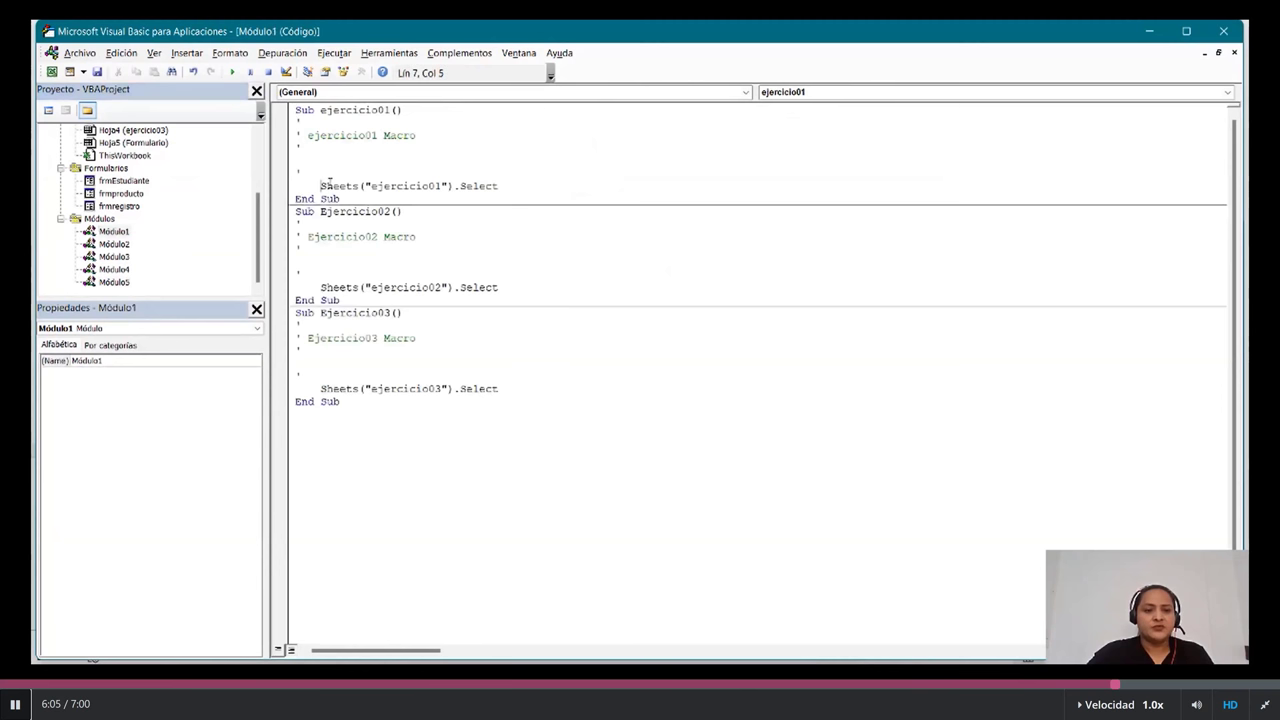
left_click_drag(318, 185, 497, 186)
right_click(481, 190)
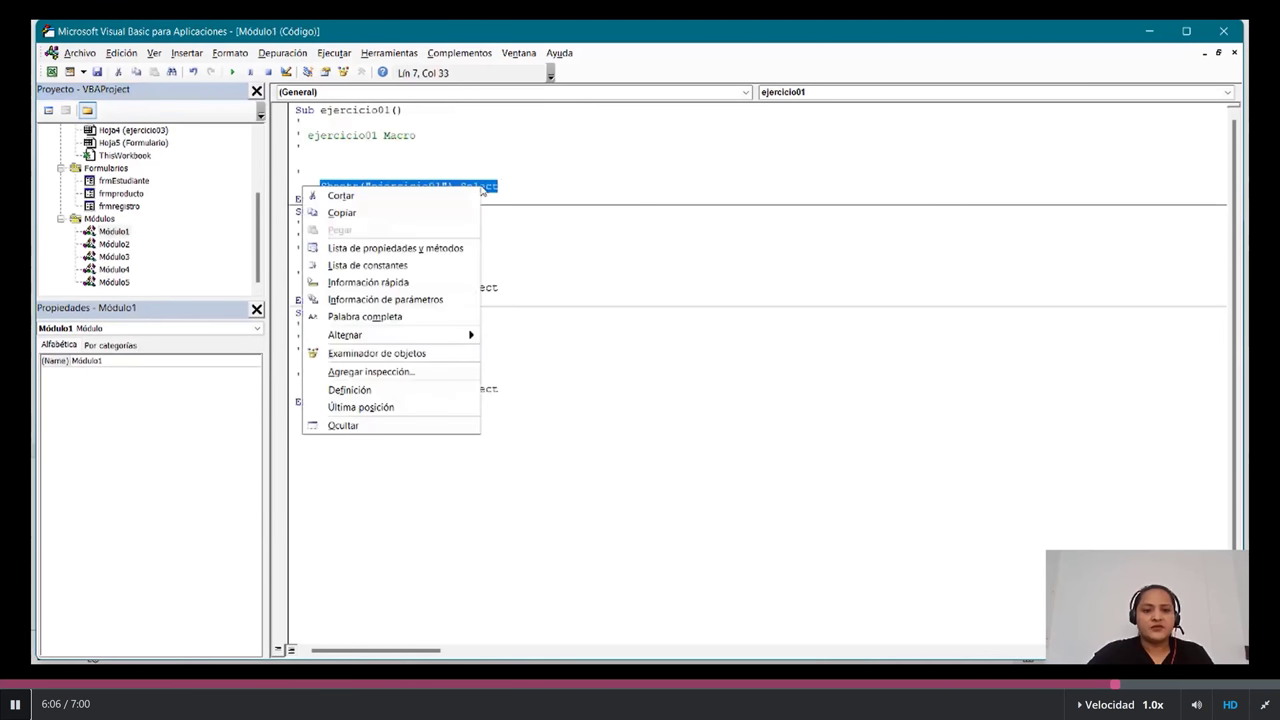
left_click(383, 213)
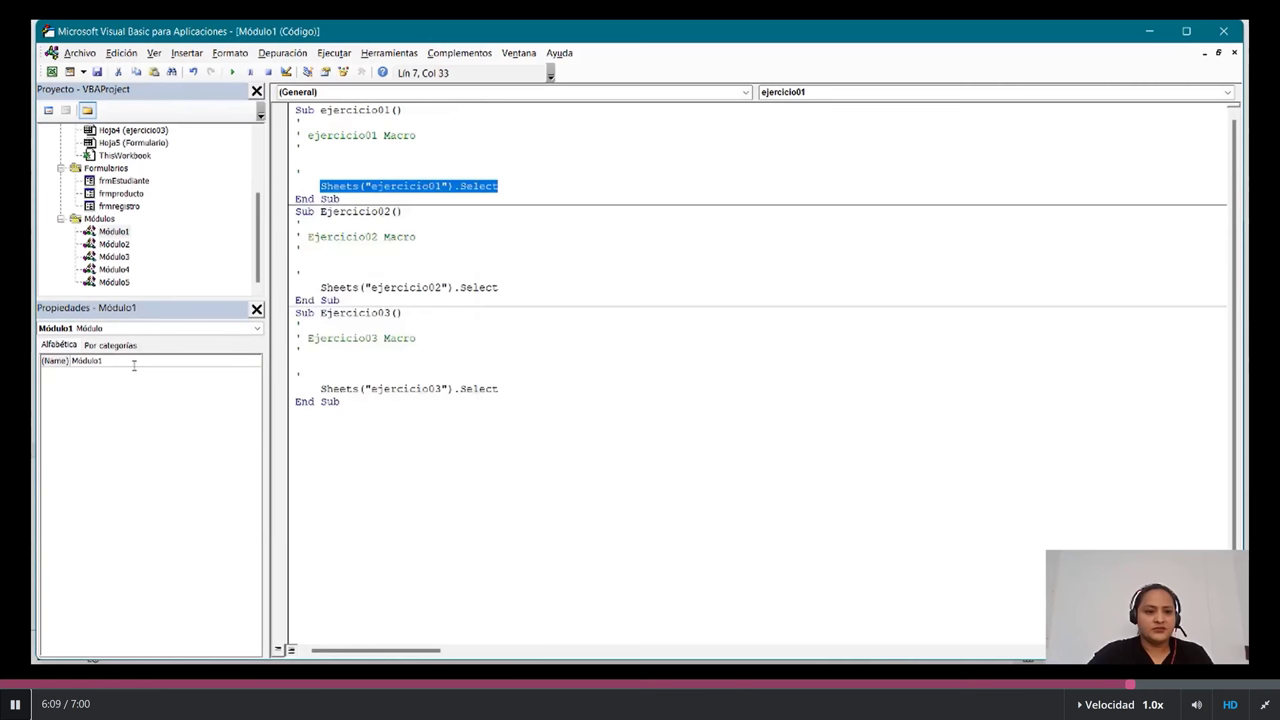
double_click(114, 282)
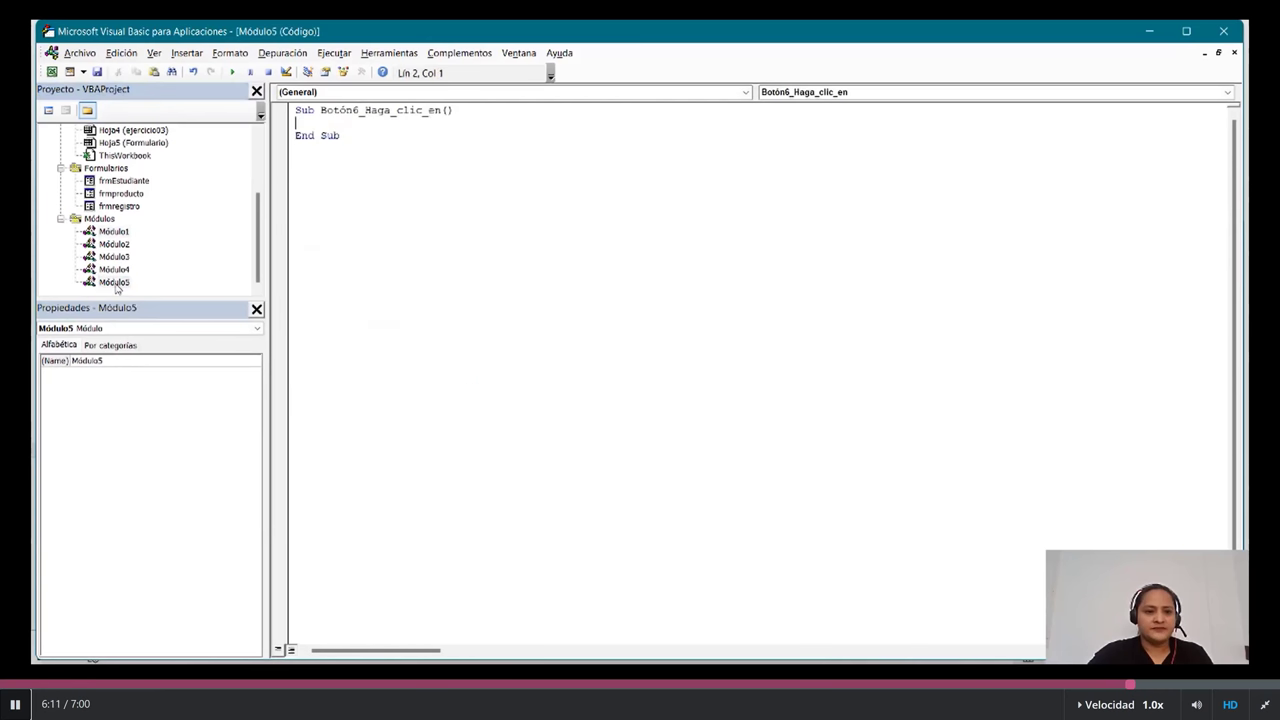
type("Sheets(\"ejercicio01\").Select")
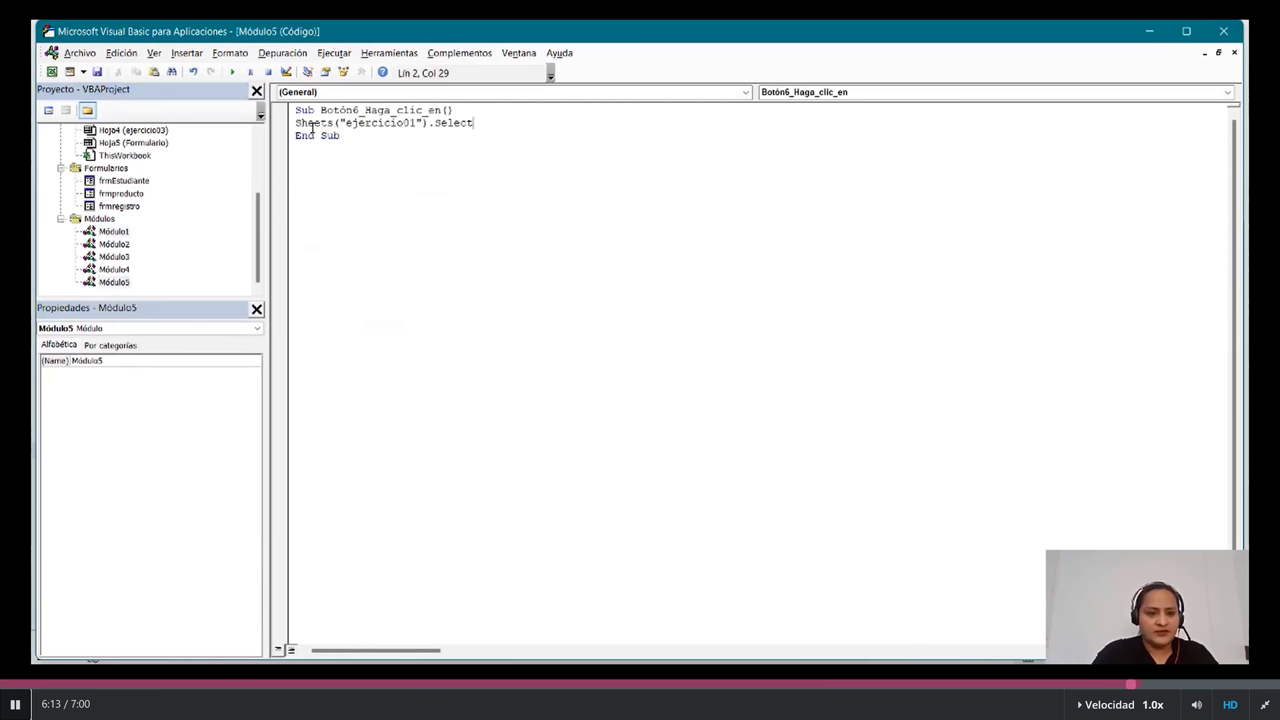
Change the pasted sheet name to Formulario and close the VBA editor.
left_click(416, 122)
key("BackSpace")
key("BackSpace")
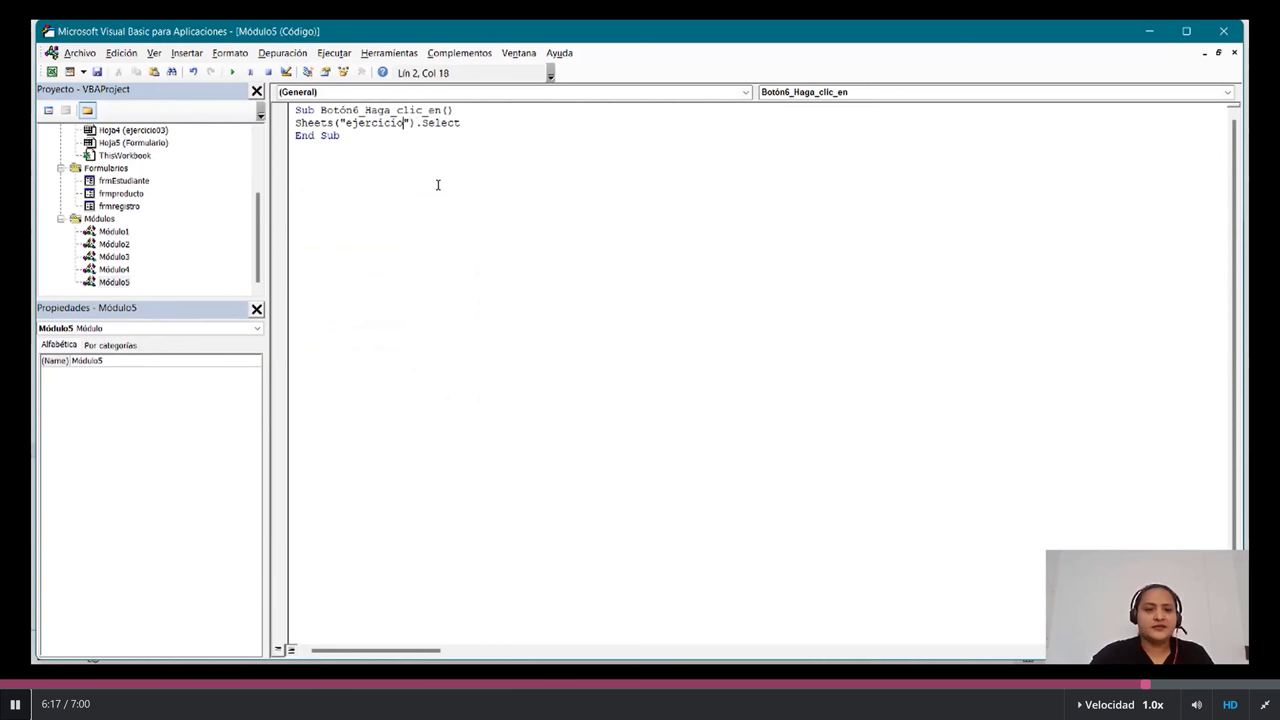
key("BackSpace")
key("BackSpace")
key("BackSpace")
key("BackSpace")
key("BackSpace")
key("BackSpace")
key("BackSpace")
key("BackSpace")
key("BackSpace")
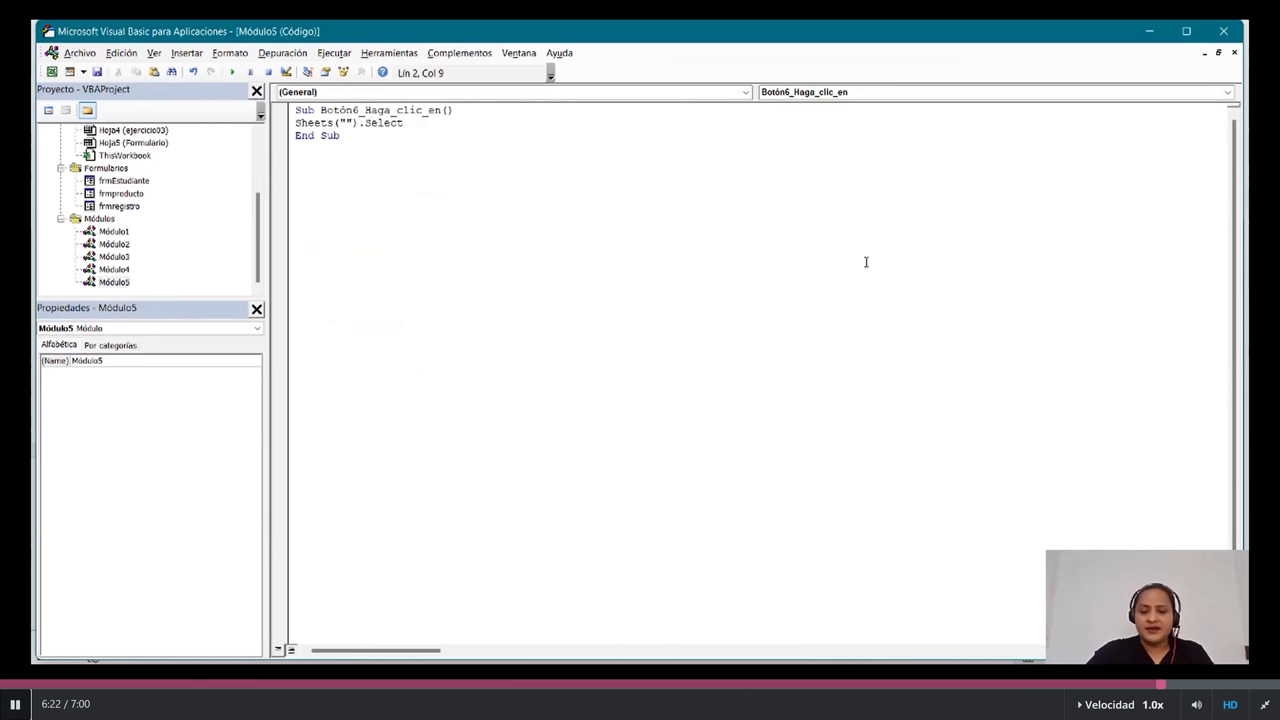
left_click(687, 641)
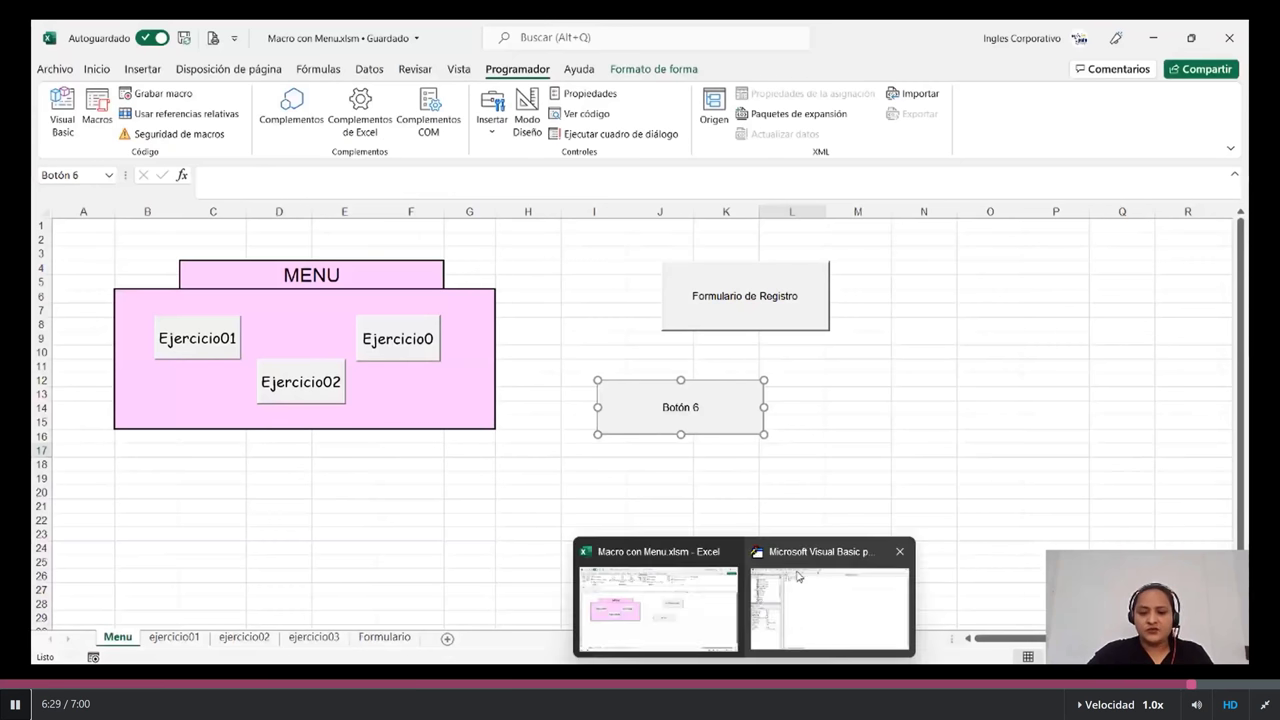
left_click(797, 566)
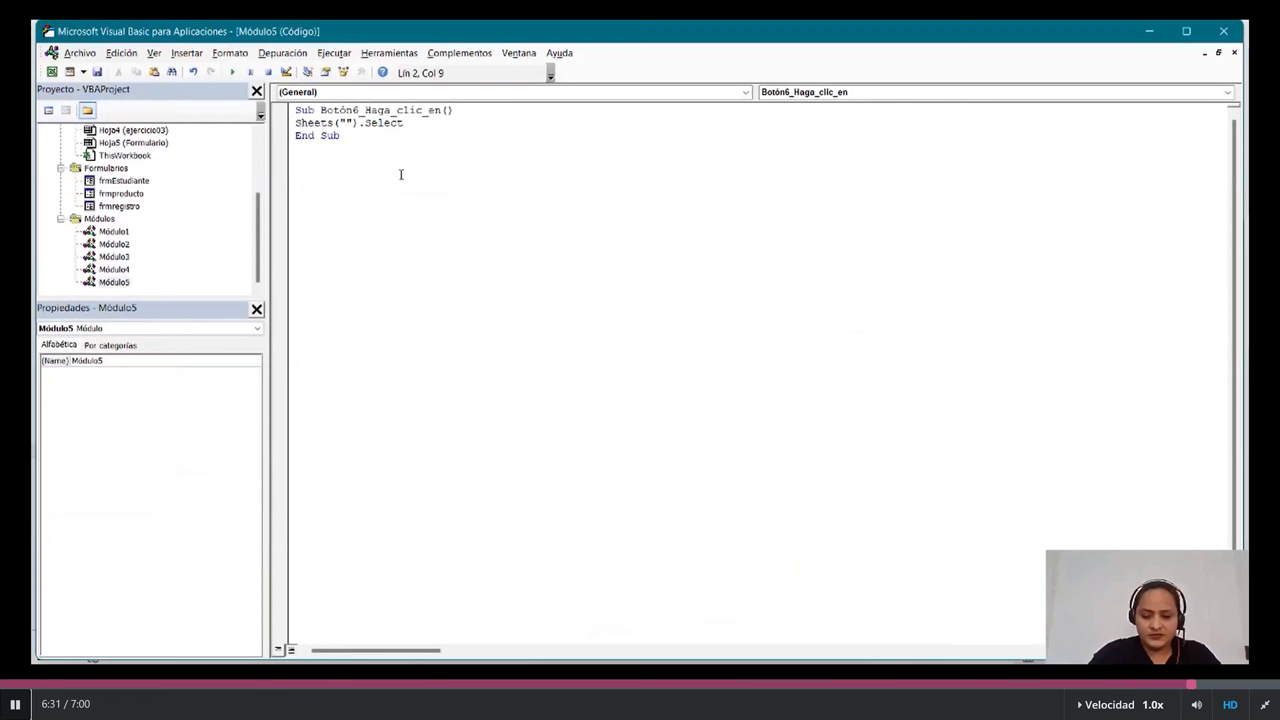
type("Formulario")
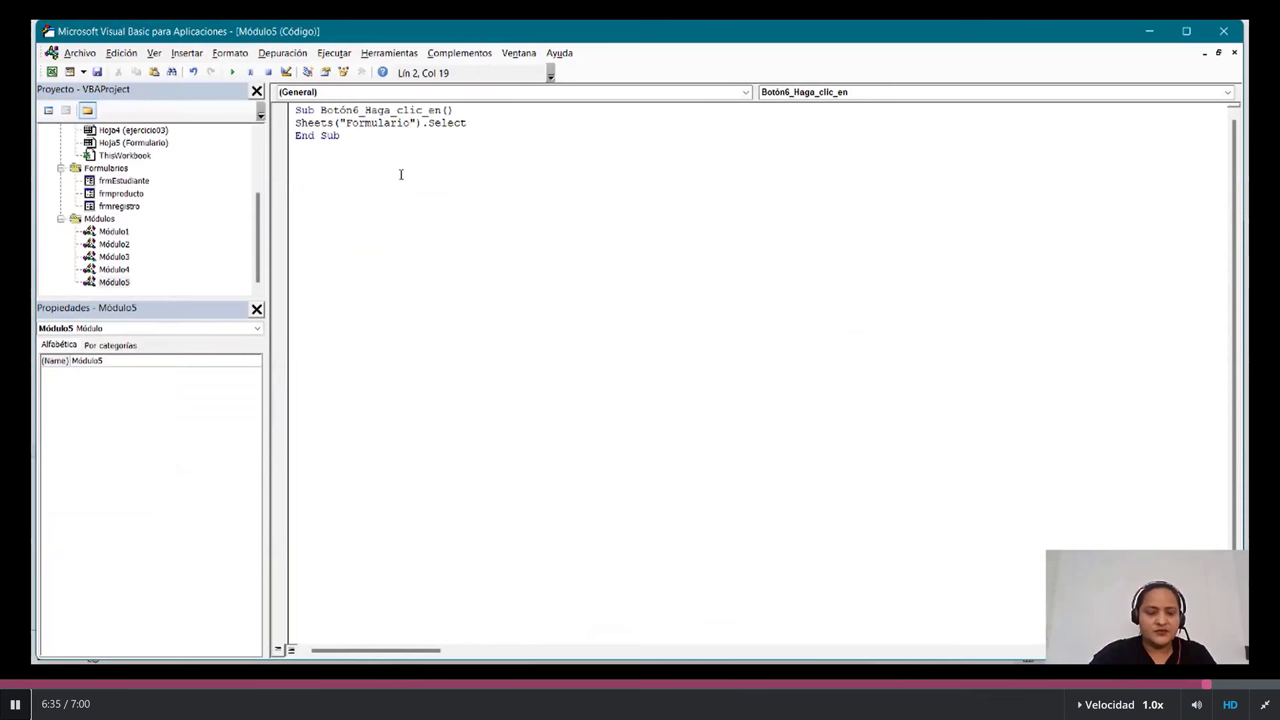
left_click(431, 349)
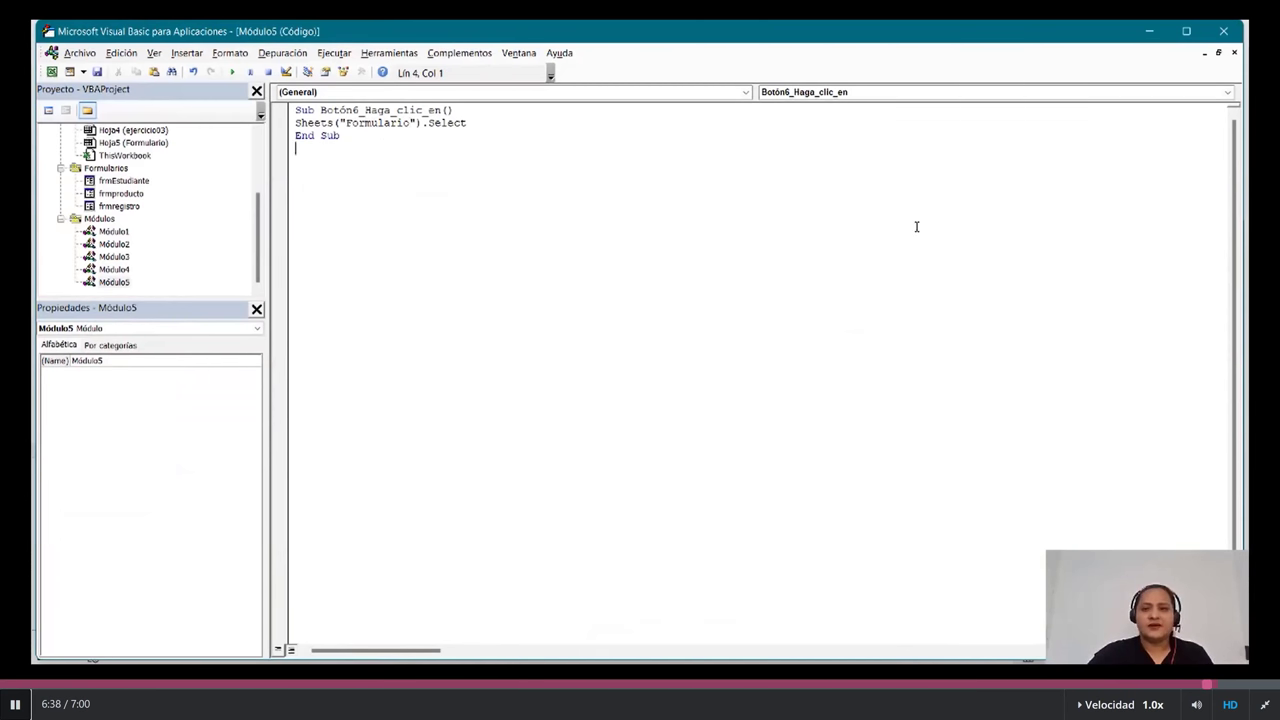
left_click(1224, 31)
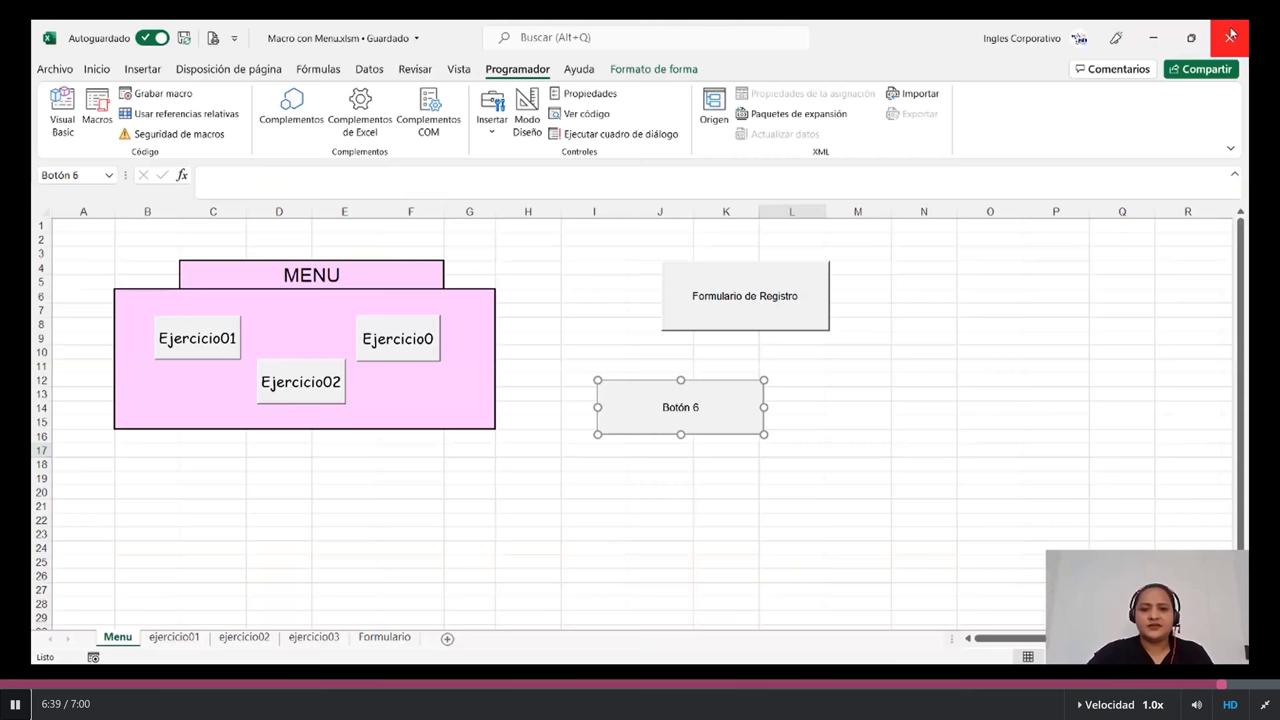
Leave design mode, run Botón 6 to reach the Formulario sheet, and return to Menu.
left_click(923, 422)
left_click(527, 115)
left_click(660, 520)
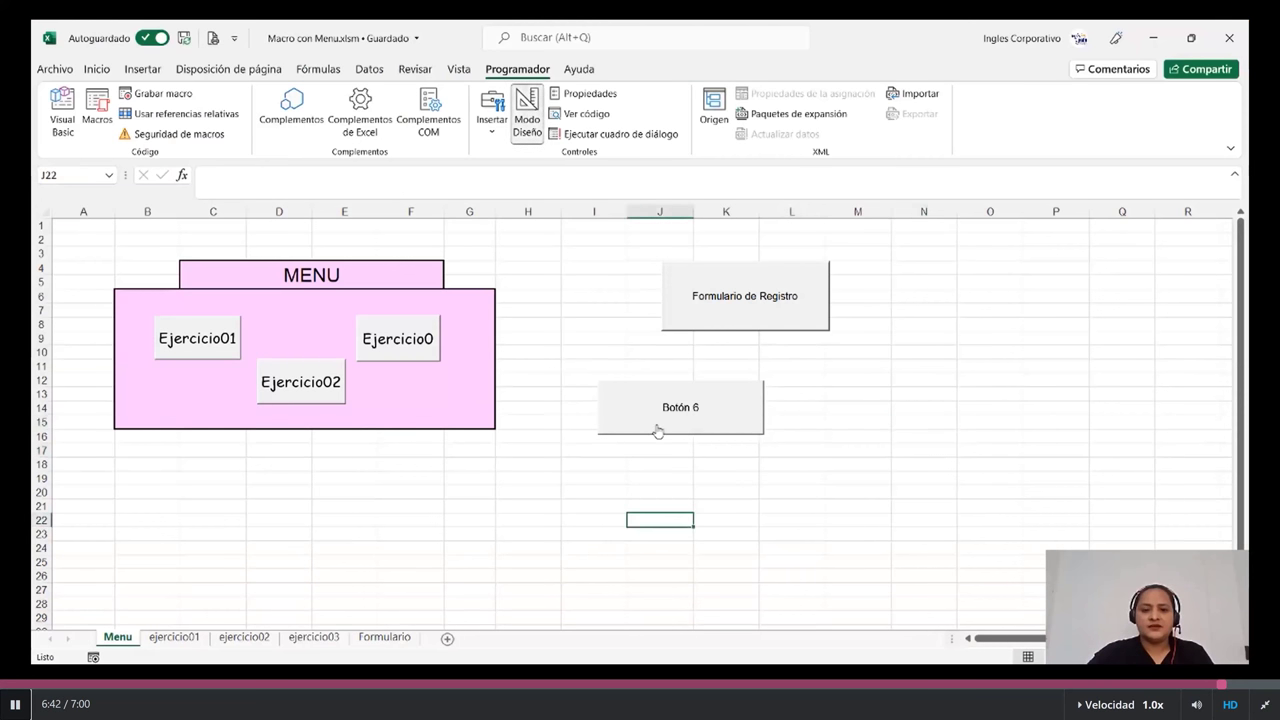
left_click(658, 429)
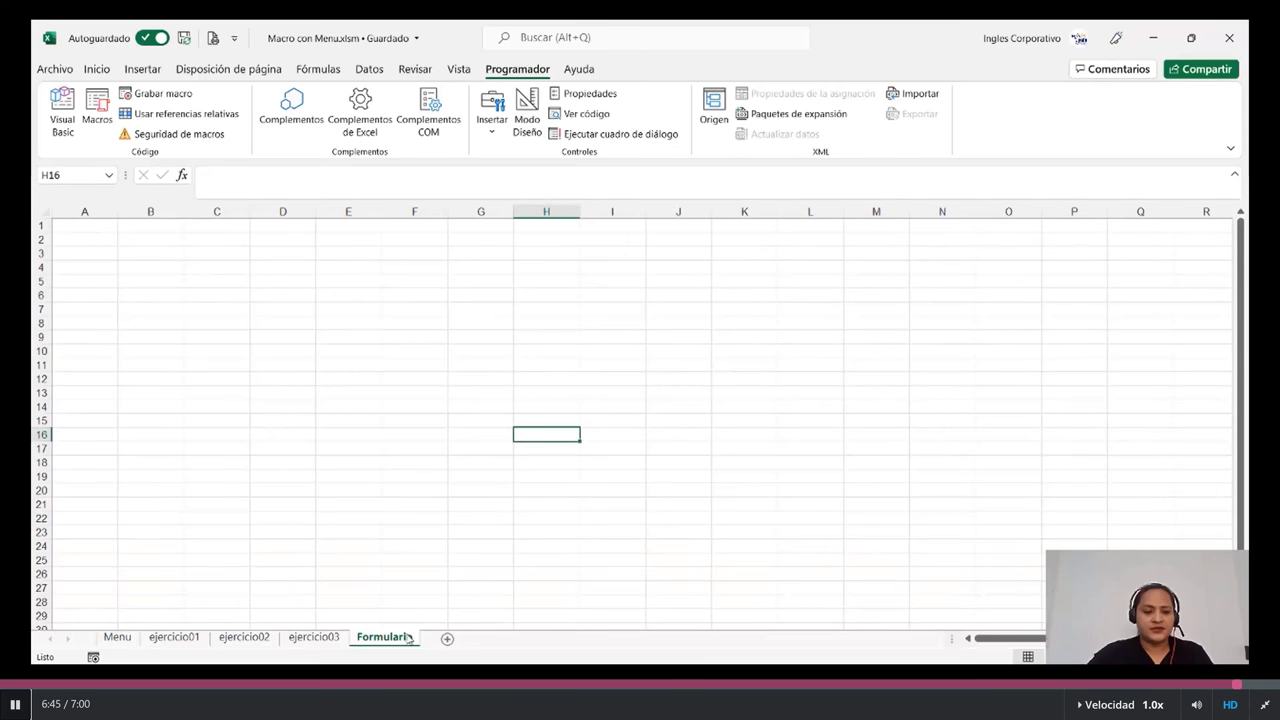
left_click(115, 636)
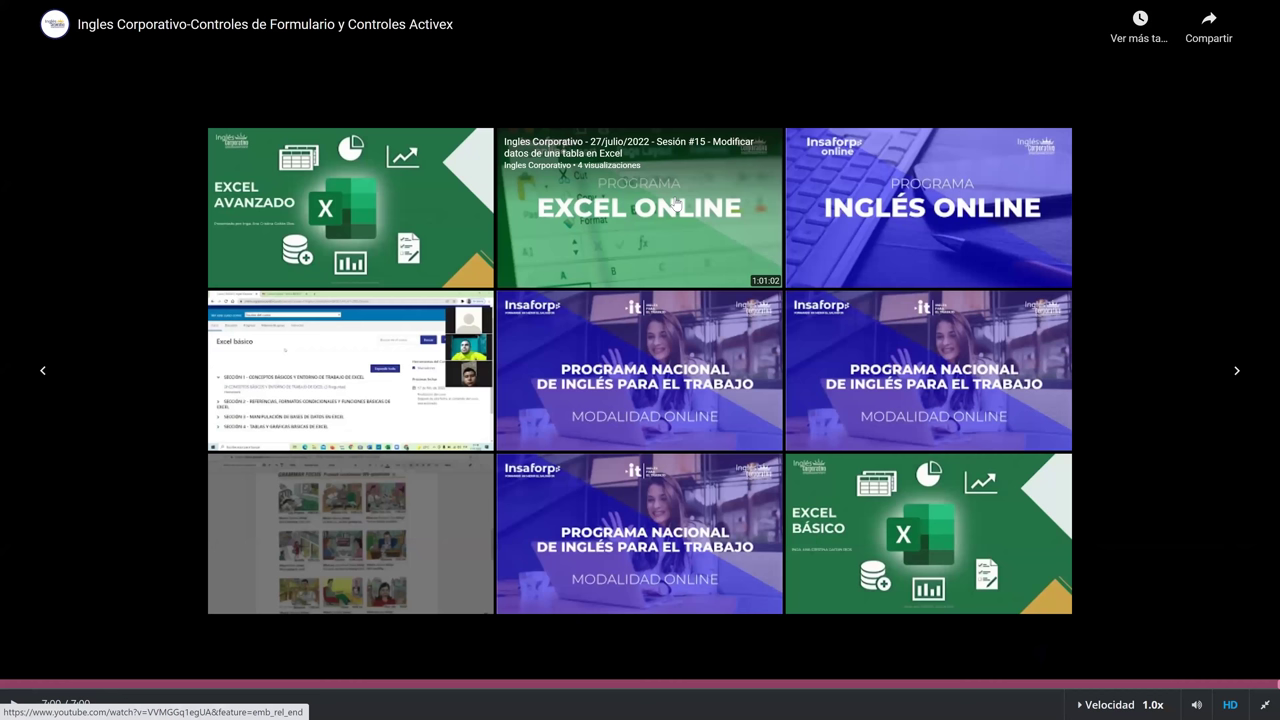
Exit fullscreen on the finished course video.
key("Escape")
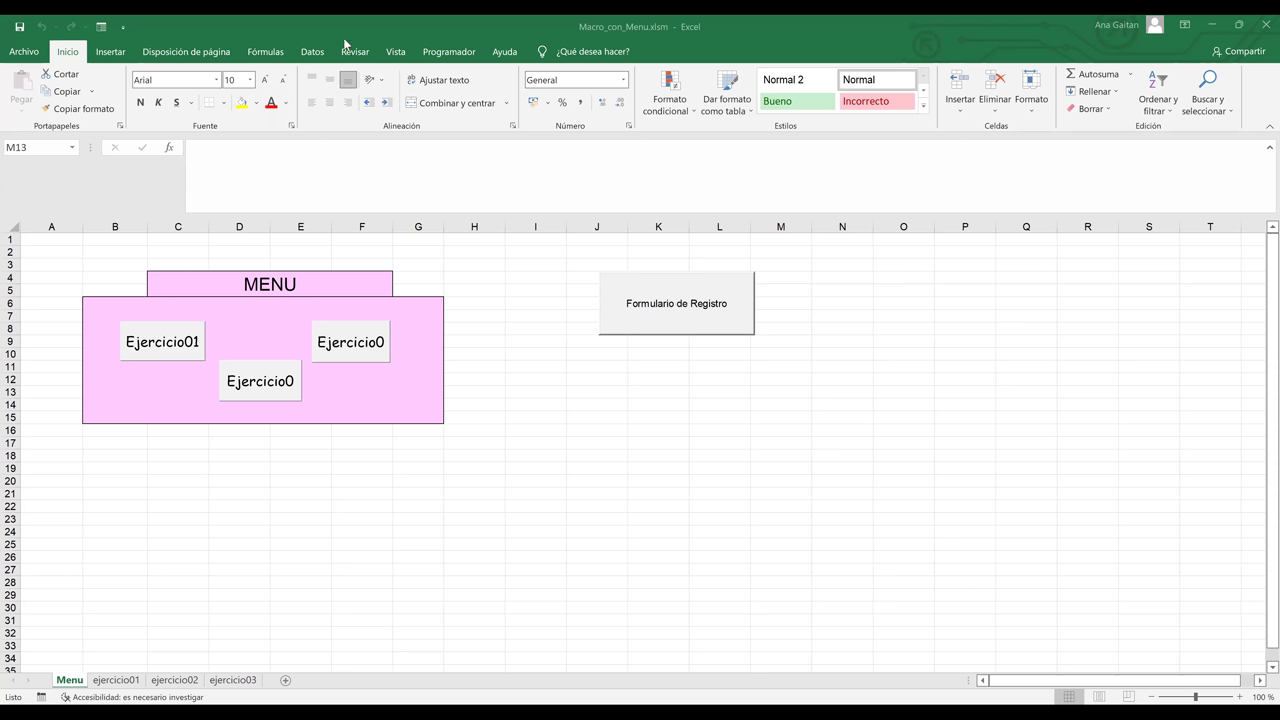
Run the Ejercicio01 button to open the ejercicio01 sheet.
left_click(931, 303)
left_click(903, 316)
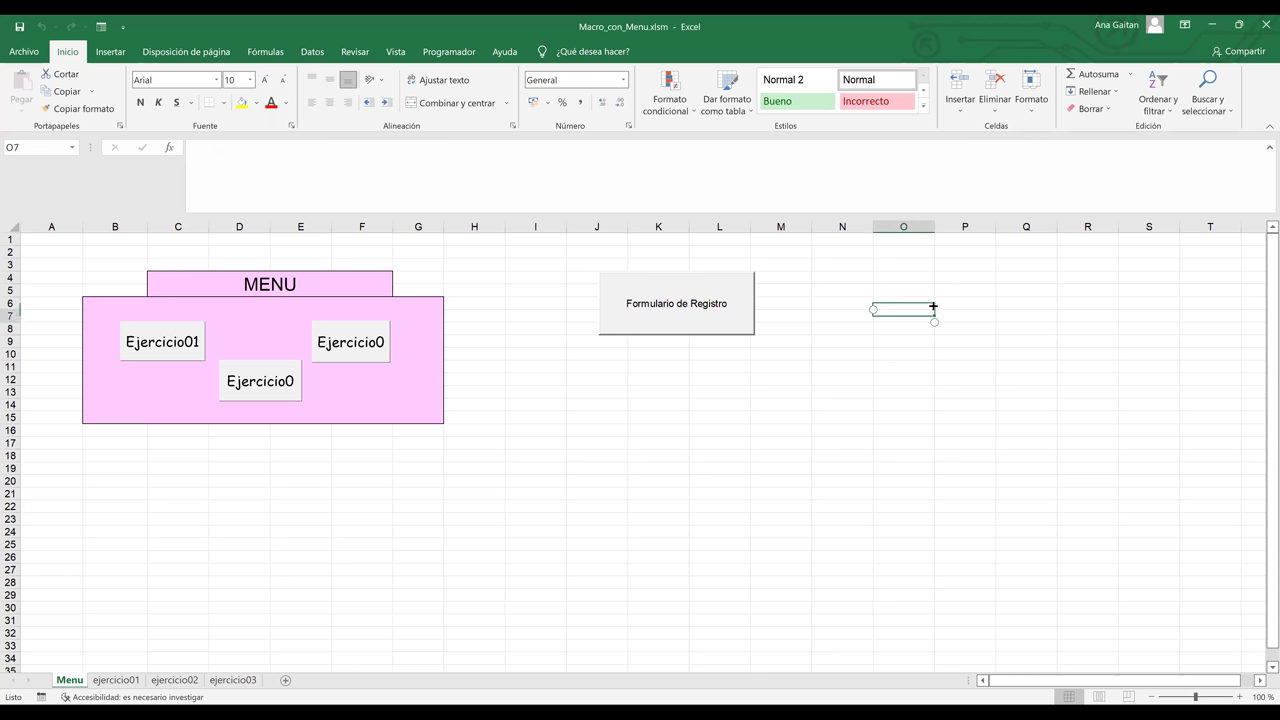
left_click(757, 383)
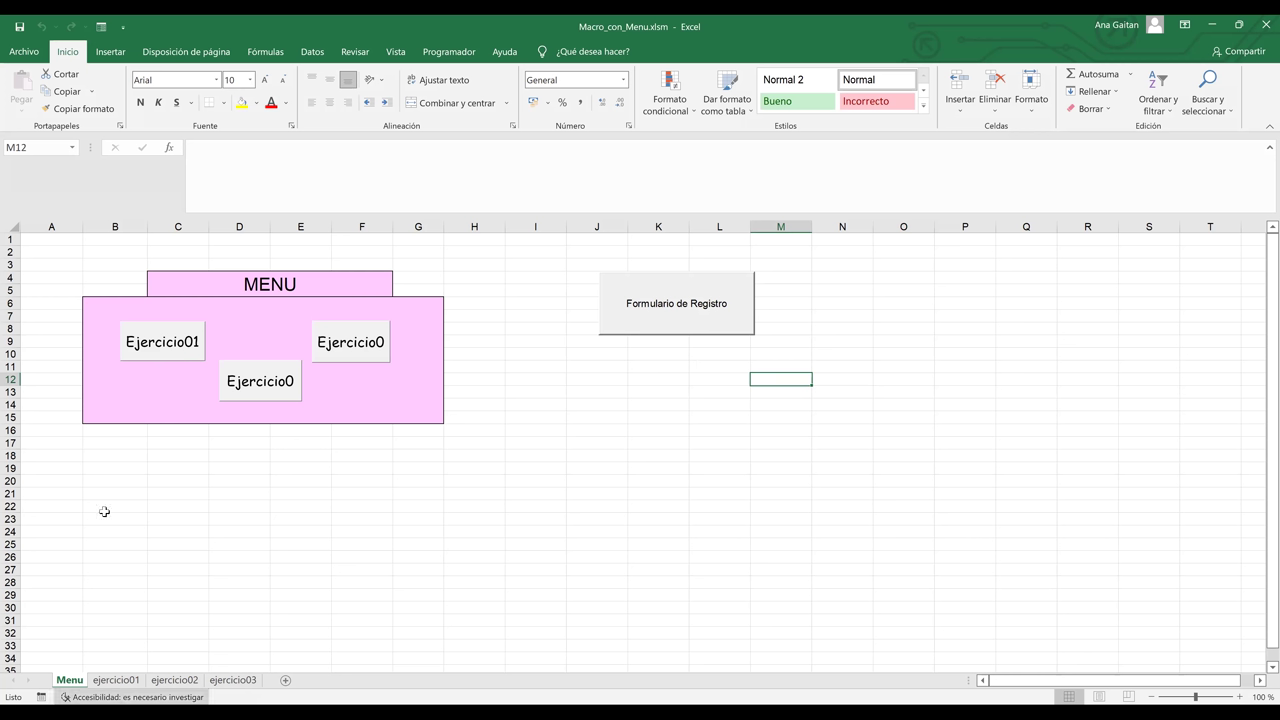
left_click(184, 350)
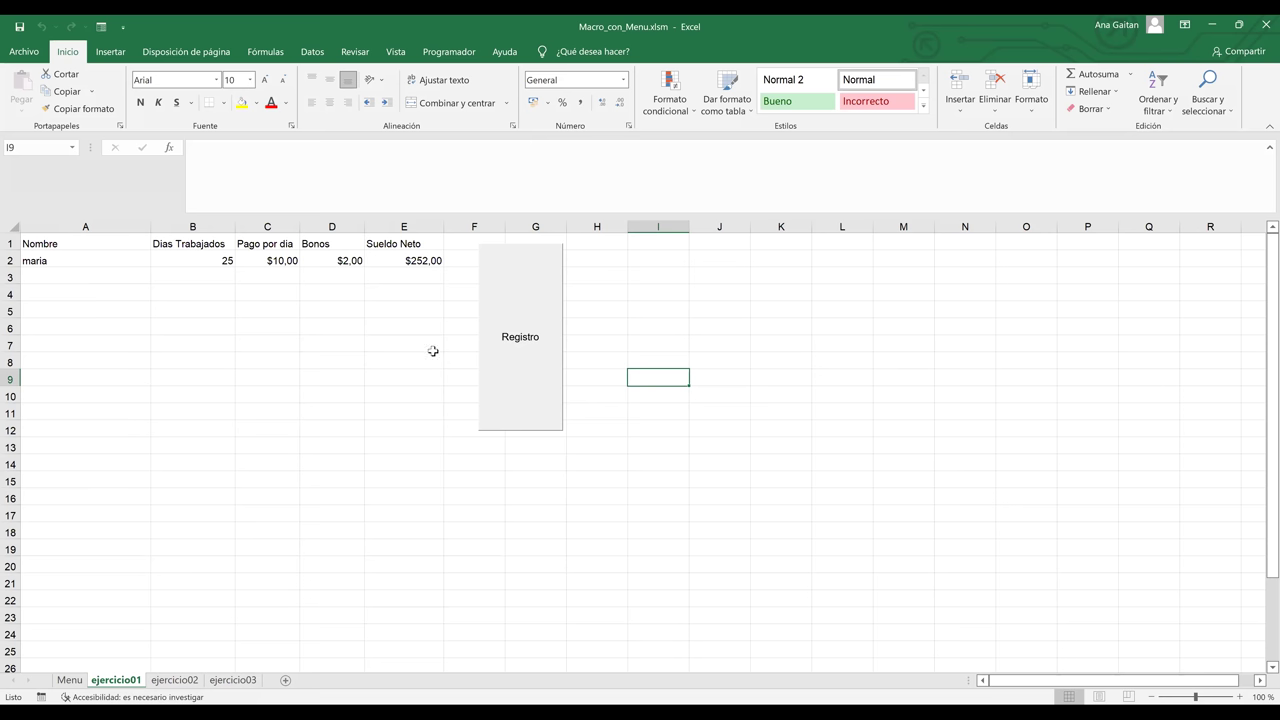
Move the Bonos and Sueldo Neto headers, undo the move, then open the Registro form.
left_click(69, 248)
left_click(177, 229)
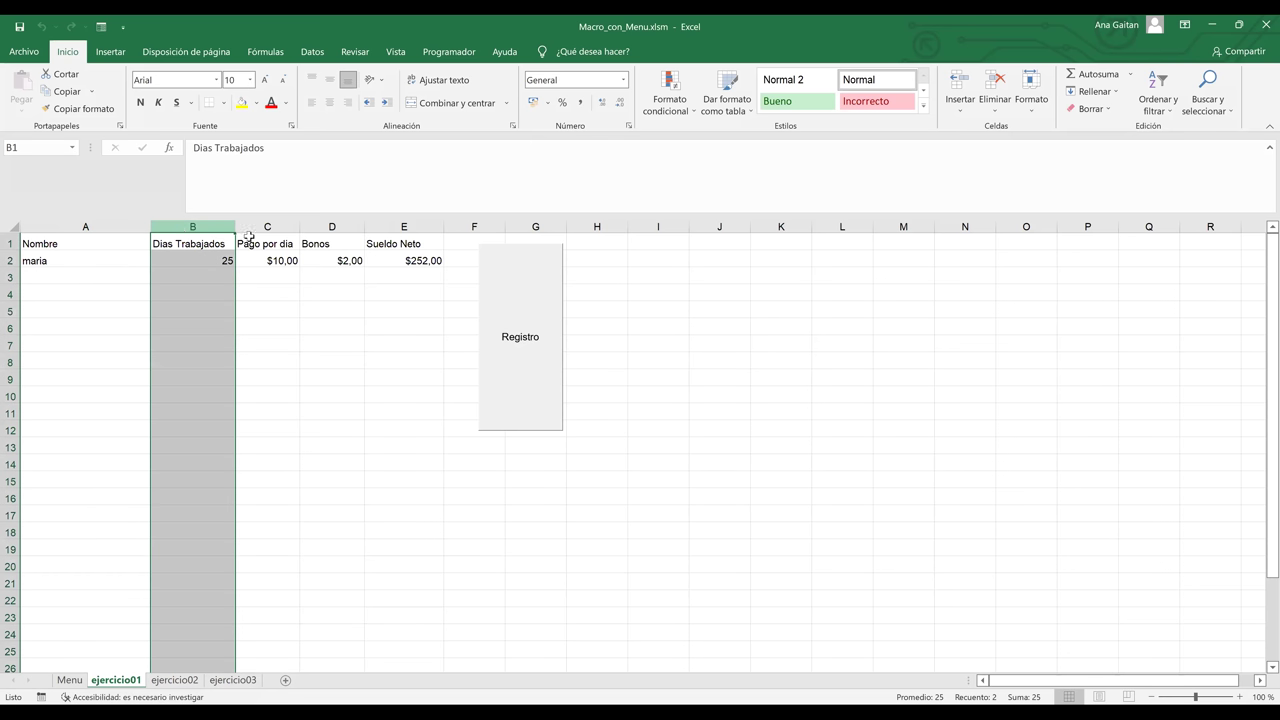
left_click(280, 243)
left_click_drag(325, 243, 425, 225)
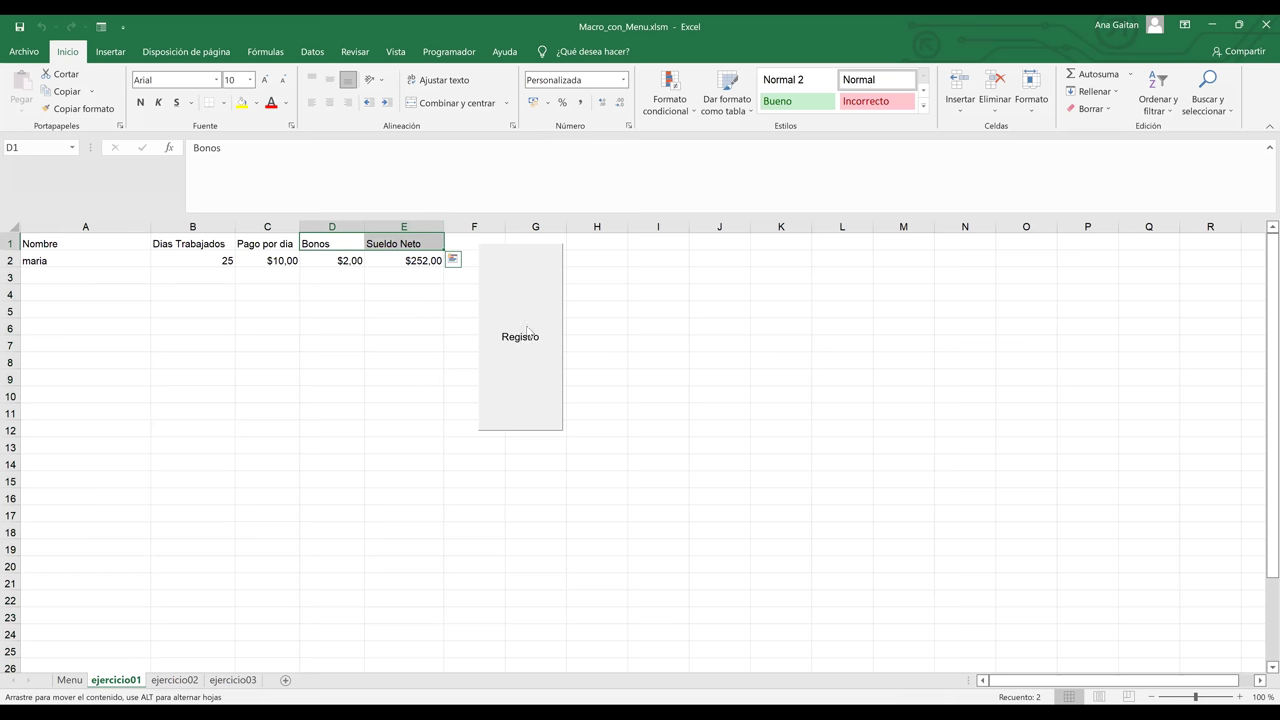
left_click_drag(415, 258, 681, 321)
left_click(681, 321)
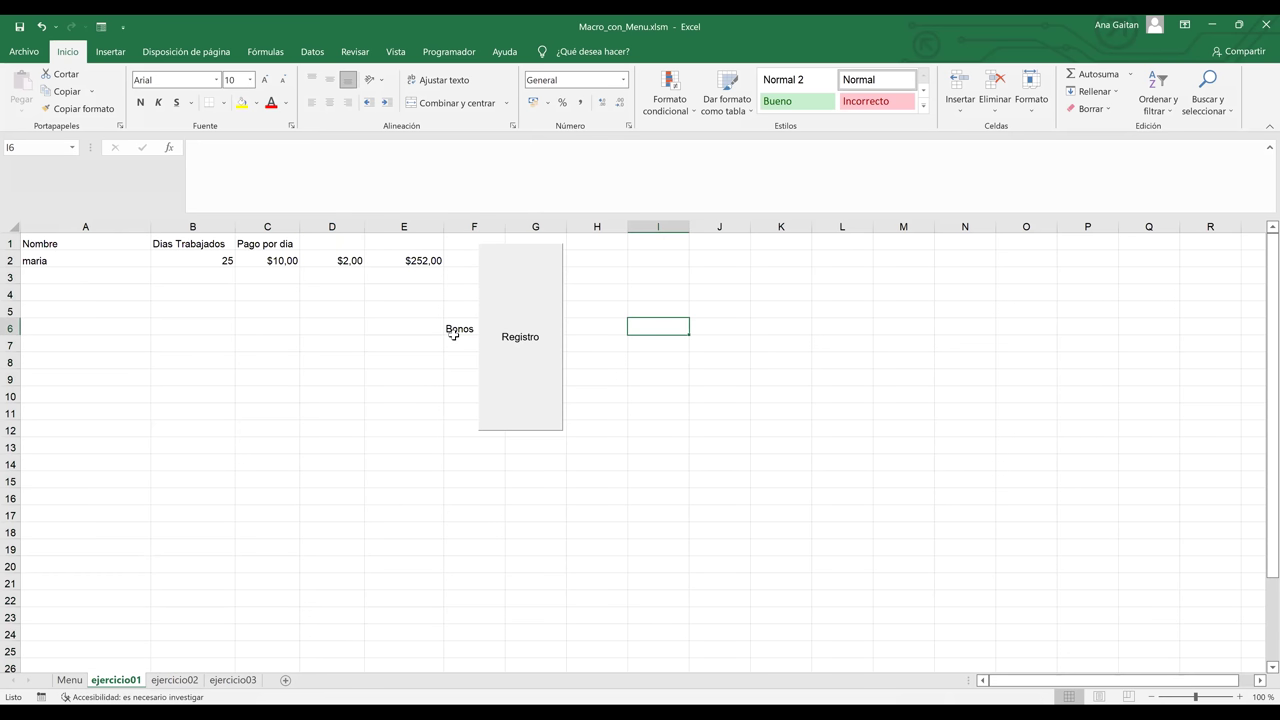
key("ctrl+z")
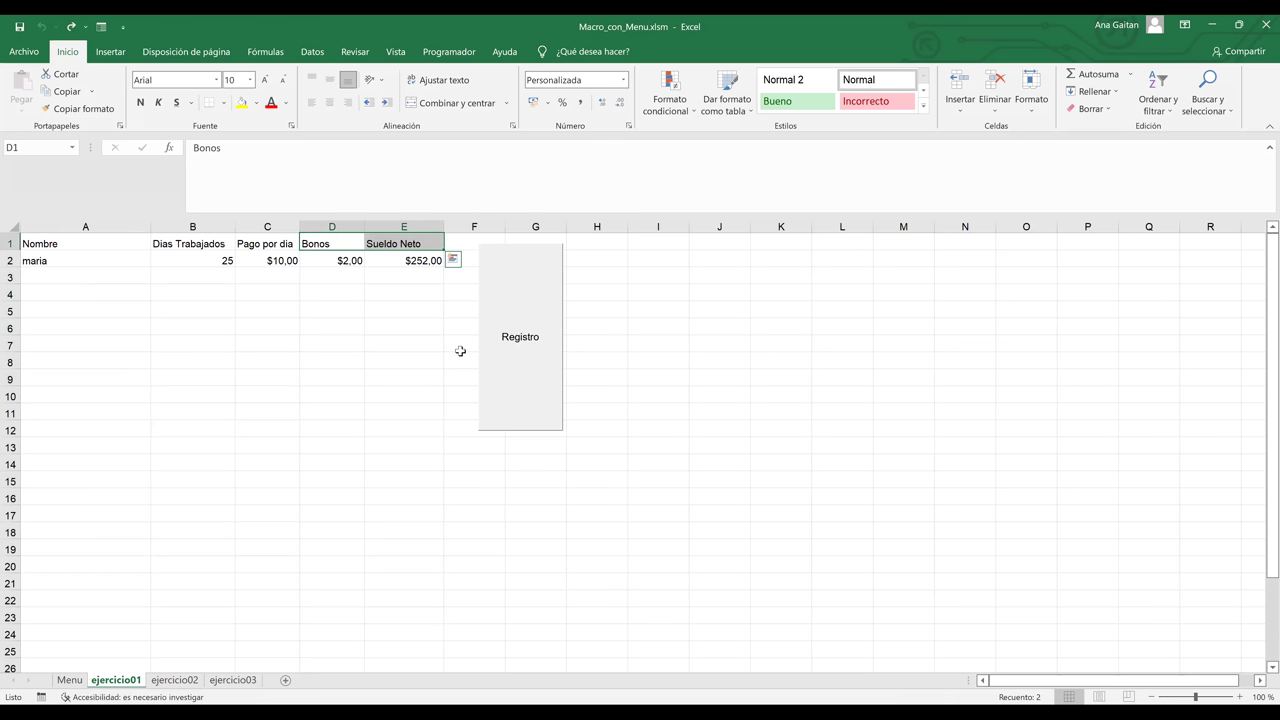
left_click(707, 325)
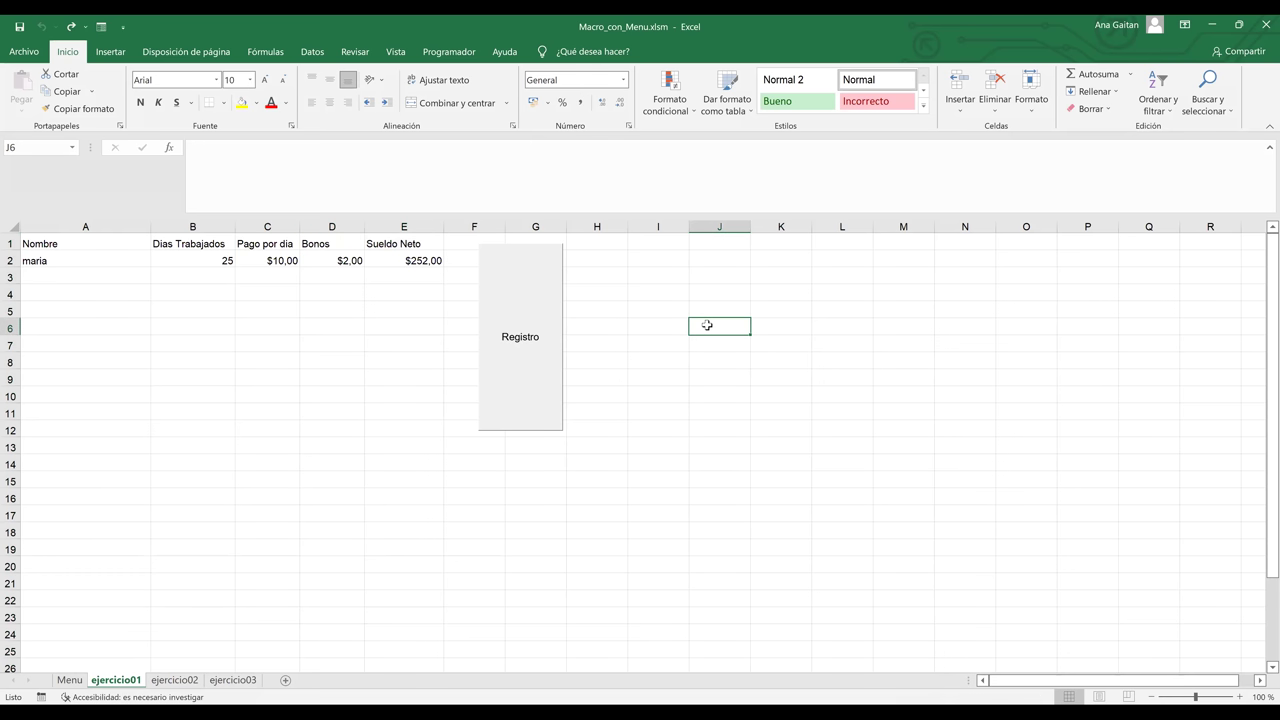
left_click(537, 374)
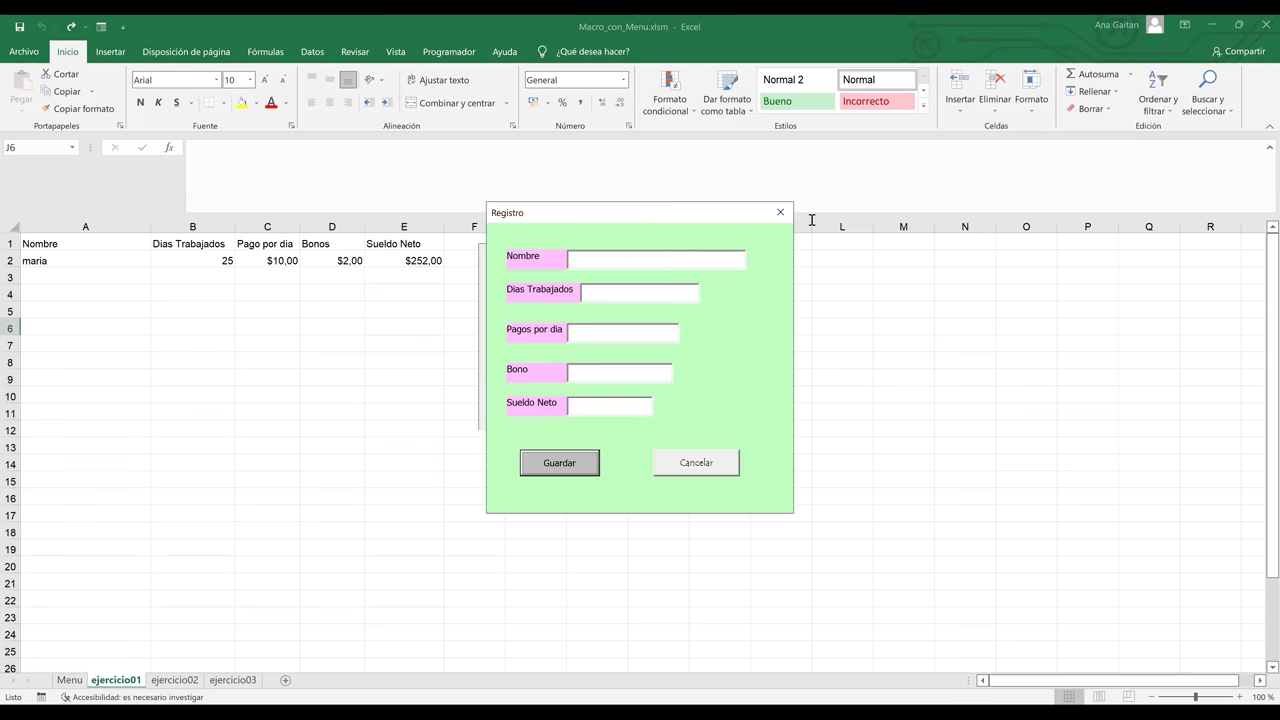
Move the Registro form aside, focus the Bono field, then close the form unsaved.
left_click_drag(655, 215, 881, 172)
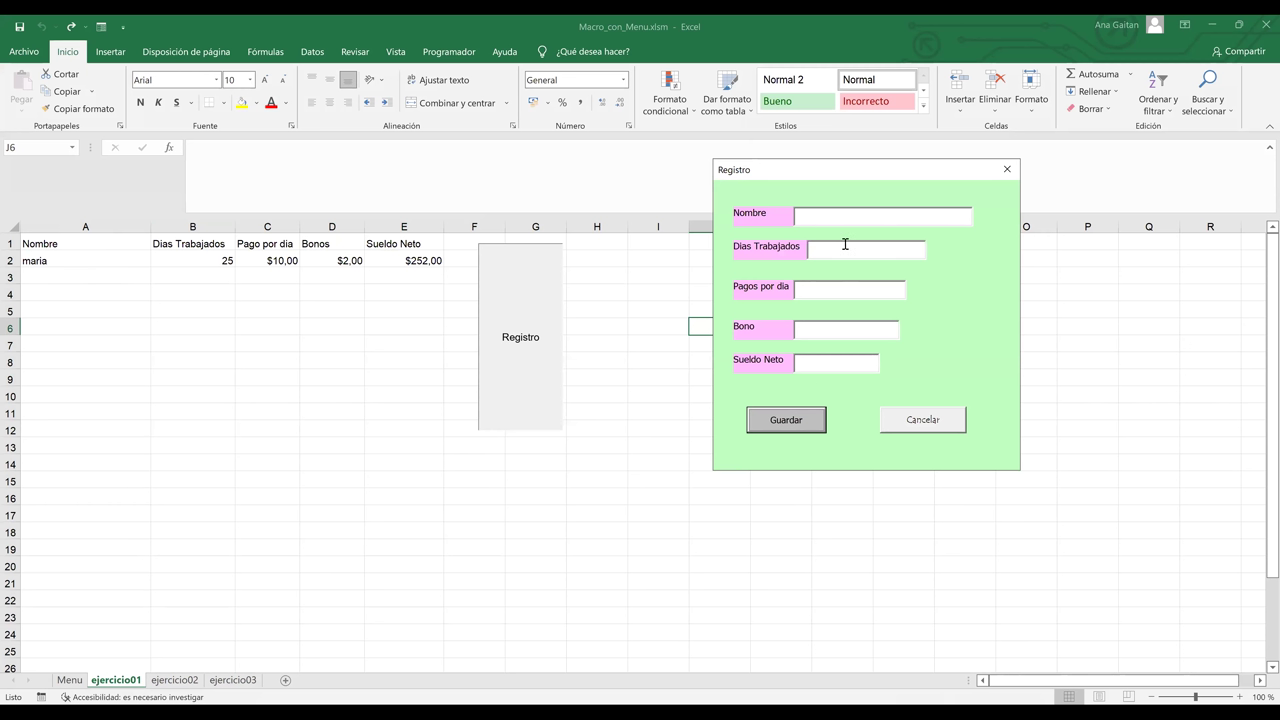
left_click(812, 328)
left_click(1007, 172)
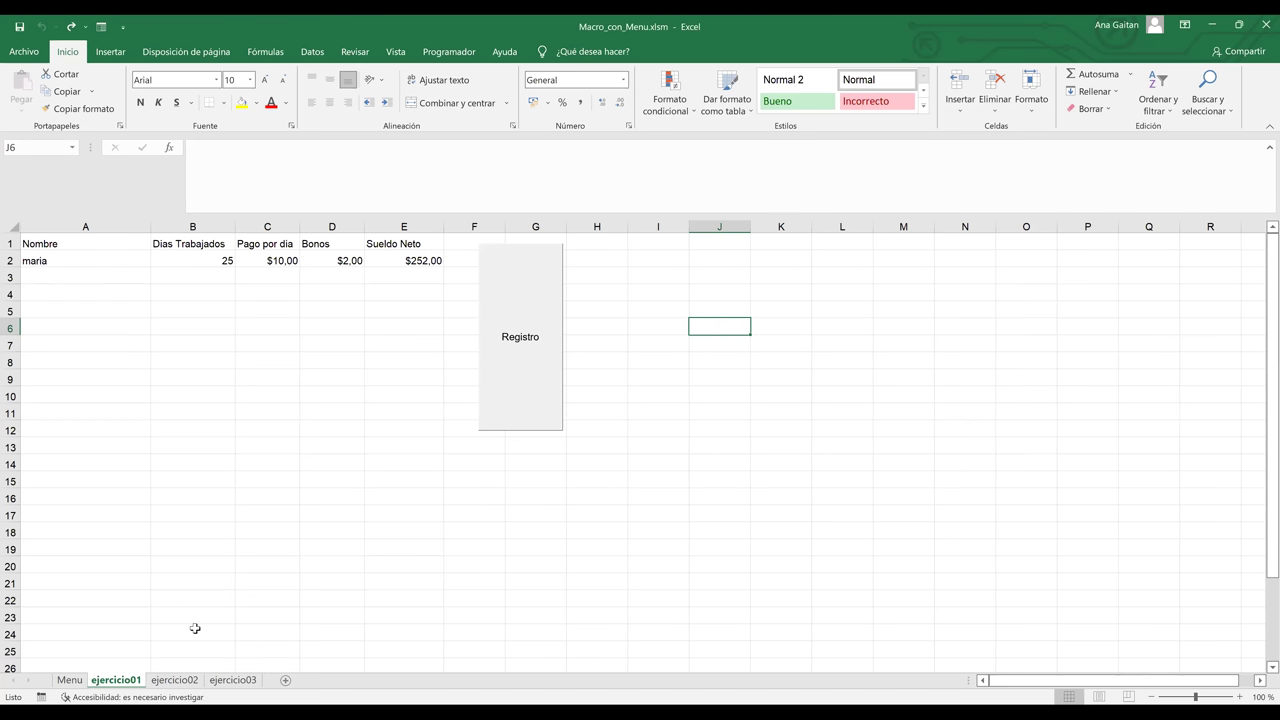
left_click(70, 682)
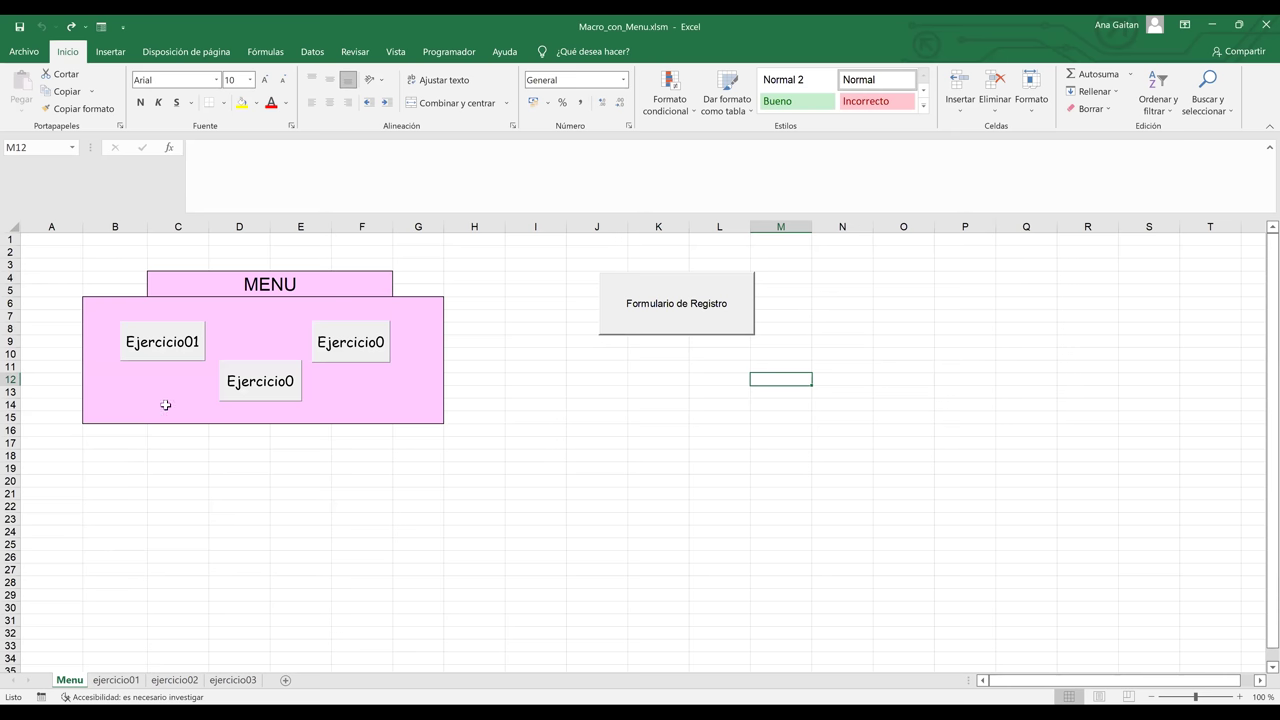
left_click(256, 389)
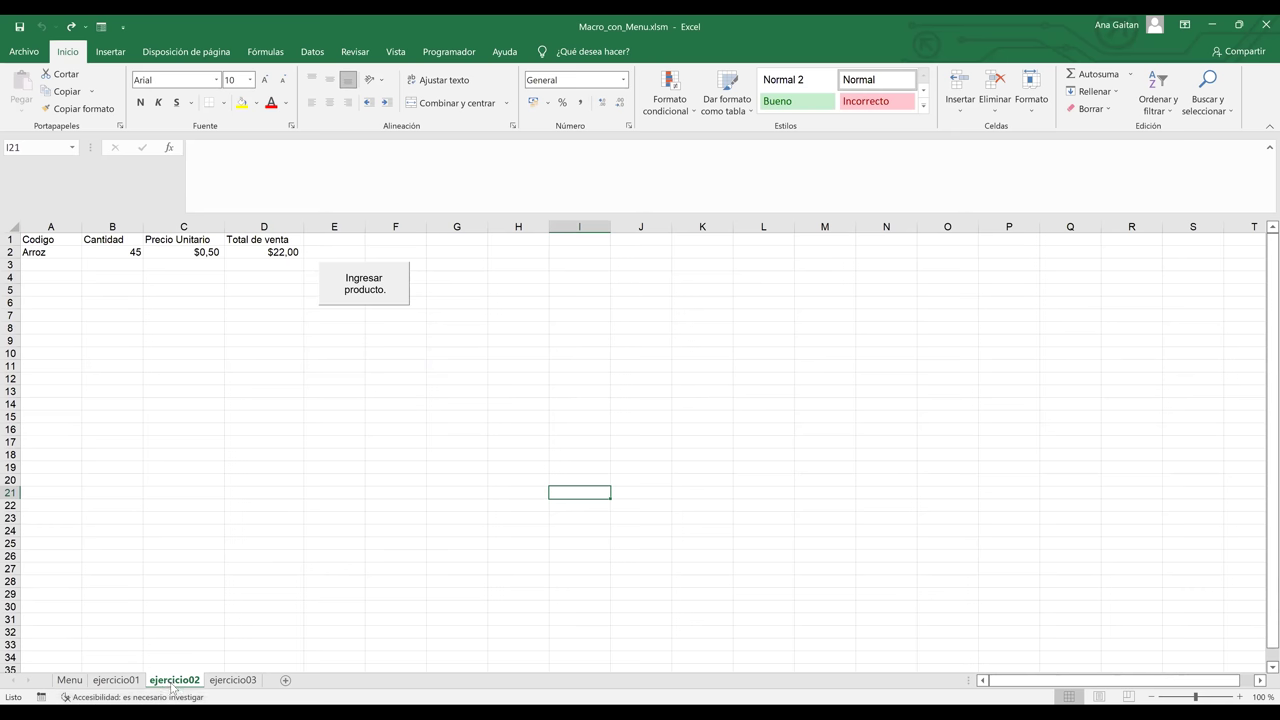
left_click(68, 689)
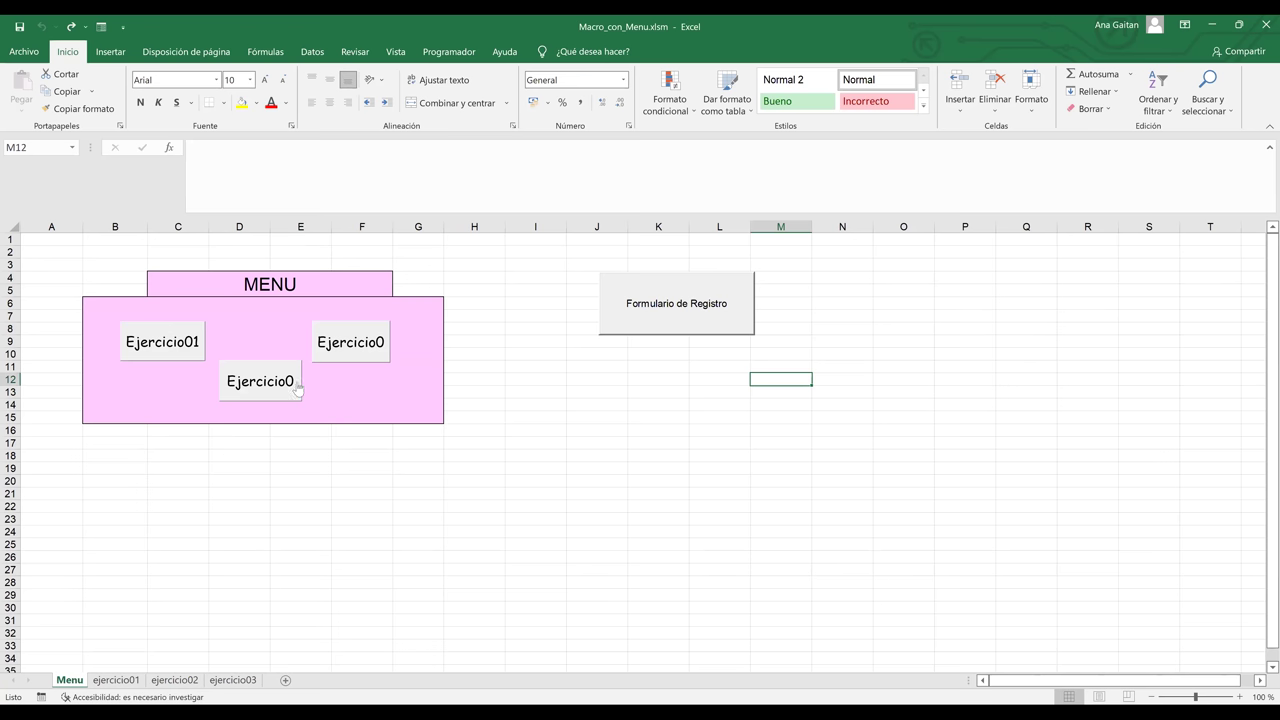
left_click(333, 362)
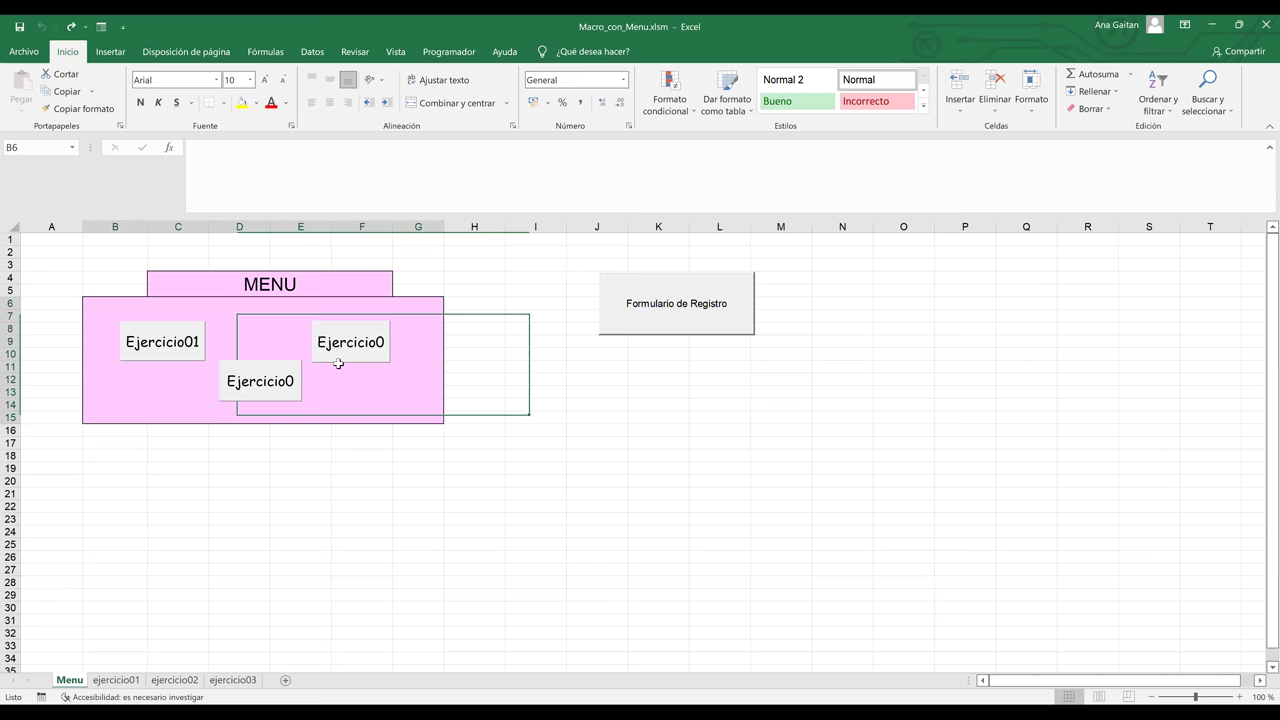
left_click(349, 358)
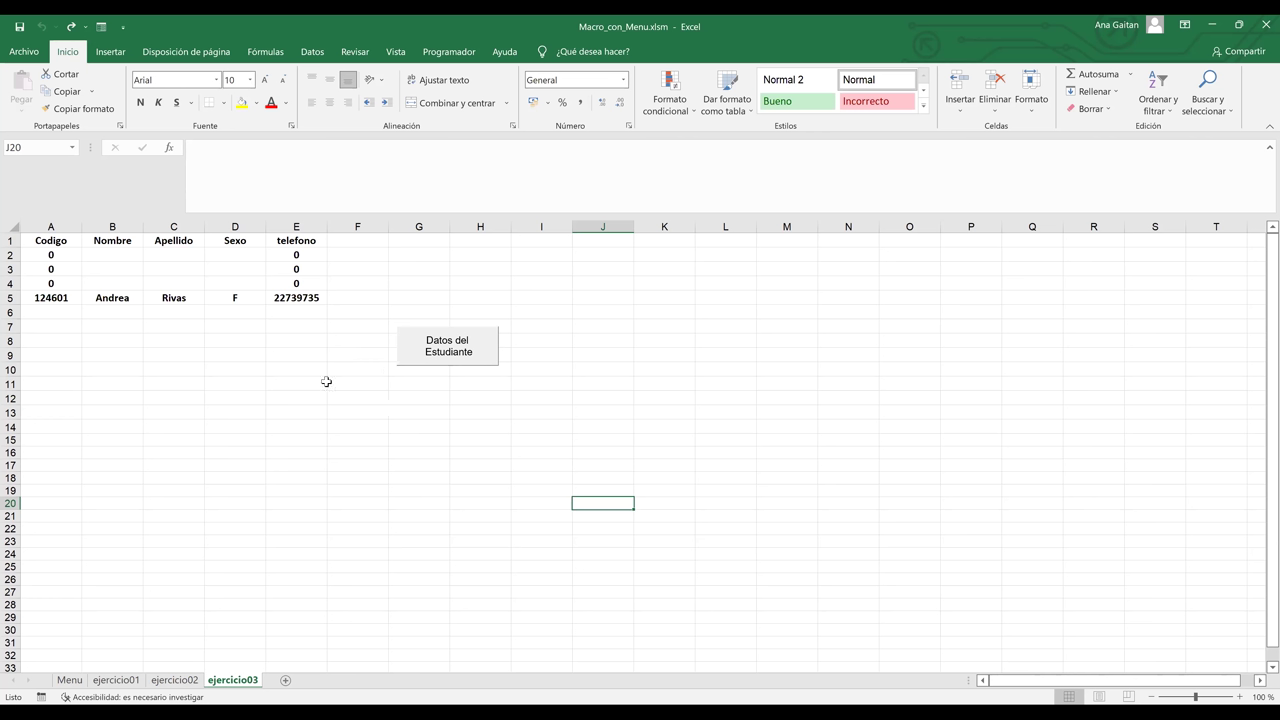
left_click(463, 361)
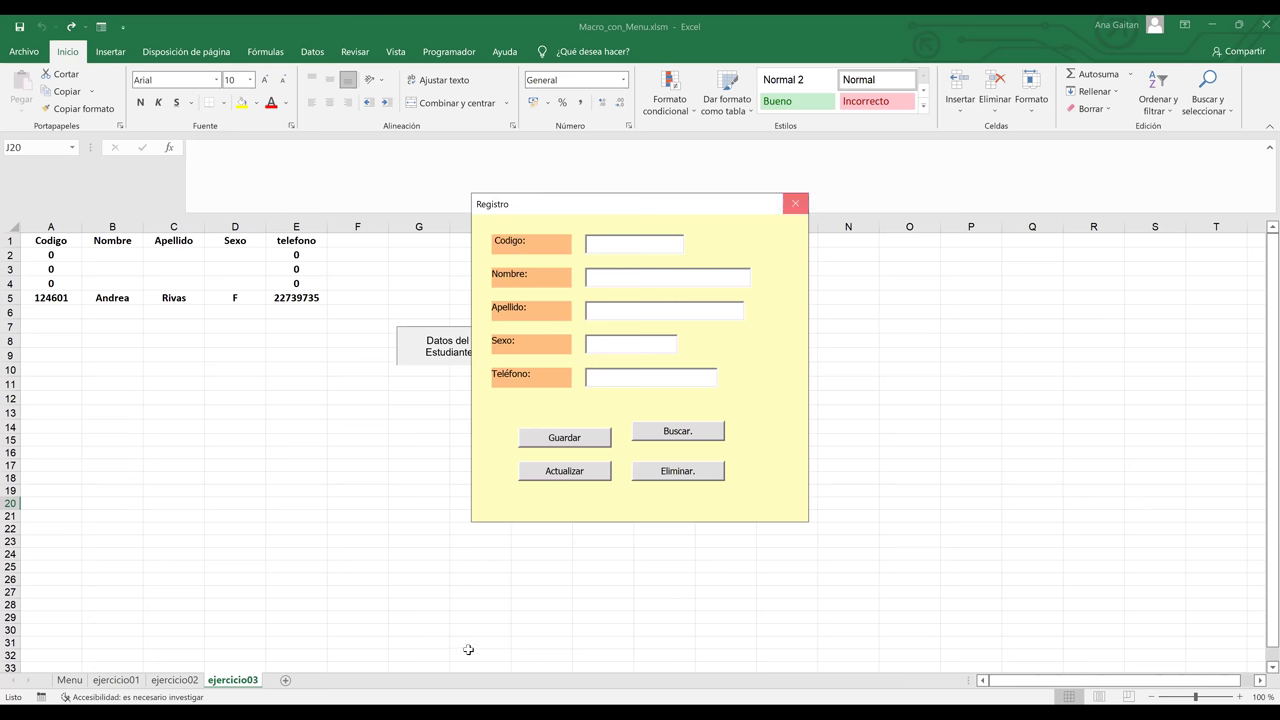
key("alt+F4")
left_click(457, 355)
left_click(796, 204)
left_click(660, 454)
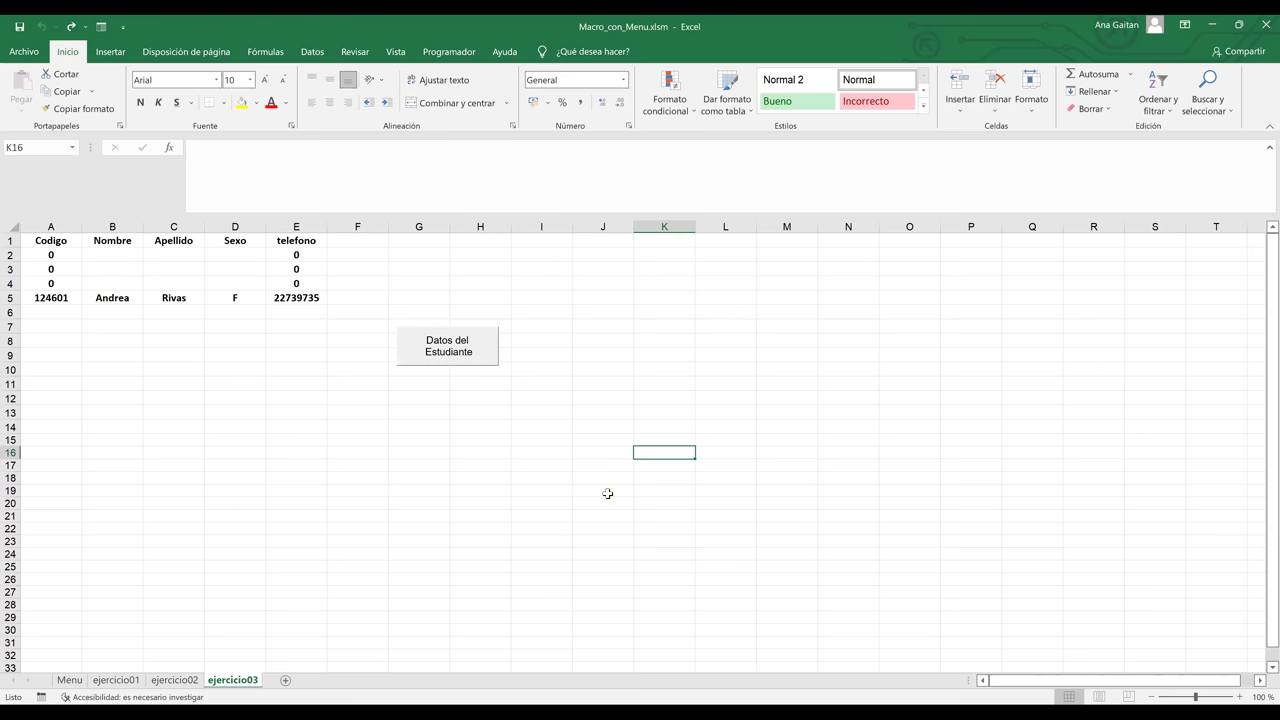
Return to the Menu sheet, turn on design mode from Programador, and open Visual Basic.
left_click(69, 680)
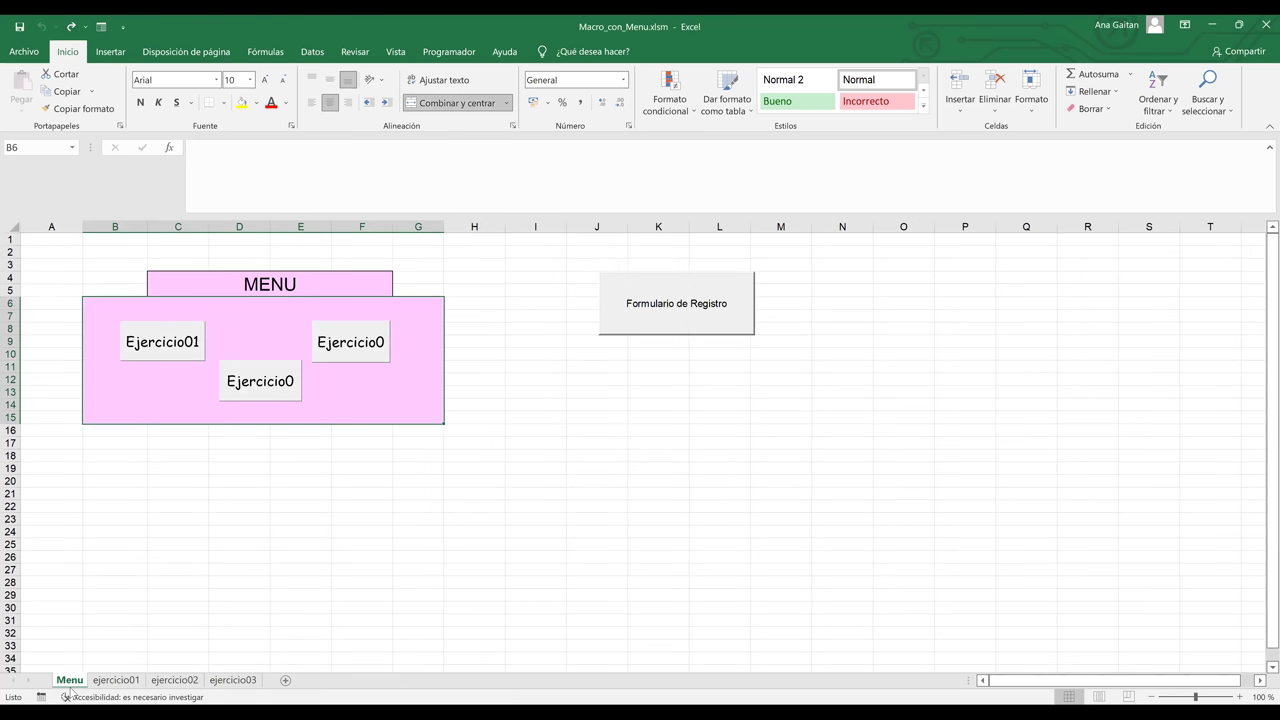
left_click(490, 491)
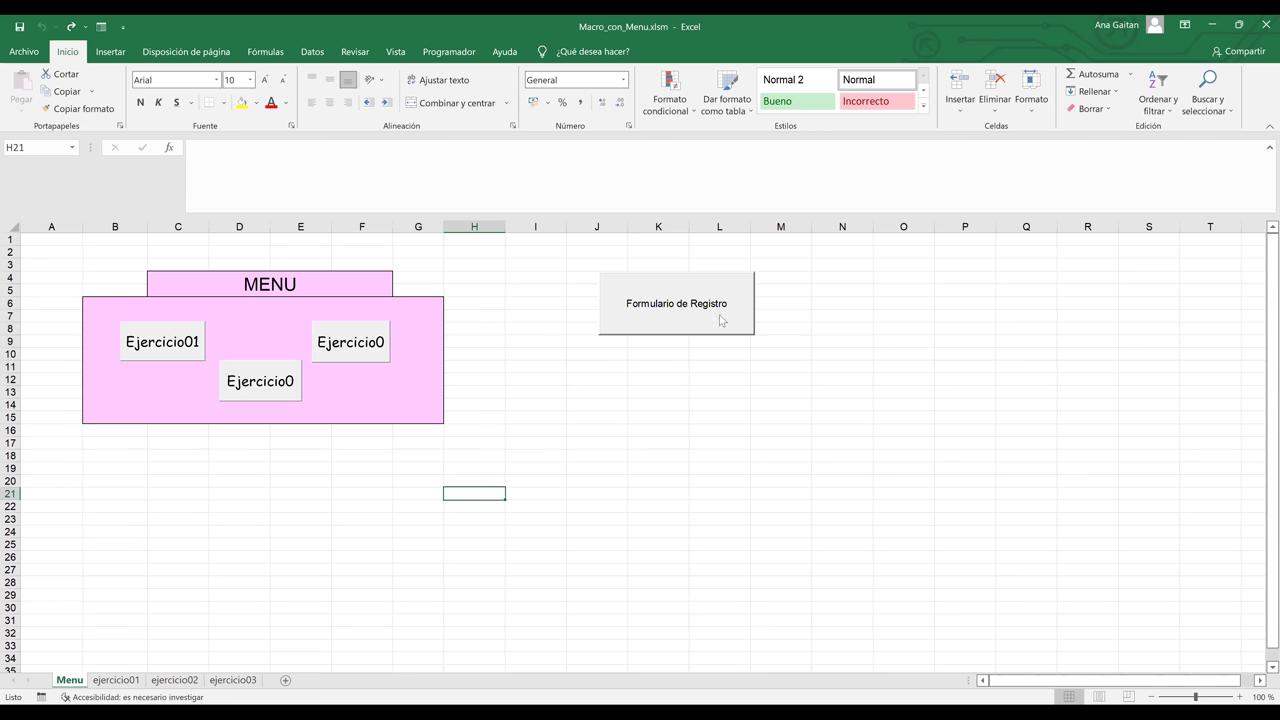
left_click(707, 377)
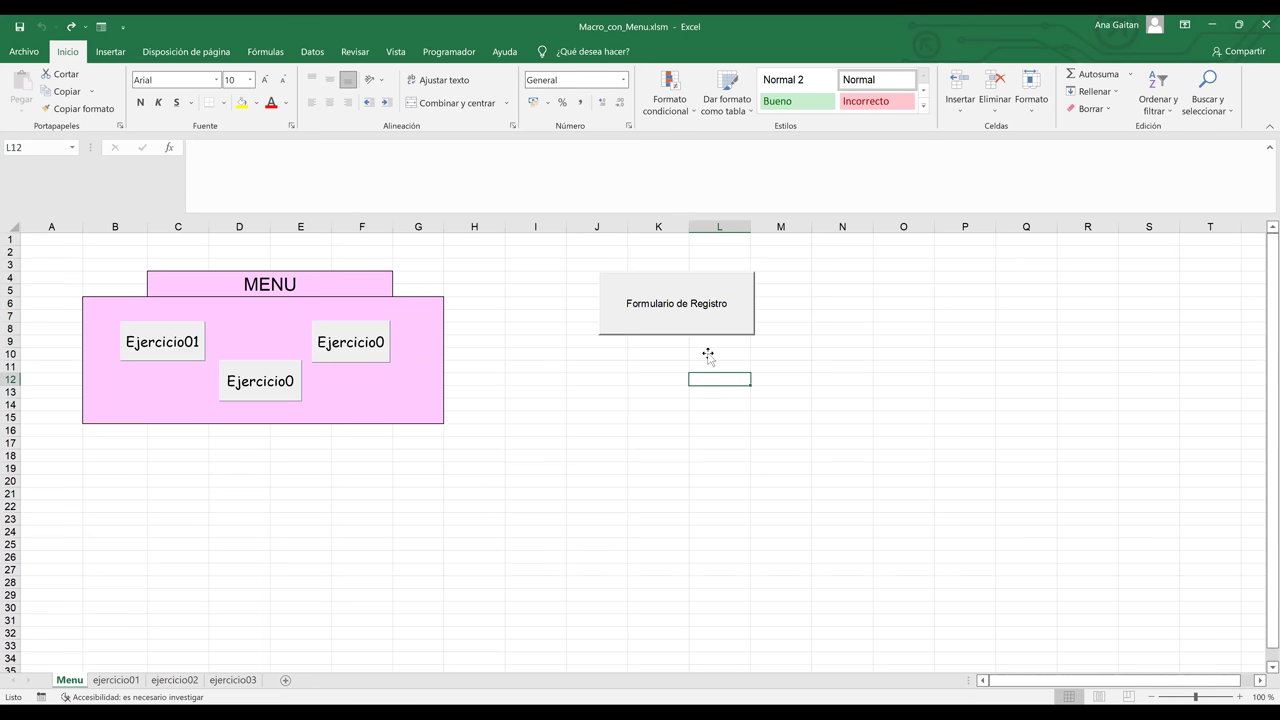
left_click(522, 392)
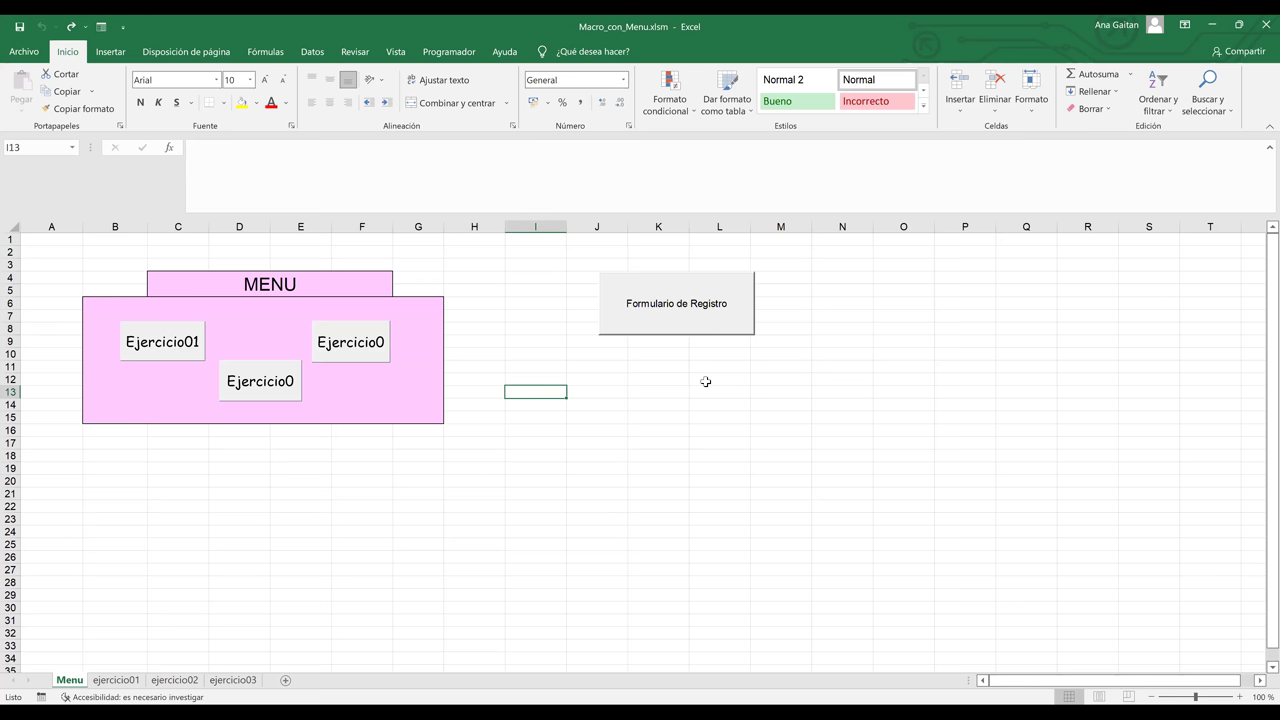
left_click(448, 52)
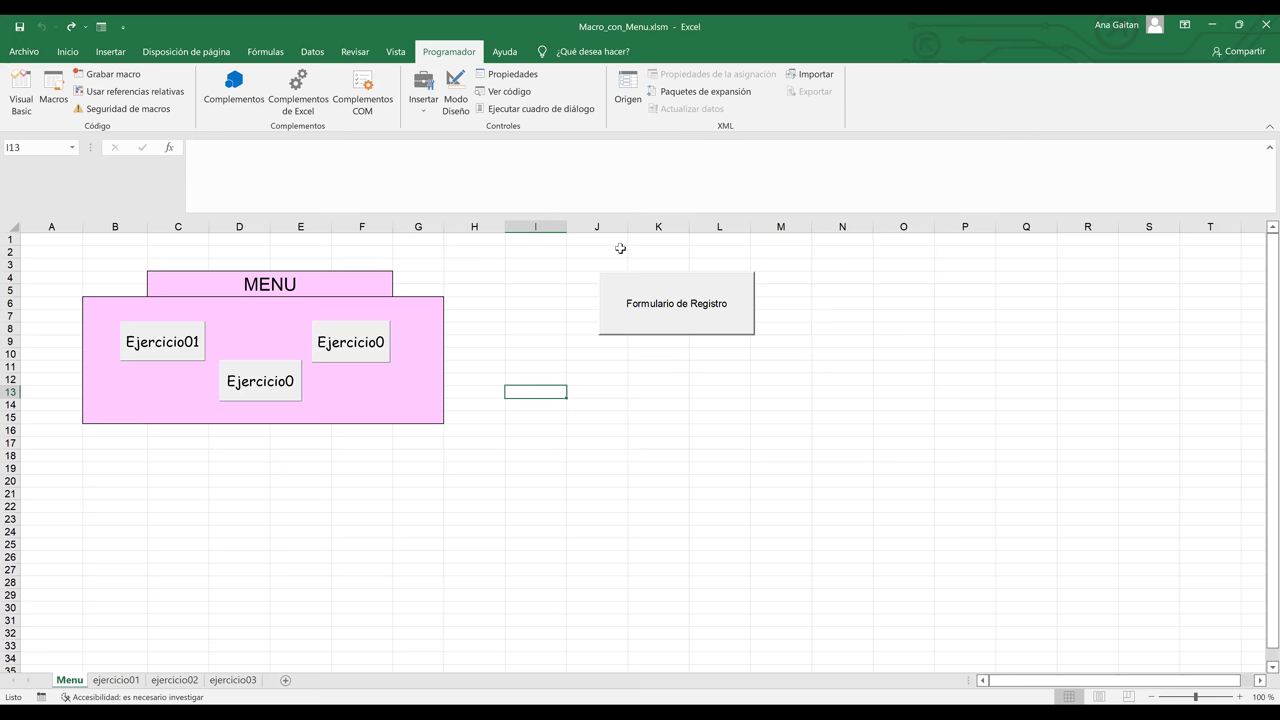
left_click(460, 110)
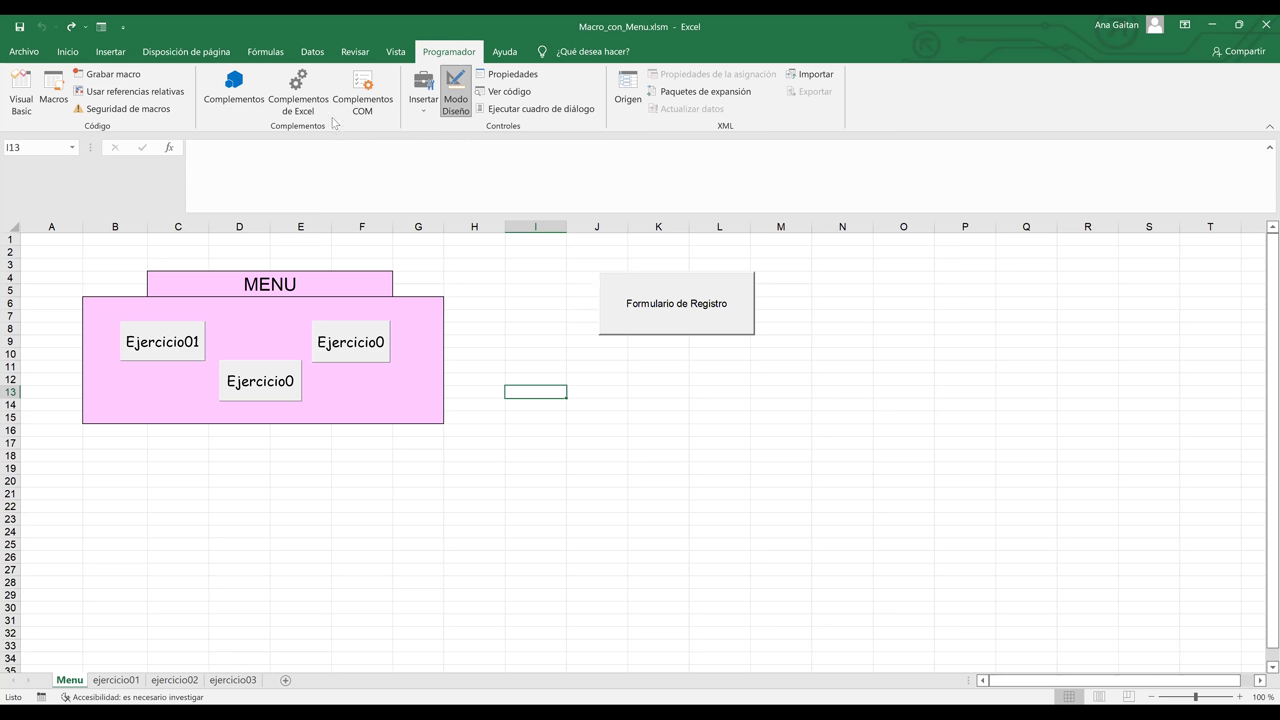
left_click(18, 112)
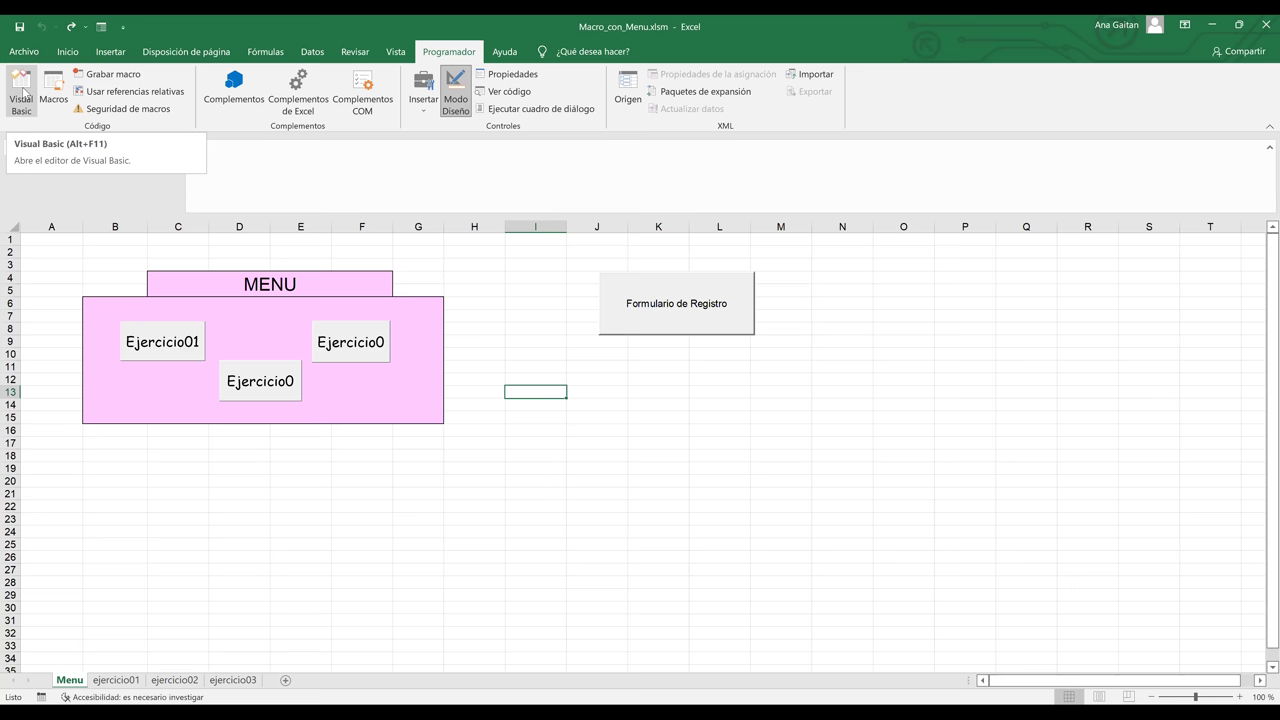
left_click(22, 92)
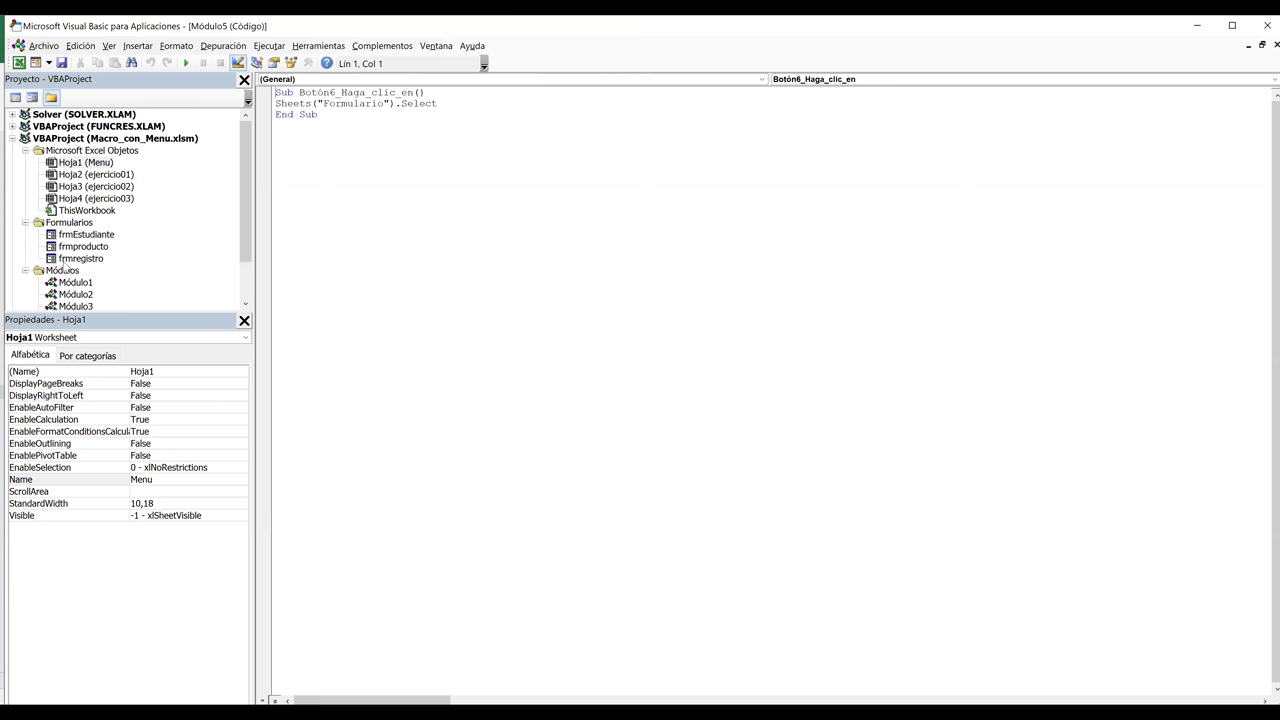
left_click(76, 260)
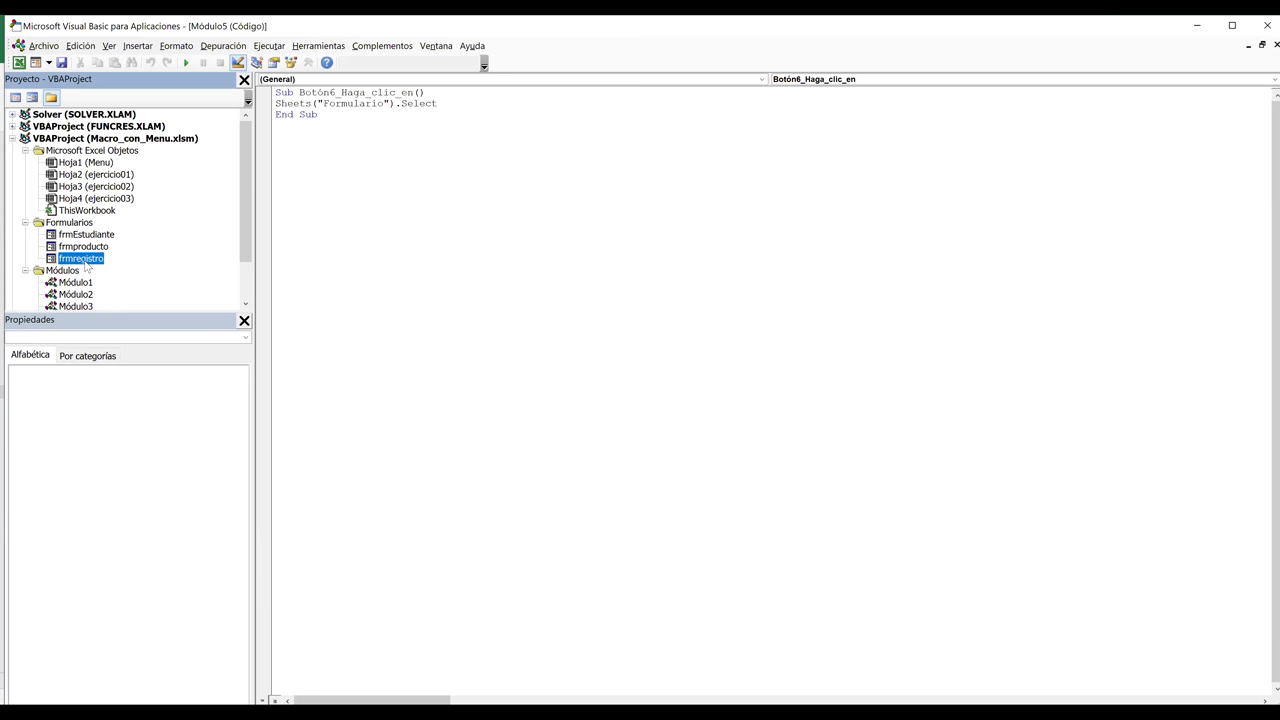
double_click(60, 258)
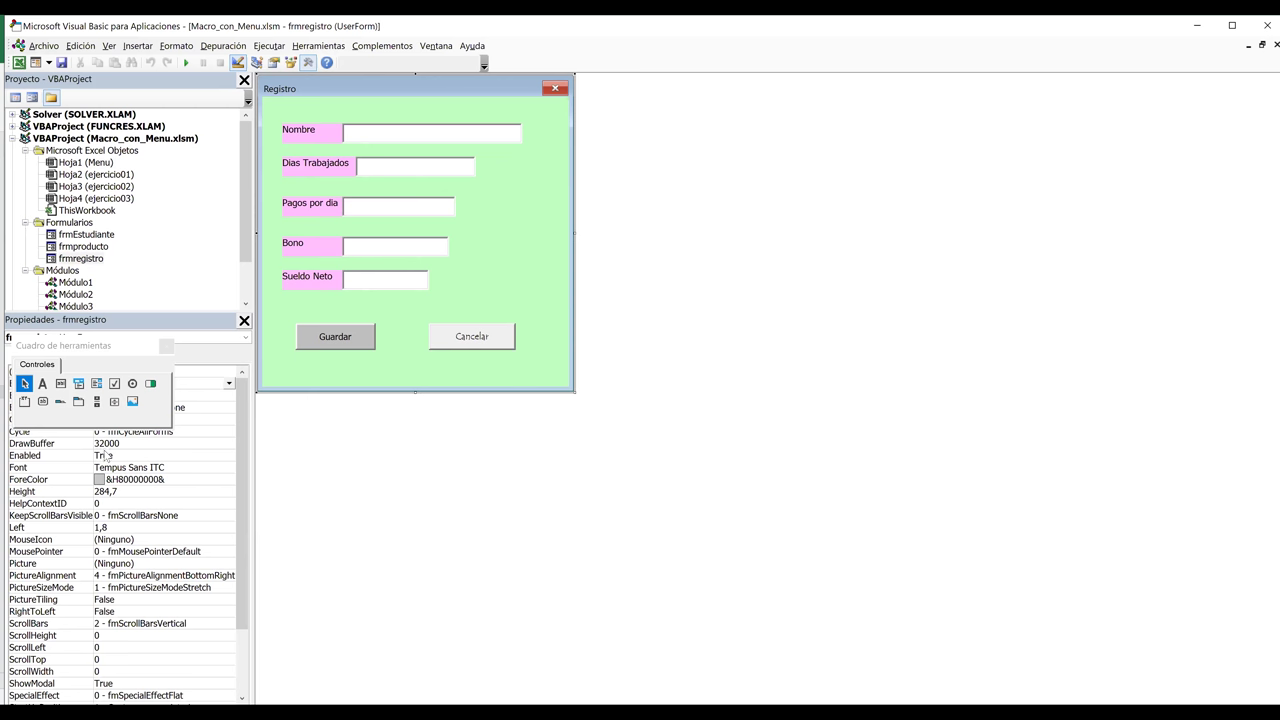
left_click(166, 347)
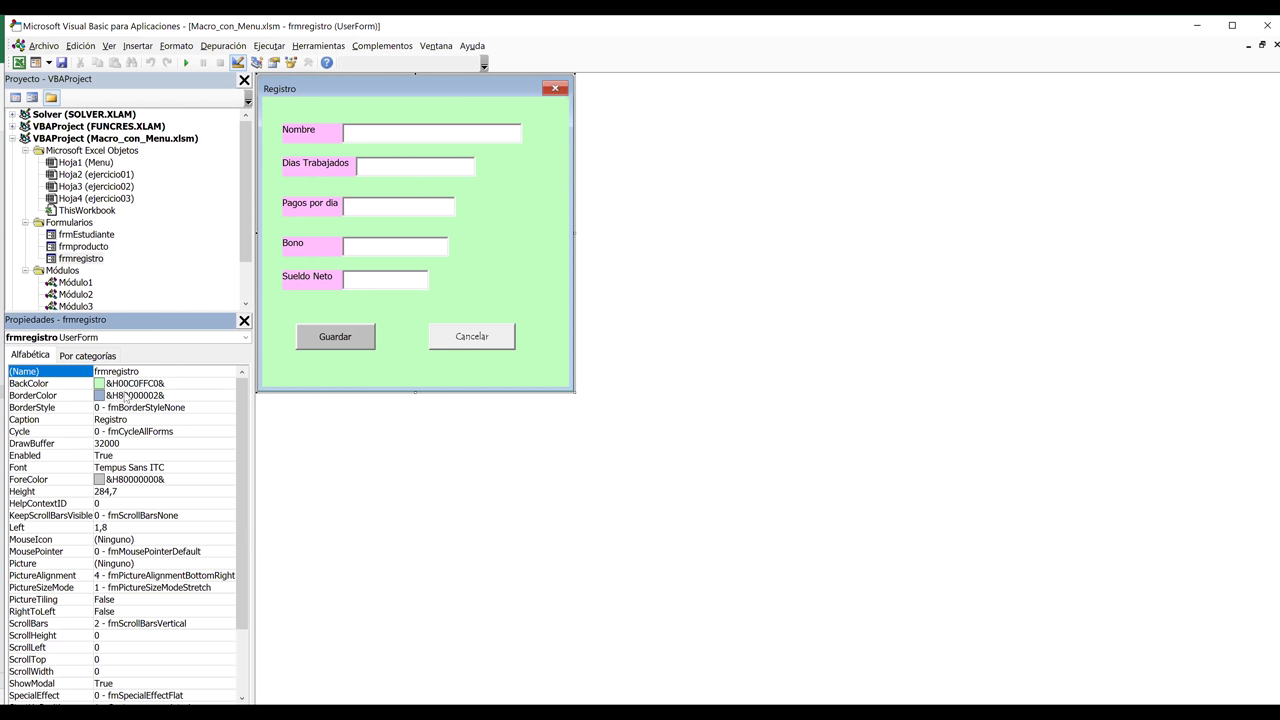
left_click(149, 371)
double_click(96, 369)
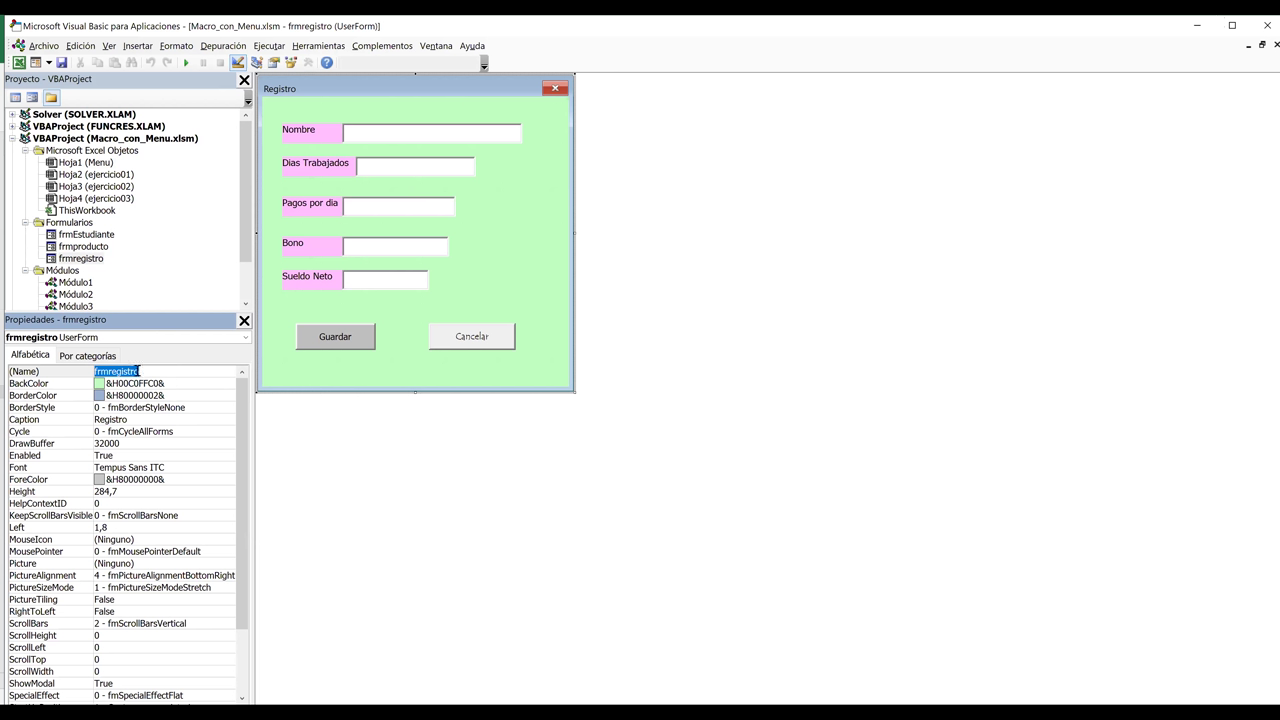
left_click(1197, 27)
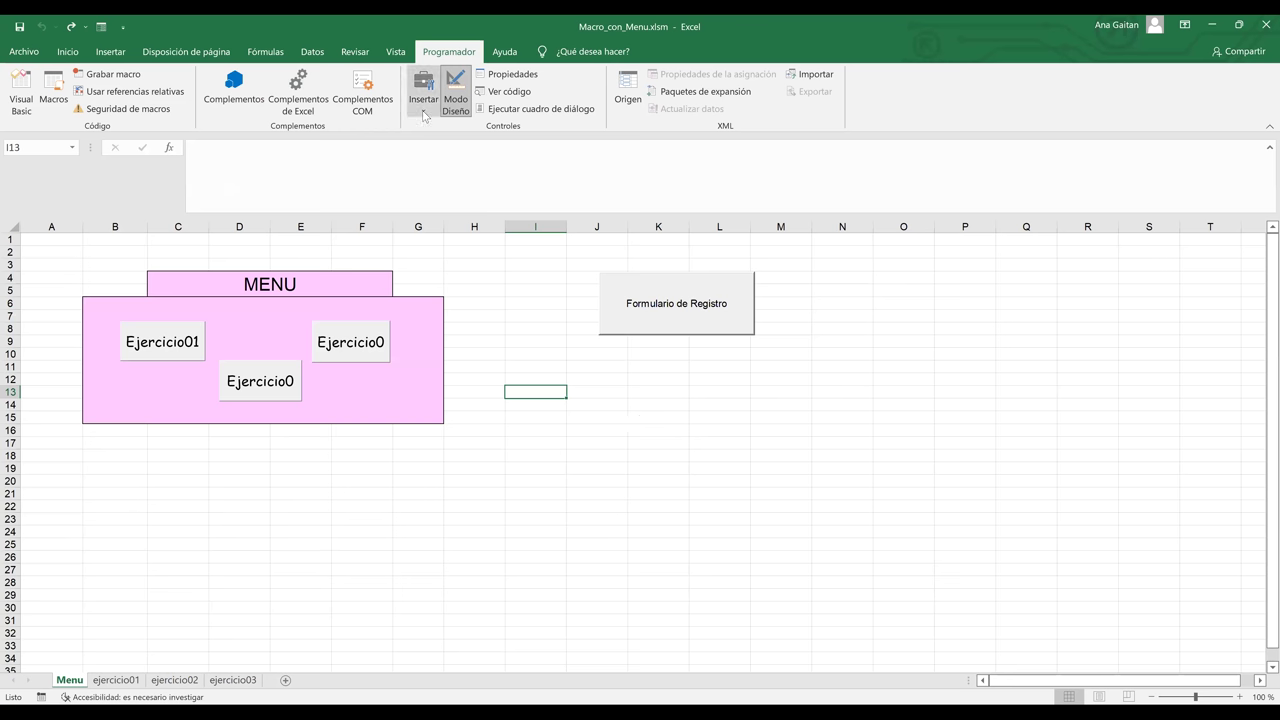
Draw an ActiveX command button over J18:M21, below the Formulario de Registro button.
left_click(424, 116)
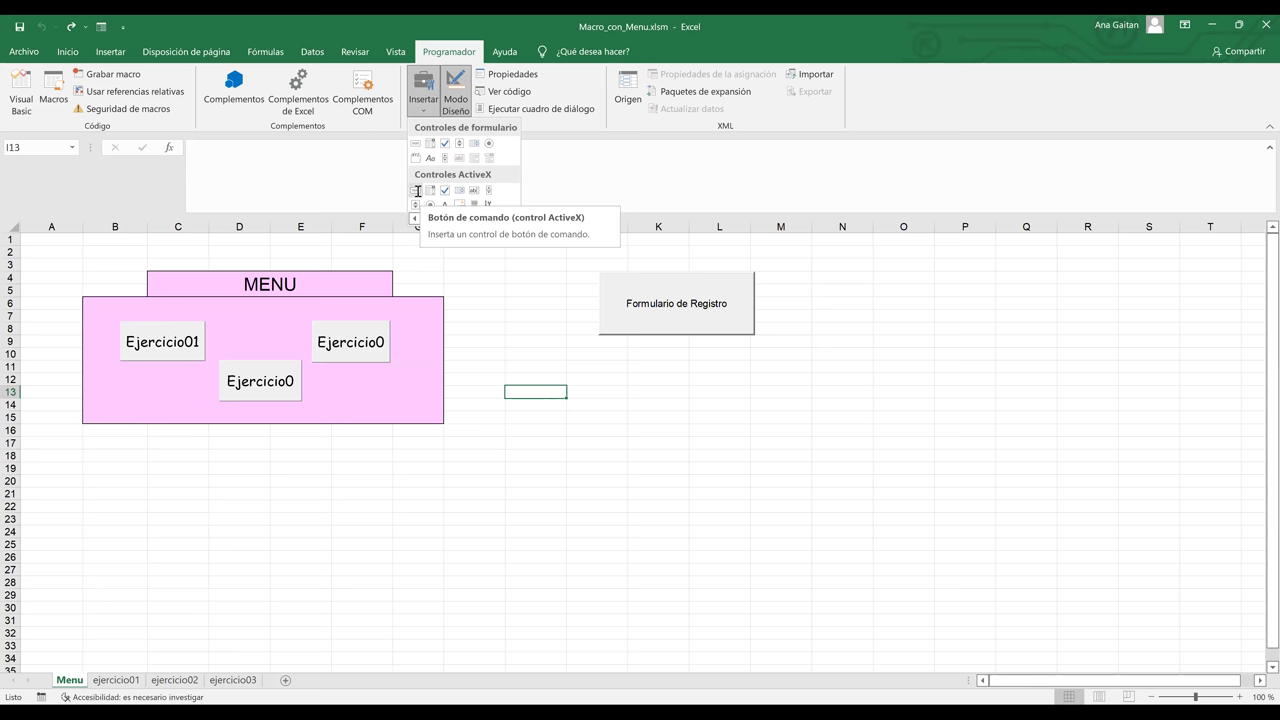
left_click(417, 191)
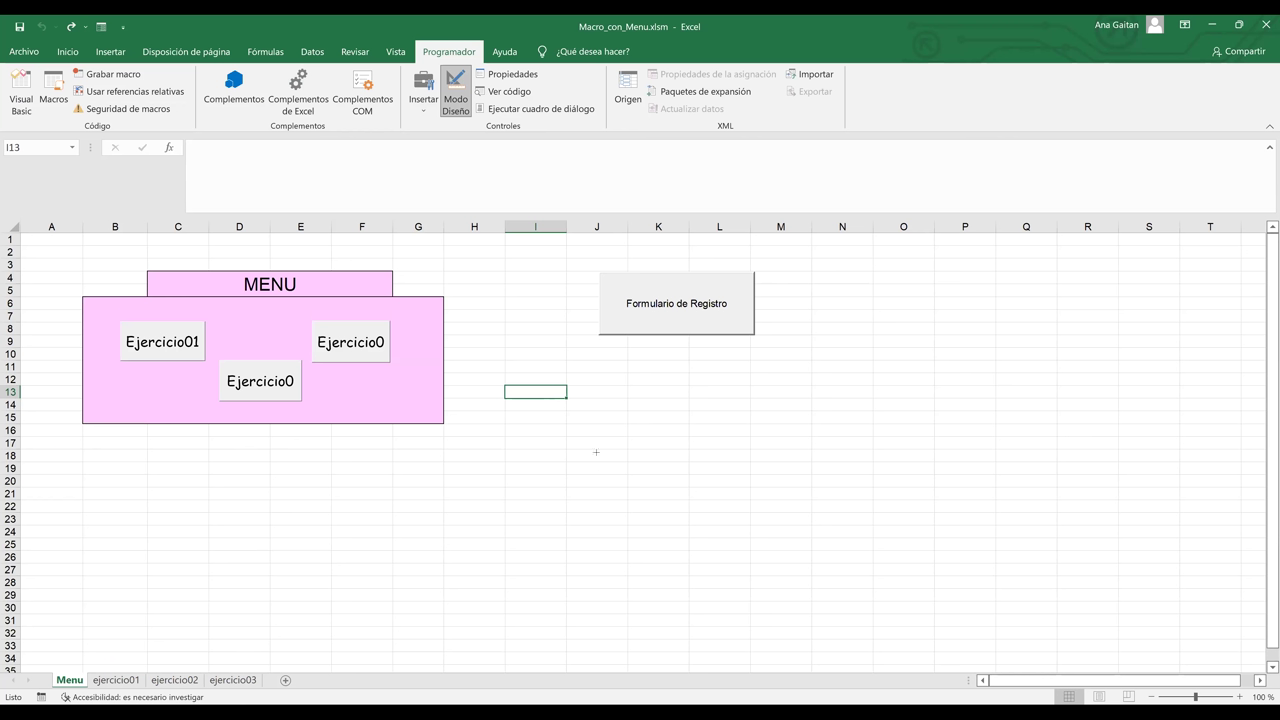
left_click_drag(596, 452, 646, 498)
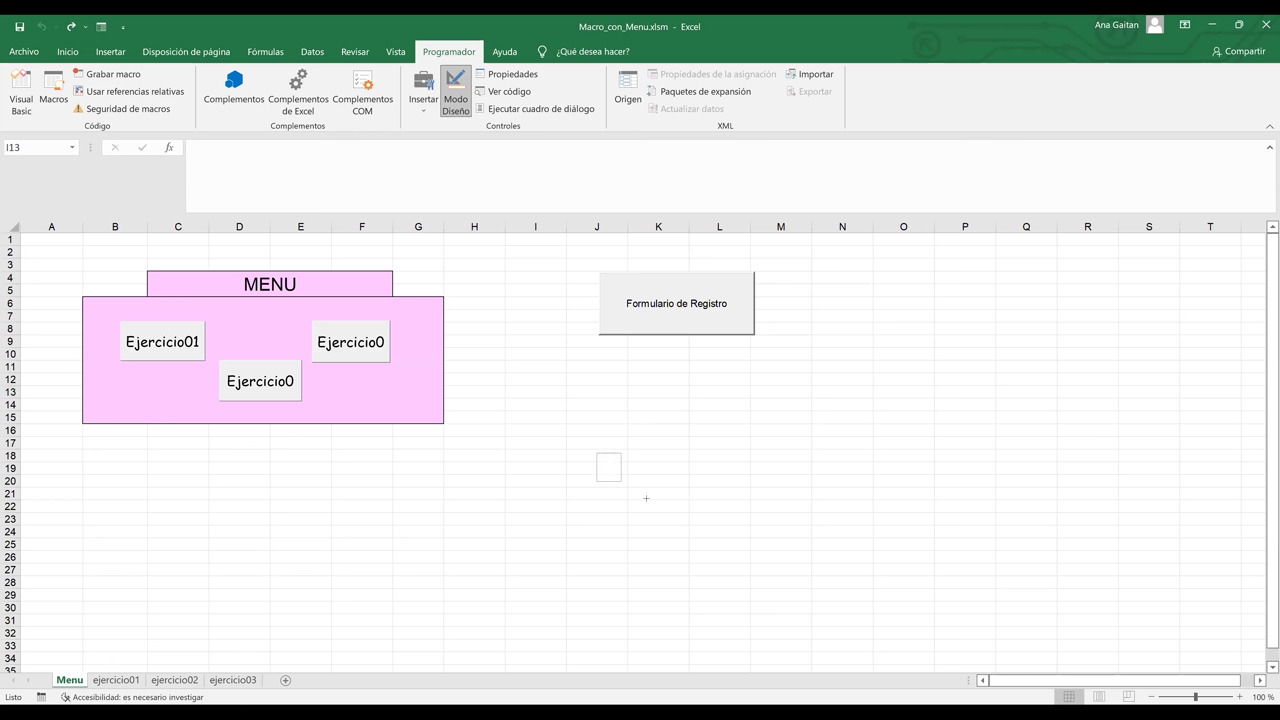
mouse_move(657, 503)
left_mouse_down()
mouse_move(764, 525)
mouse_move(786, 499)
left_mouse_up()
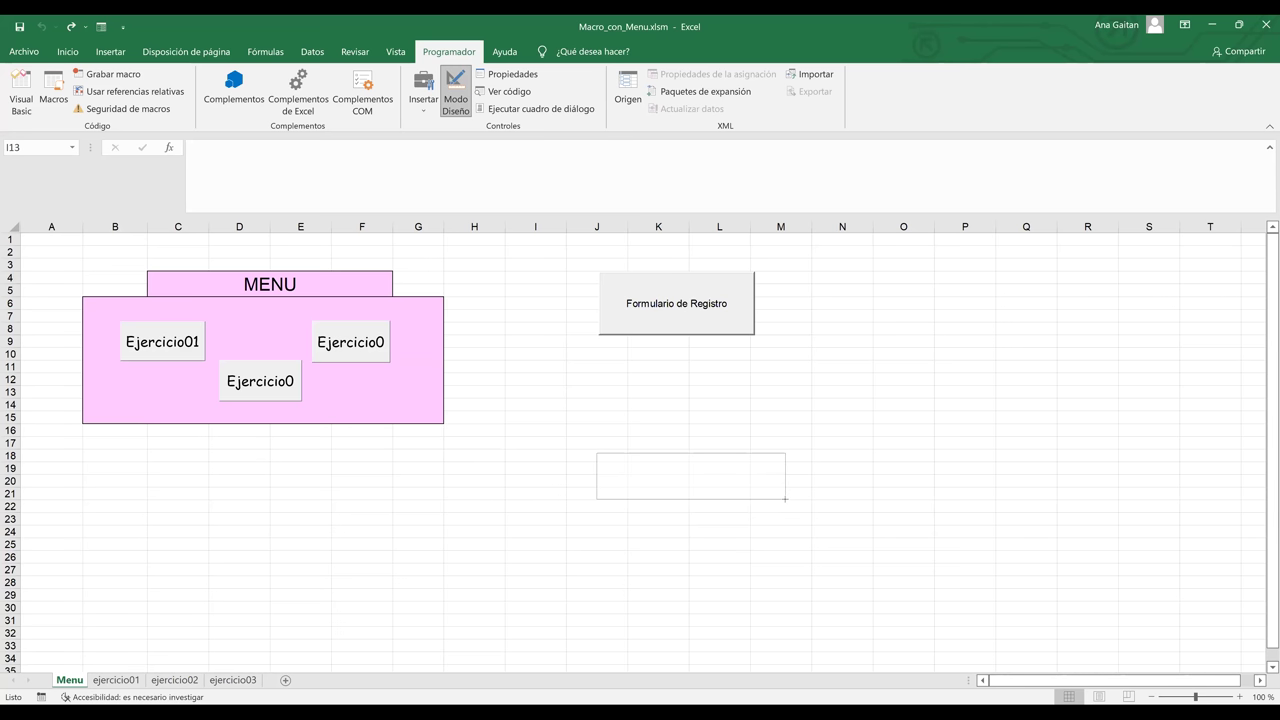
left_click_drag(786, 499, 786, 499)
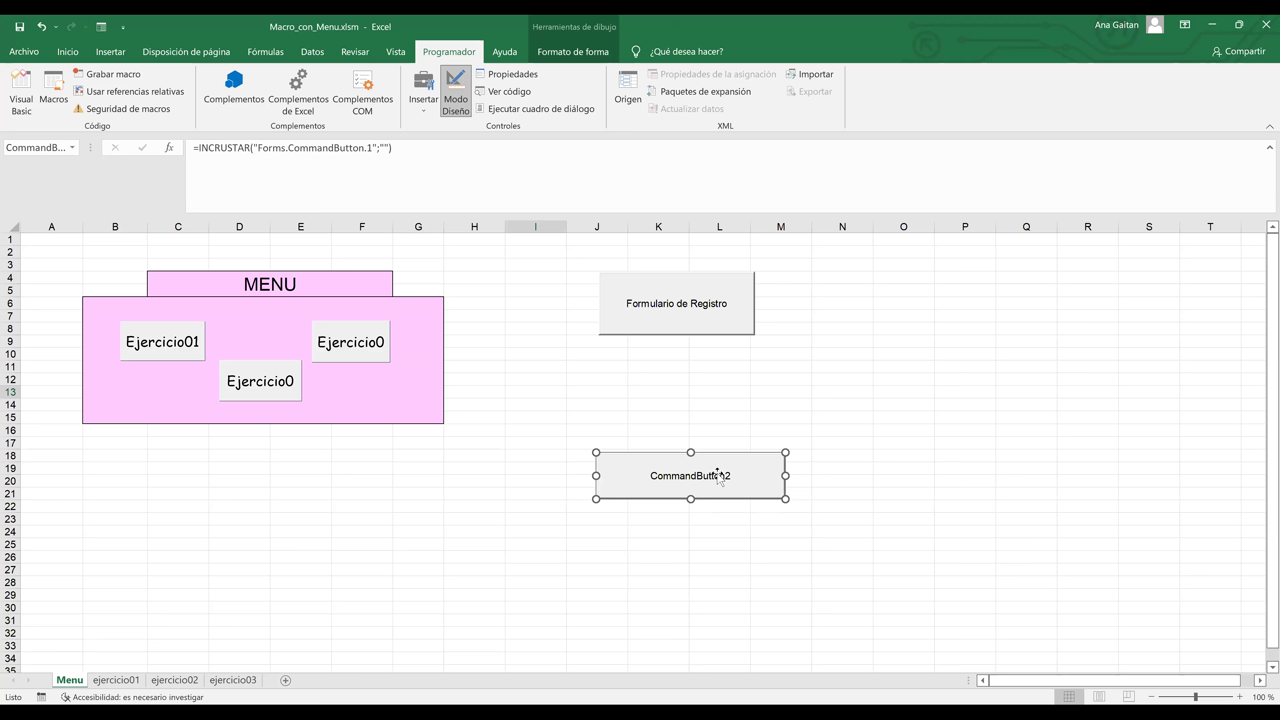
Bring up the right-click actions menu for the new CommandButton2.
right_click(718, 476)
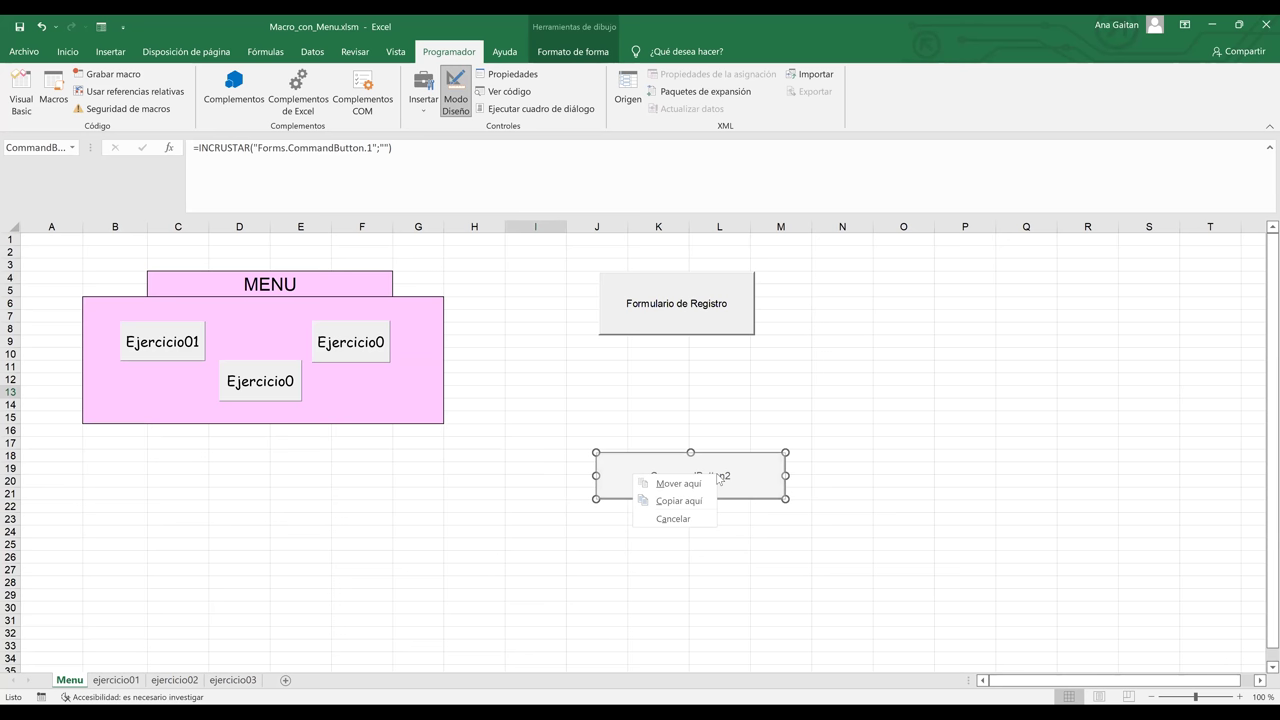
left_click(736, 478)
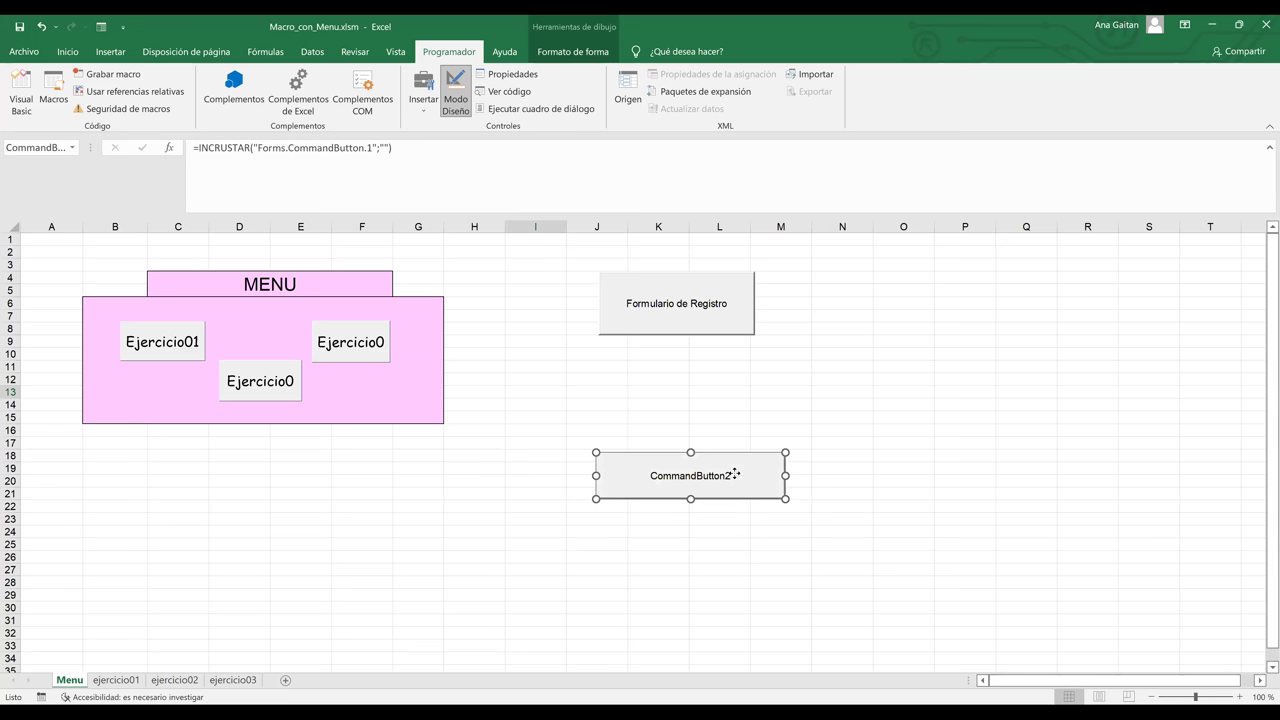
right_click(736, 479)
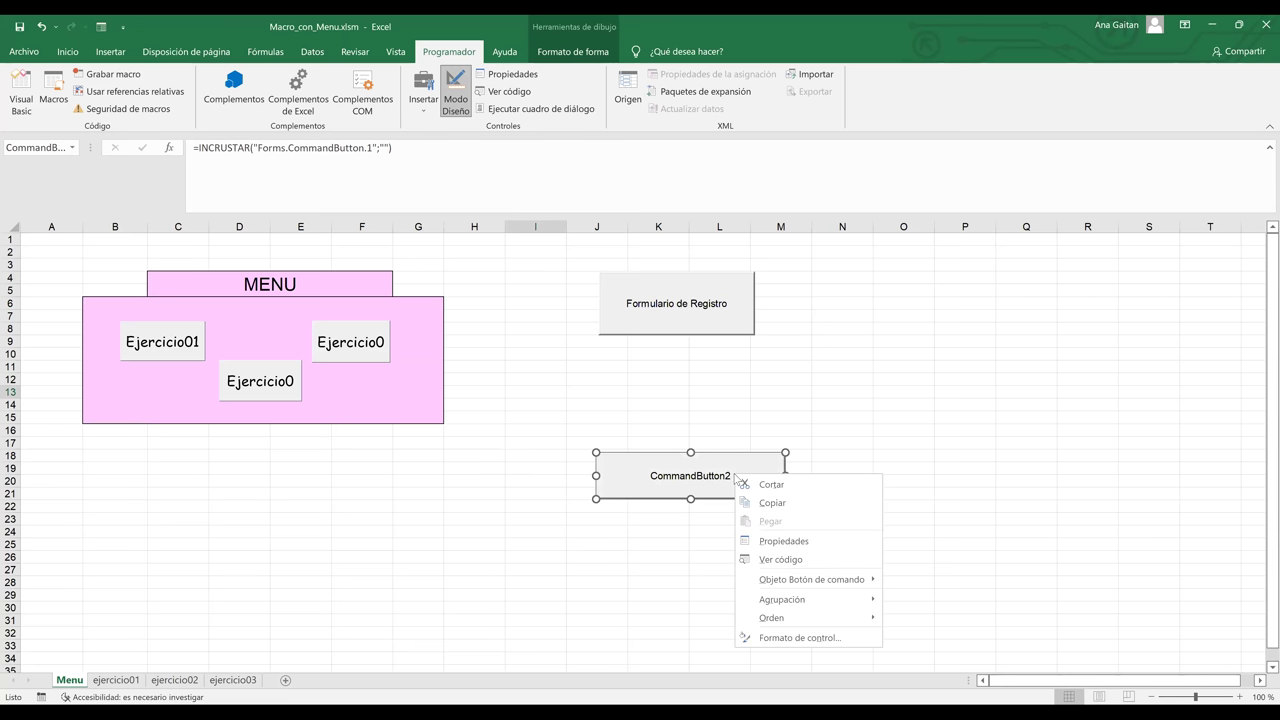
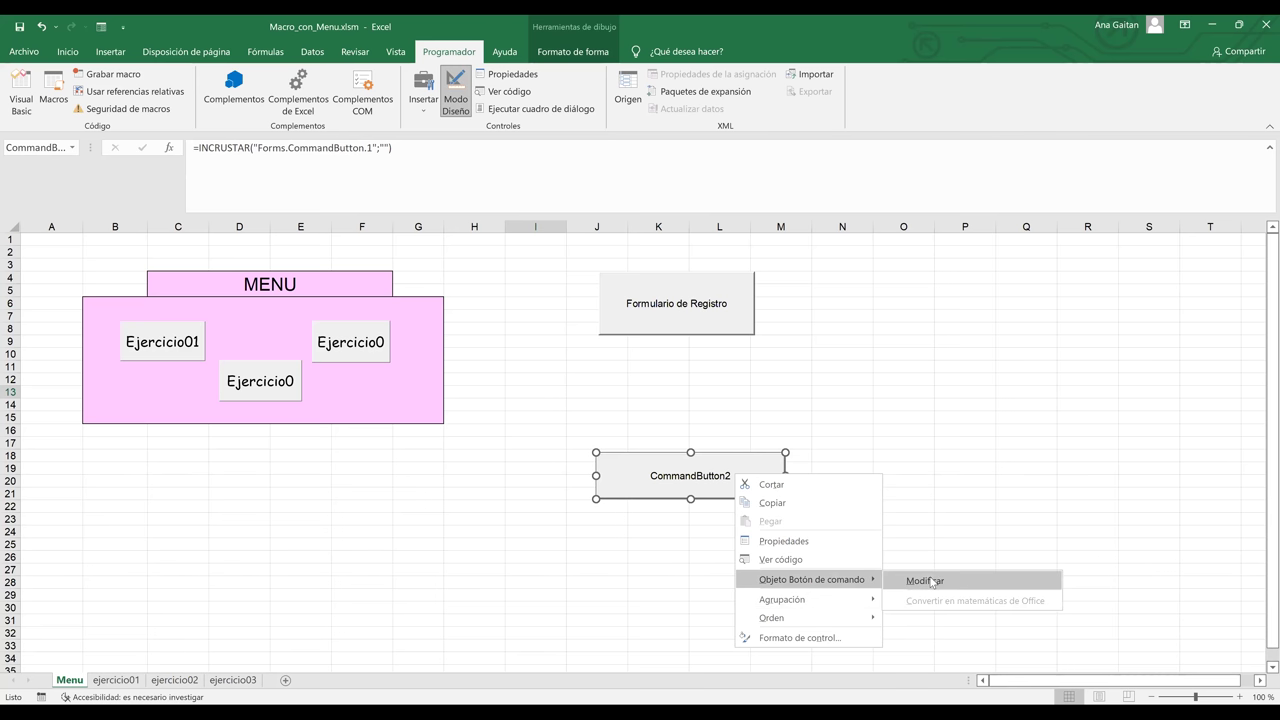
Replace the lower button's caption with 'Formulario de Registro' to match the first button.
left_click(926, 580)
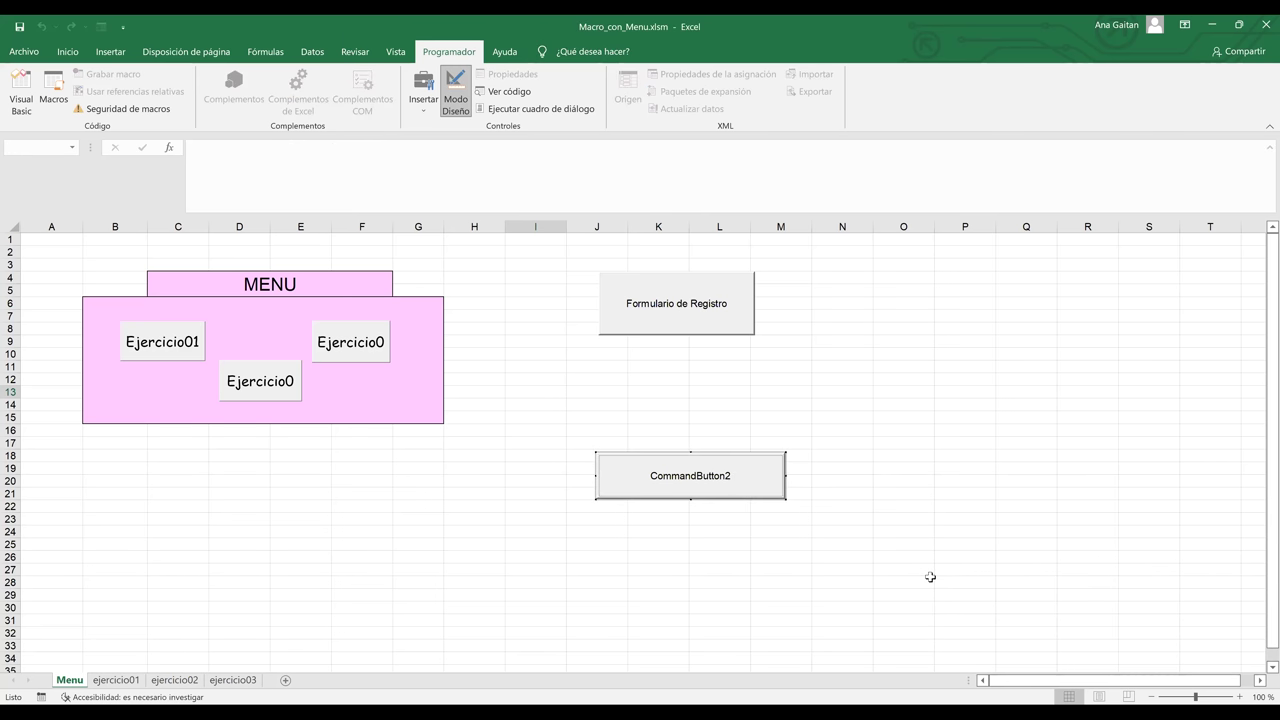
key("BackSpace")
key("BackSpace")
key("BackSpace")
key("BackSpace")
key("BackSpace")
key("BackSpace")
key("BackSpace")
key("BackSpace")
key("BackSpace")
key("BackSpace")
key("BackSpace")
key("BackSpace")
key("BackSpace")
key("BackSpace")
type("Formulario de Regi")
type("stro")
left_click(867, 506)
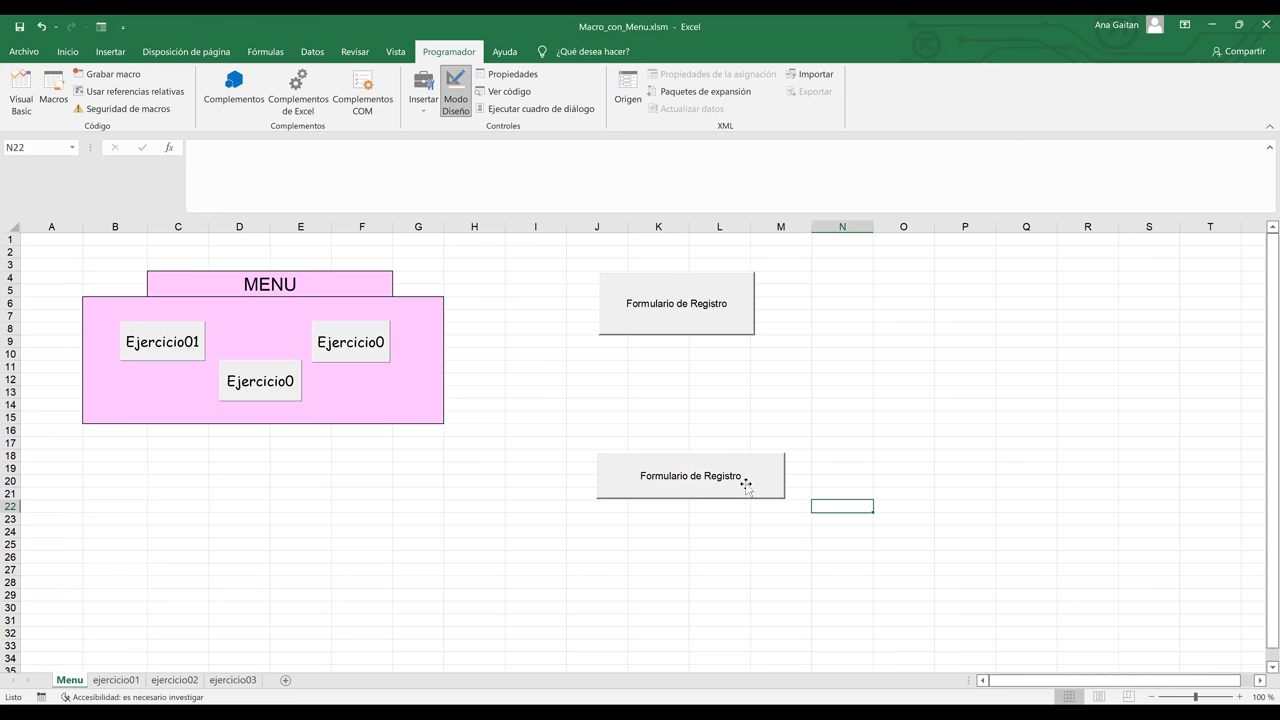
left_click(746, 484)
right_click(746, 484)
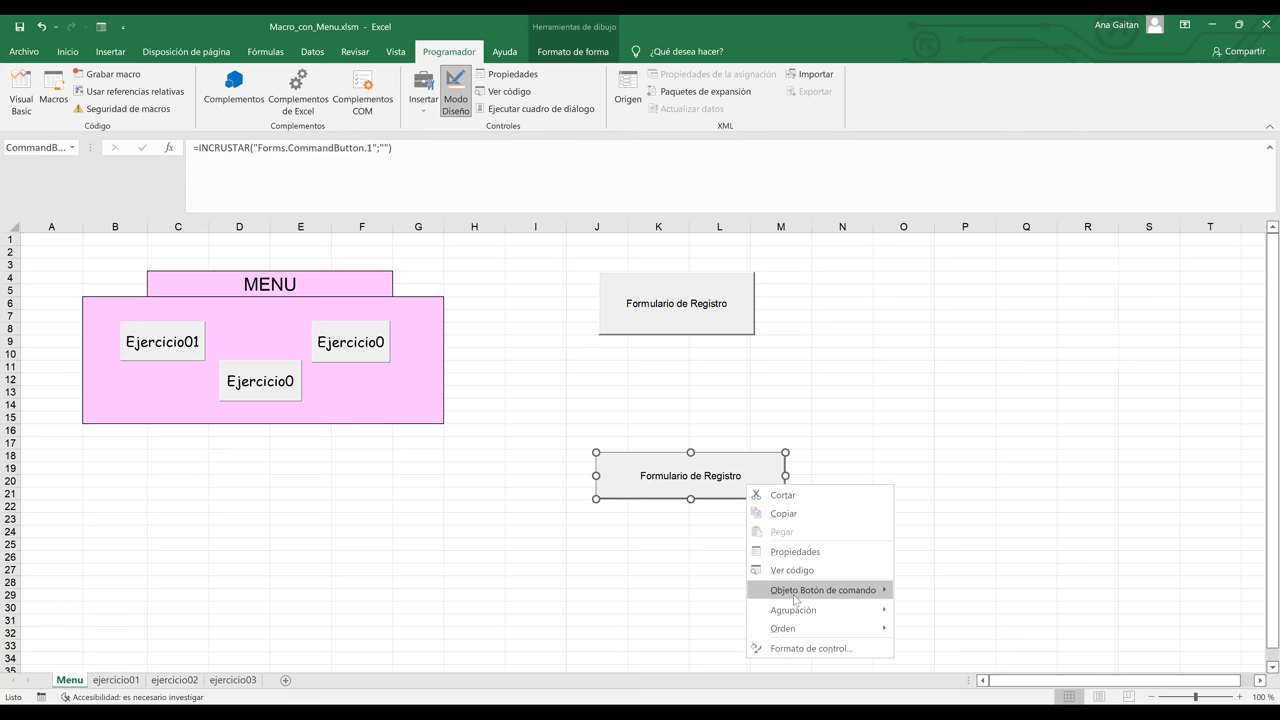
mouse_move(822, 590)
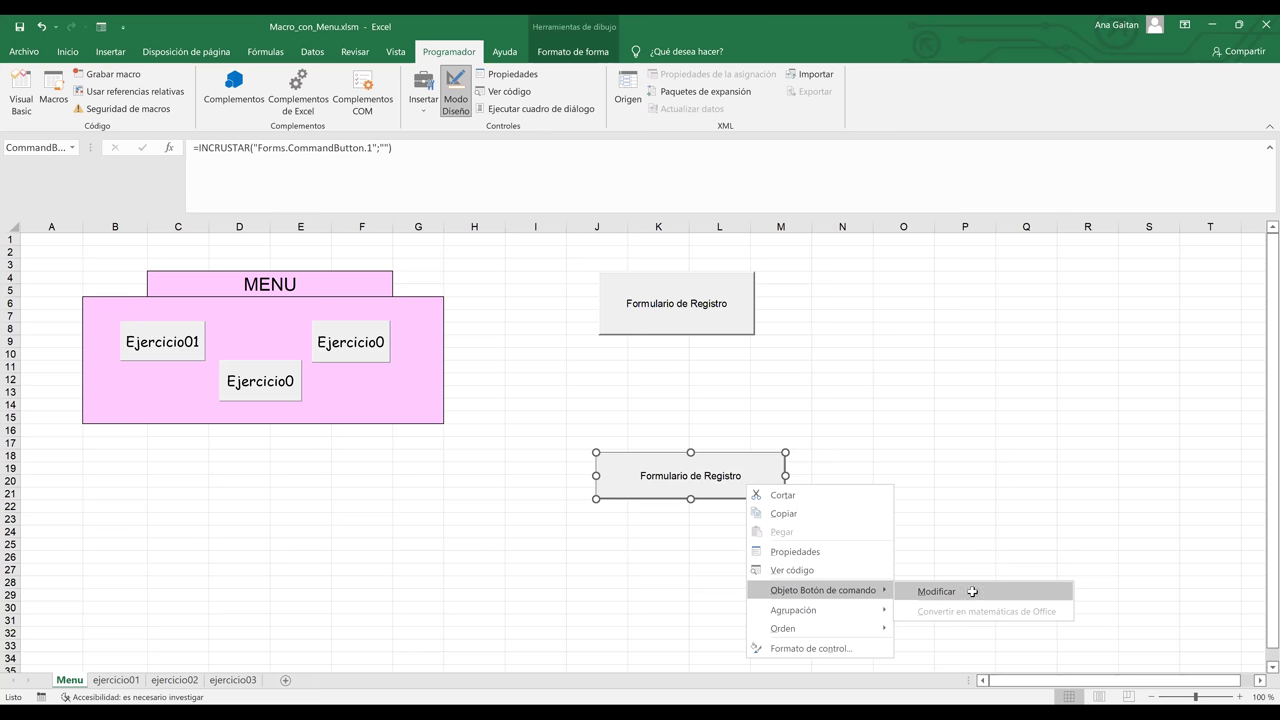
left_click(972, 592)
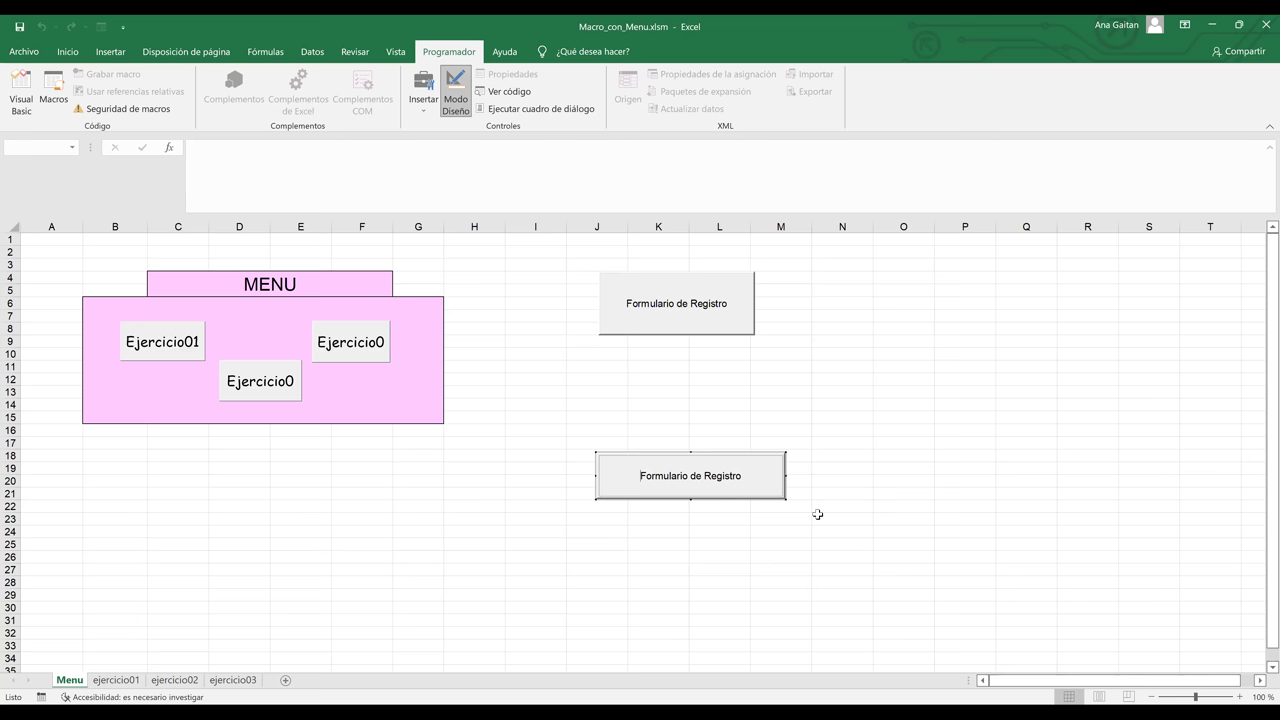
left_click(817, 514)
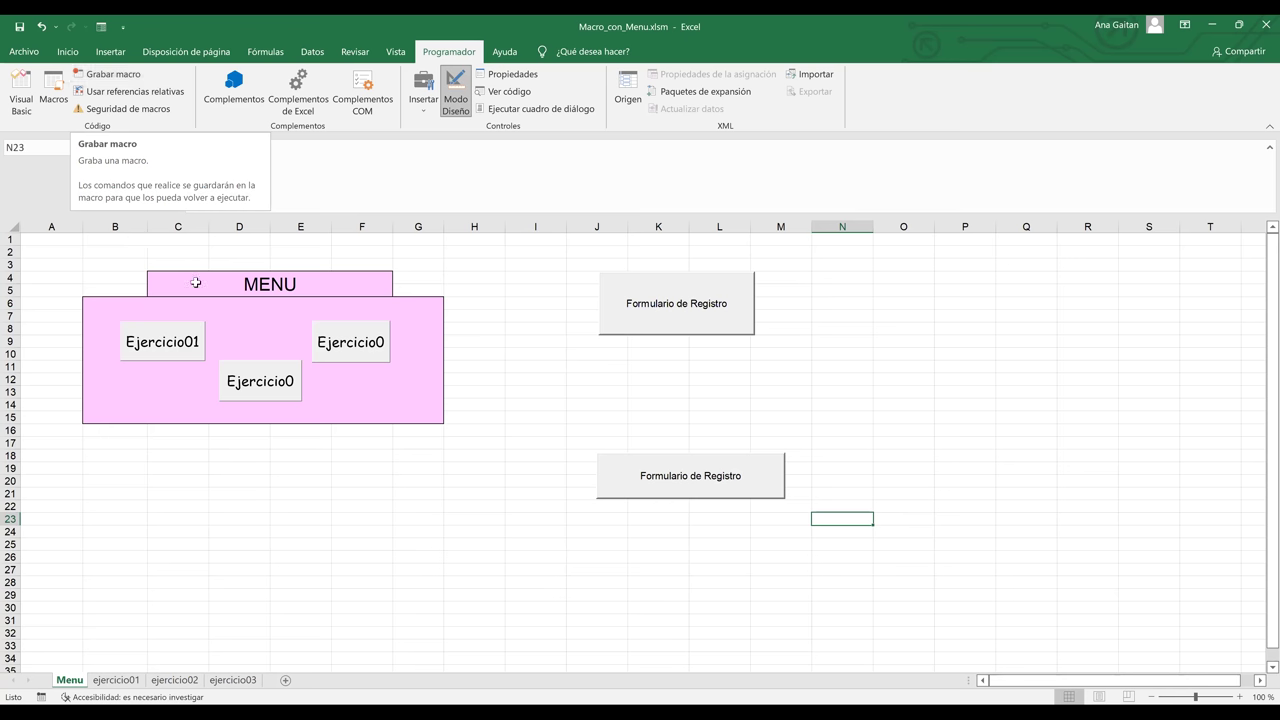
left_click(111, 80)
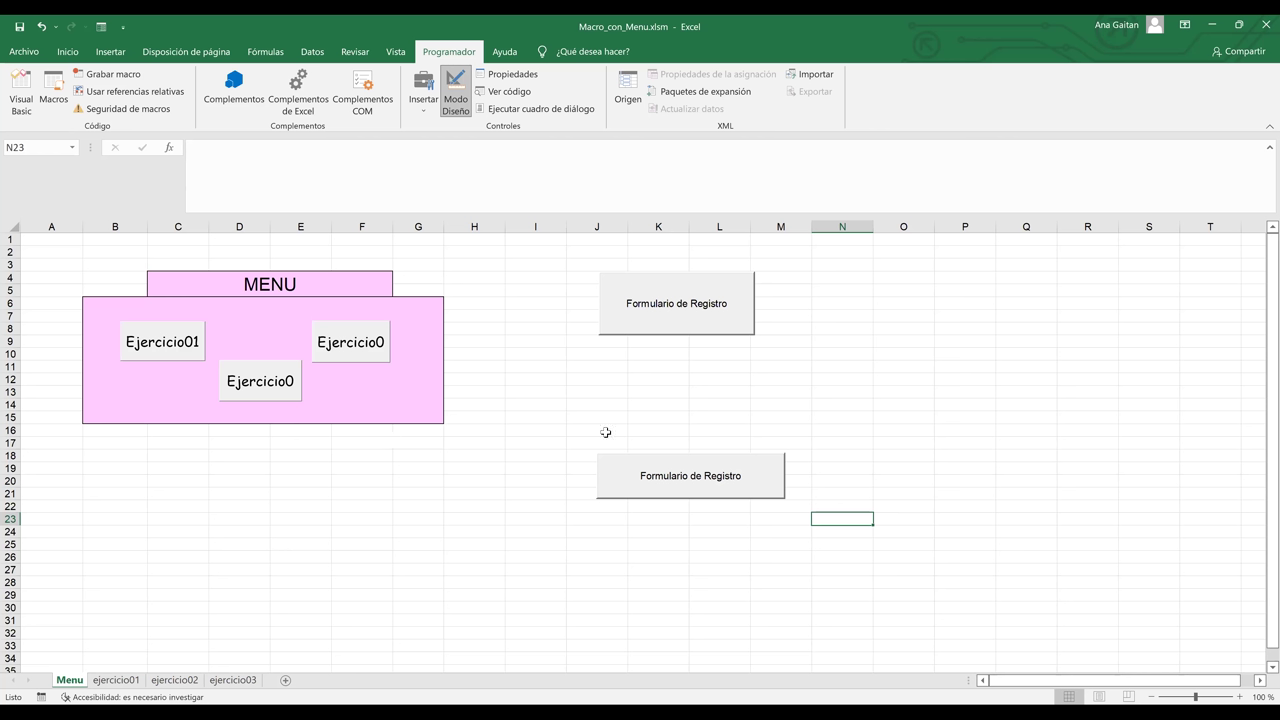
Open the lower button's click code via Ver código, then return to the Excel sheet.
double_click(672, 460)
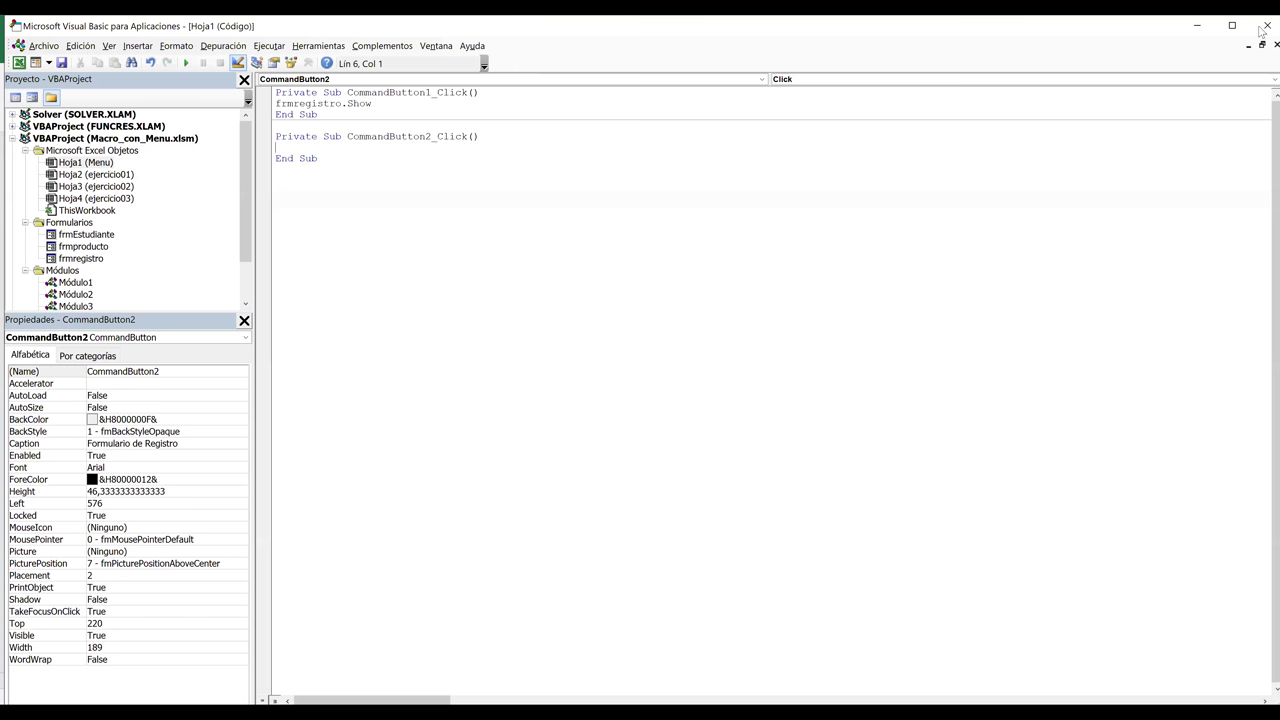
left_click(1266, 25)
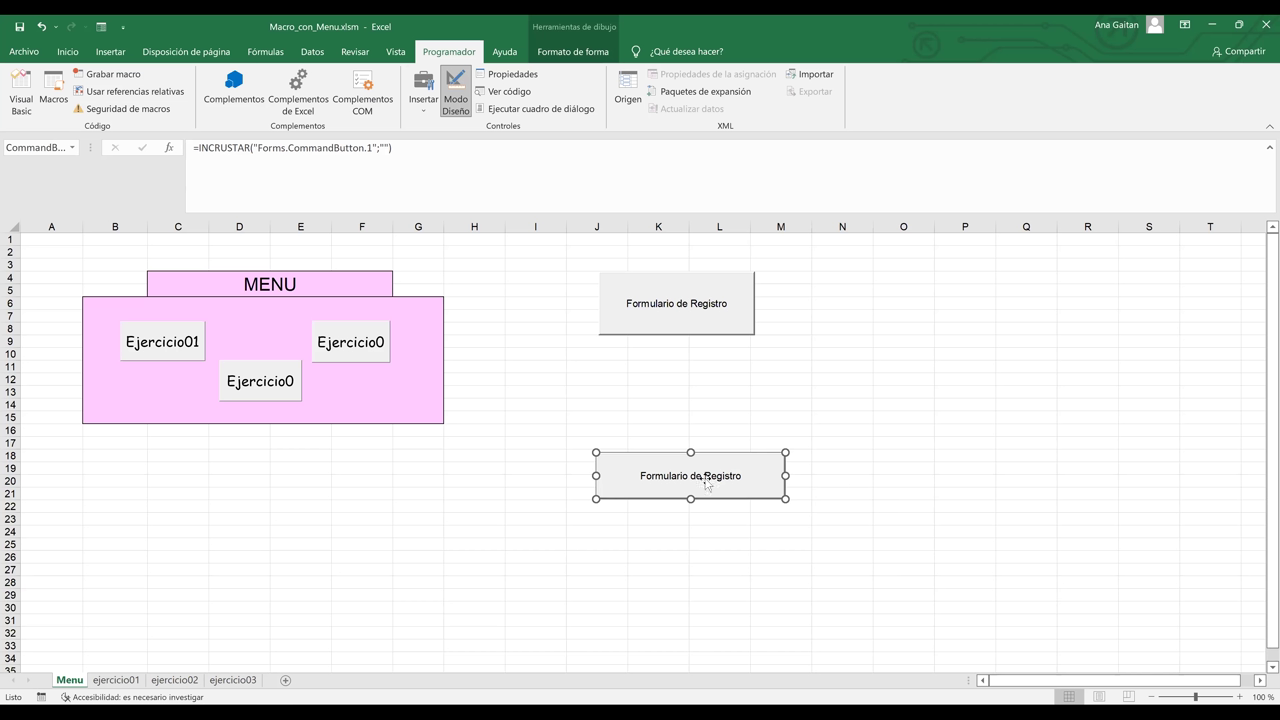
right_click(706, 482)
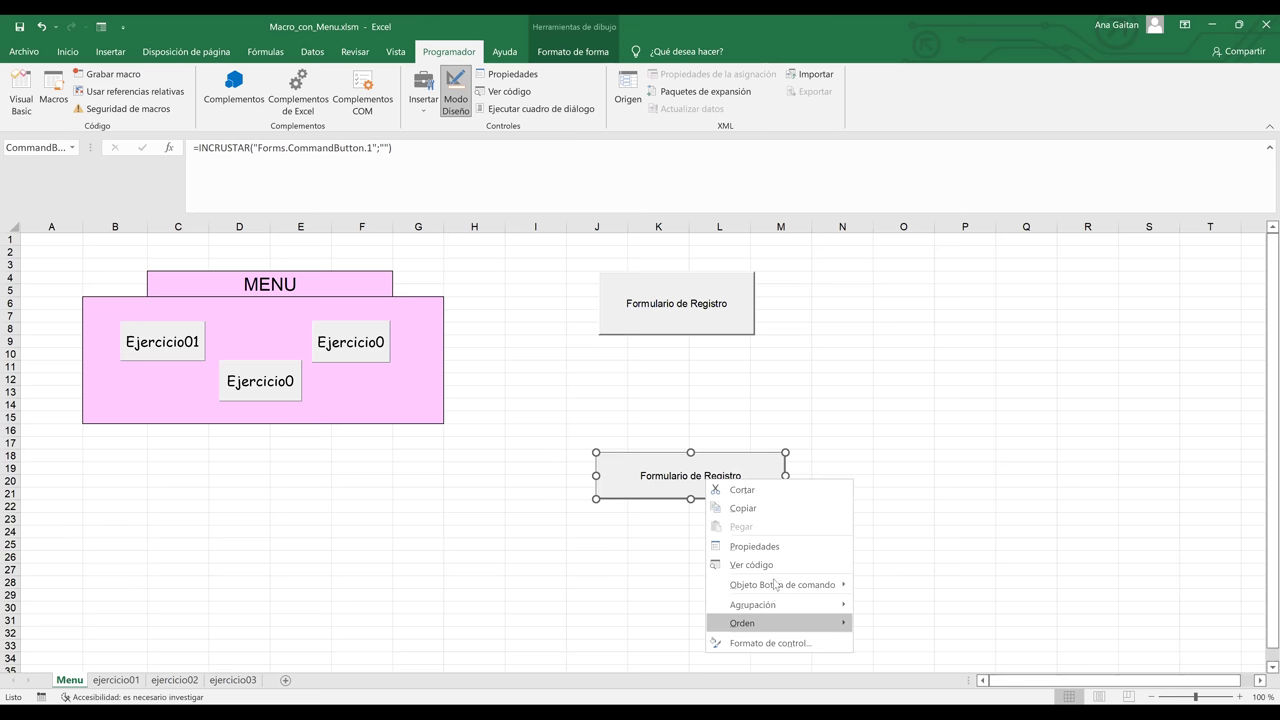
left_click(773, 566)
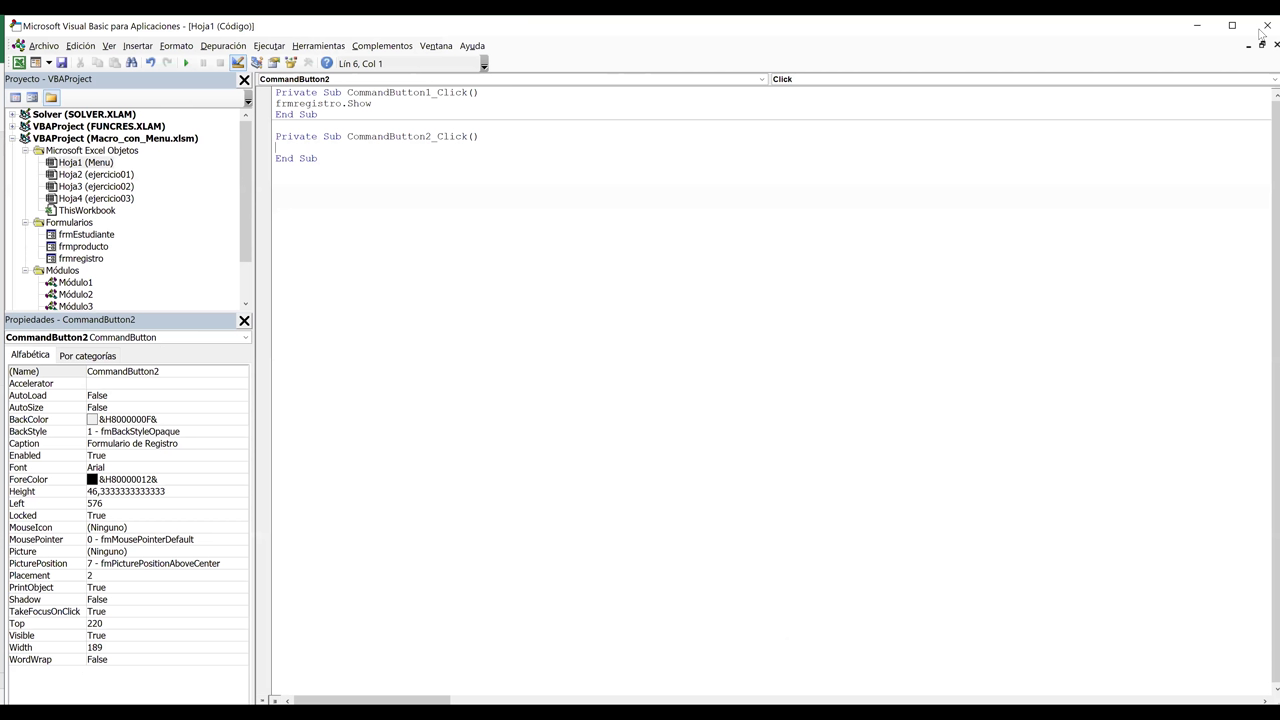
key("alt+F11")
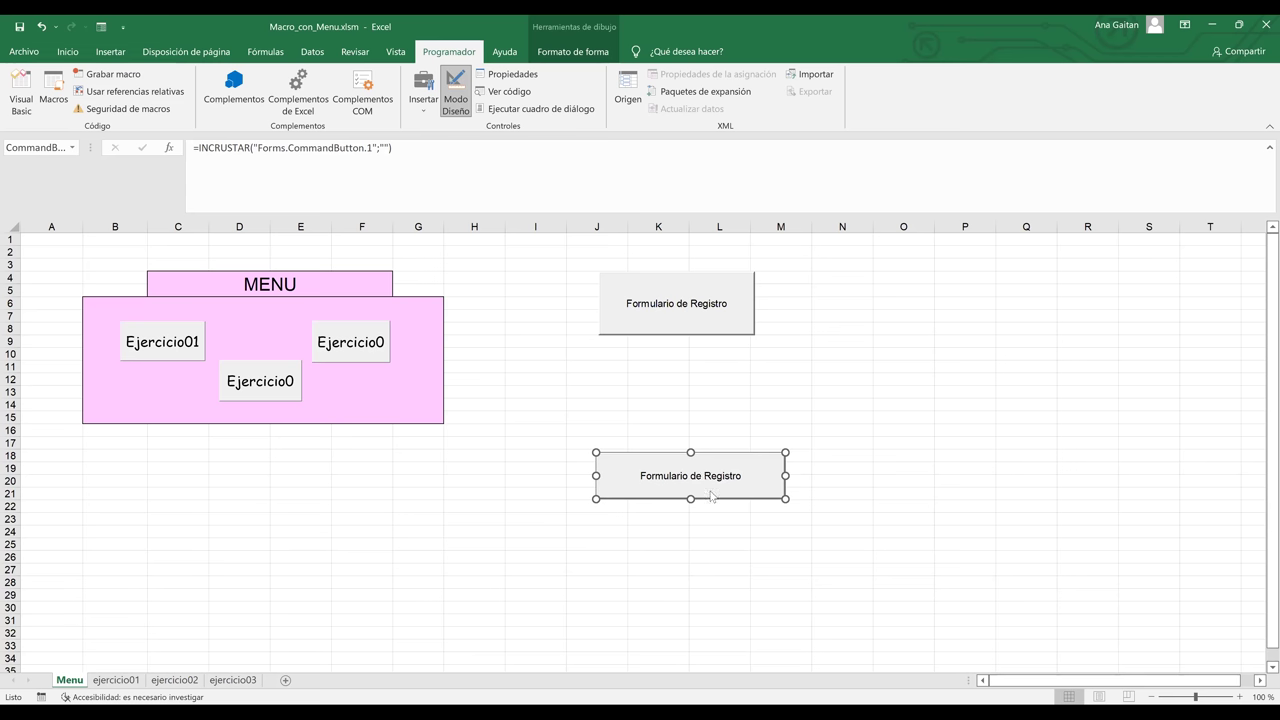
Reopen the lower button's code and place the cursor inside the empty CommandButton2_Click procedure.
right_click(711, 496)
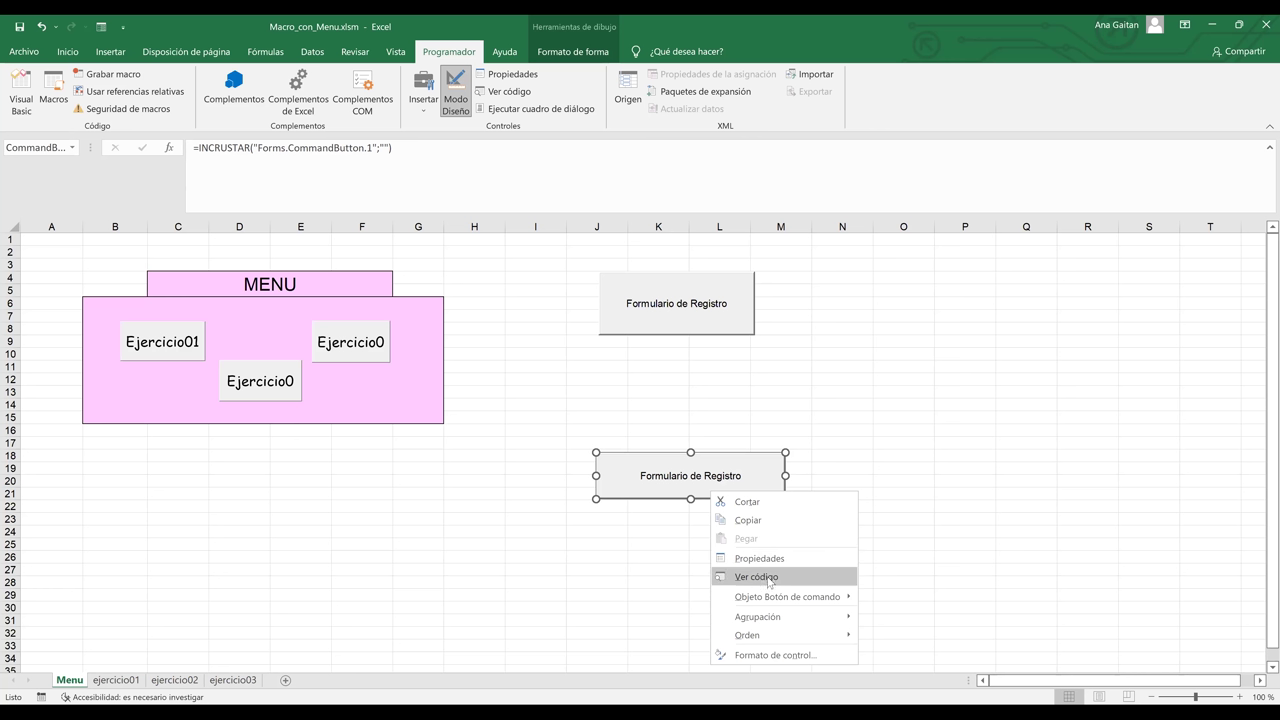
left_click(767, 578)
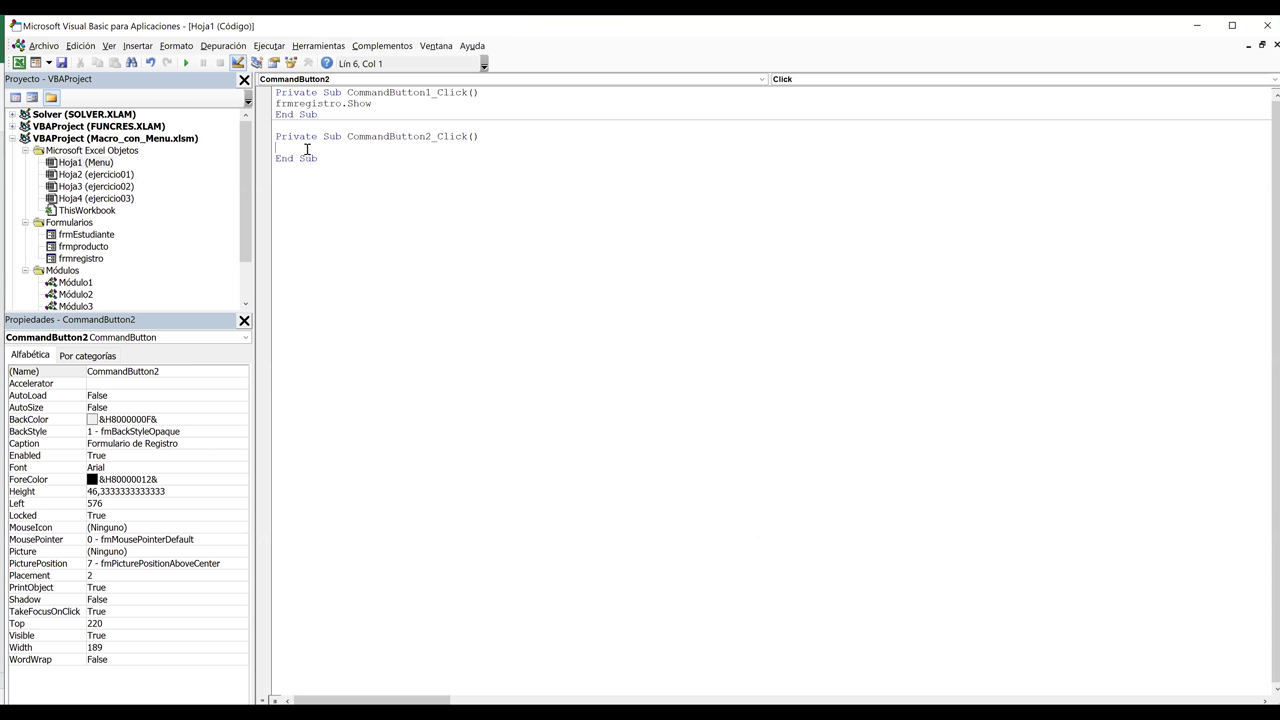
left_click(370, 136)
left_click(432, 136, "shift")
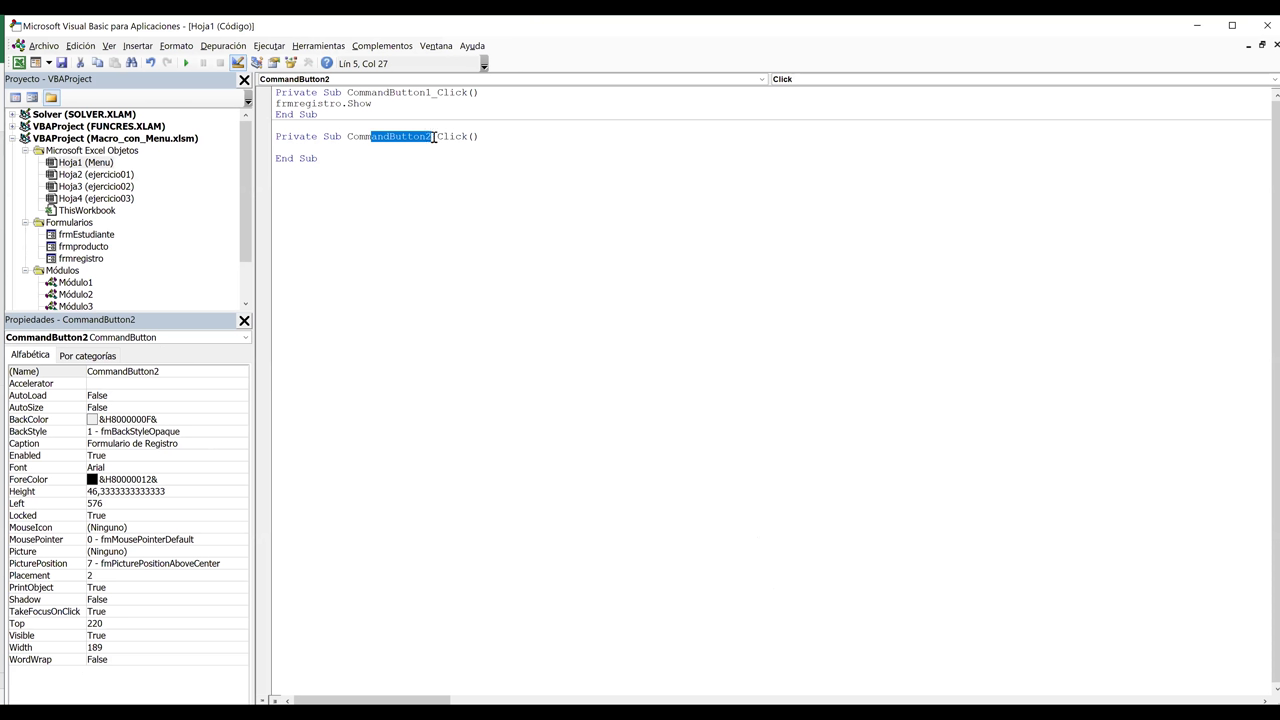
left_click(336, 147)
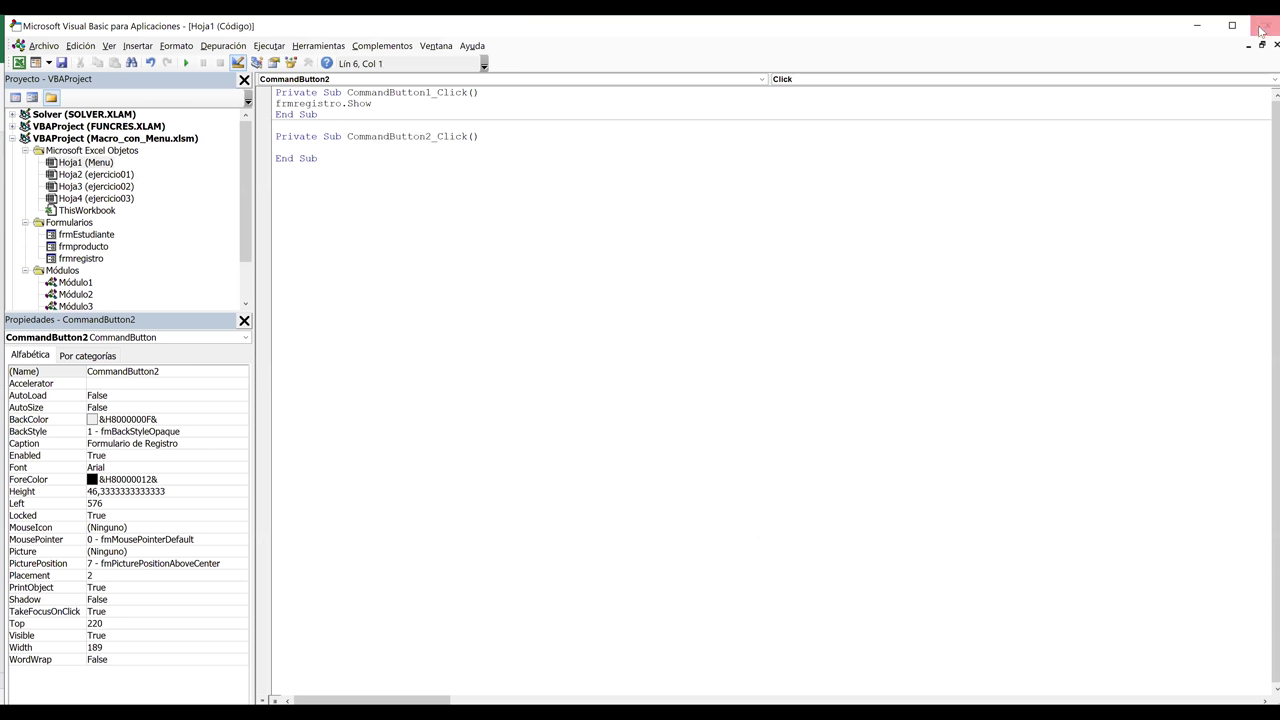
key("alt+F11")
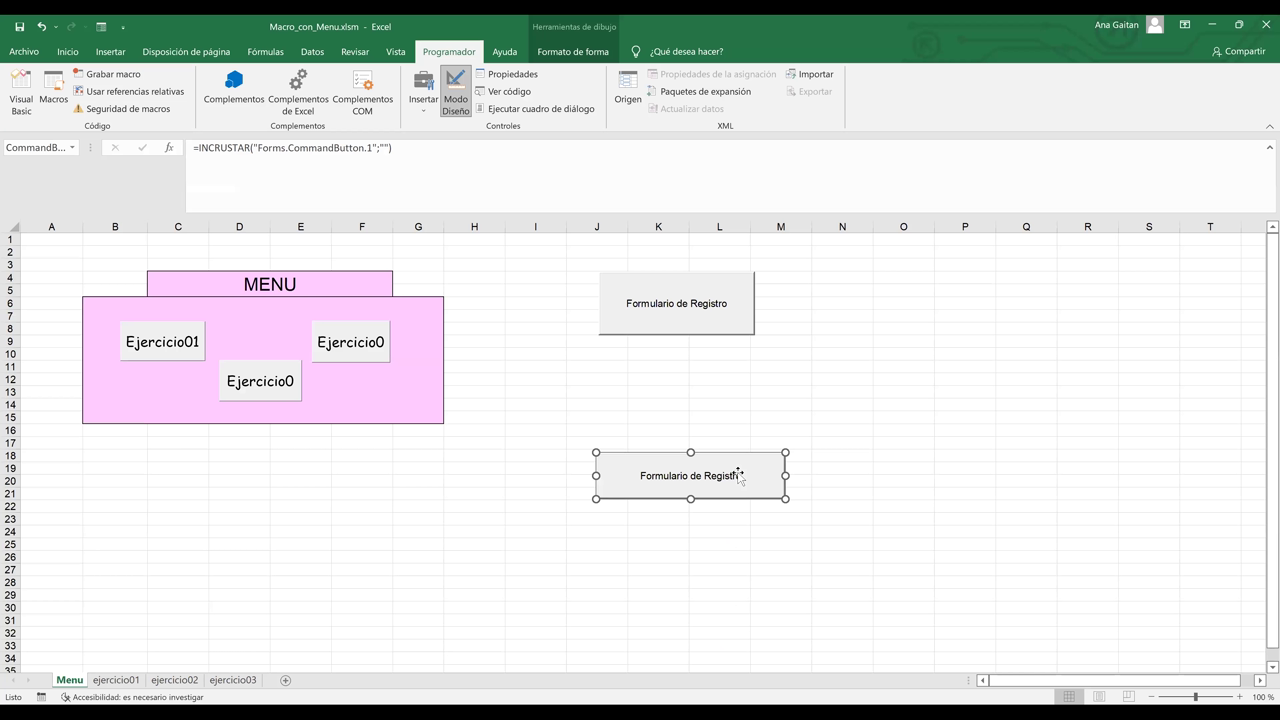
right_click(738, 472)
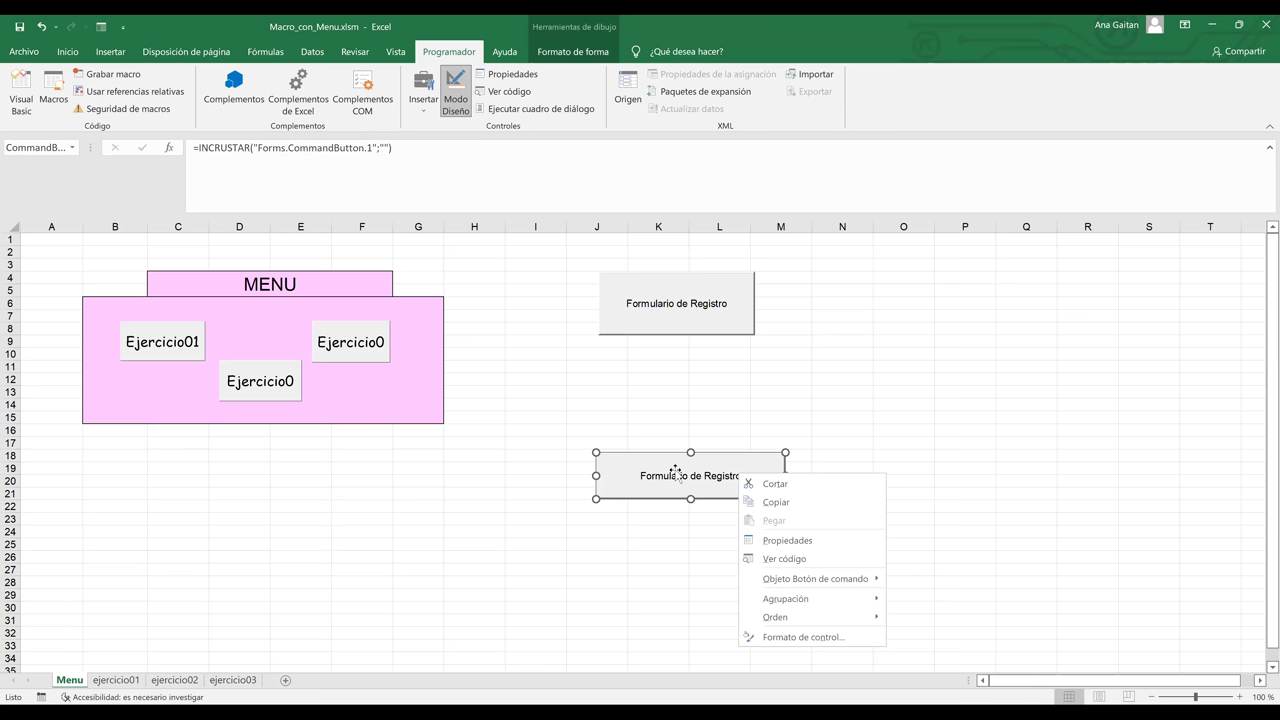
left_click(678, 476)
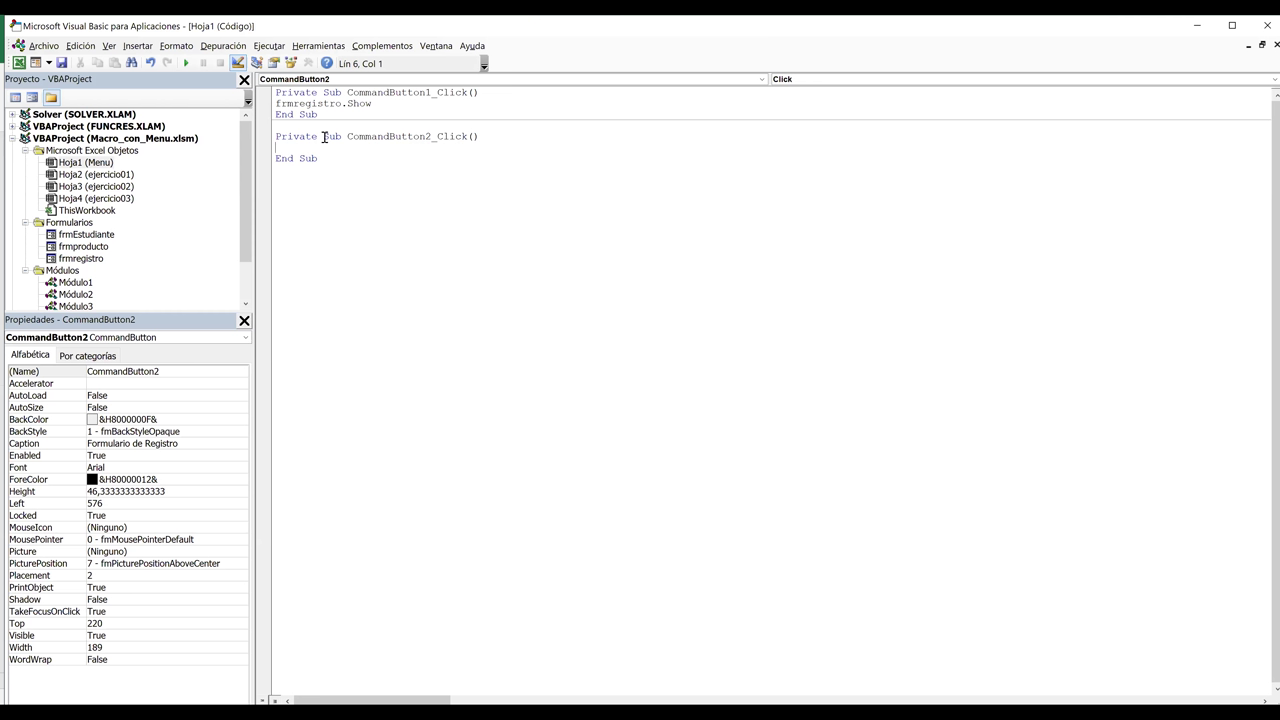
Write frmregistro.Show inside CommandButton2_Click, copying the first button's form-opening line.
type("fr")
type("m")
left_click_drag(281, 103, 371, 104)
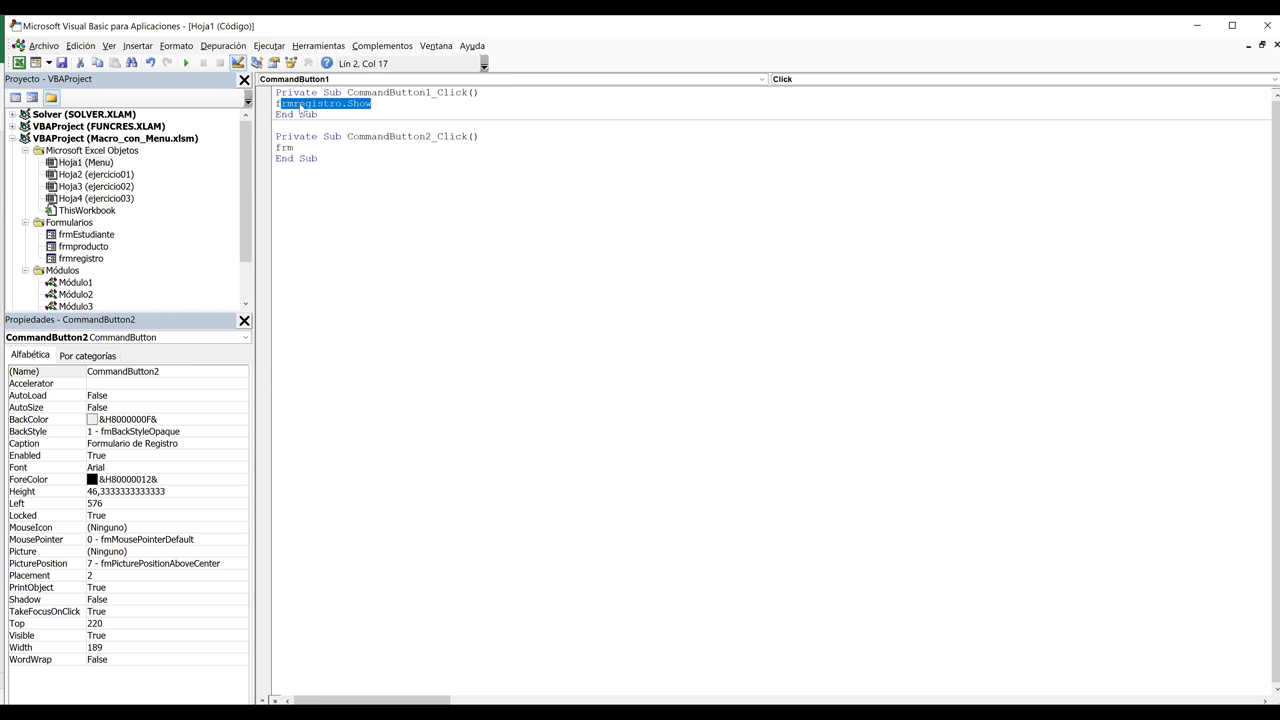
left_click(329, 104)
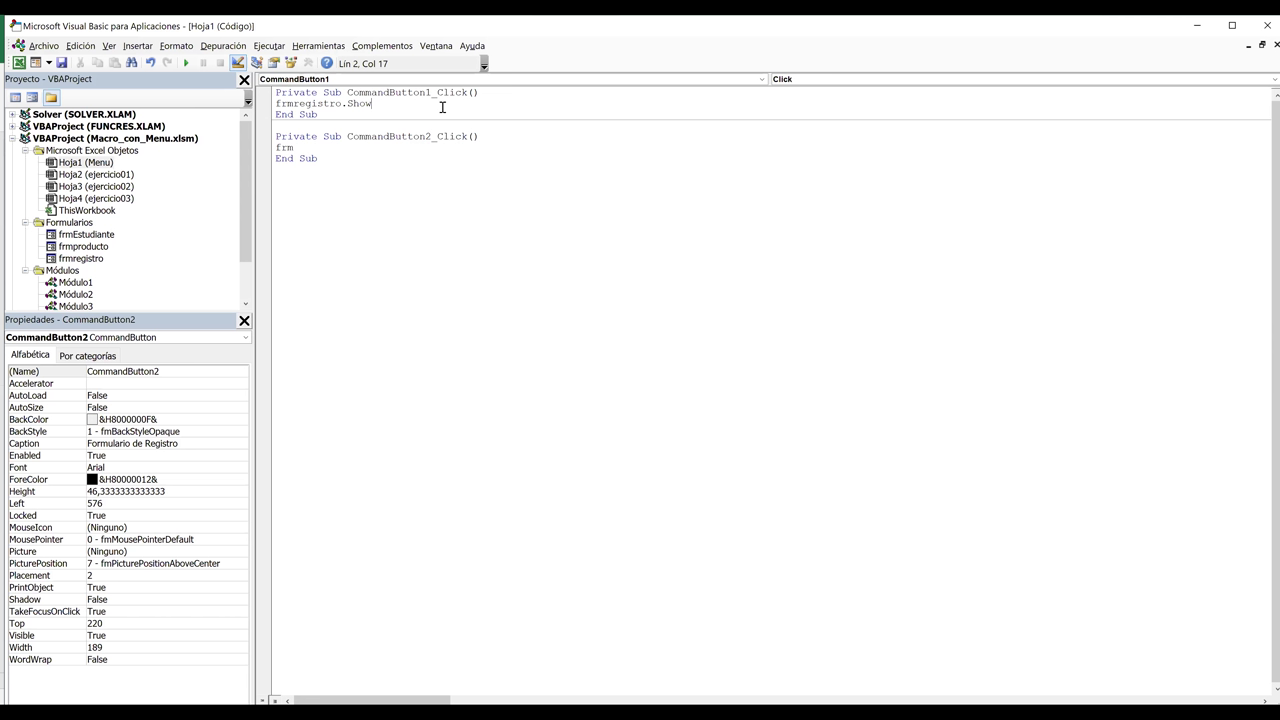
left_click_drag(377, 136, 465, 136)
left_click(297, 147)
type("res")
key("BackSpace")
type("g")
type("istro")
type(".sh")
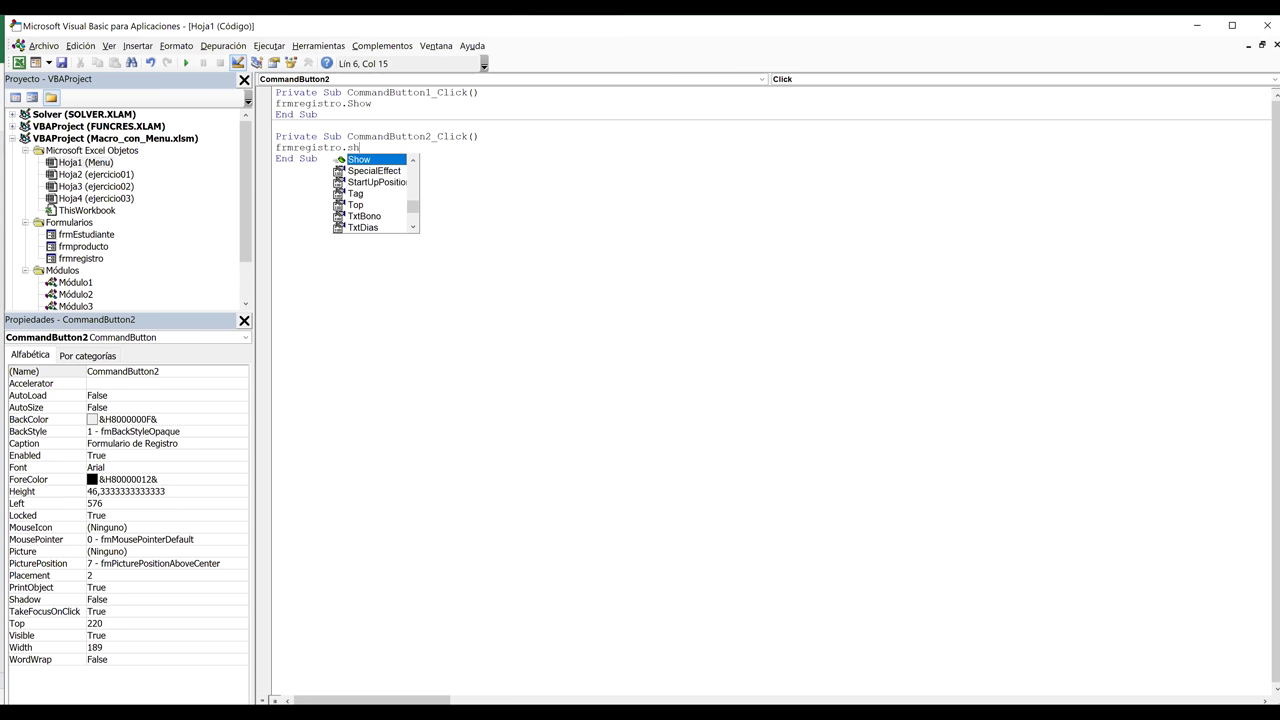
type("ow")
left_click(397, 156)
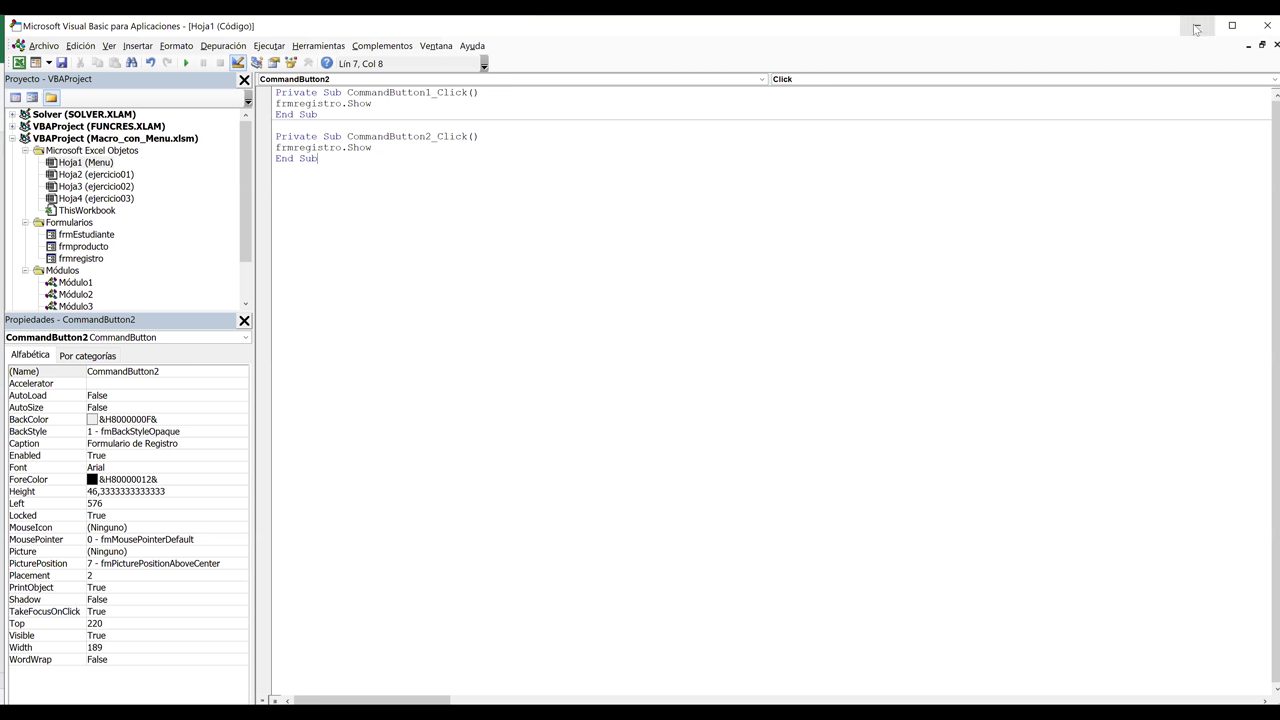
Back in Excel's Menu sheet, turn off Modo Diseño and select cells in column S.
key("Return")
key("alt+F11")
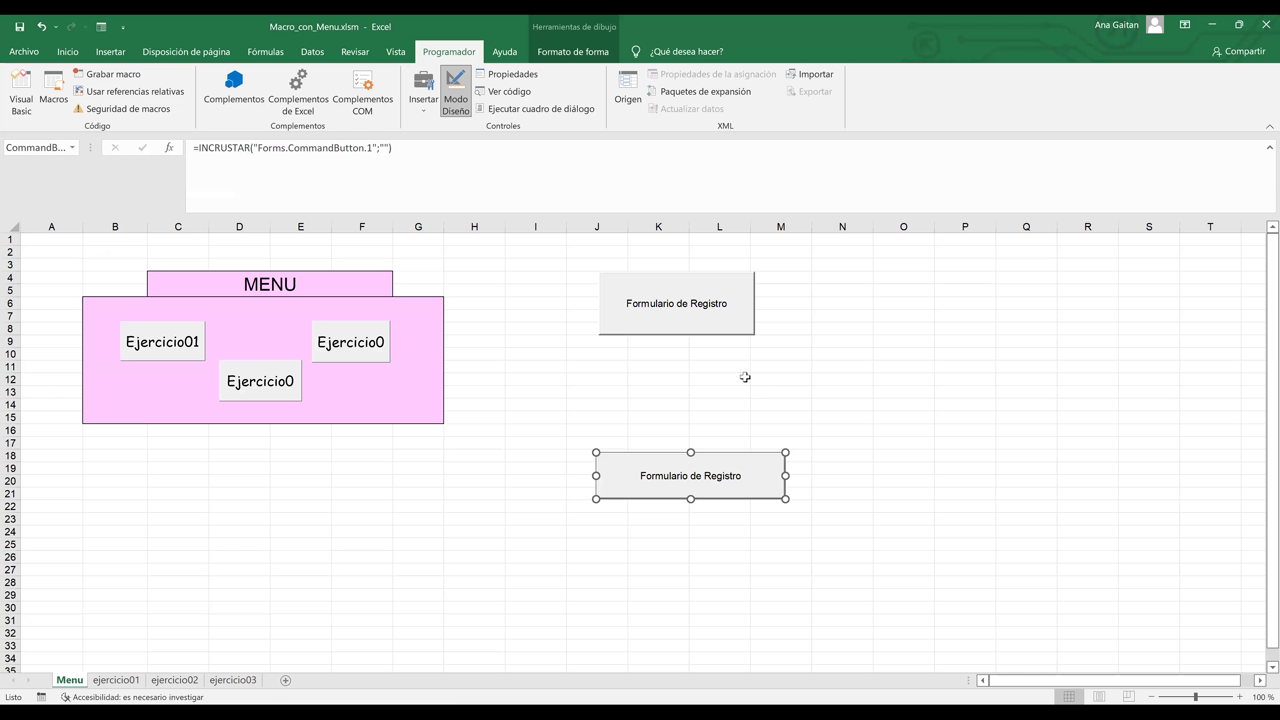
left_click(582, 397)
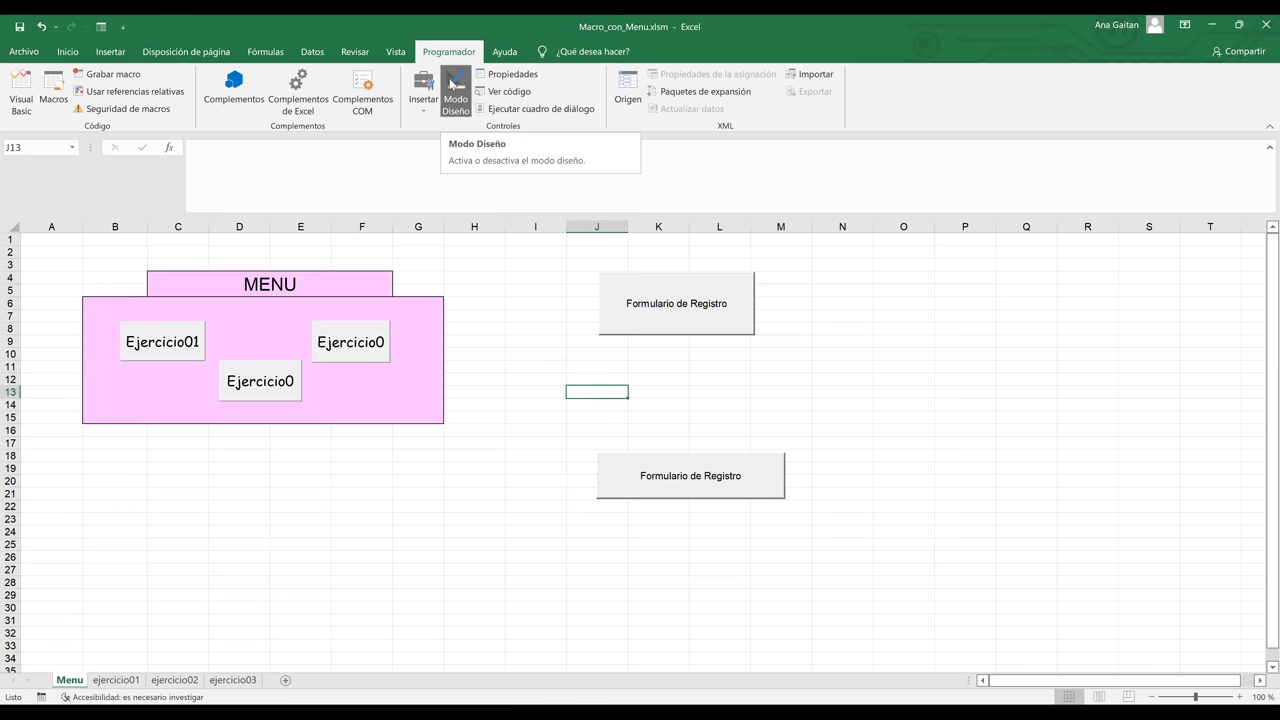
left_click(453, 84)
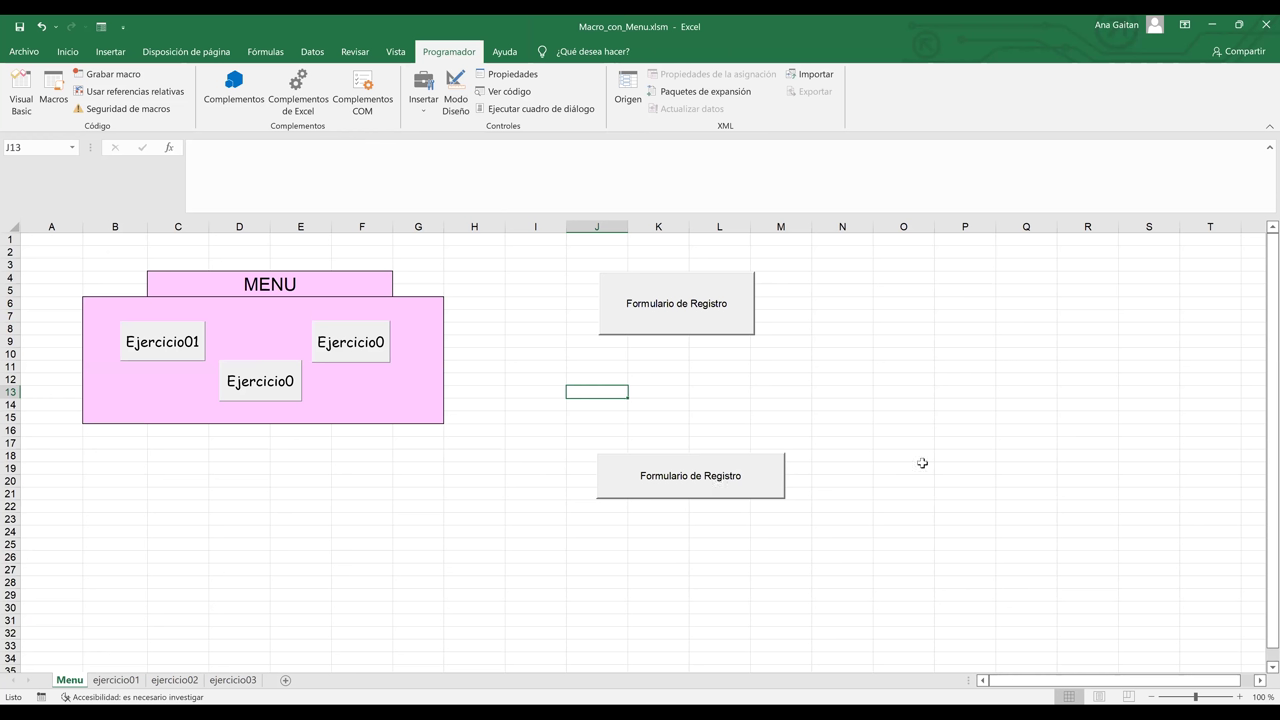
left_click(1146, 290)
left_click(1143, 356)
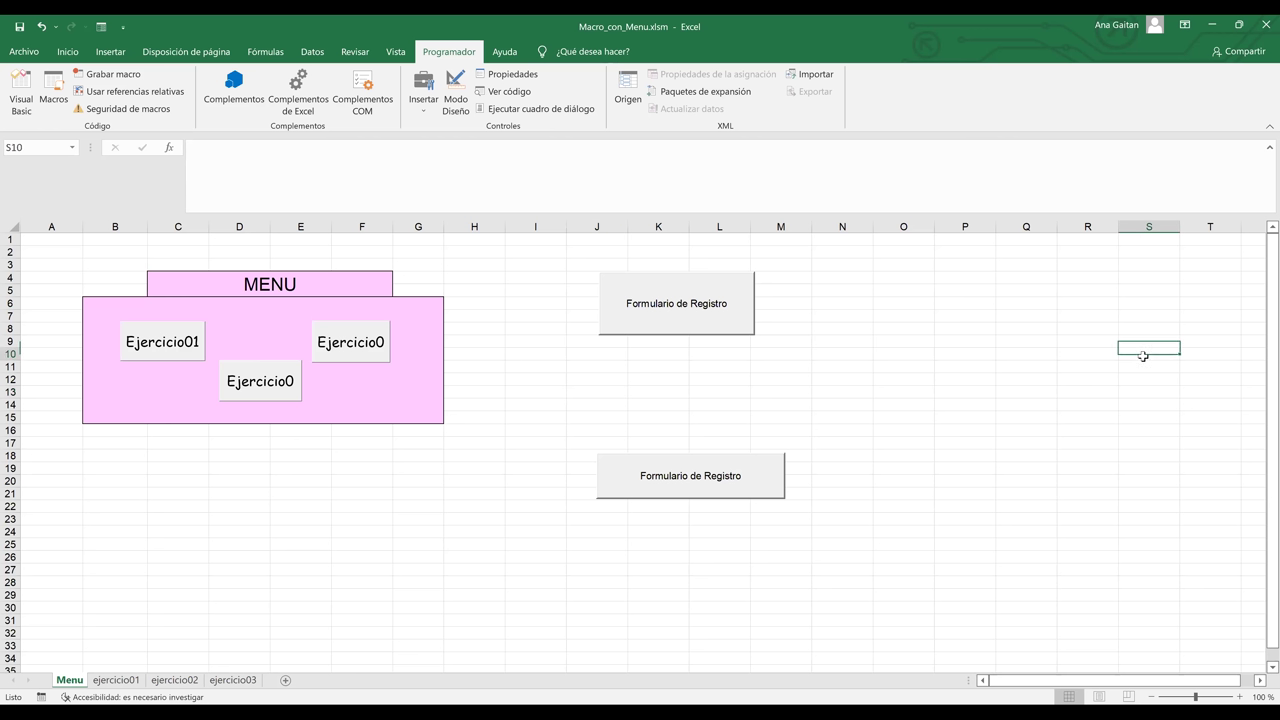
left_click(1148, 432)
left_click(1140, 458)
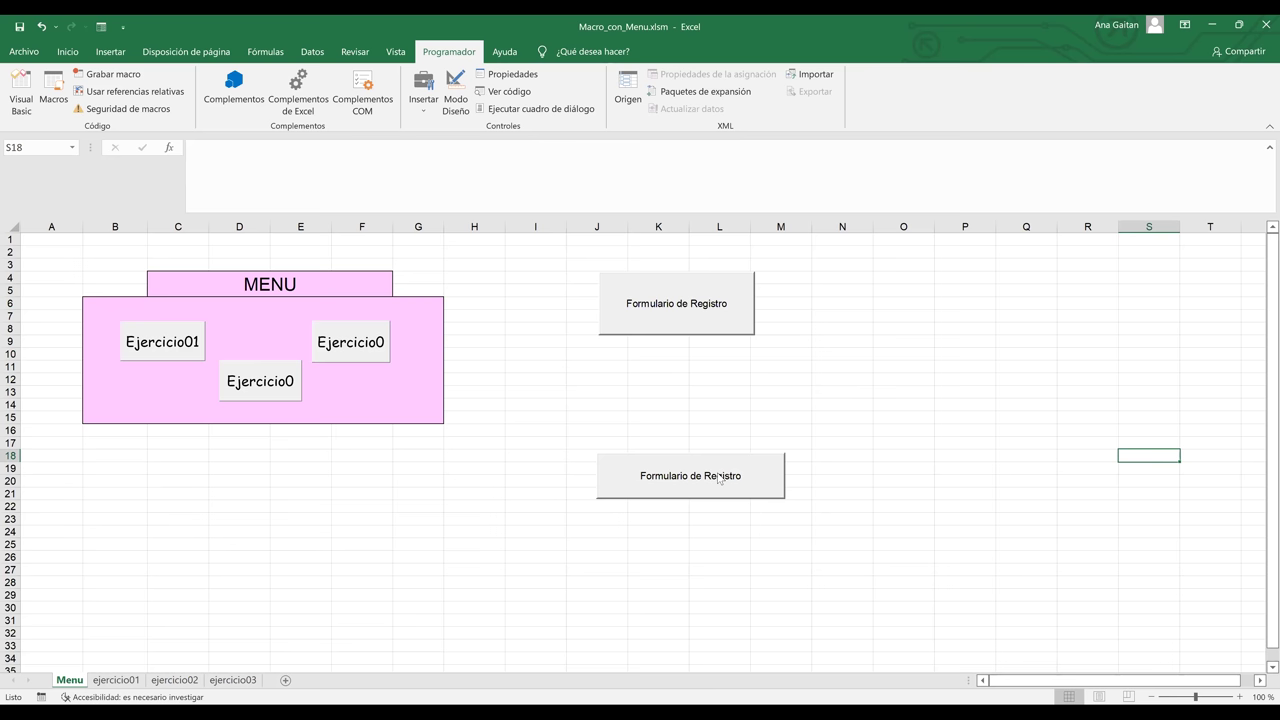
Run the lower Formulario de Registro button, move the Registro form aside, then close it.
left_click(718, 479)
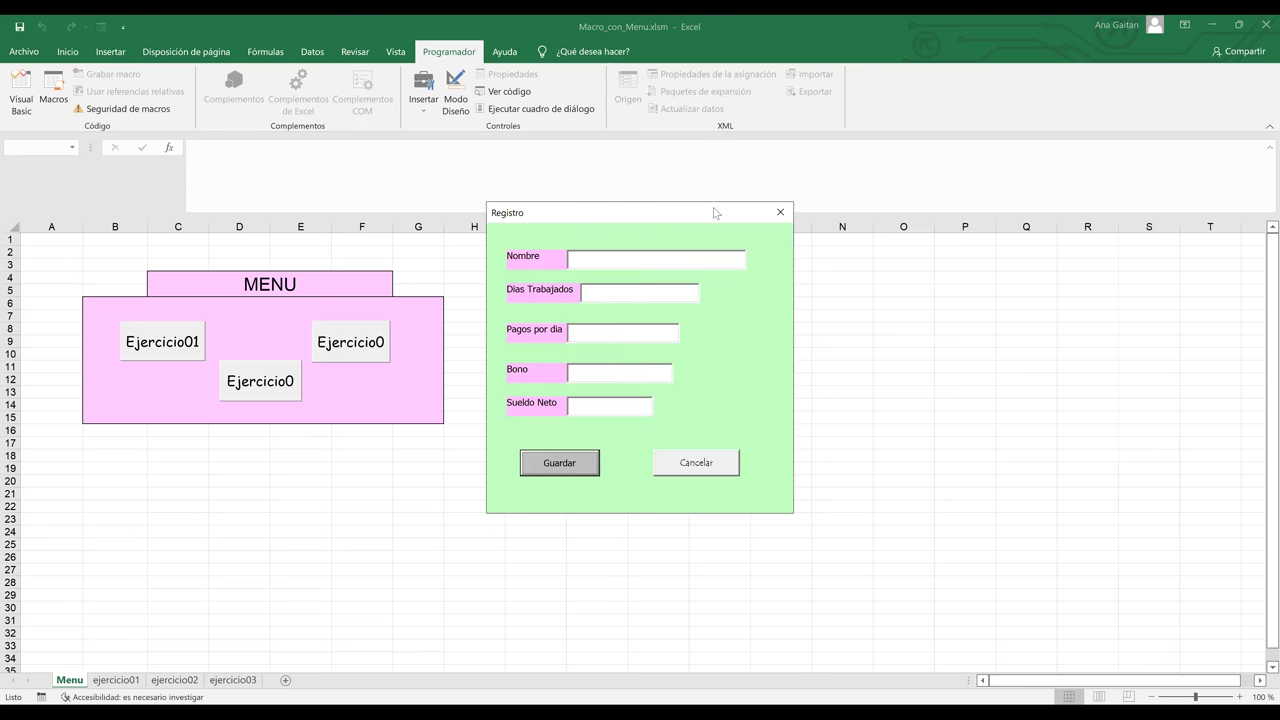
left_click_drag(715, 212, 1065, 258)
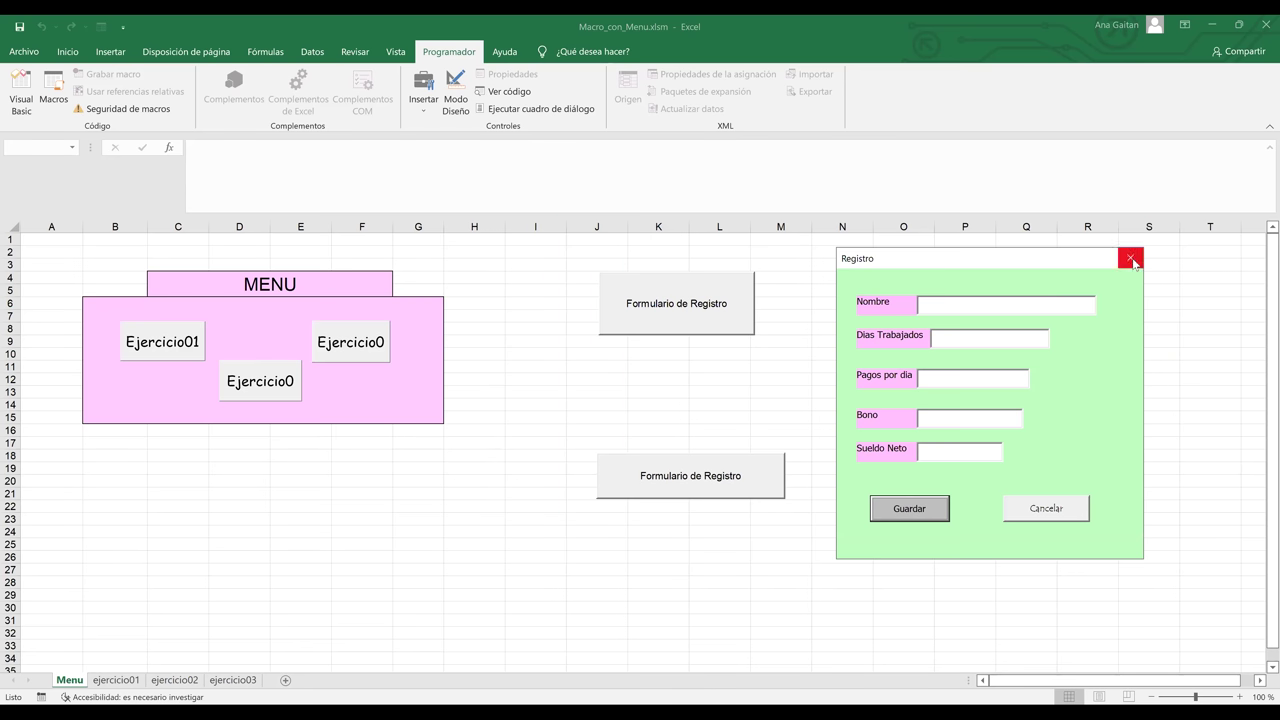
left_click(1132, 258)
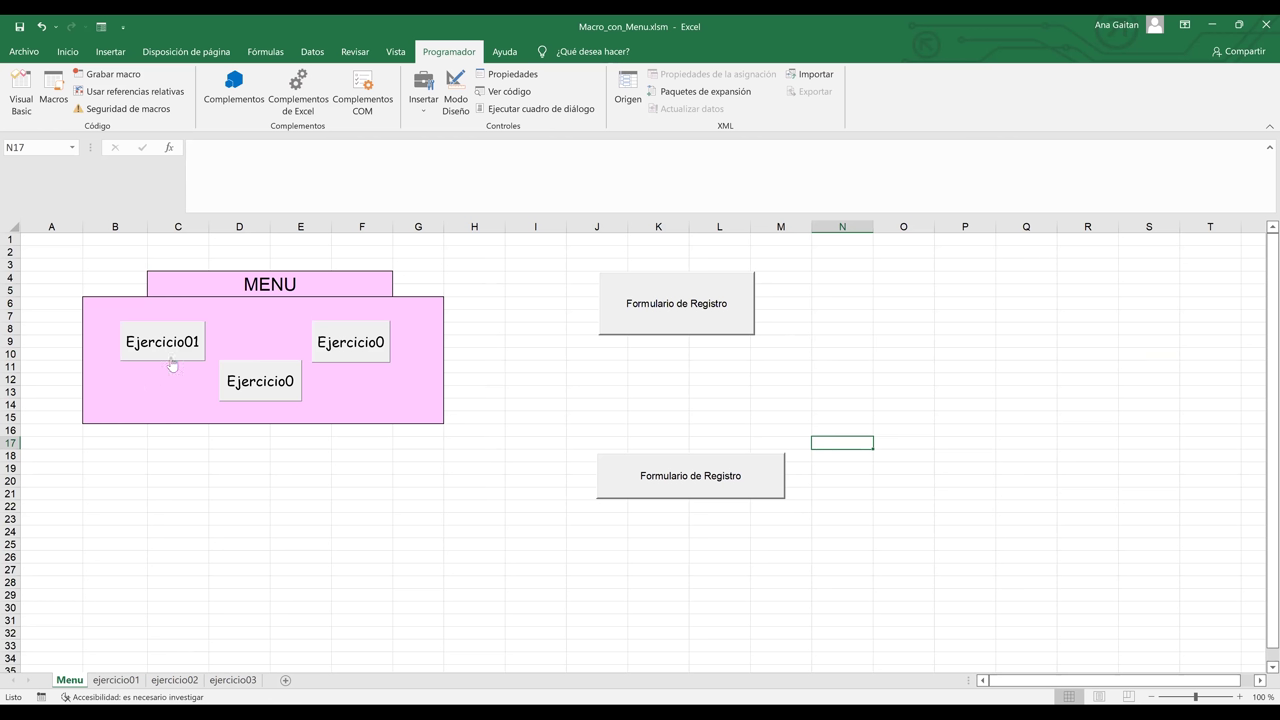
Open the Insertar controls gallery and dismiss it without inserting anything.
left_click(422, 112)
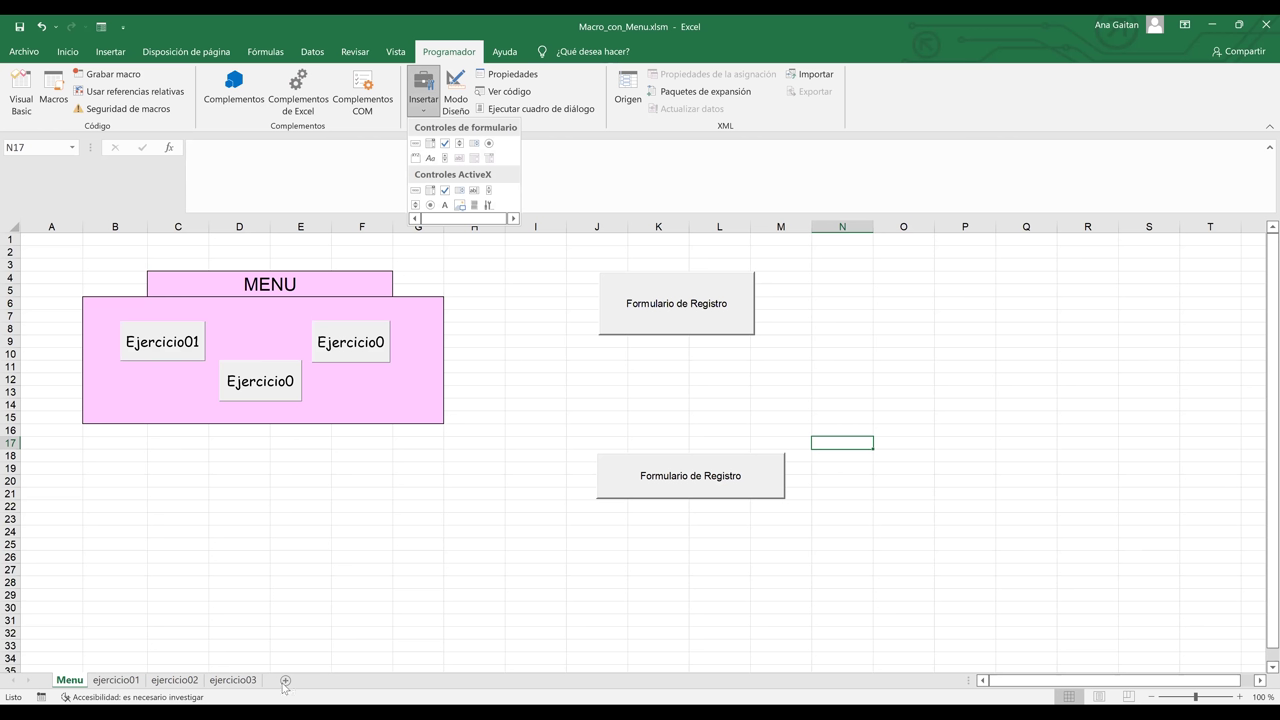
left_click(297, 628)
left_click(300, 620)
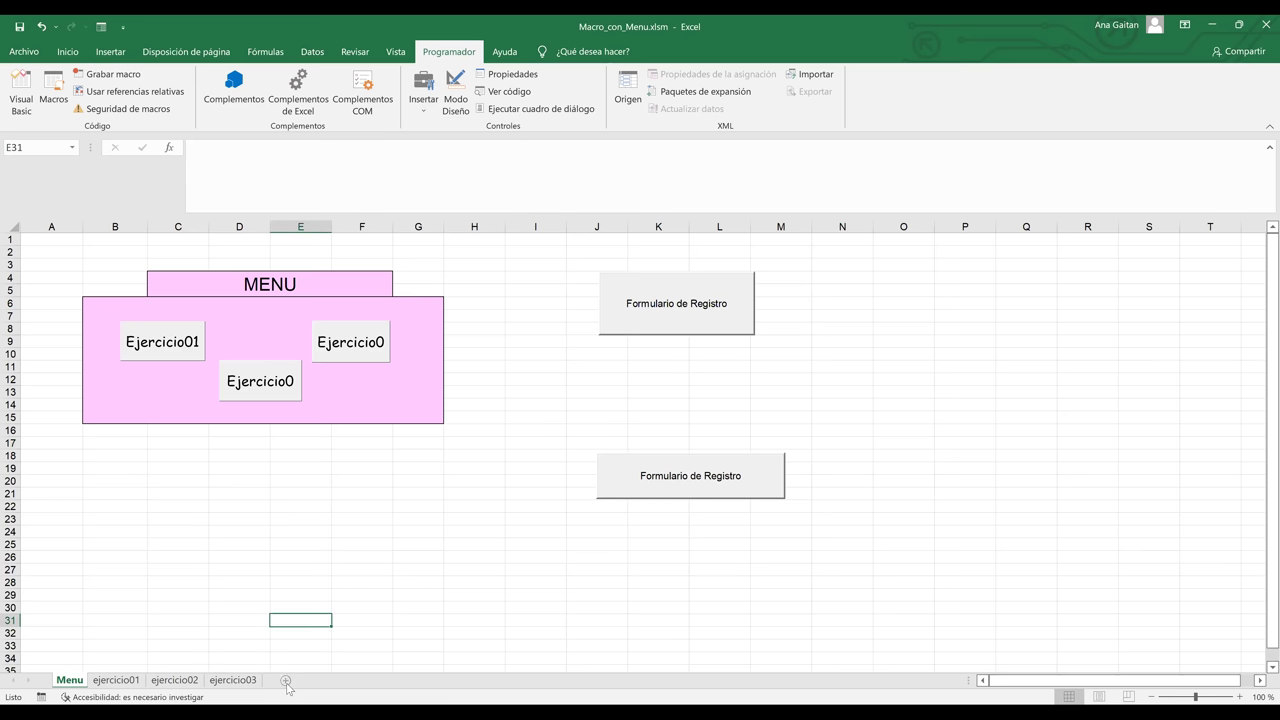
Insert a new blank worksheet after Menu and rename it Ventas.
left_click(286, 681)
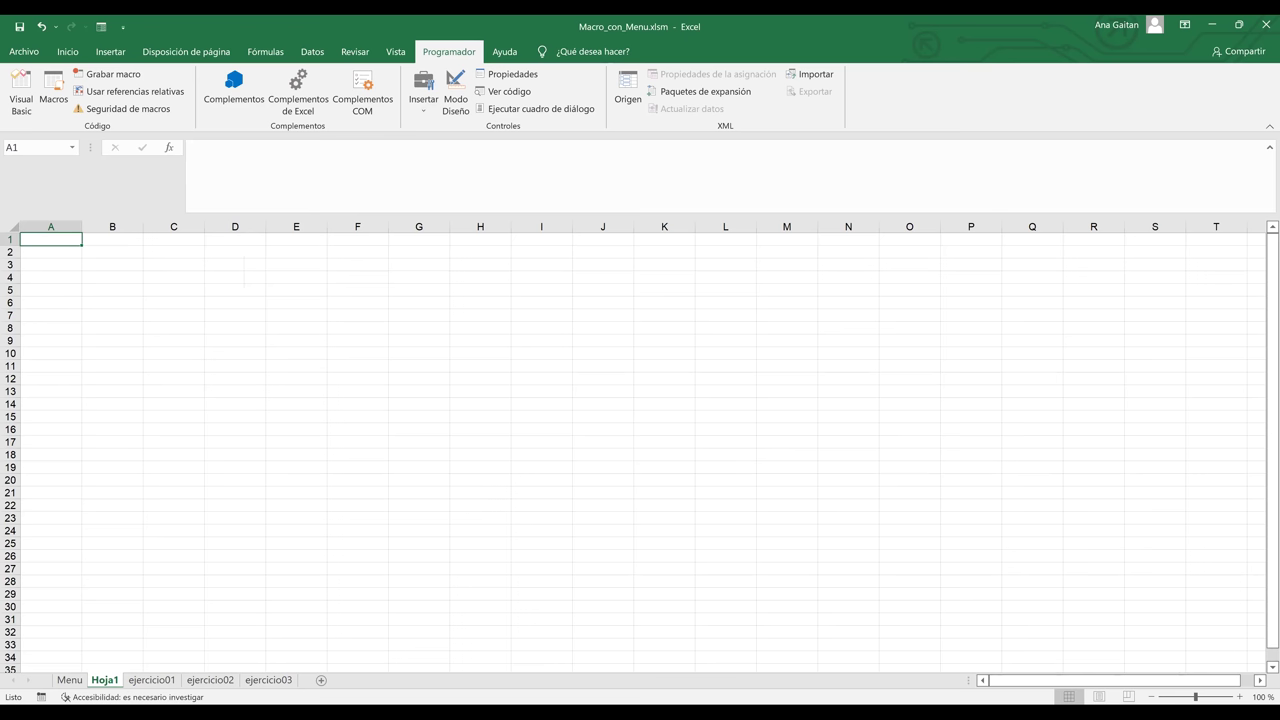
double_click(113, 680)
key("BackSpace")
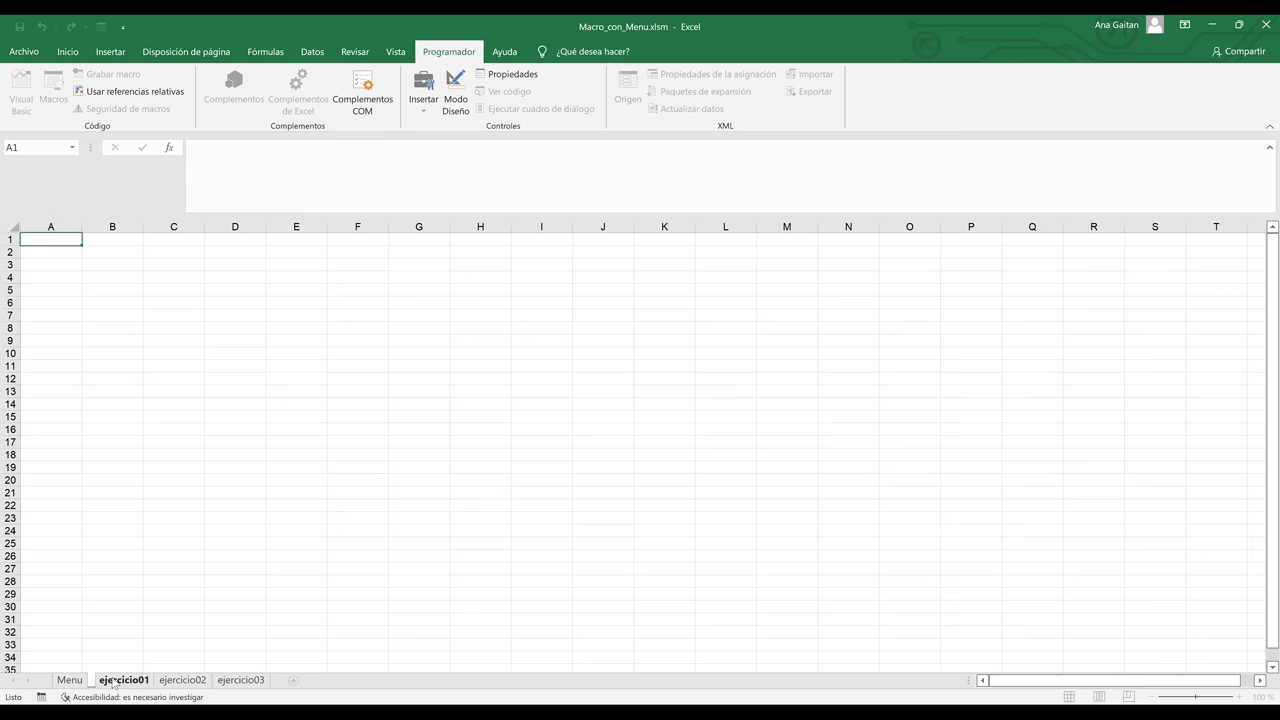
type("Ven")
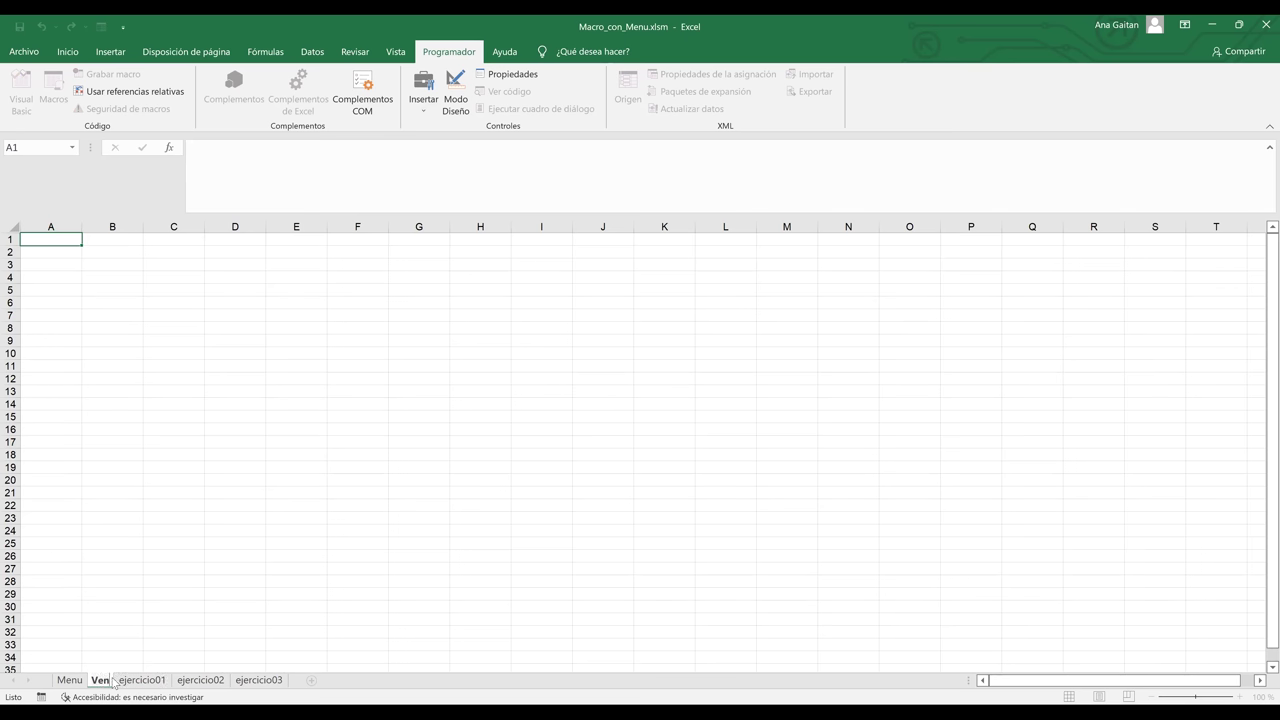
type("tas")
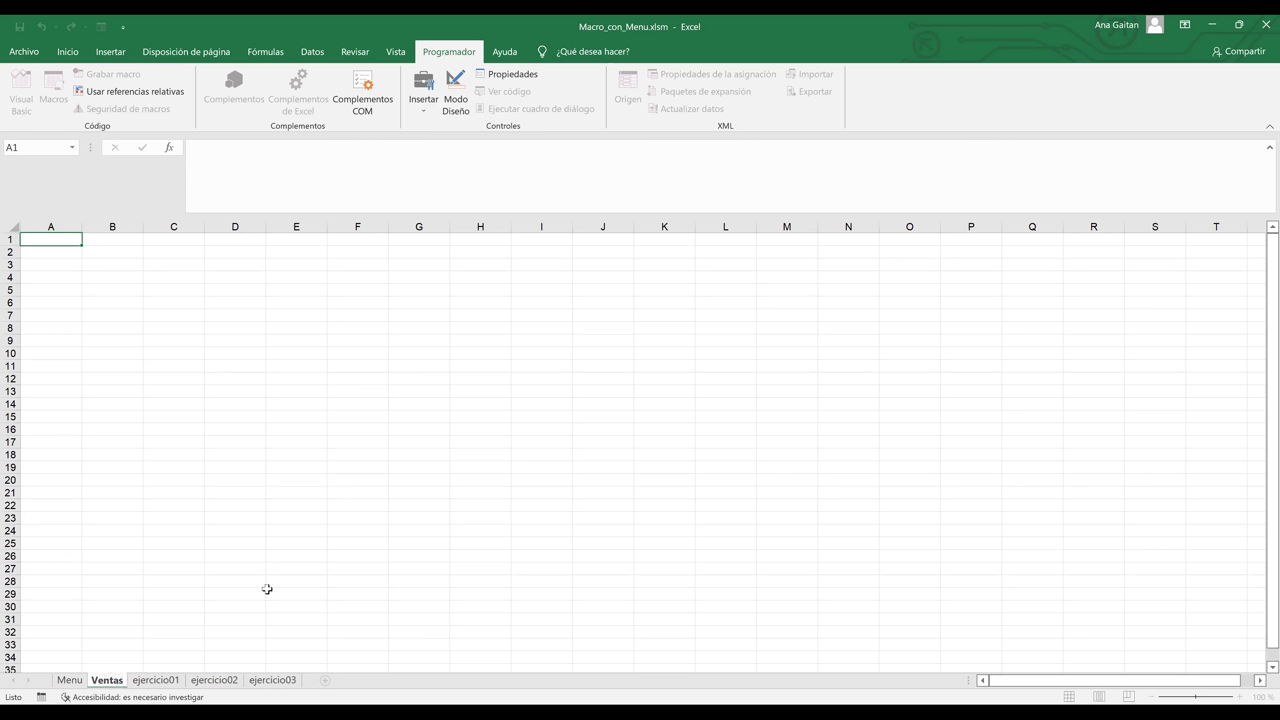
left_click(267, 589)
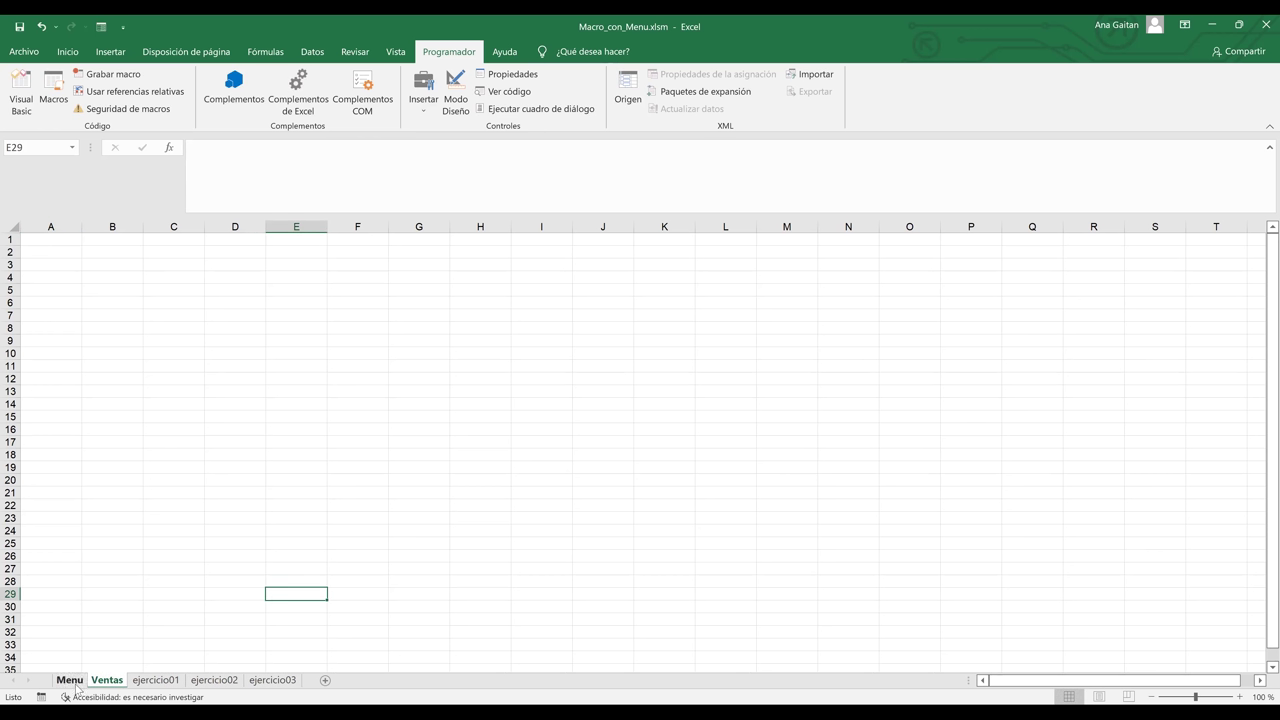
Return to the Menu sheet and switch Modo Diseño on.
left_click(70, 680)
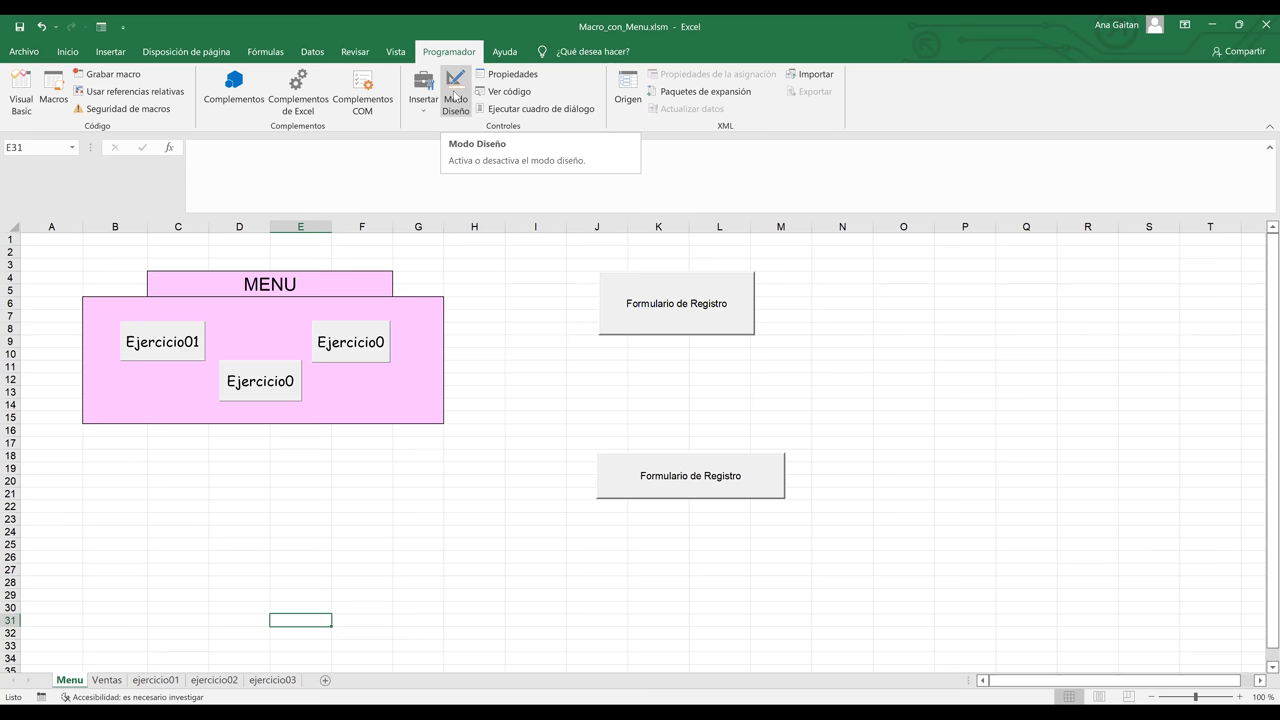
left_click(455, 97)
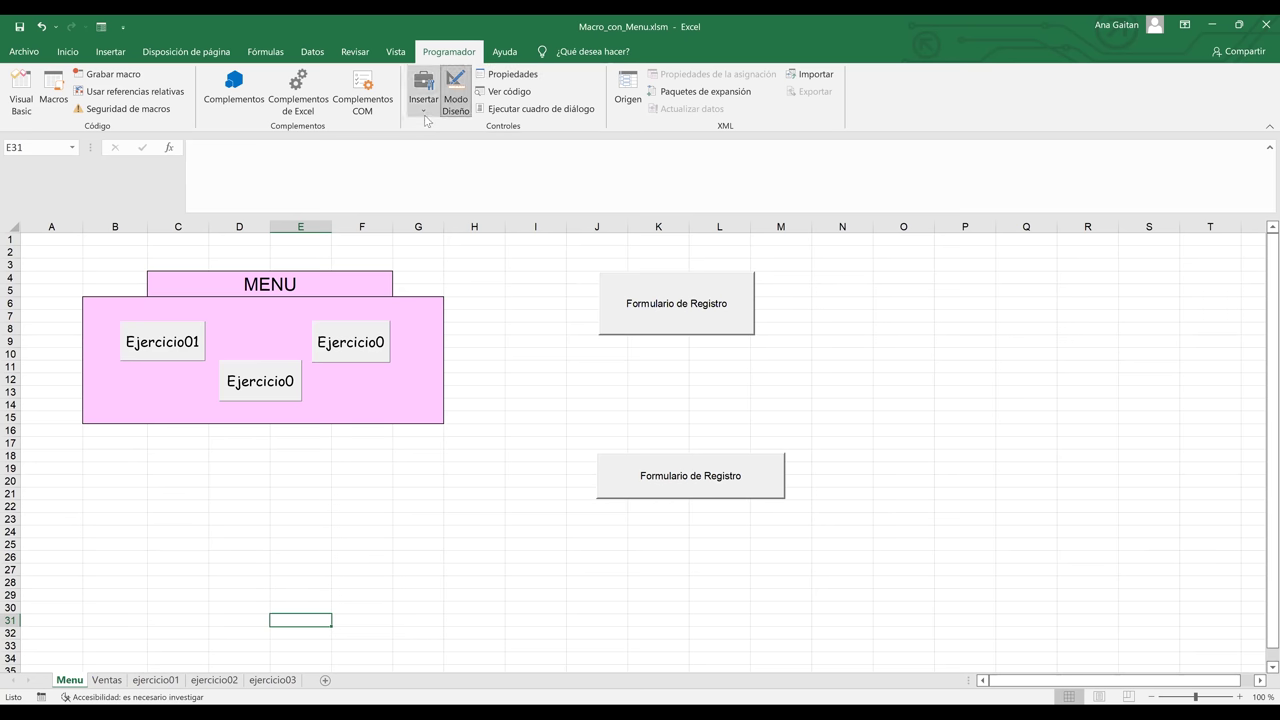
Draw a form-control Botón below the MENU panel and move the Asignar macro dialog aside.
left_click(424, 105)
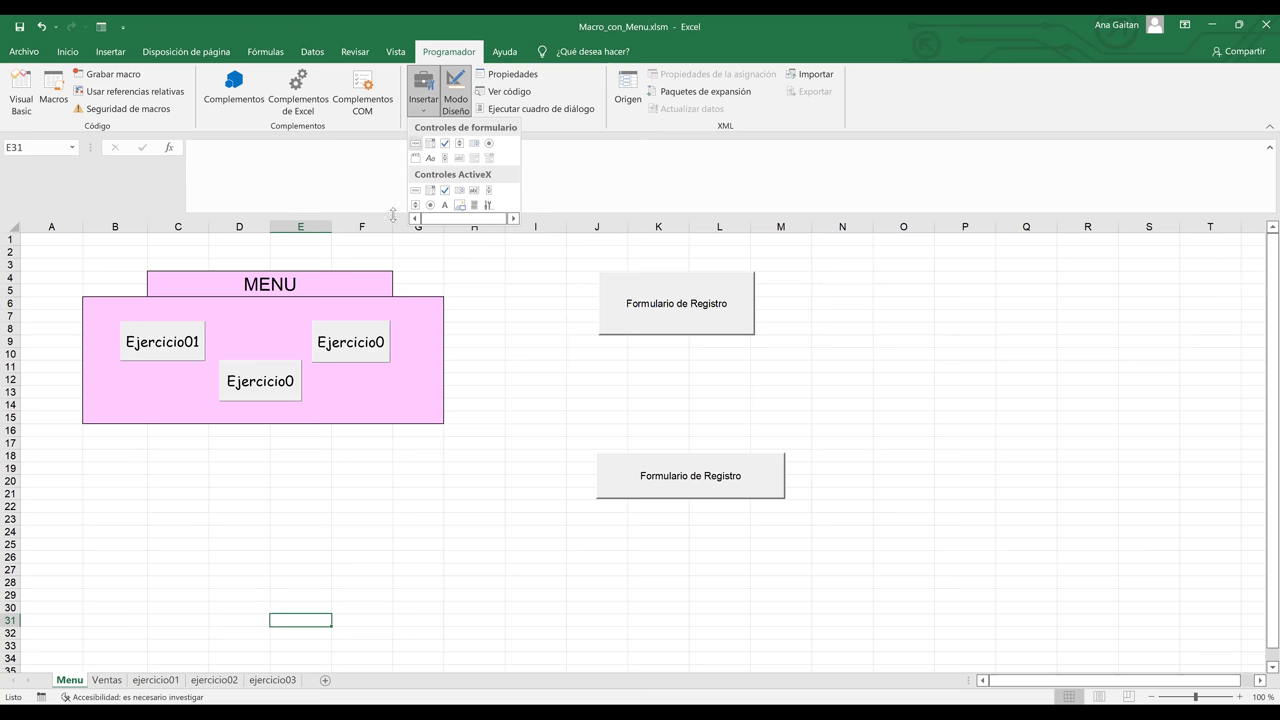
left_click(419, 143)
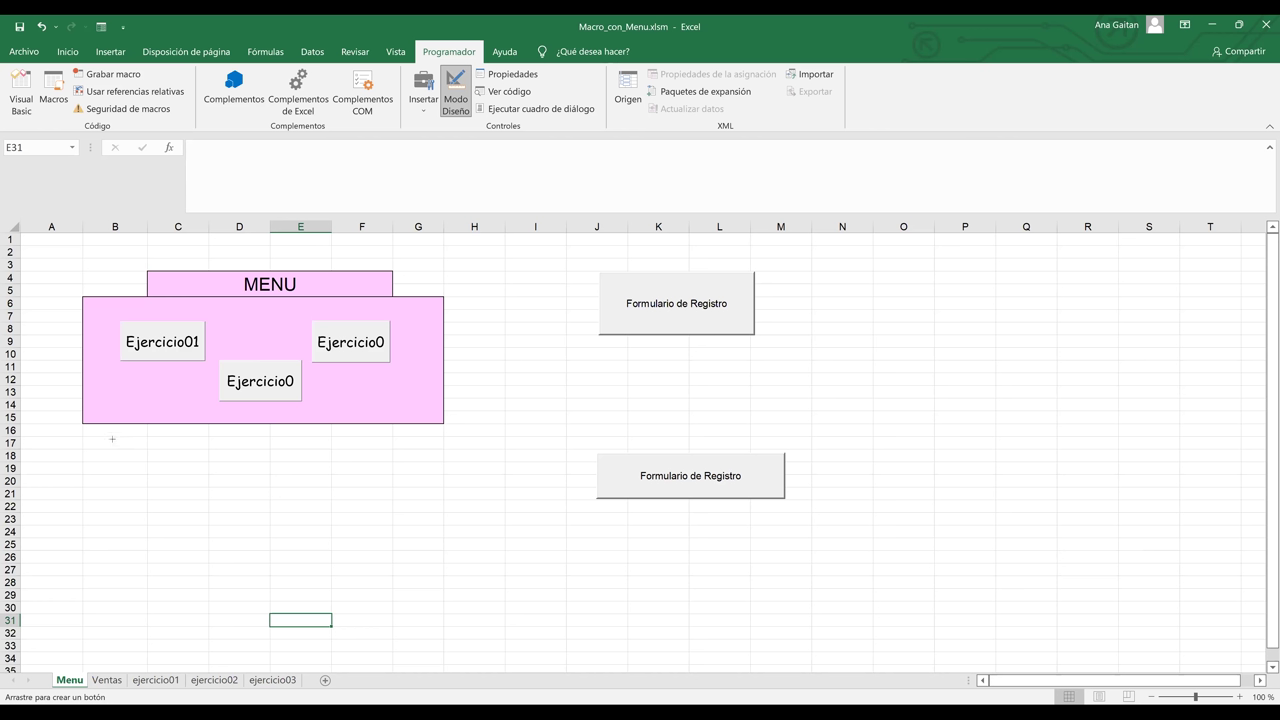
mouse_move(111, 438)
left_mouse_down()
mouse_move(380, 510)
mouse_move(428, 549)
mouse_move(434, 507)
left_mouse_up()
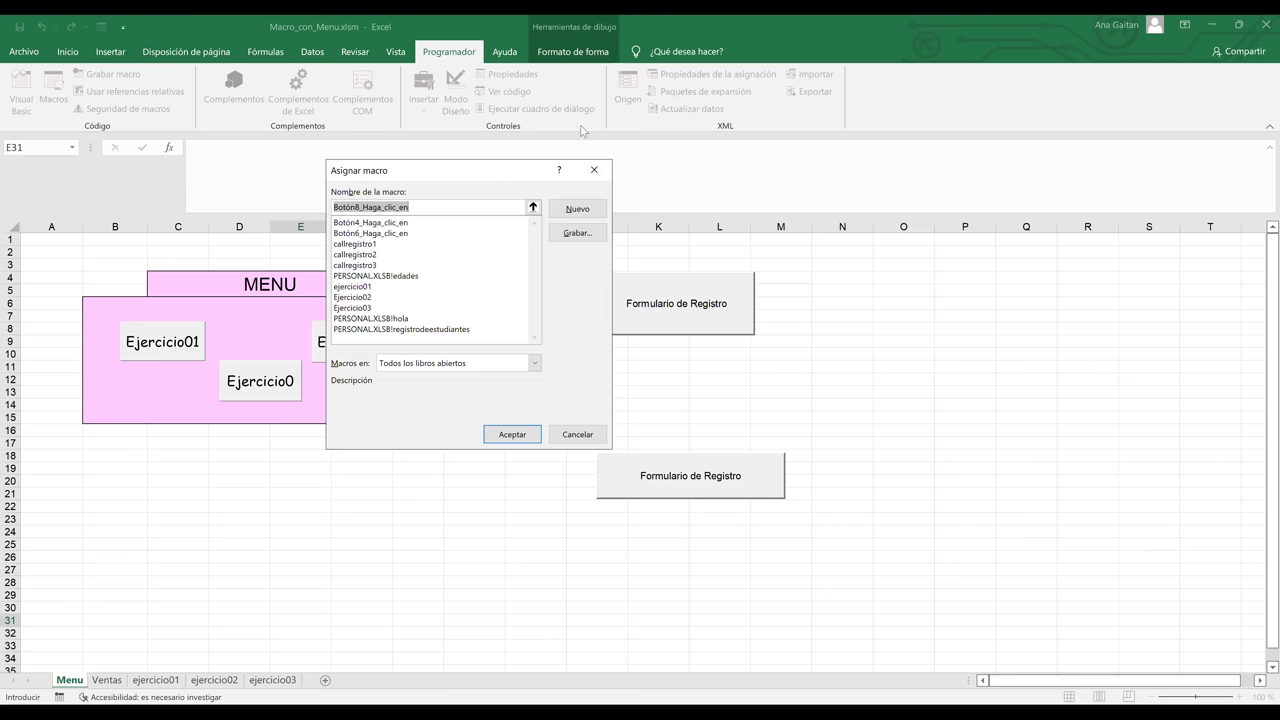
left_click_drag(492, 172, 659, 133)
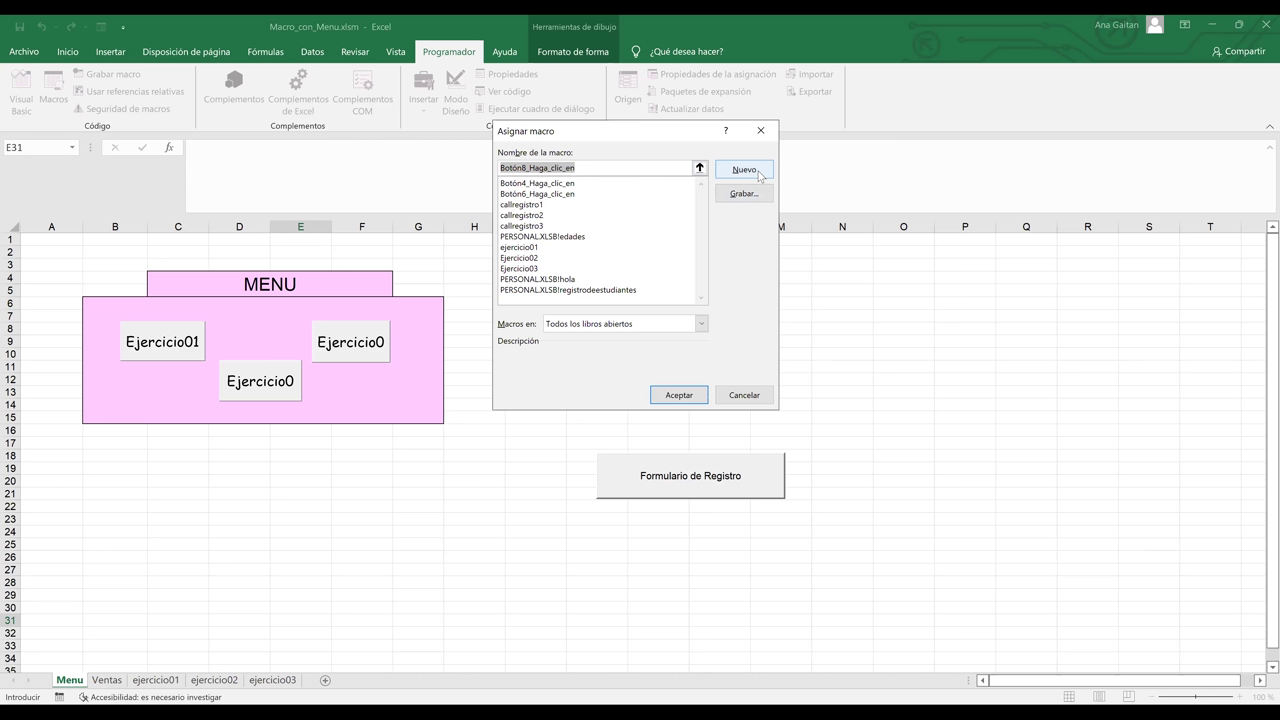
Create macro Botón8_Haga_clic_en containing Sheets("ventas").Select, then minimize the VBA editor.
left_click(745, 169)
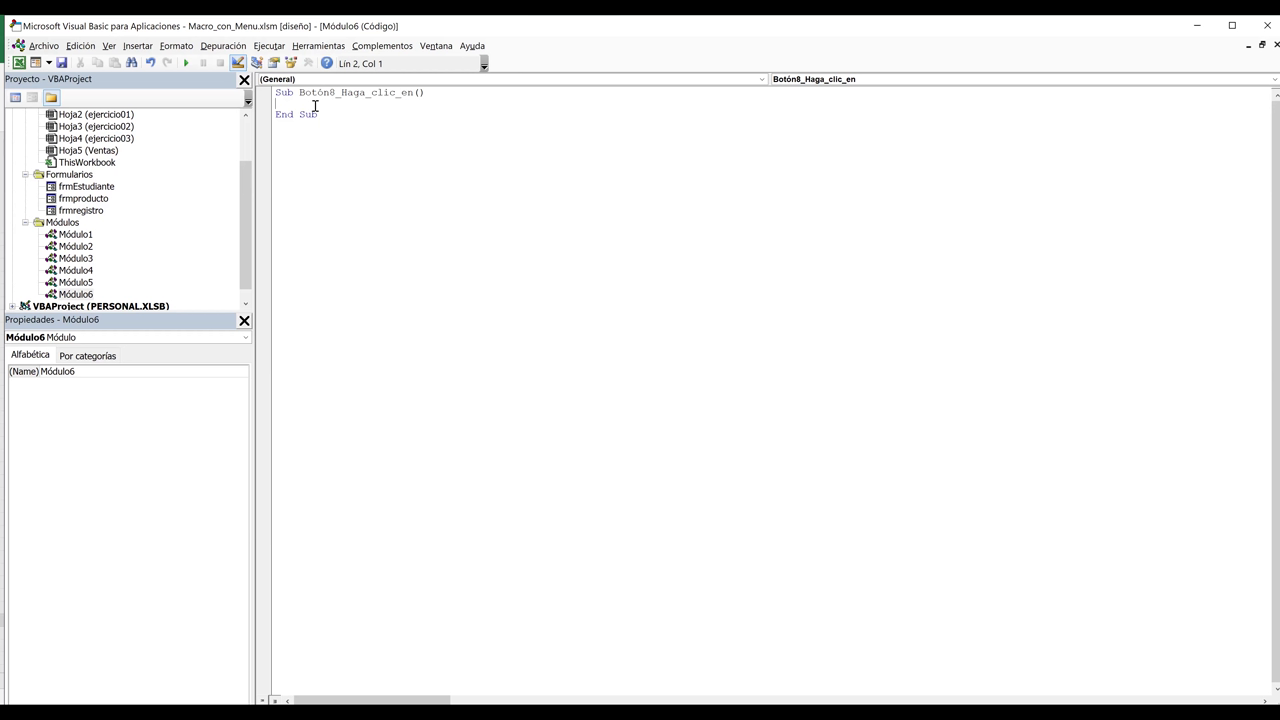
type("Sh")
type("eets")
type("(")
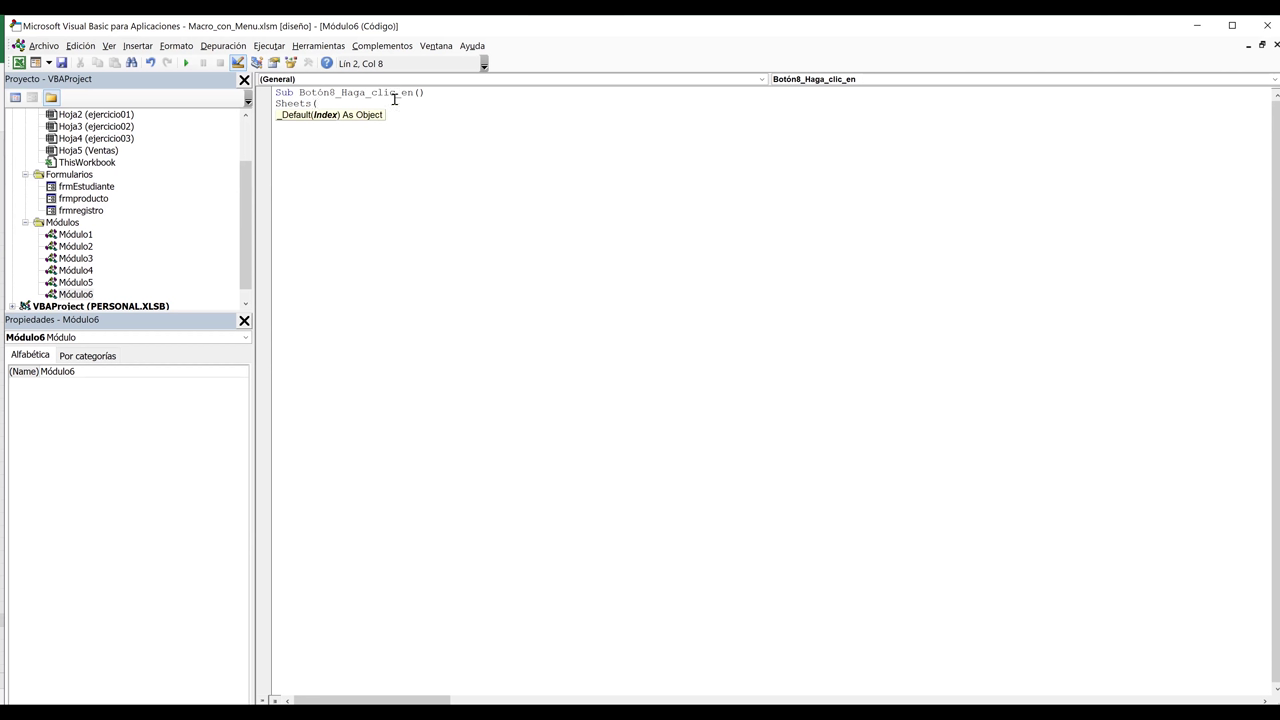
type("\"")
type("P")
key("BackSpace")
type("ventas\"")
type(")")
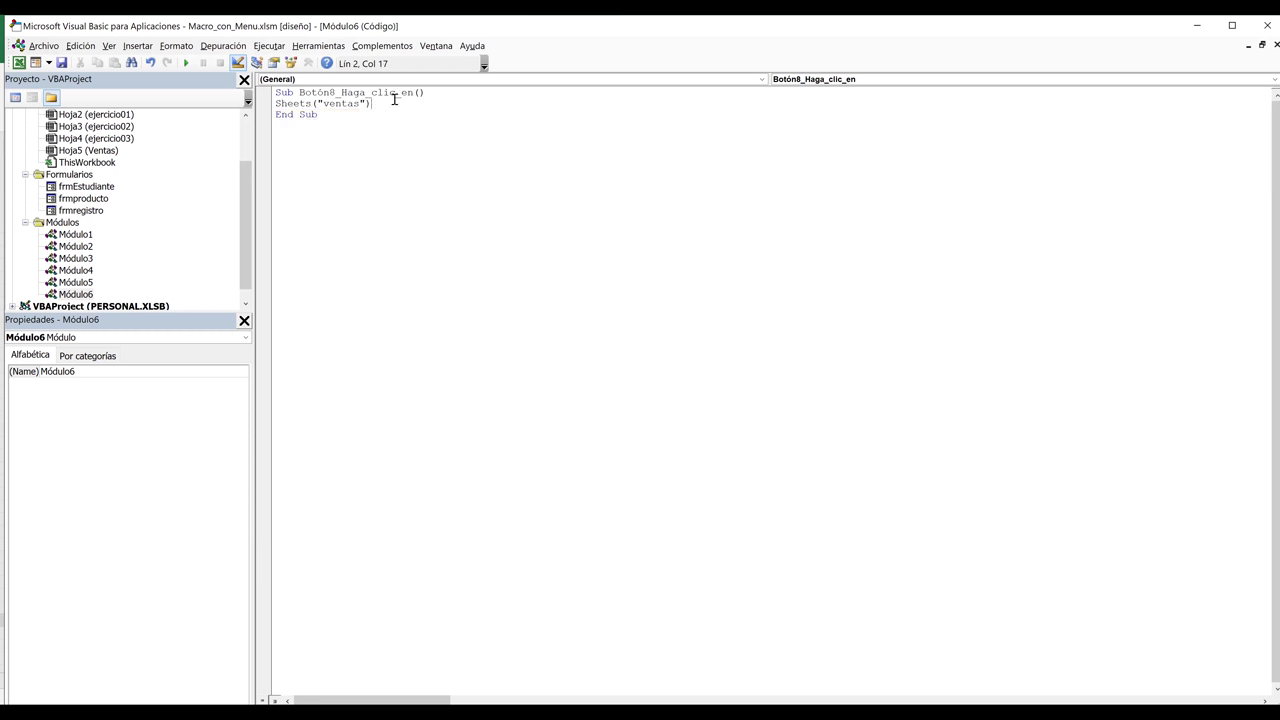
type(".")
type("select")
left_click(337, 249)
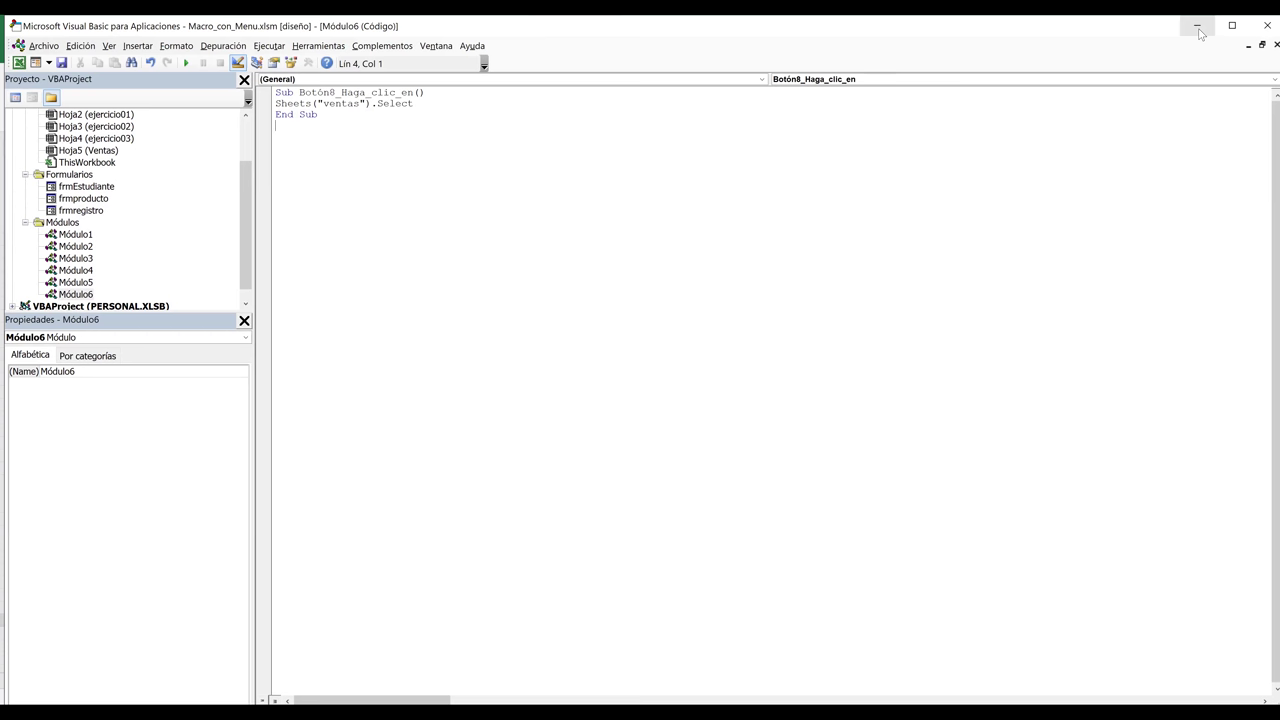
left_click(1200, 33)
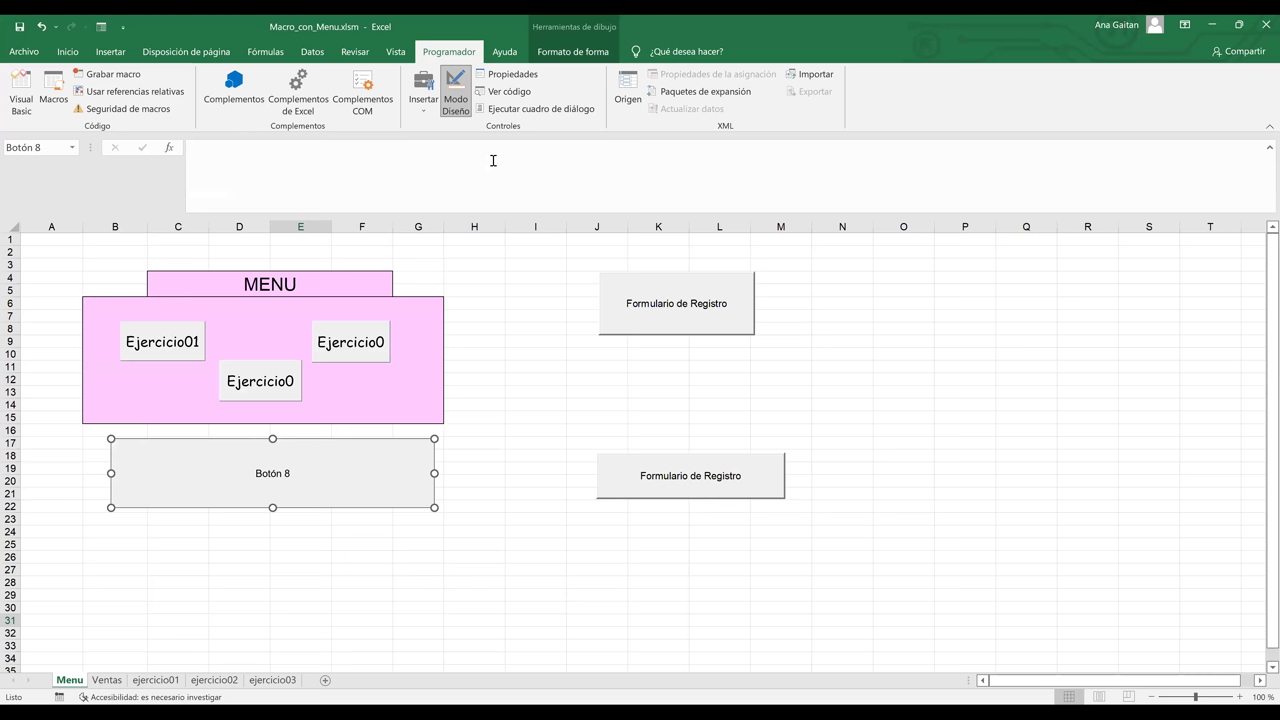
Relabel the new button 'Ventas' and click it to jump to the Ventas sheet.
left_click(455, 108)
right_click(341, 464)
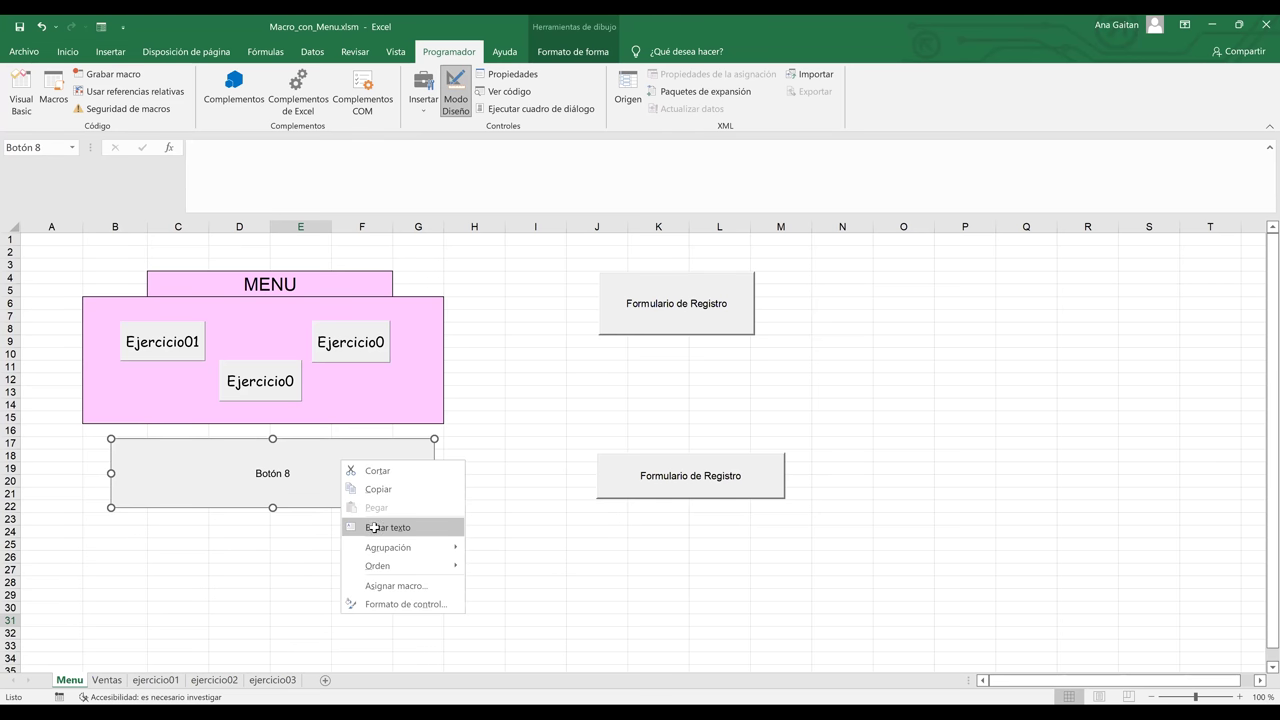
left_click(373, 527)
key("Delete")
key("Delete")
key("Delete")
key("Delete")
key("Delete")
key("Delete")
key("Delete")
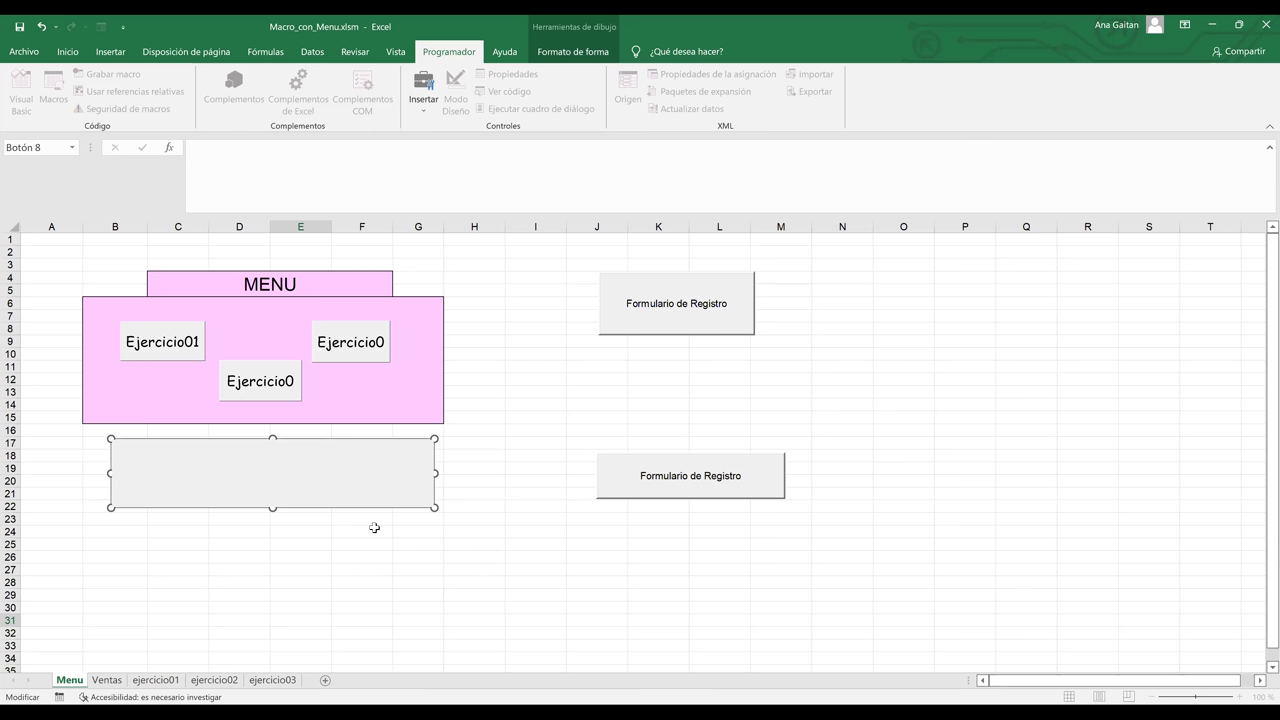
type("Ventas")
left_click(482, 485)
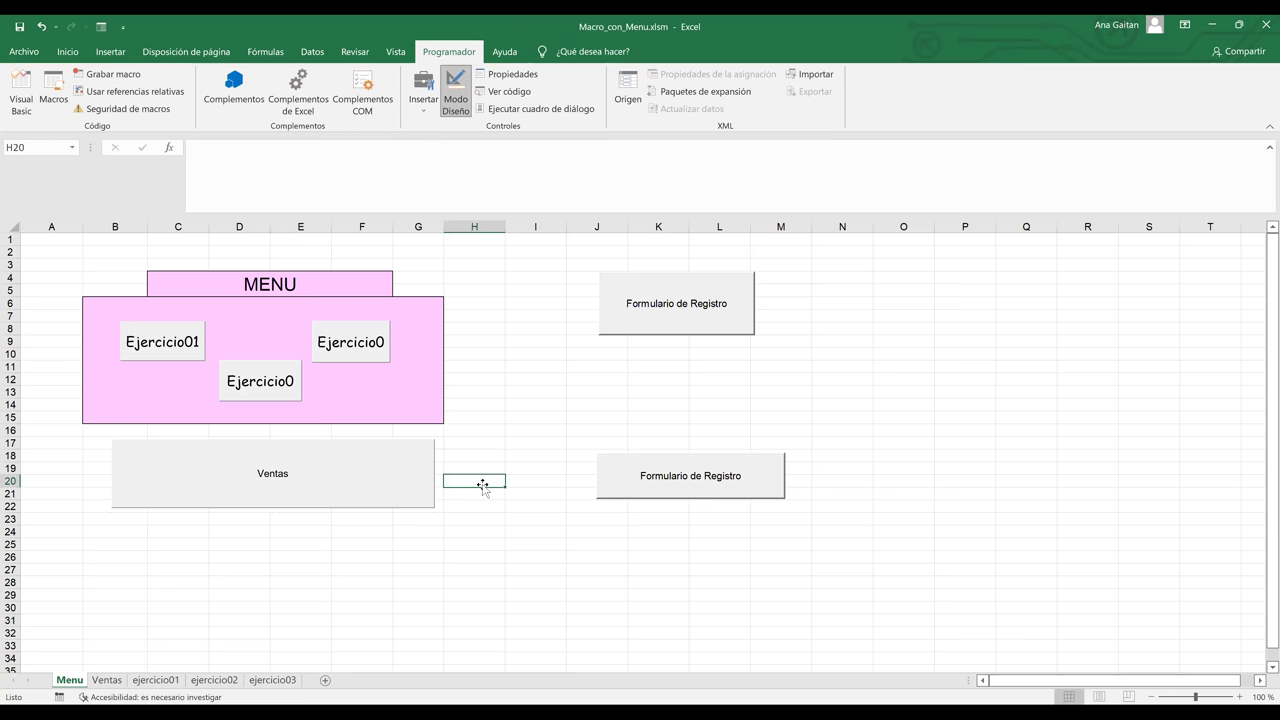
left_click(309, 489)
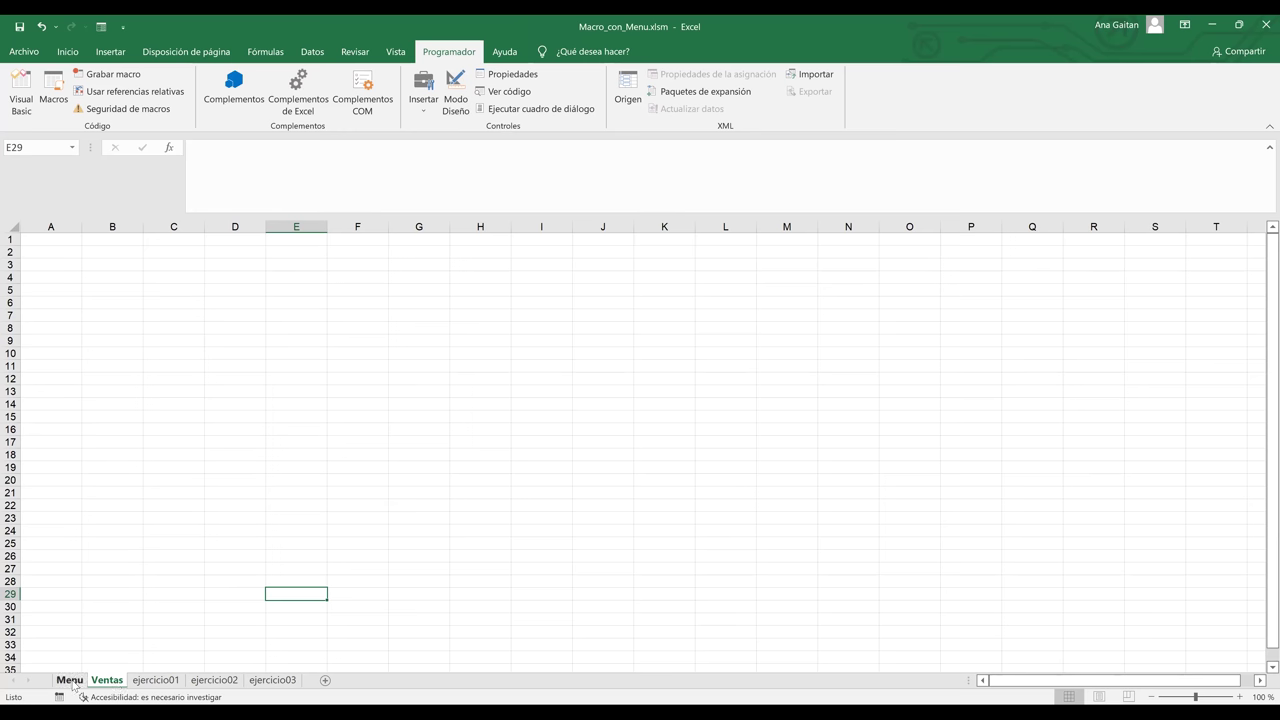
left_click(70, 682)
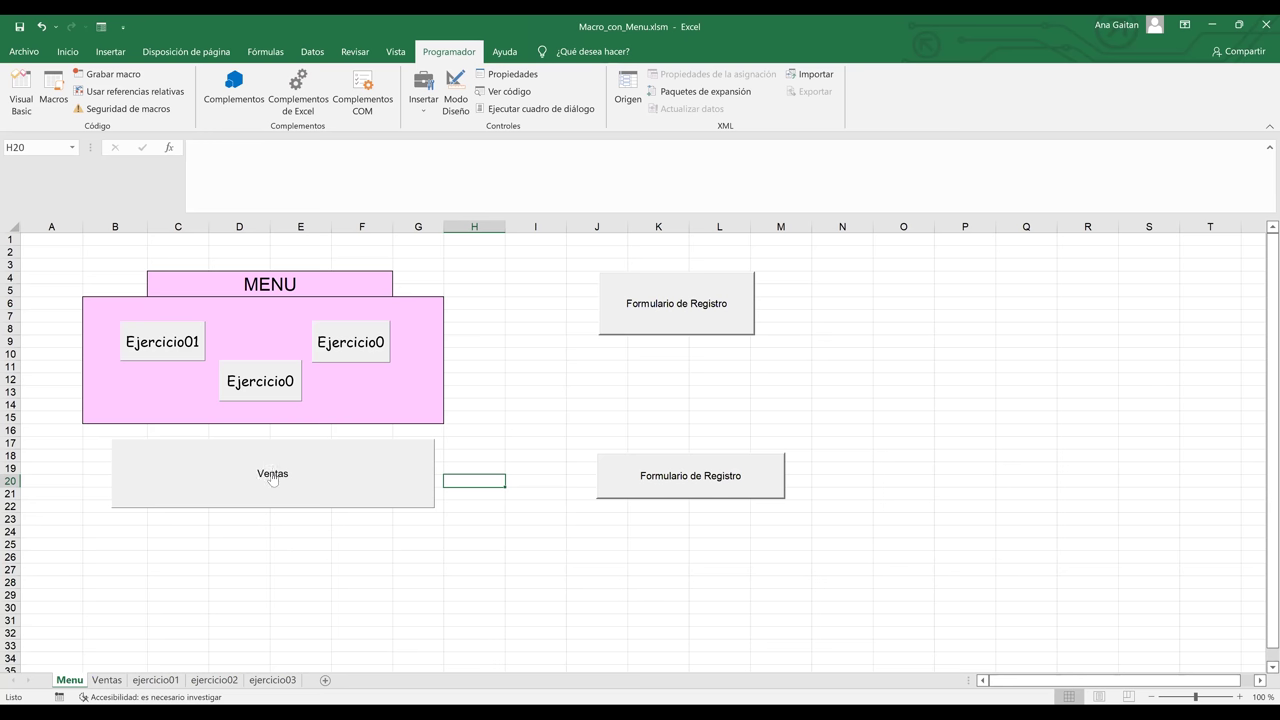
left_click(261, 481)
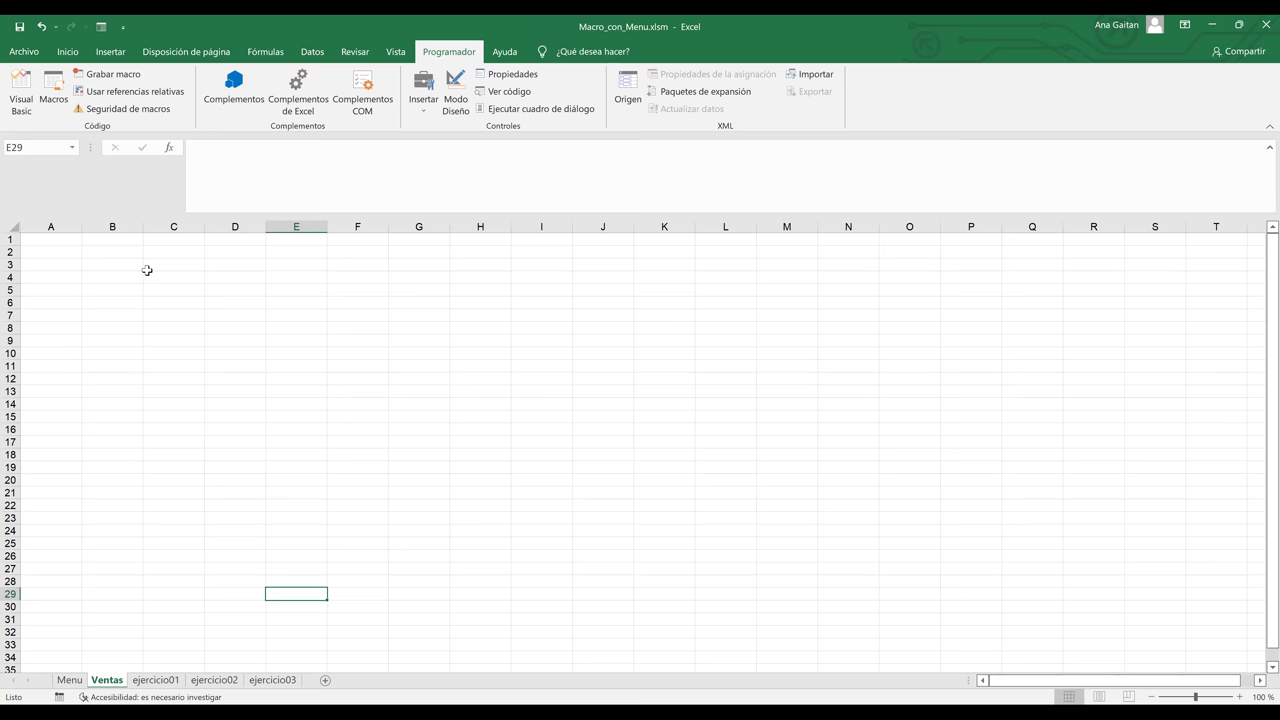
left_click(128, 277)
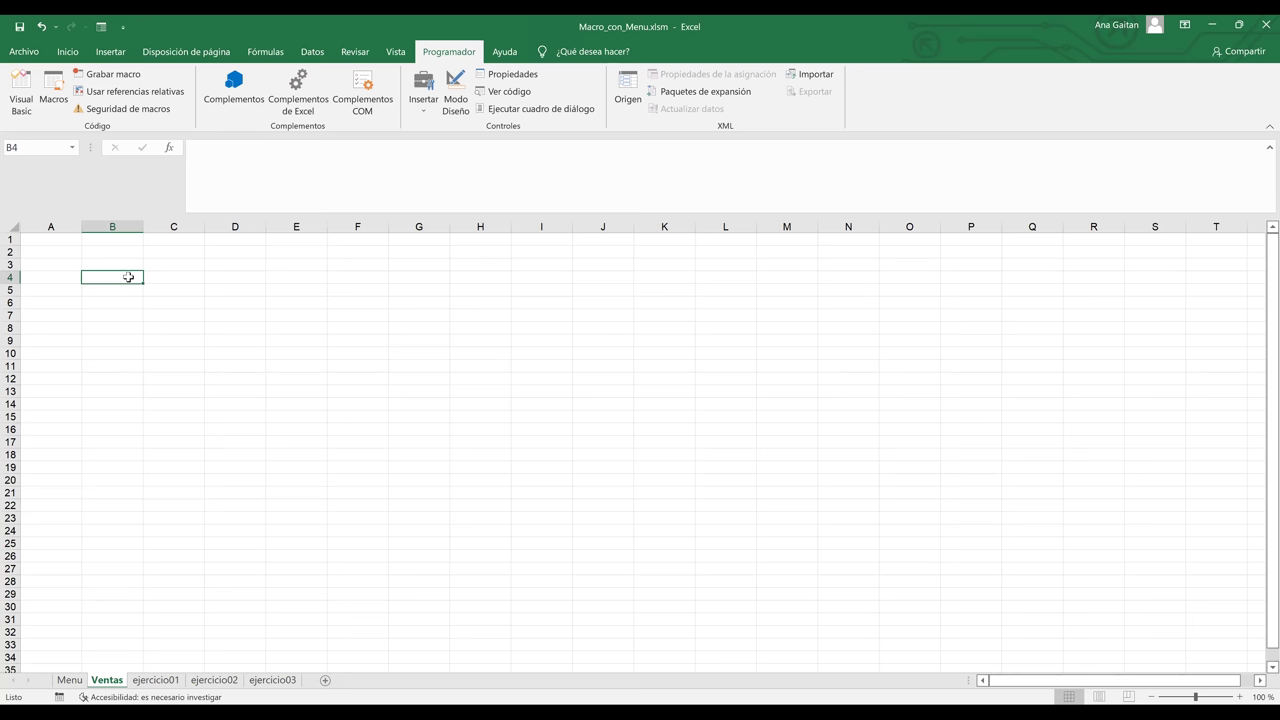
Enter the headings Codigo in A1 and Nombre in B1.
left_click(60, 238)
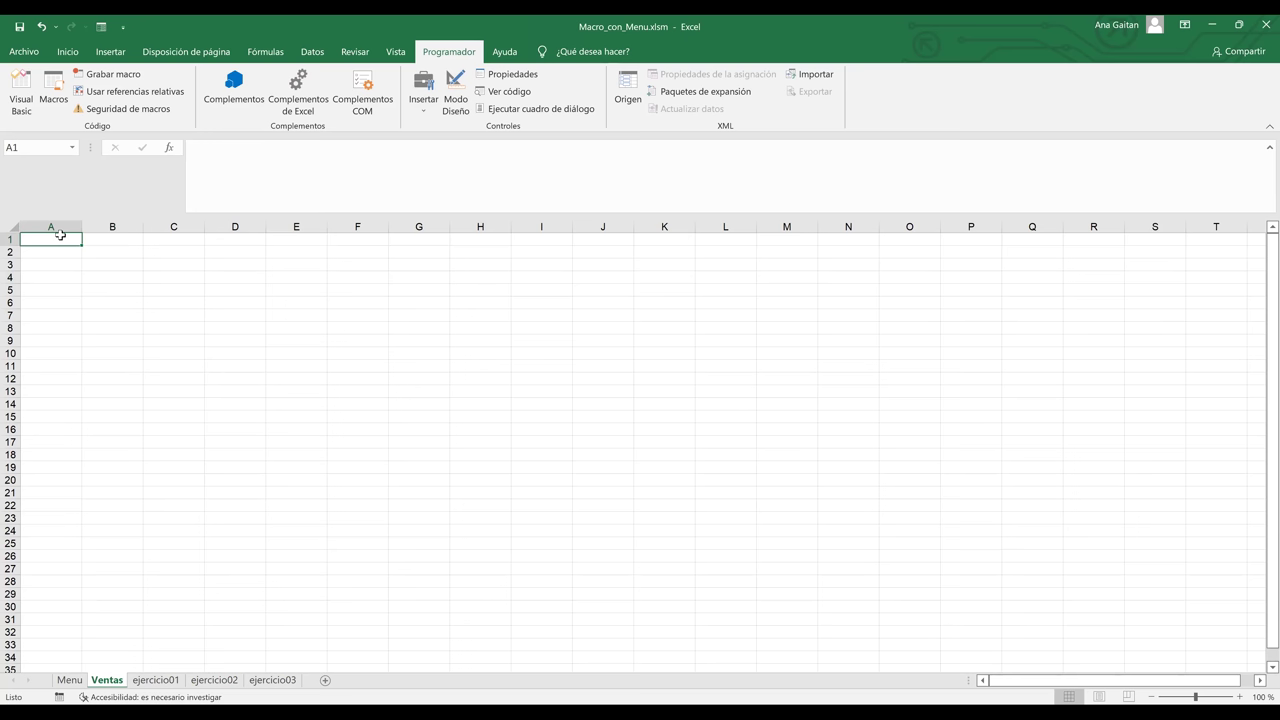
type("Cod")
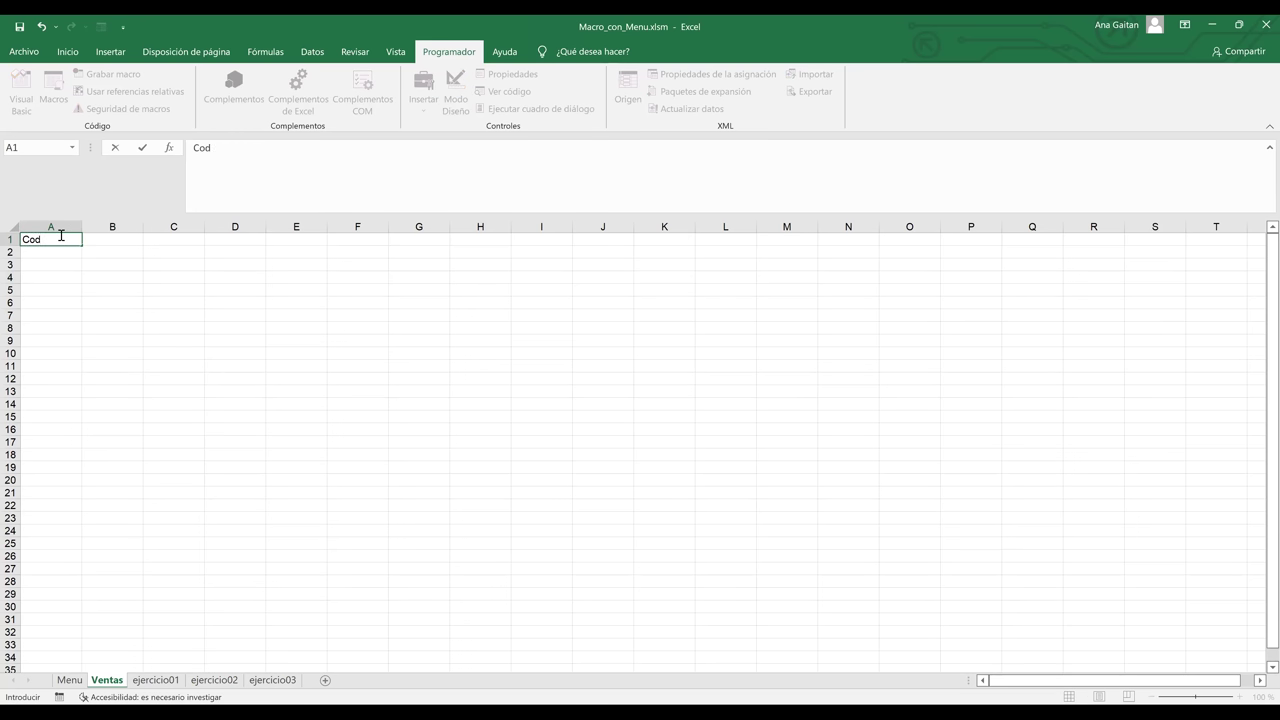
type("igo")
key("BackSpace")
key("Tab")
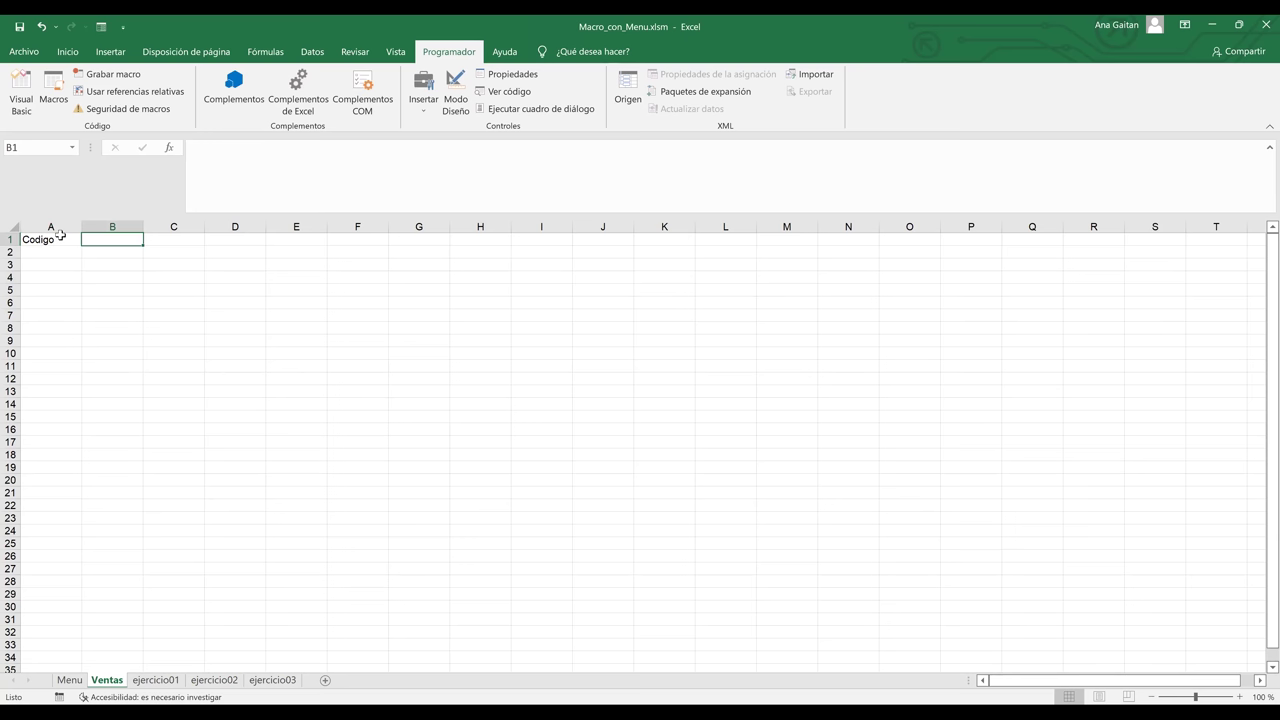
type("Ve")
key("BackSpace")
key("BackSpace")
type("Nombre")
key("Tab")
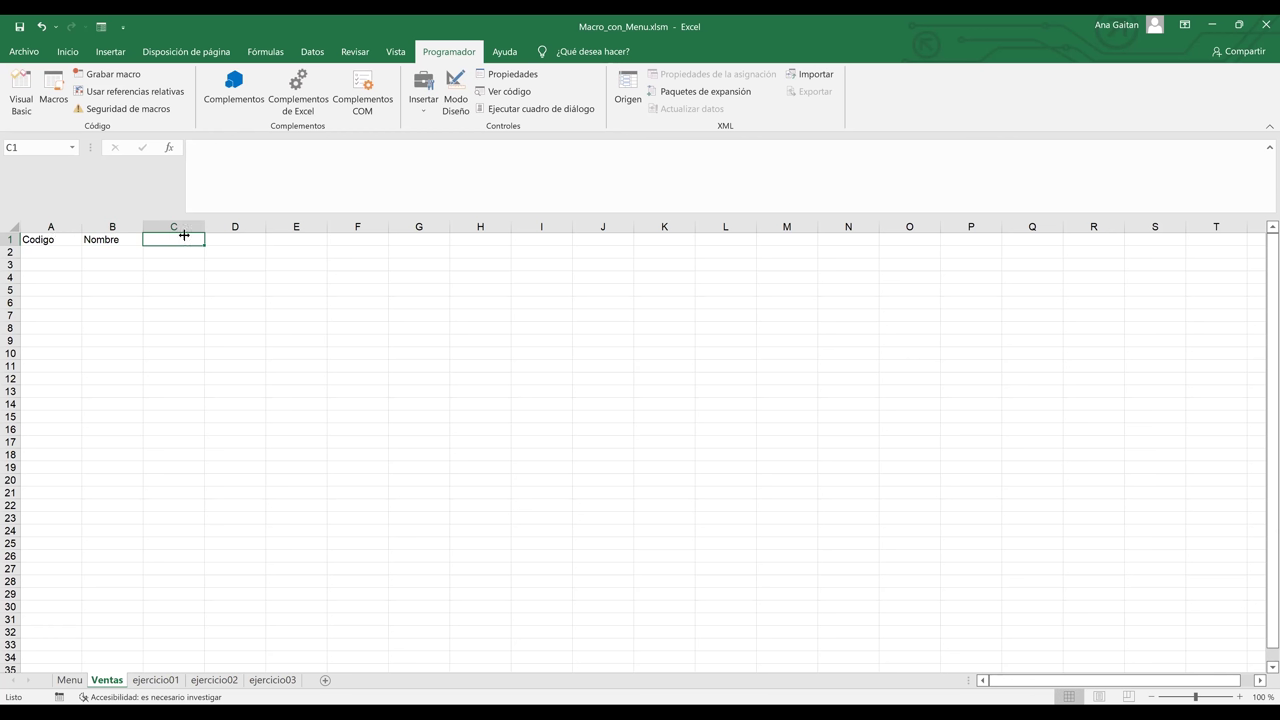
Adjust column widths: widen B, narrow A, and widen C slightly.
left_click_drag(143, 226, 250, 226)
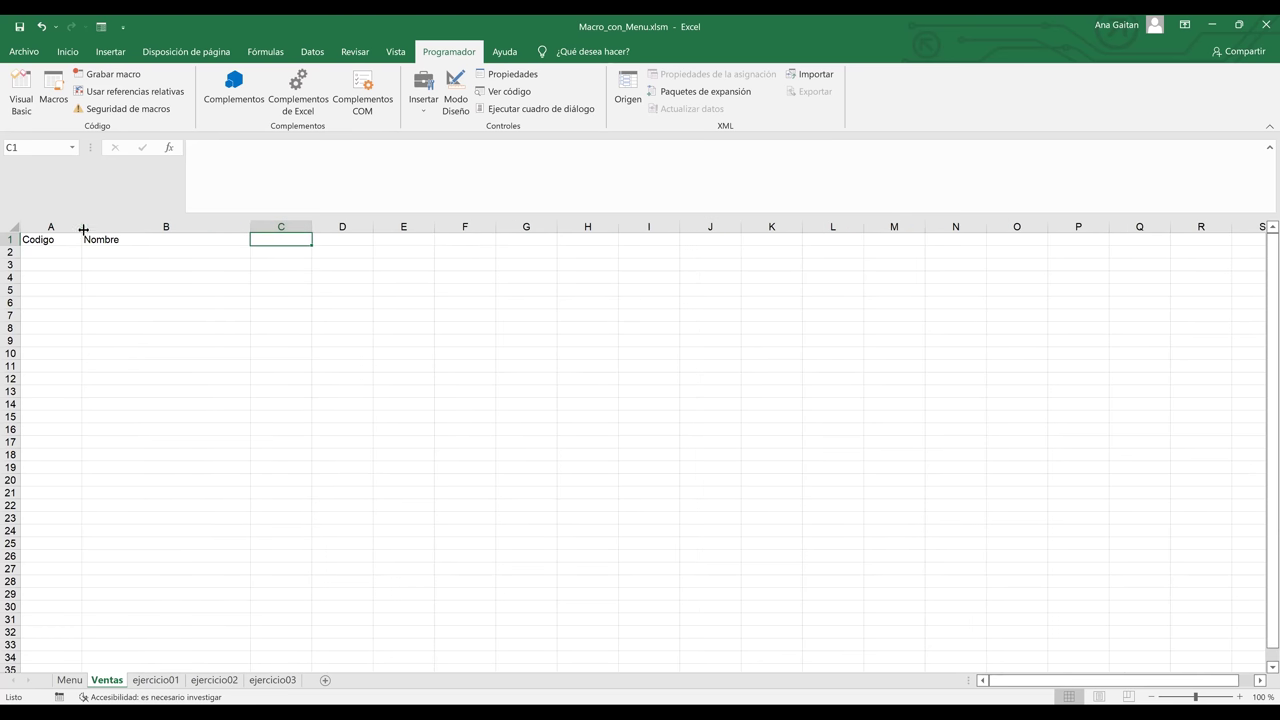
left_click_drag(83, 228, 60, 228)
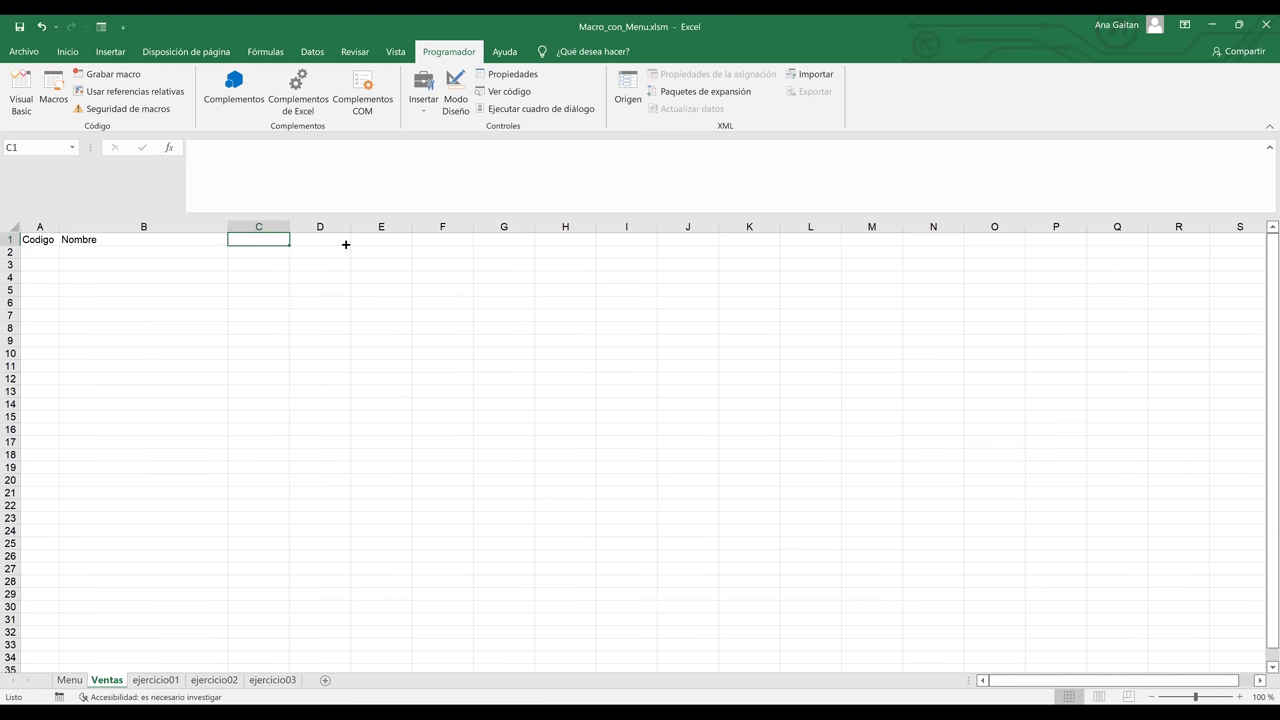
left_click_drag(286, 226, 349, 242)
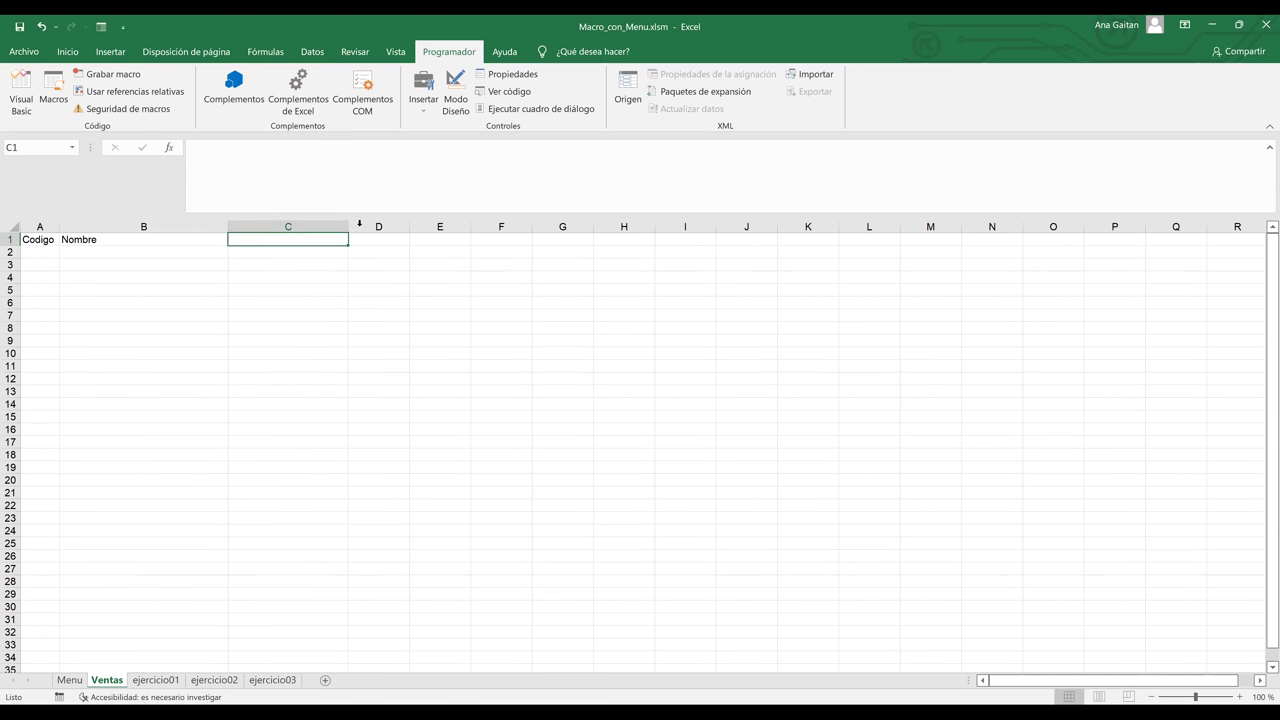
left_click_drag(349, 226, 319, 226)
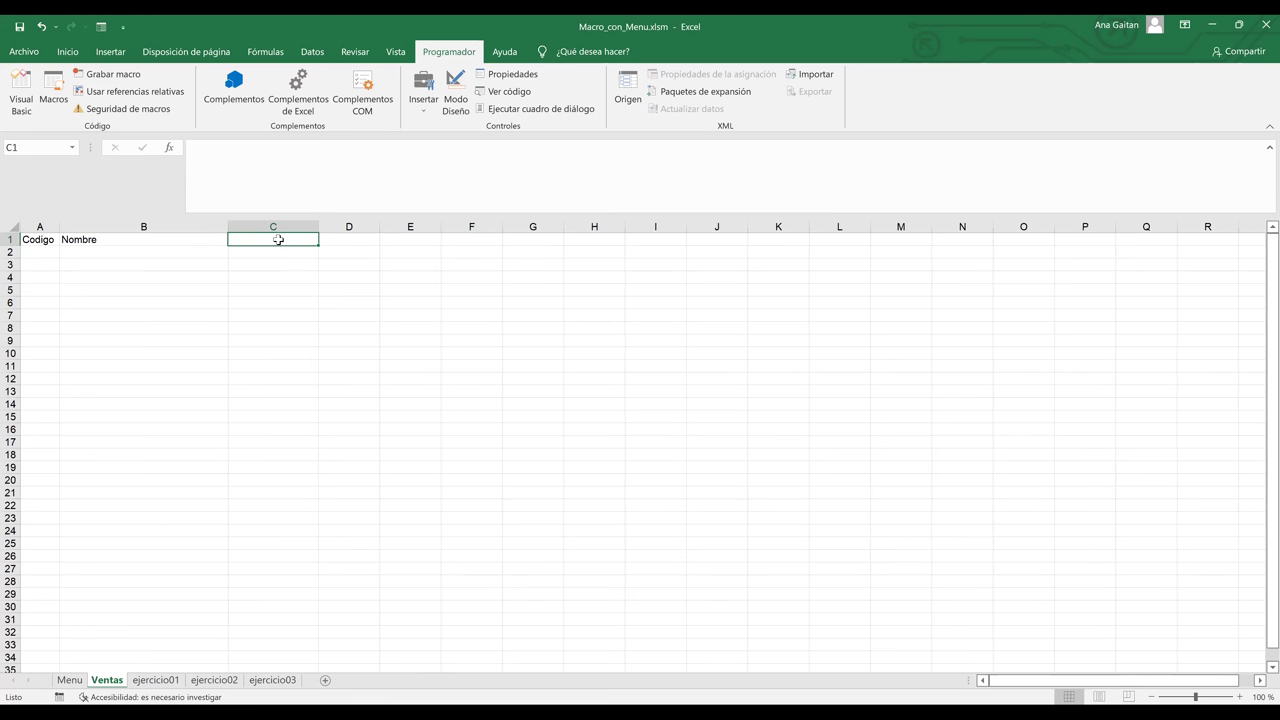
Enter the month headings Enero, Febrero and Marzo in C1, D1 and E1.
type("V")
key("BackSpace")
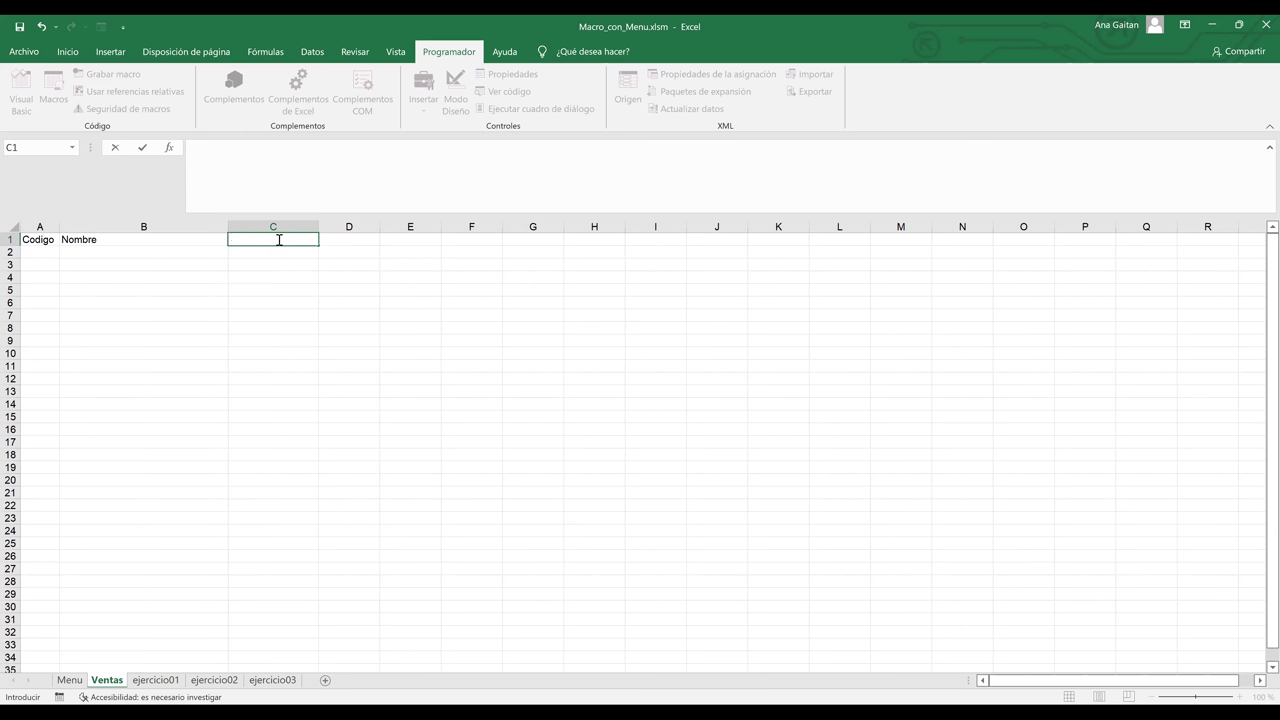
type("Enero")
key("Tab")
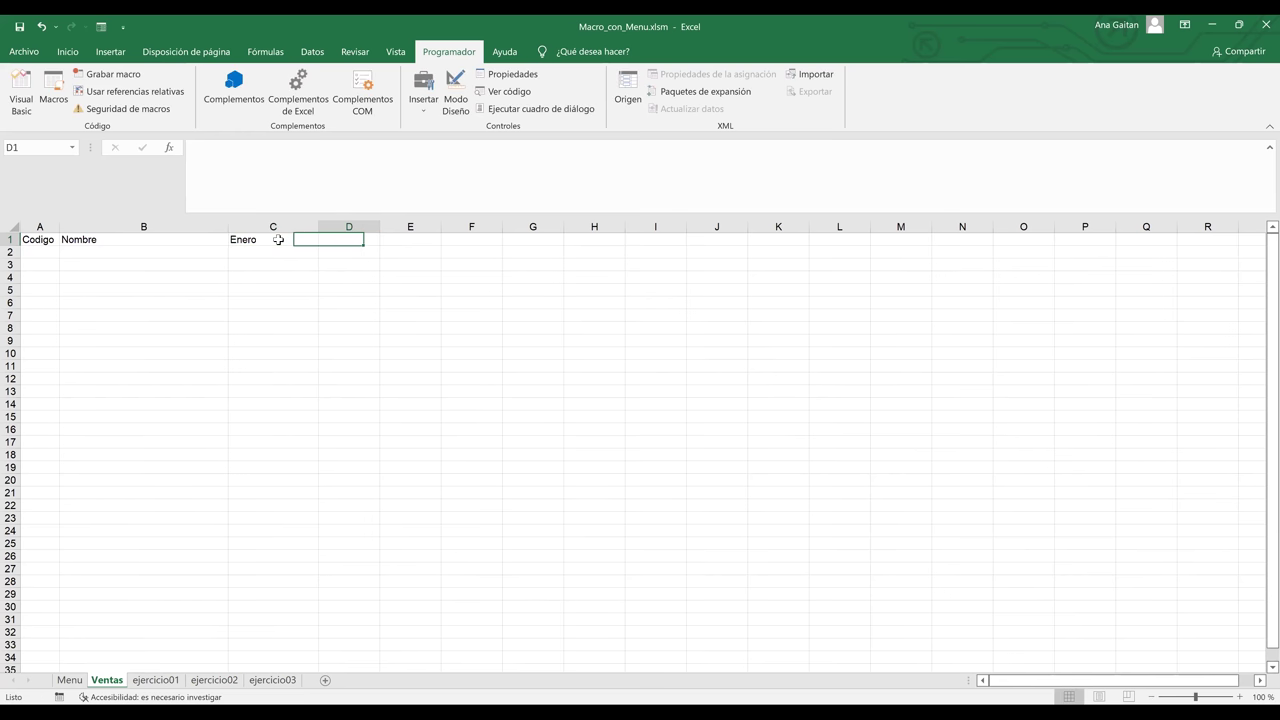
type("Fe")
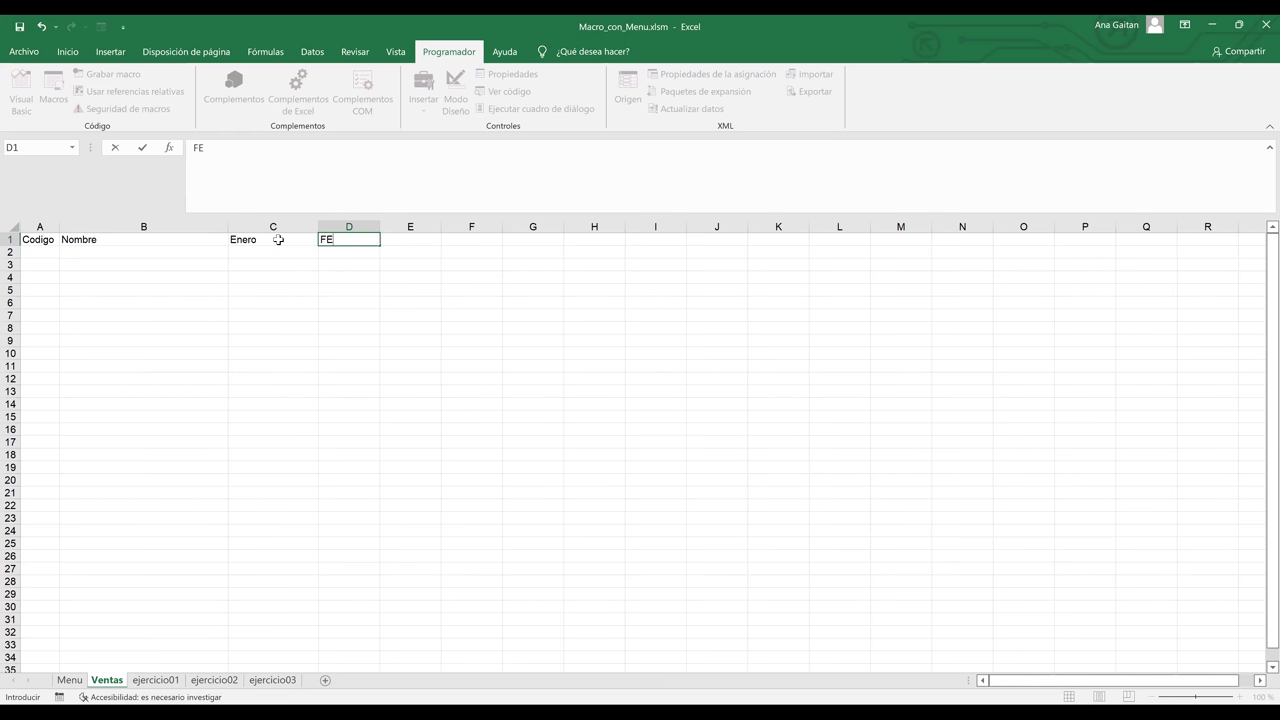
type("brero")
key("Tab")
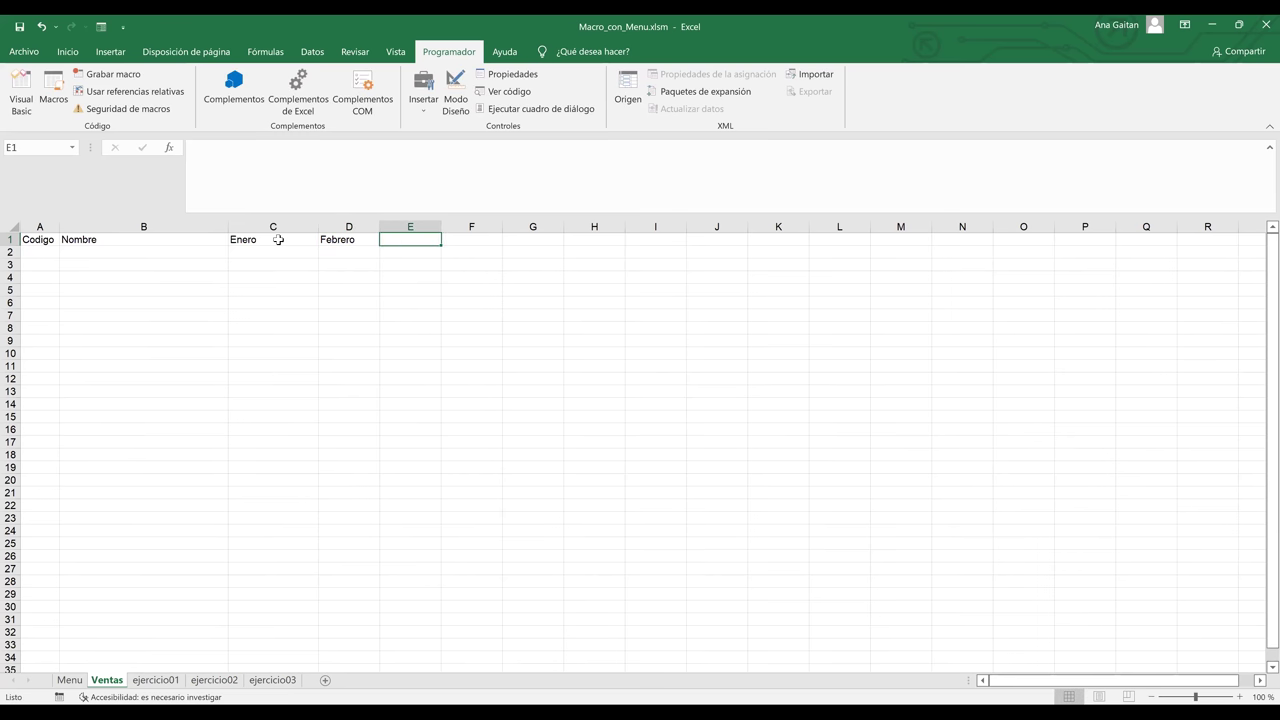
type("Marz")
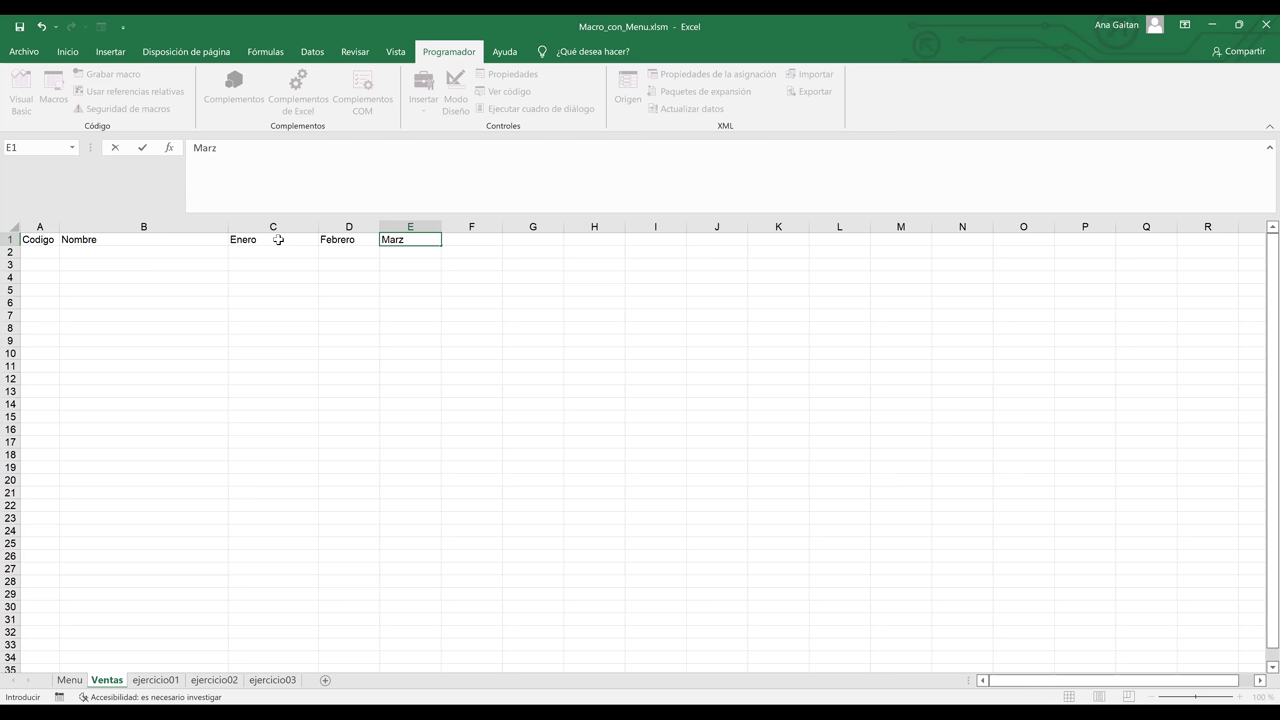
type("zo")
left_click(377, 316)
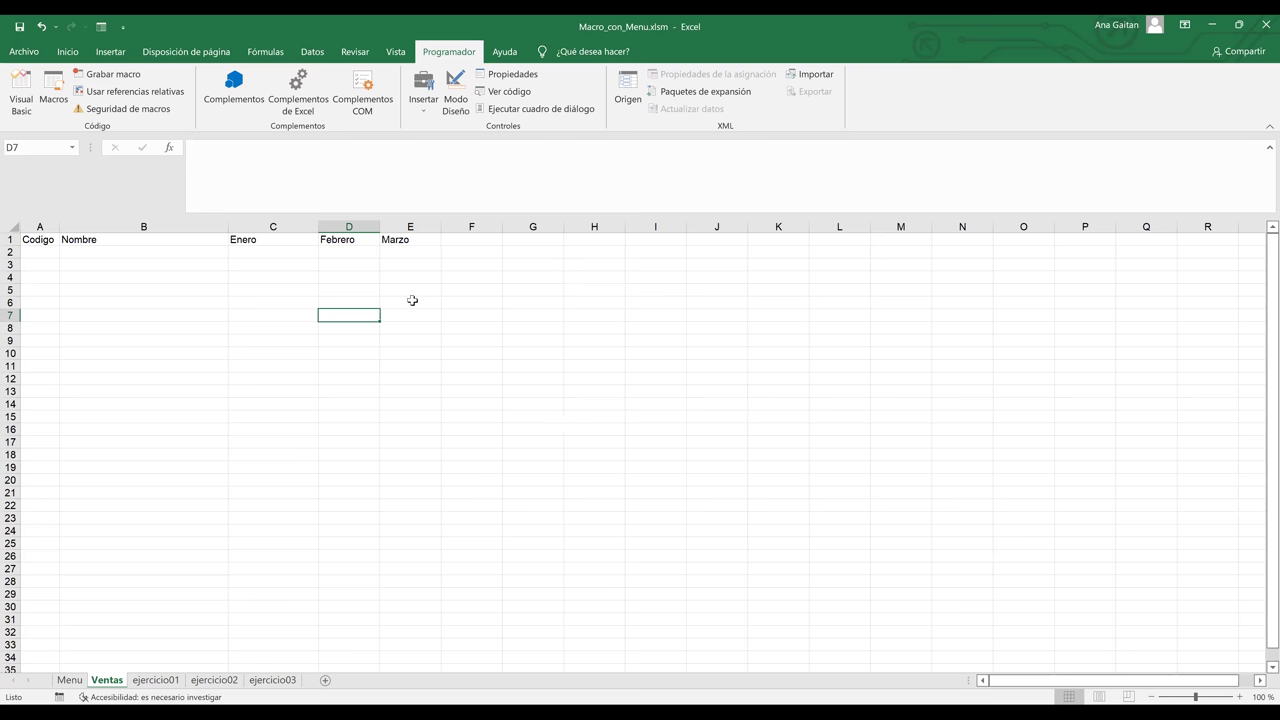
Leave cell J6 selected and launch Visual Basic from the Programador tab.
mouse_move(413, 266)
left_mouse_down()
mouse_move(515, 317)
mouse_move(605, 296)
left_mouse_up()
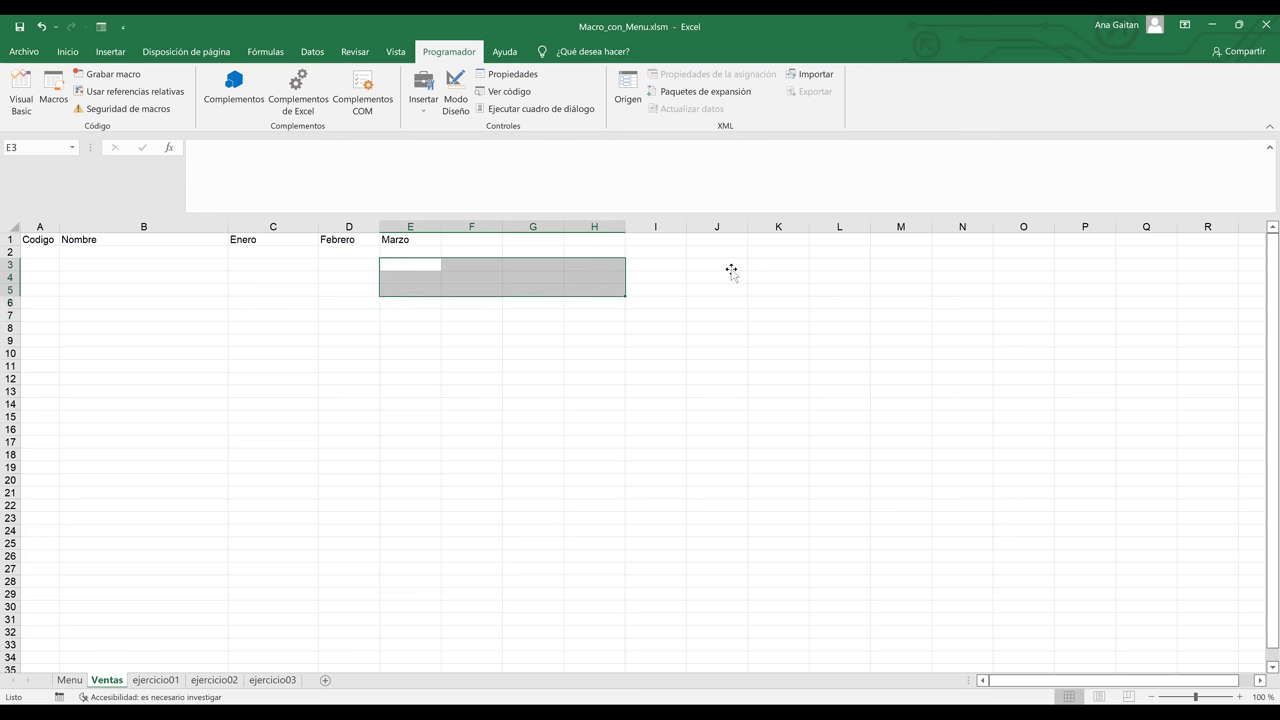
left_click_drag(731, 271, 697, 310)
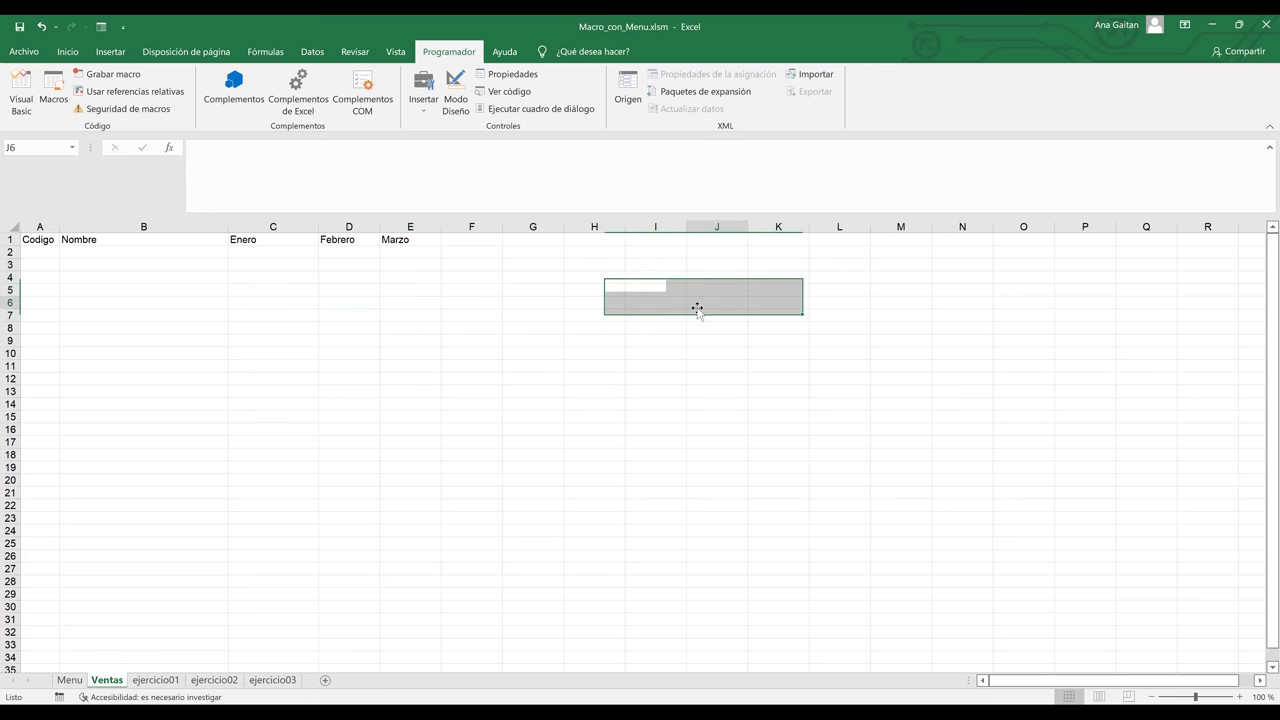
left_click(697, 310)
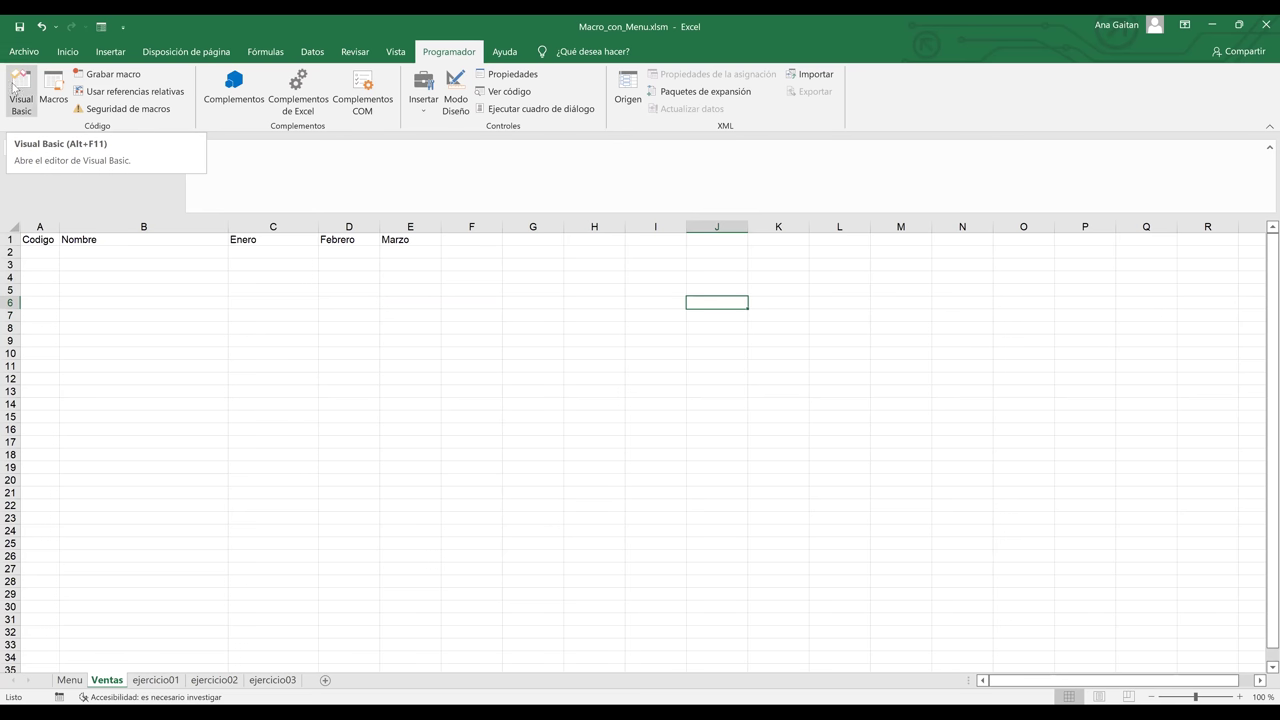
left_click(14, 88)
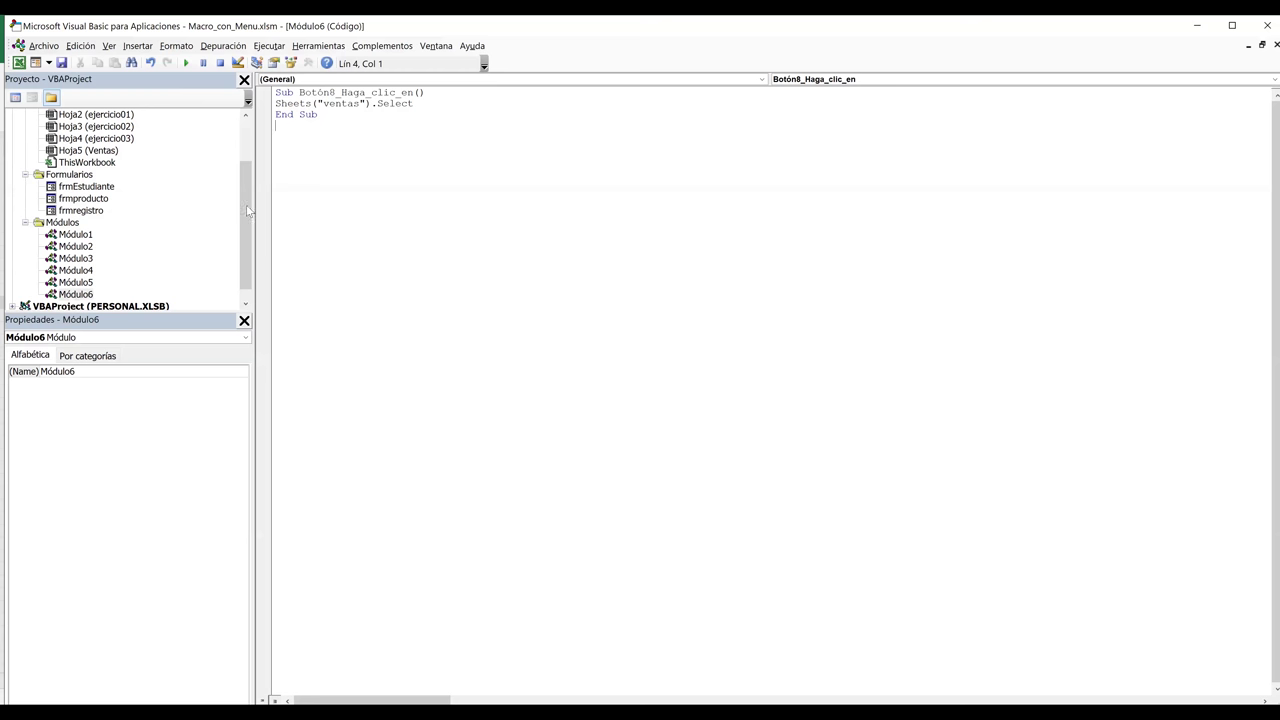
Insert a new UserForm1, drag its corner to enlarge it, and show the Toolbox.
left_click_drag(249, 214, 249, 174)
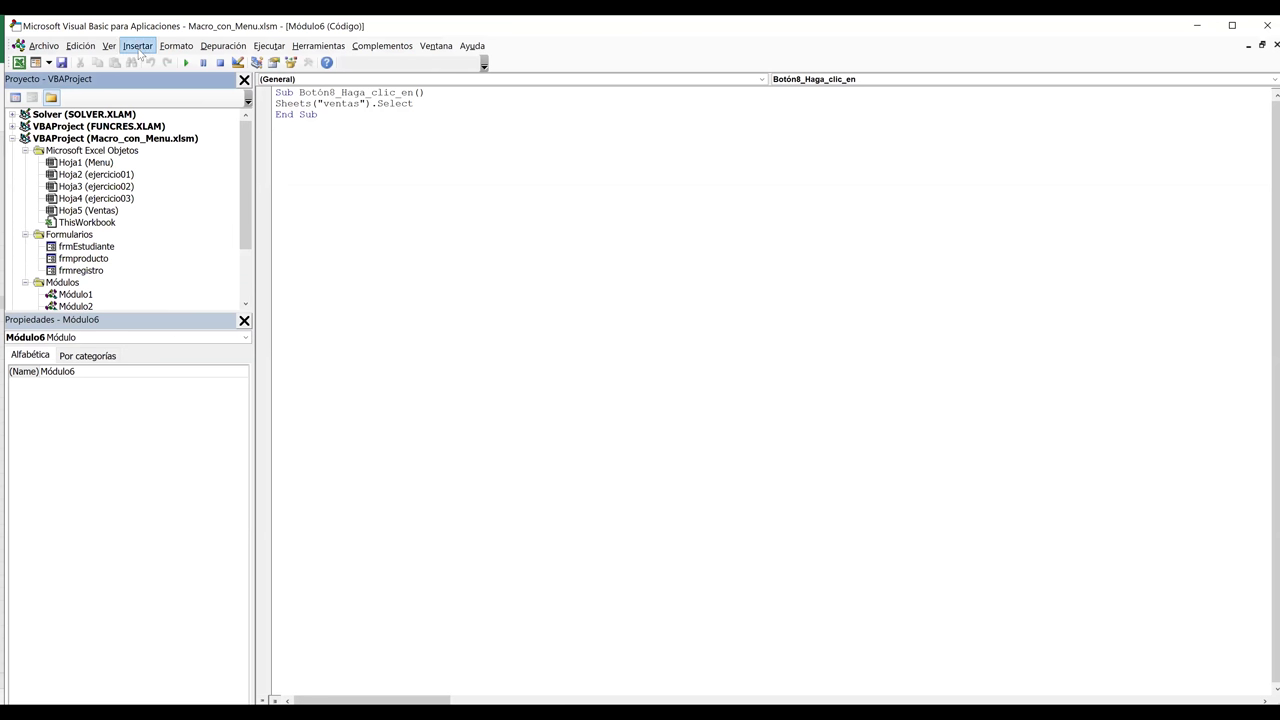
left_click(138, 46)
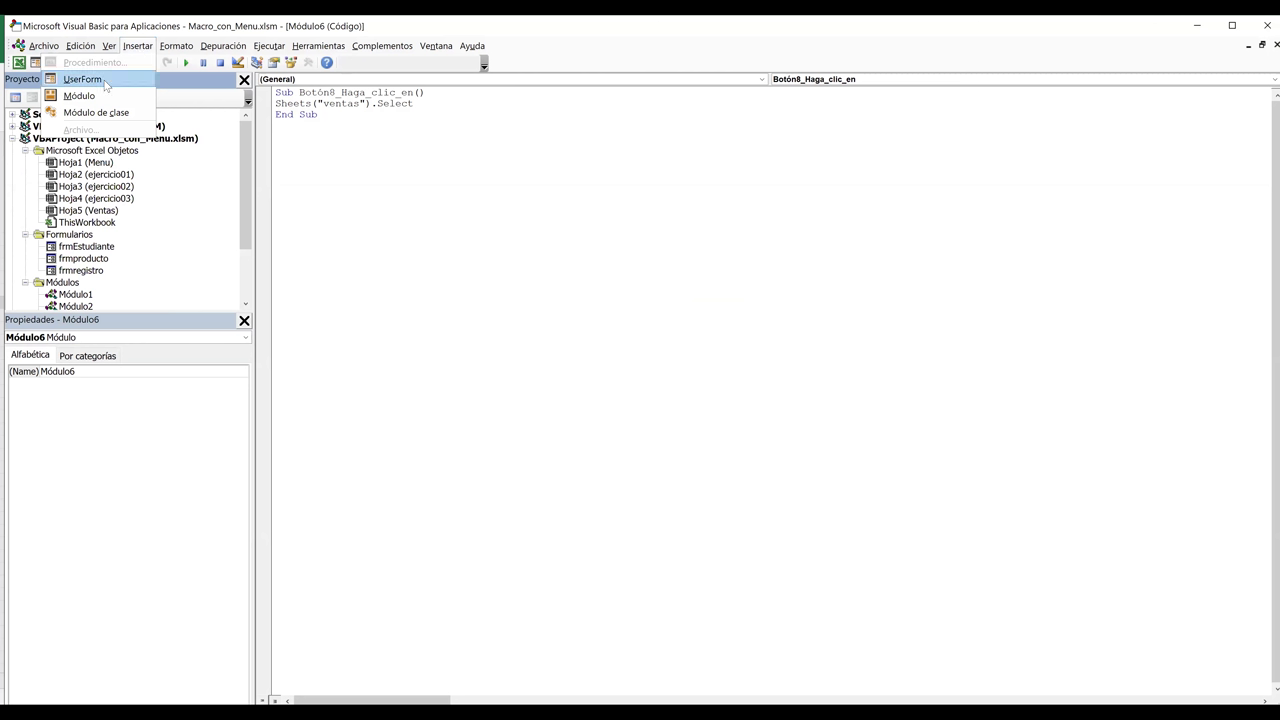
left_click(105, 85)
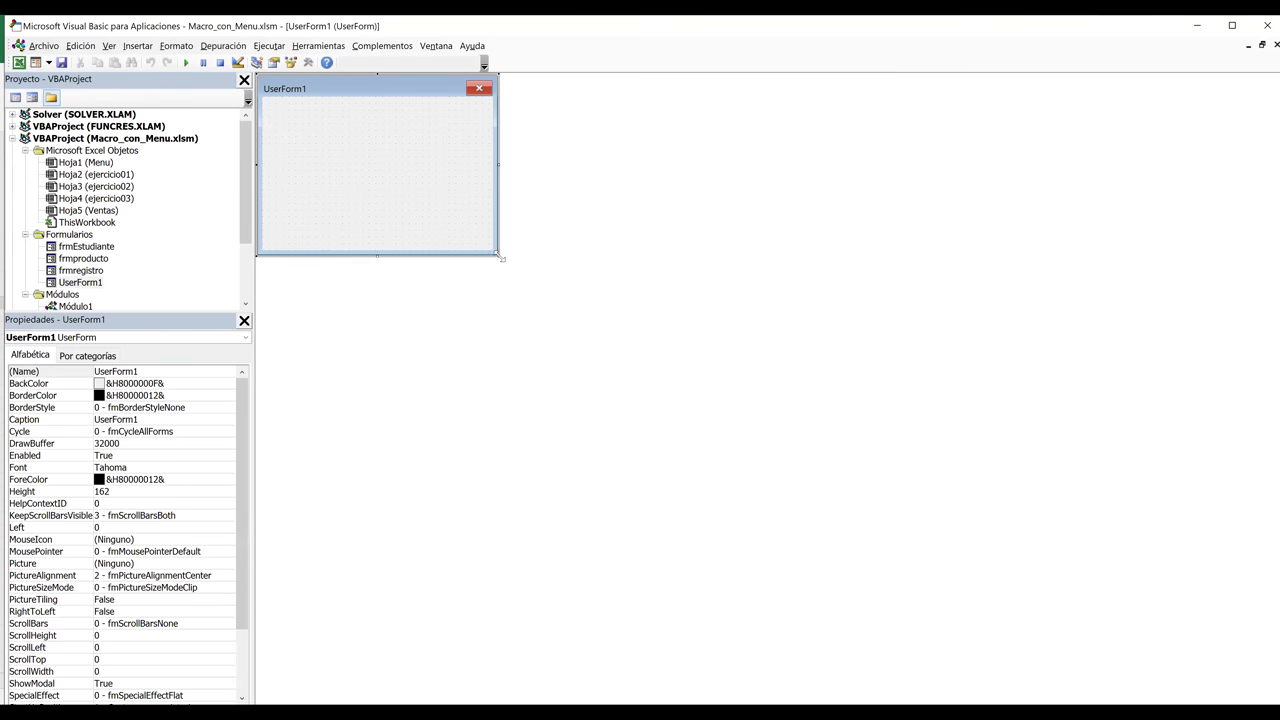
left_click_drag(499, 257, 663, 431)
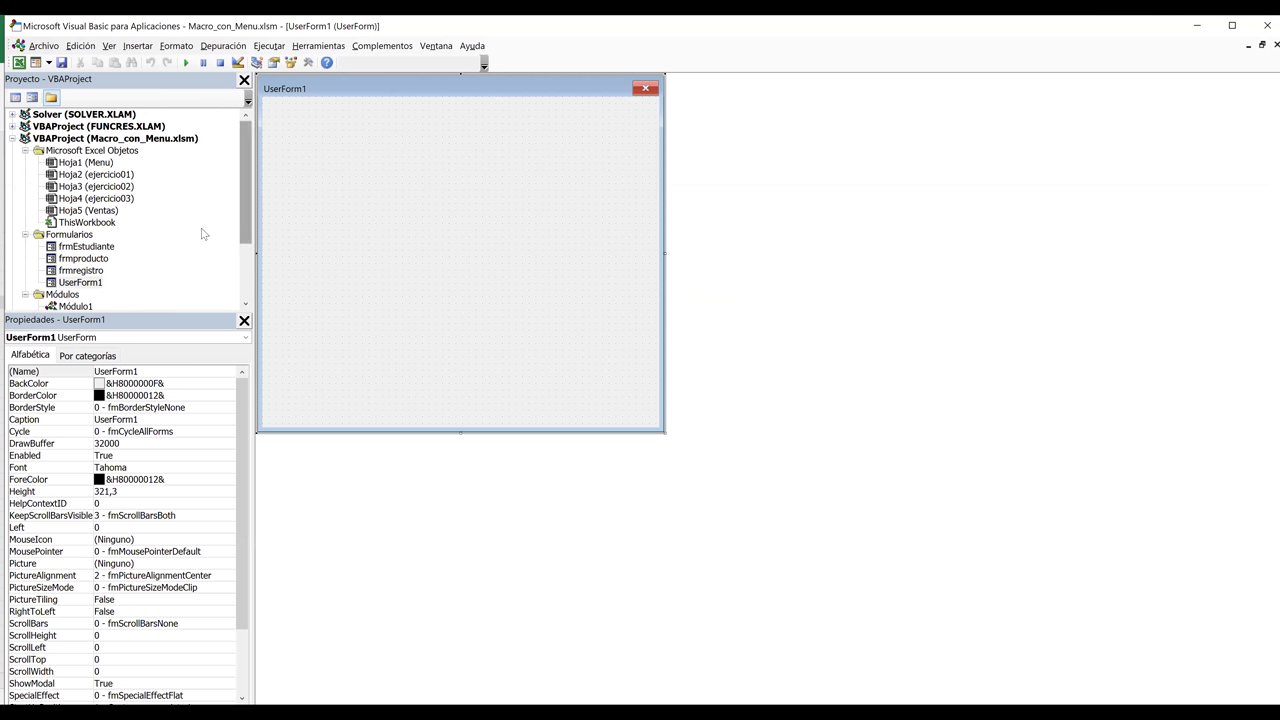
left_click(309, 62)
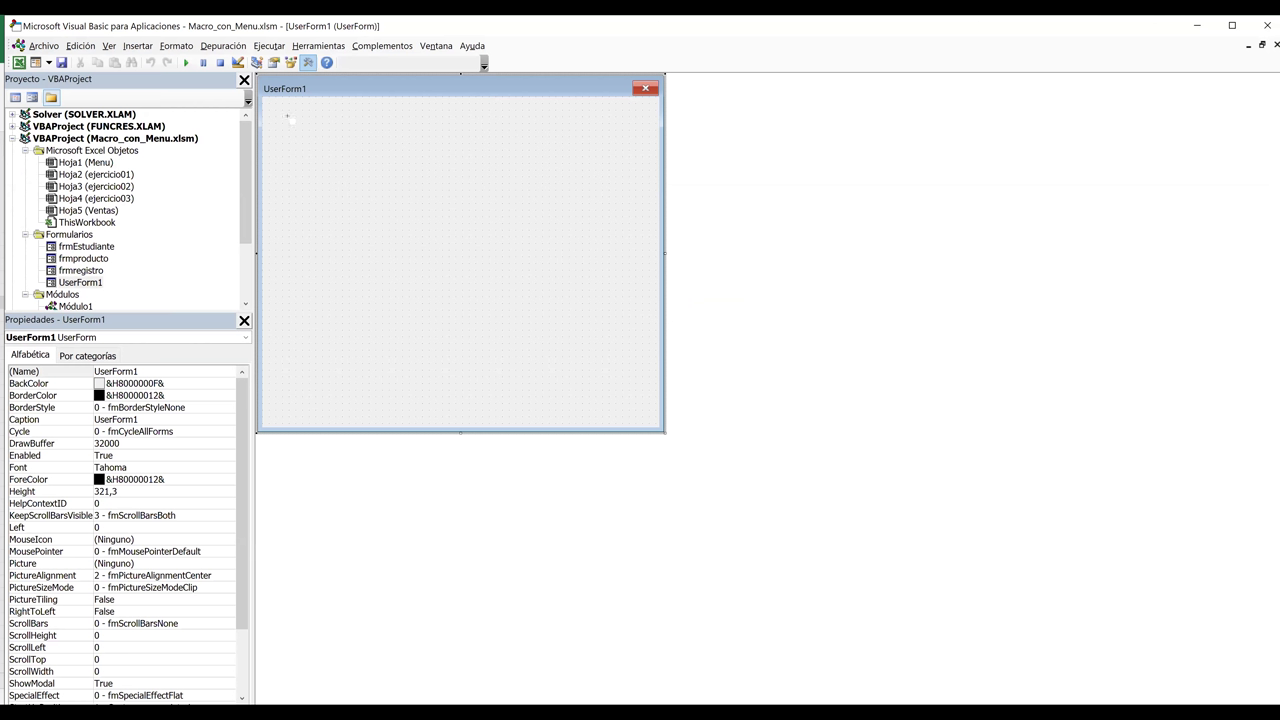
Draw a Frame1 covering most of UserForm1 and blank out its caption.
left_click_drag(510, 382, 642, 410)
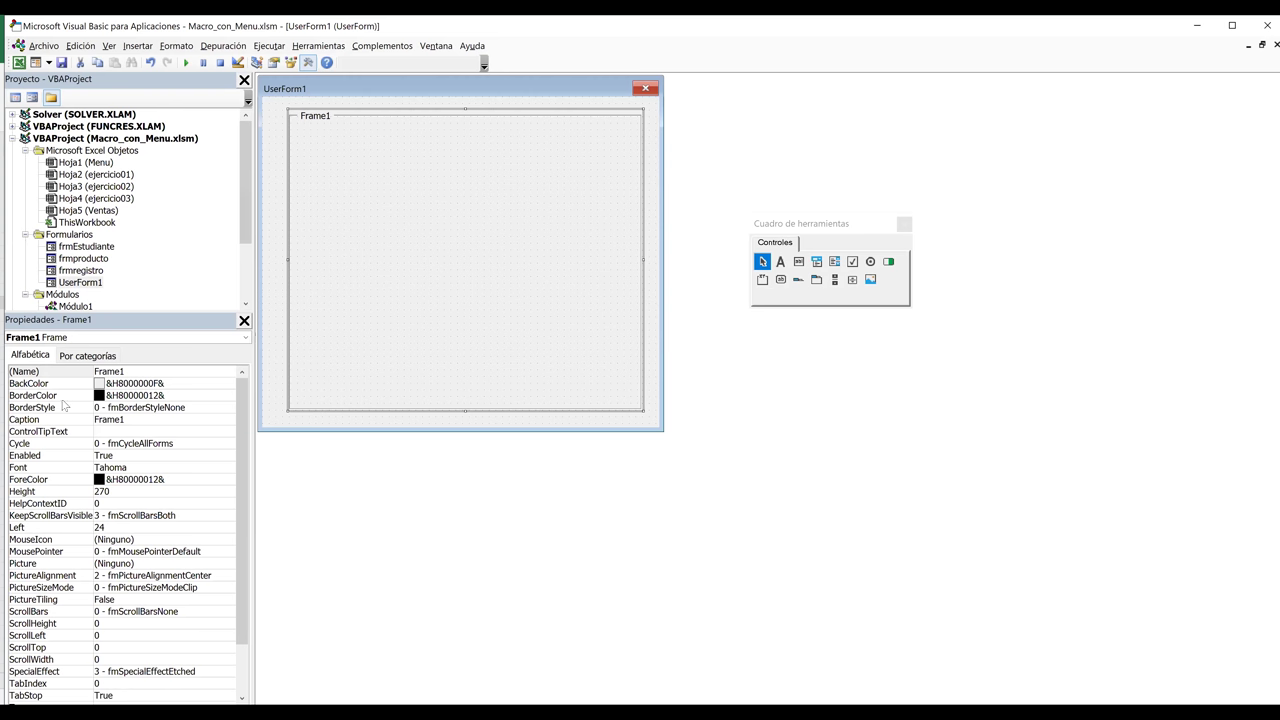
left_click(128, 420)
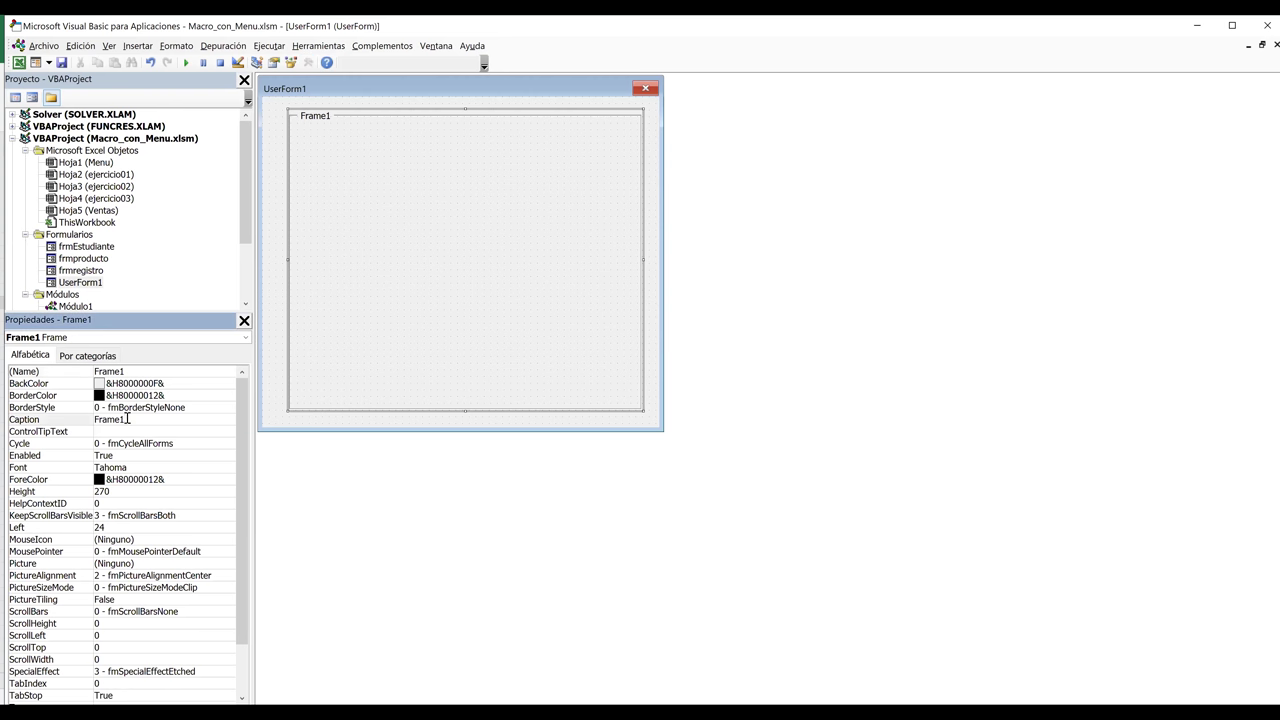
key("BackSpace")
key("BackSpace")
key("BackSpace")
key("BackSpace")
key("BackSpace")
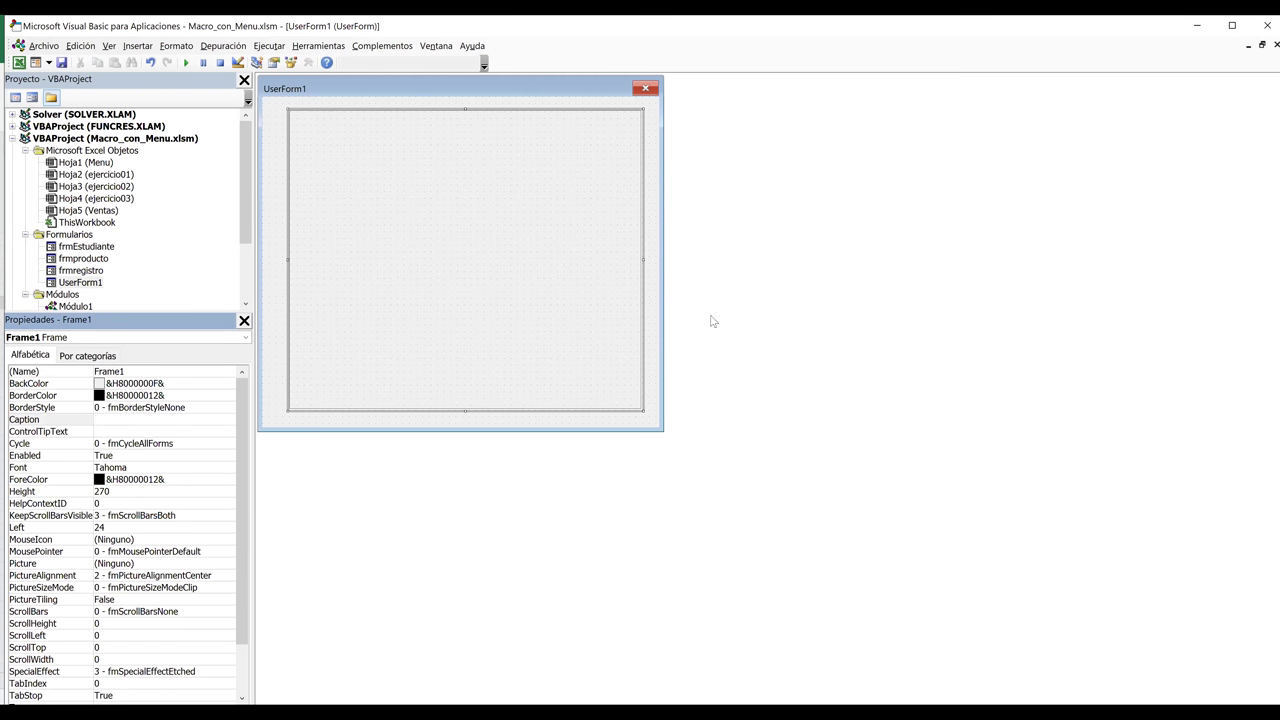
left_click(771, 285)
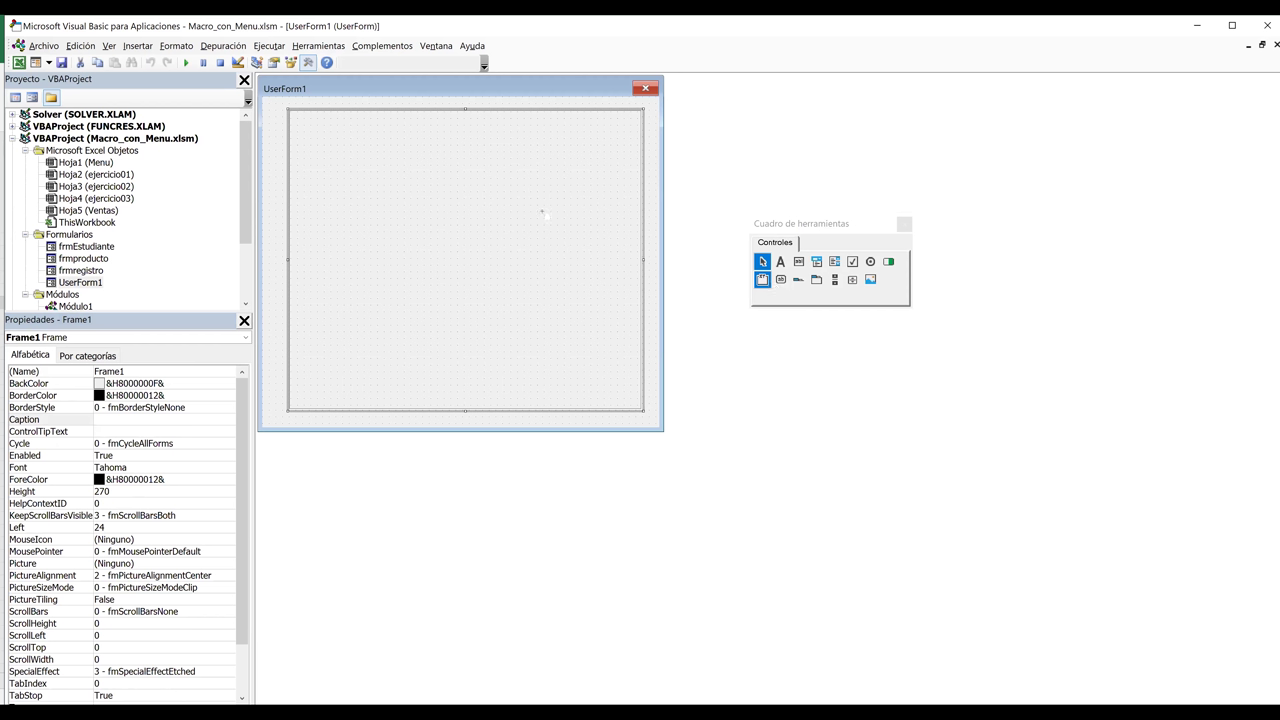
left_click_drag(343, 124, 626, 166)
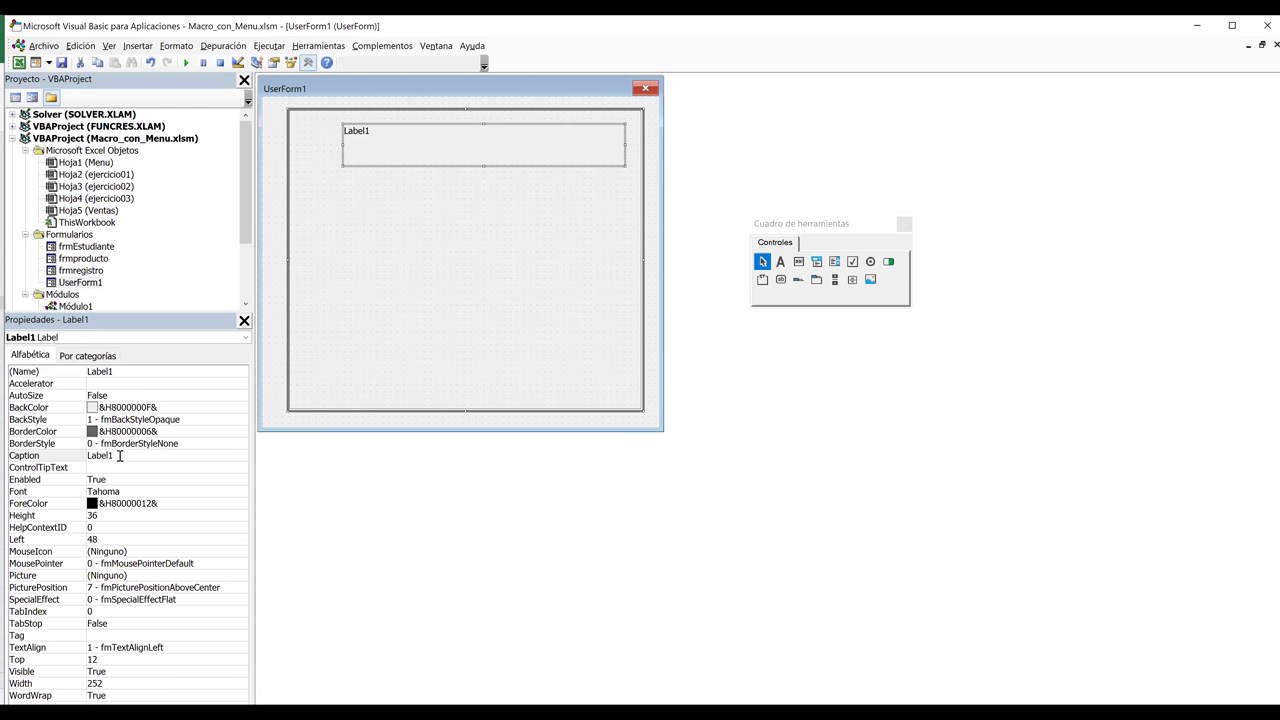
left_click(120, 455)
key("BackSpace")
key("BackSpace")
key("BackSpace")
key("BackSpace")
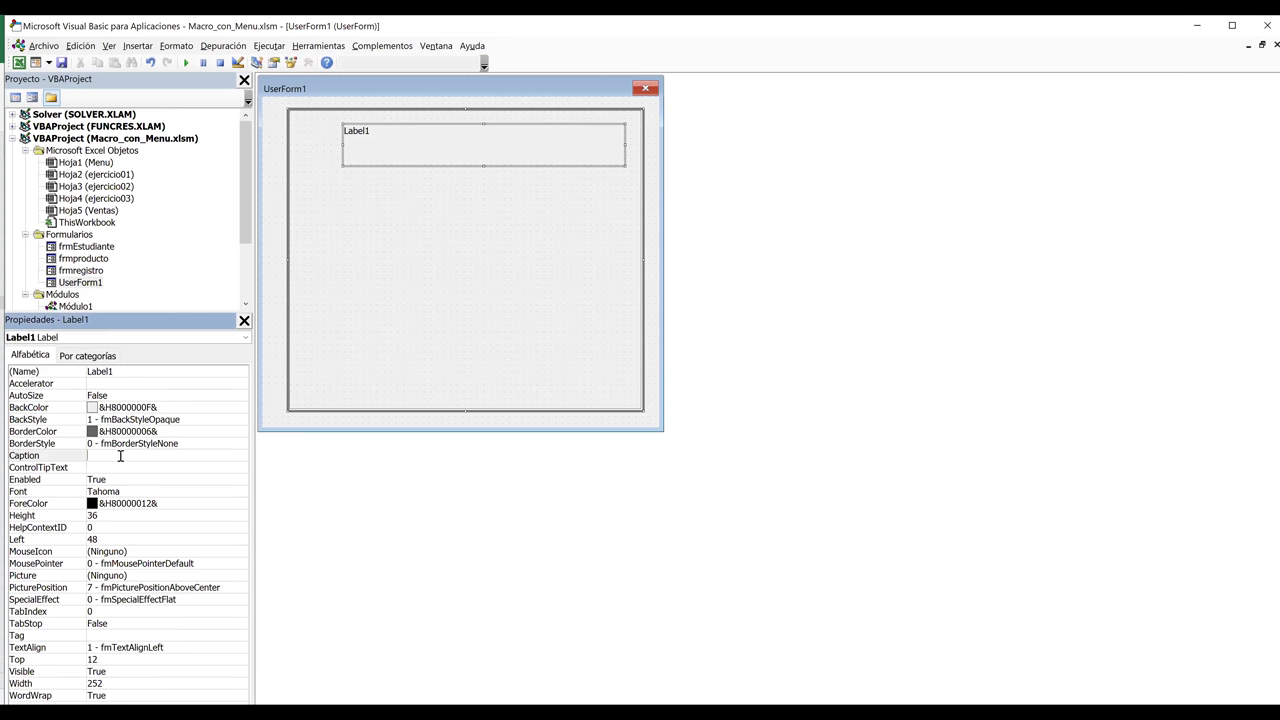
type("Registro de Ventas")
left_click(404, 142)
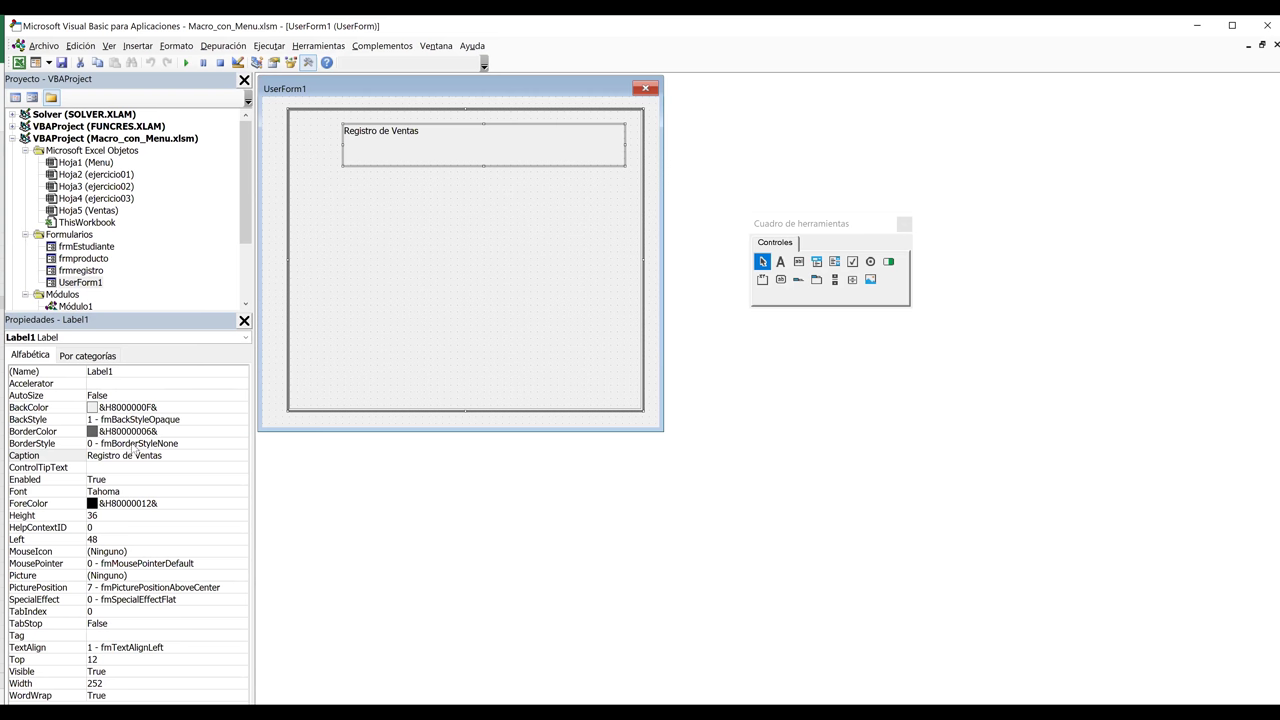
left_click(134, 446)
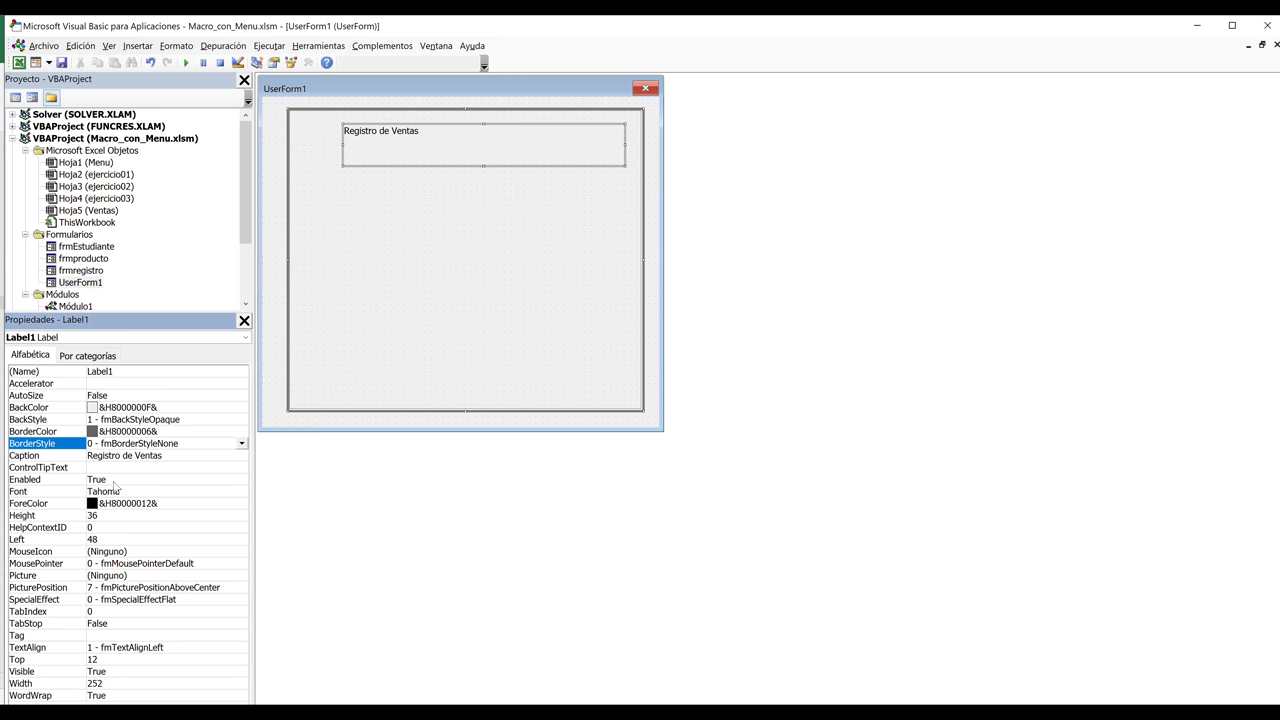
left_click(54, 649)
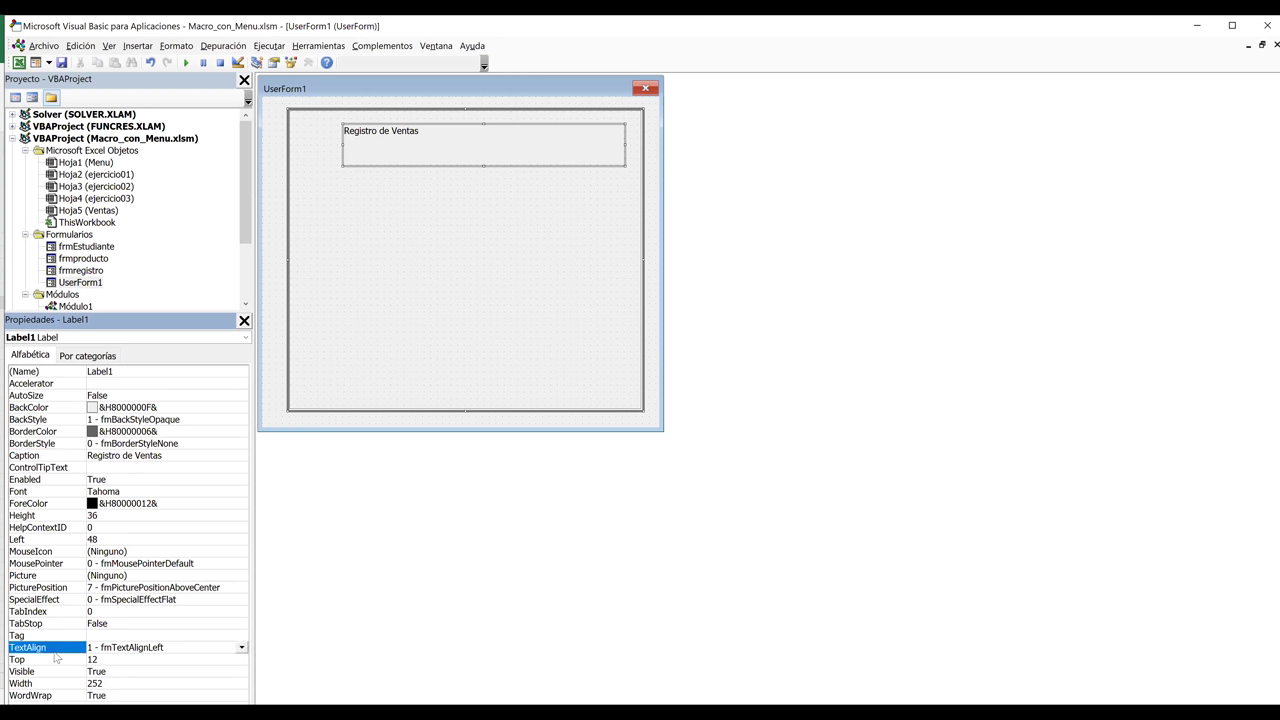
left_click(242, 648)
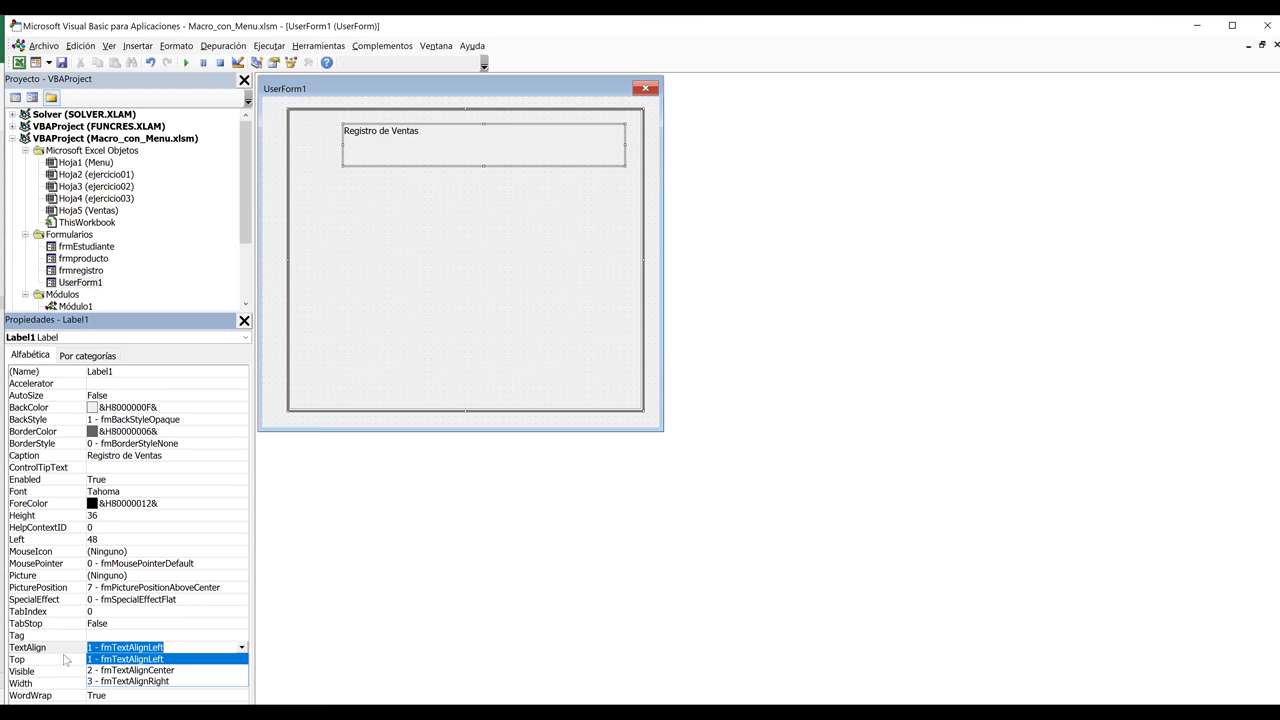
key("Down")
key("Return")
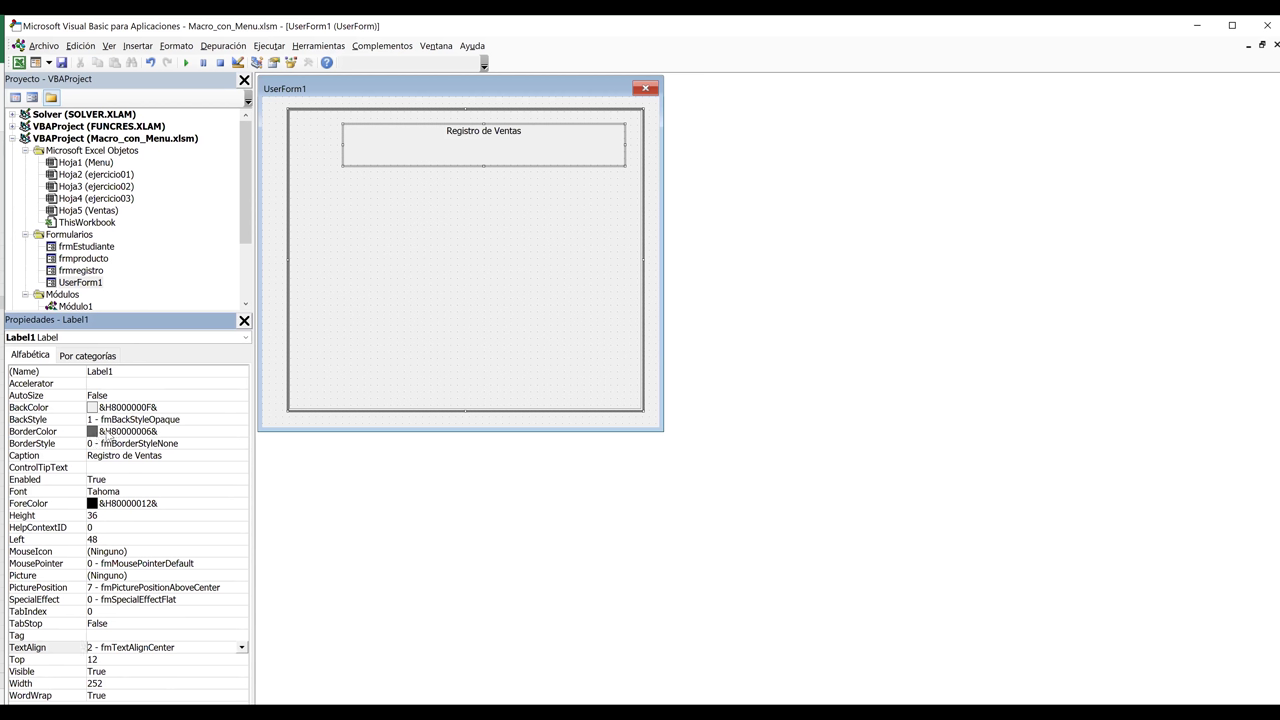
left_click(173, 407)
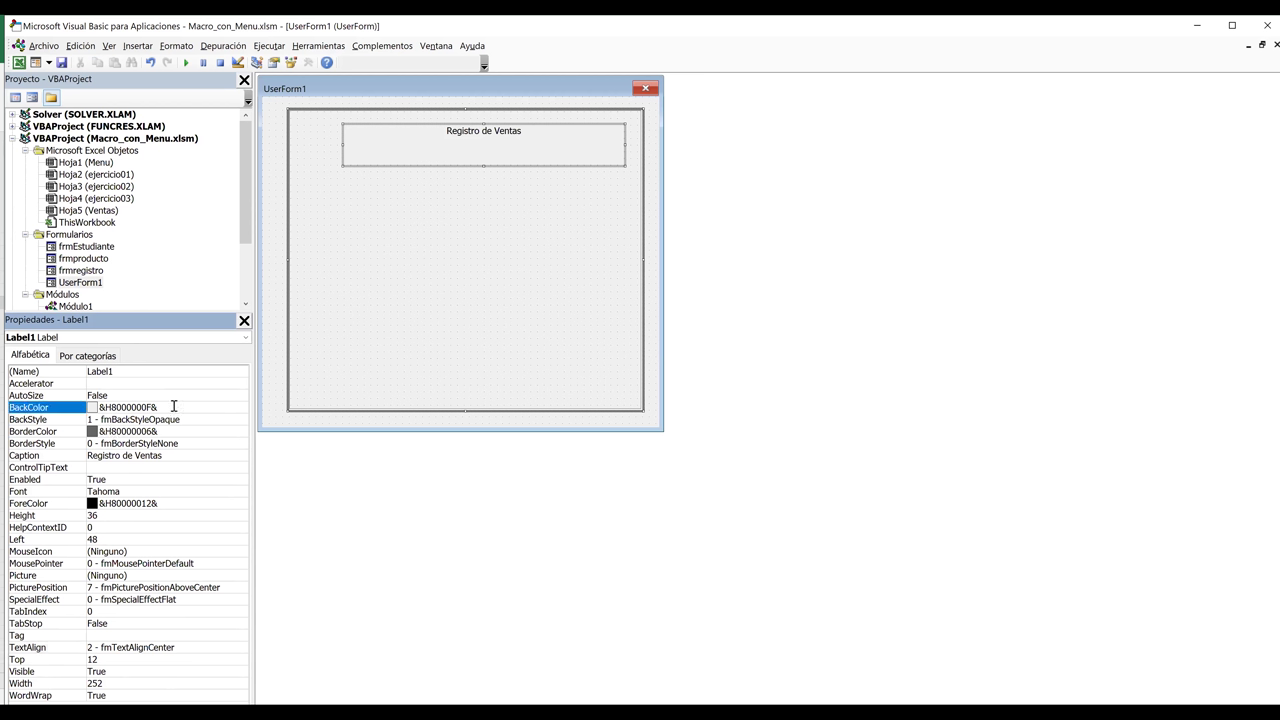
left_click(241, 407)
left_click(165, 420)
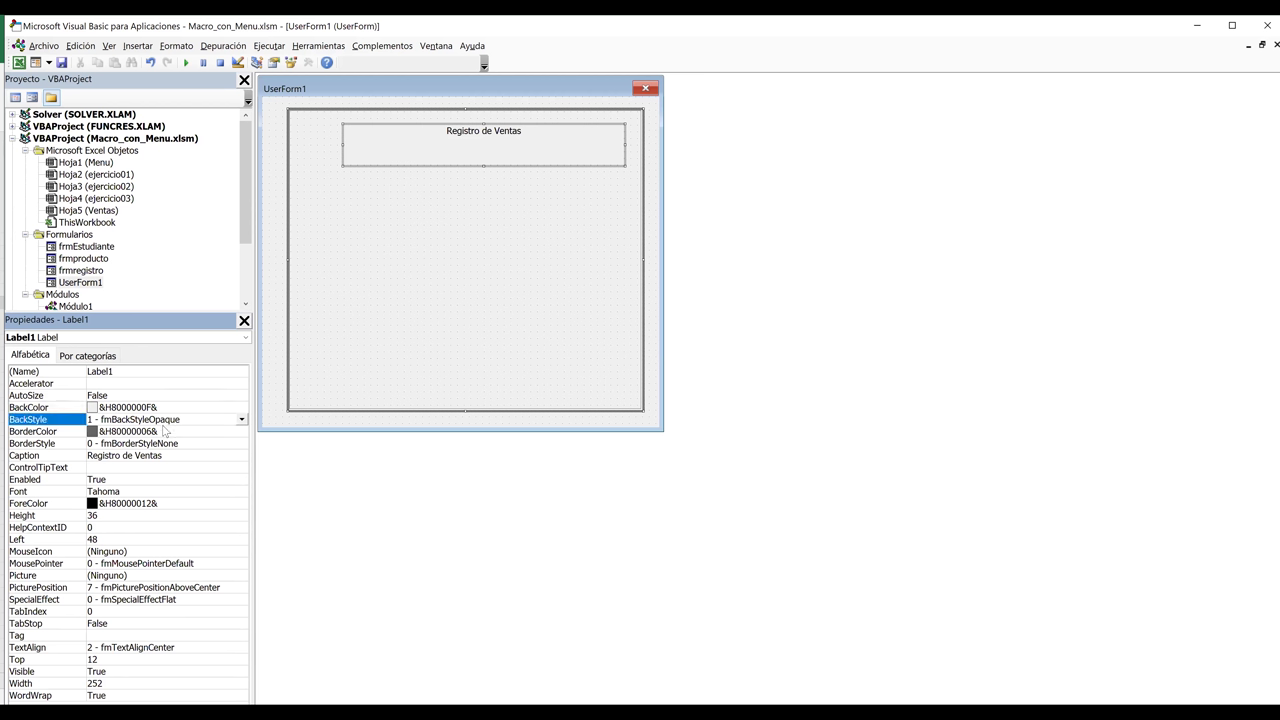
left_click(165, 443)
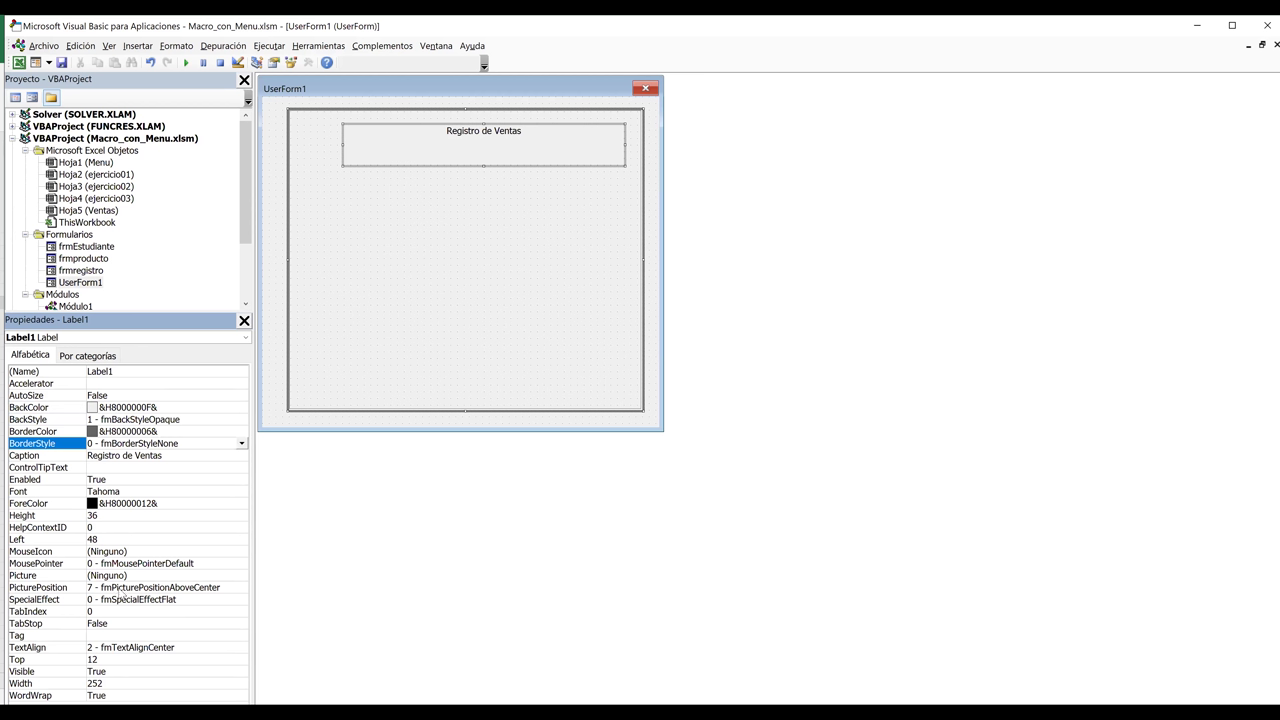
left_click(126, 684)
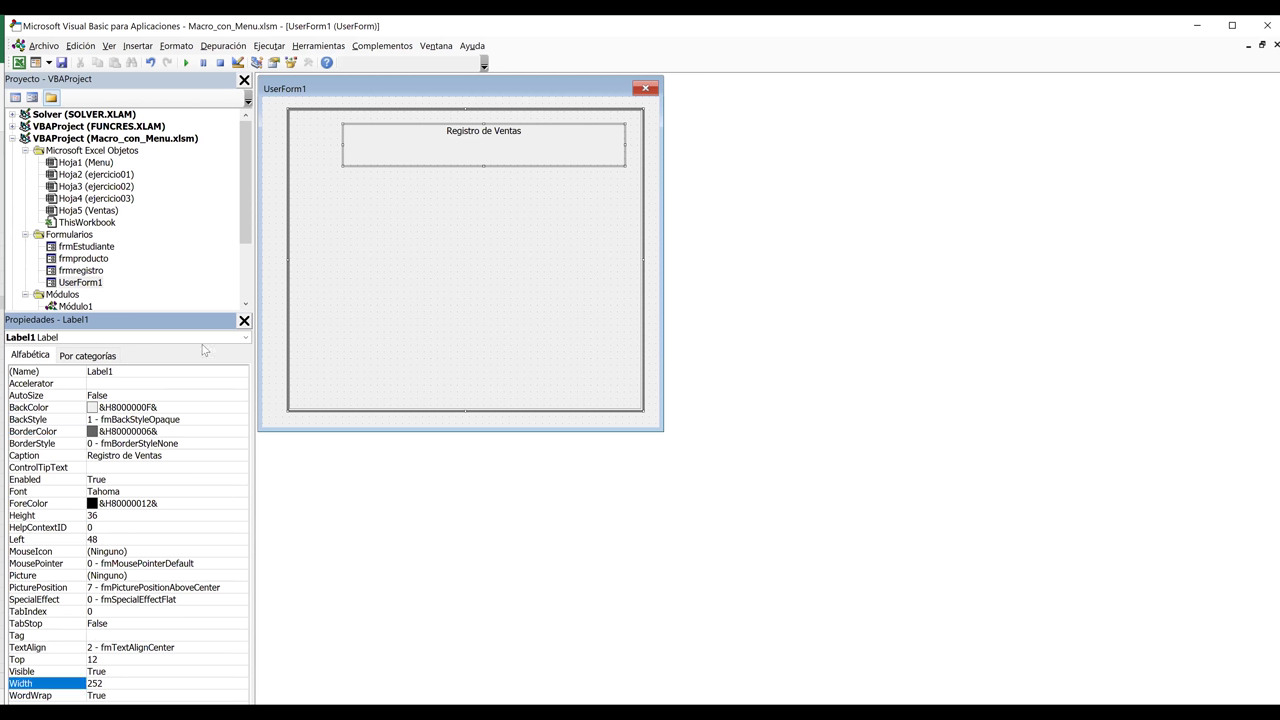
left_click(120, 430)
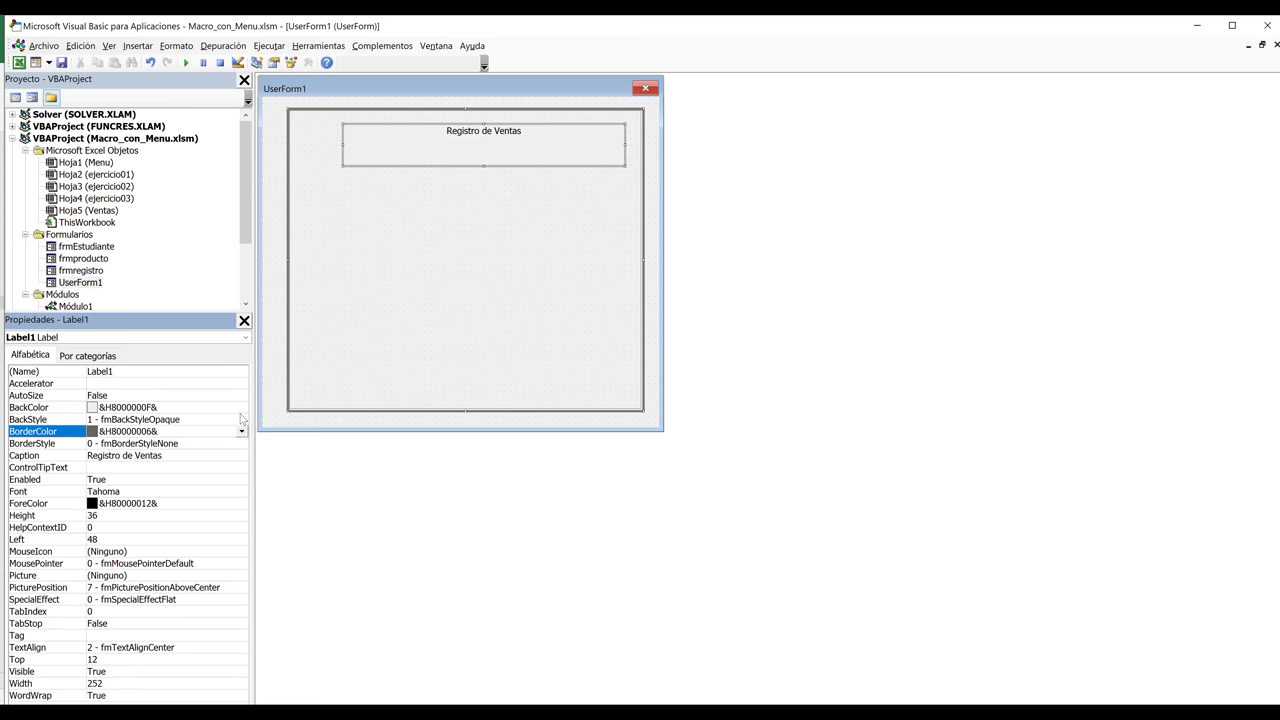
left_click(241, 408)
left_click(241, 408)
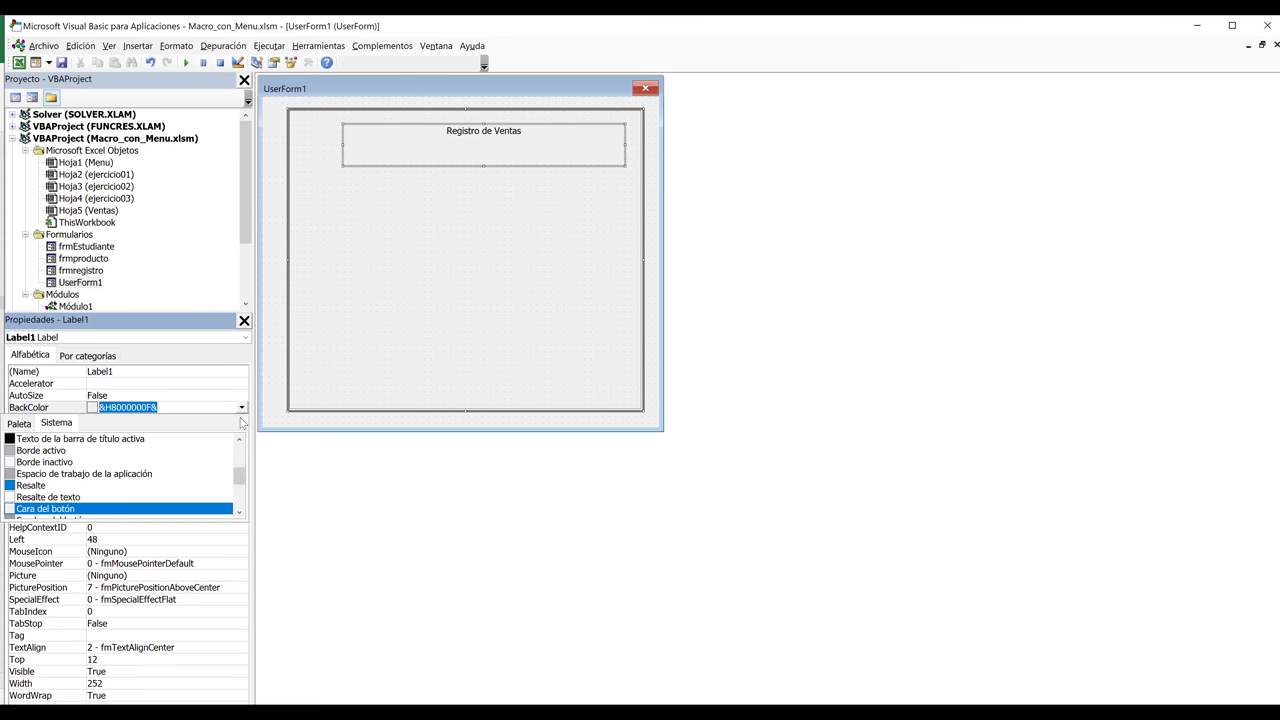
key("Escape")
left_click(211, 464)
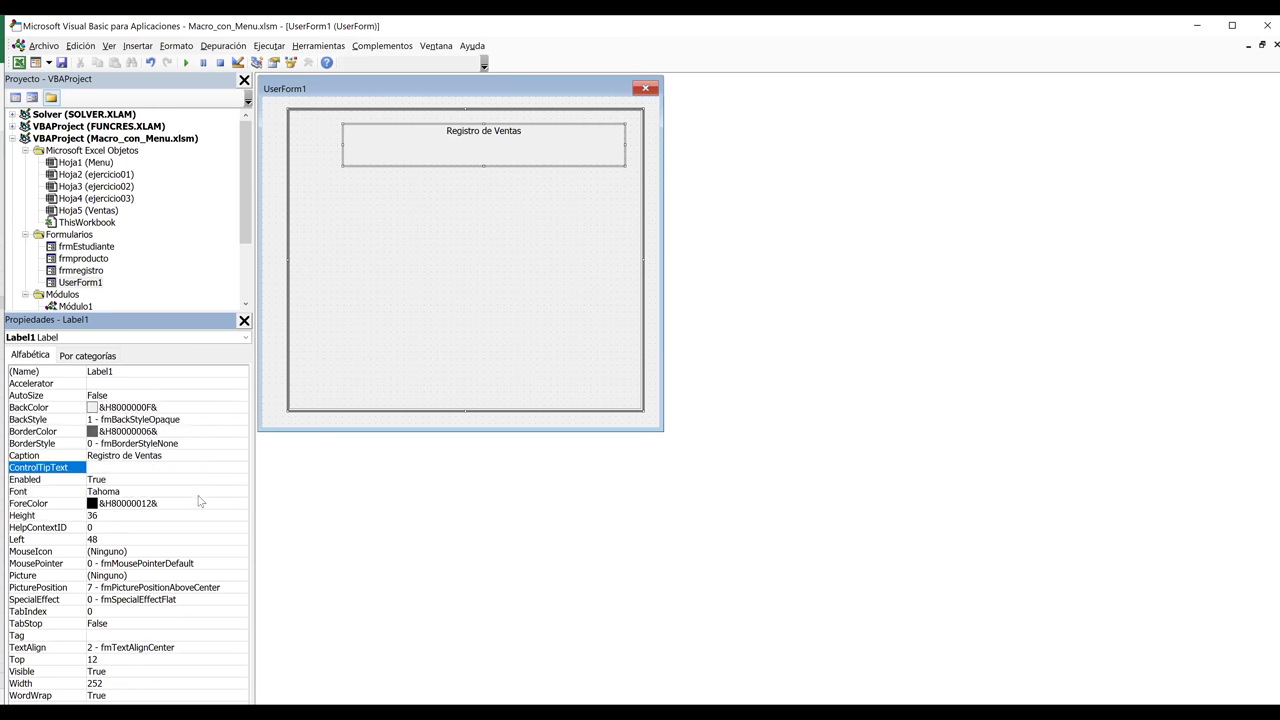
left_click(199, 502)
left_click(200, 491)
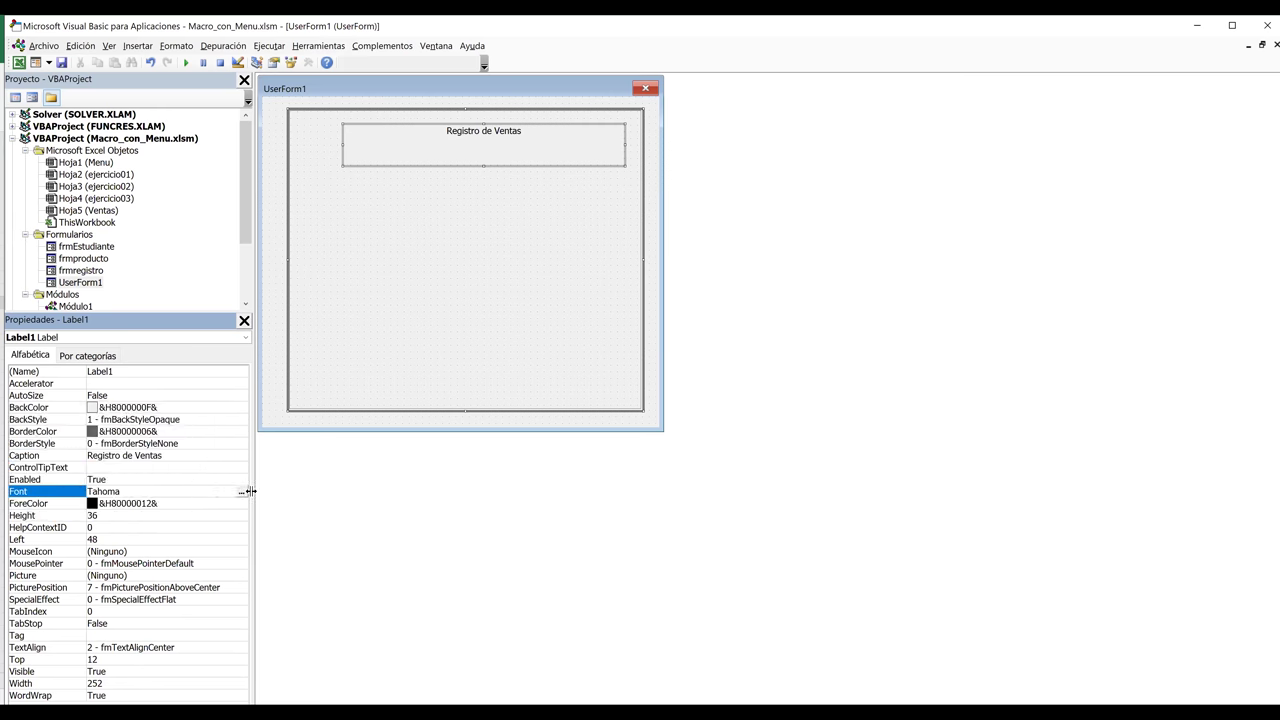
Set the Registro de Ventas title font to Tahoma, bold, size 16.
left_click(242, 492)
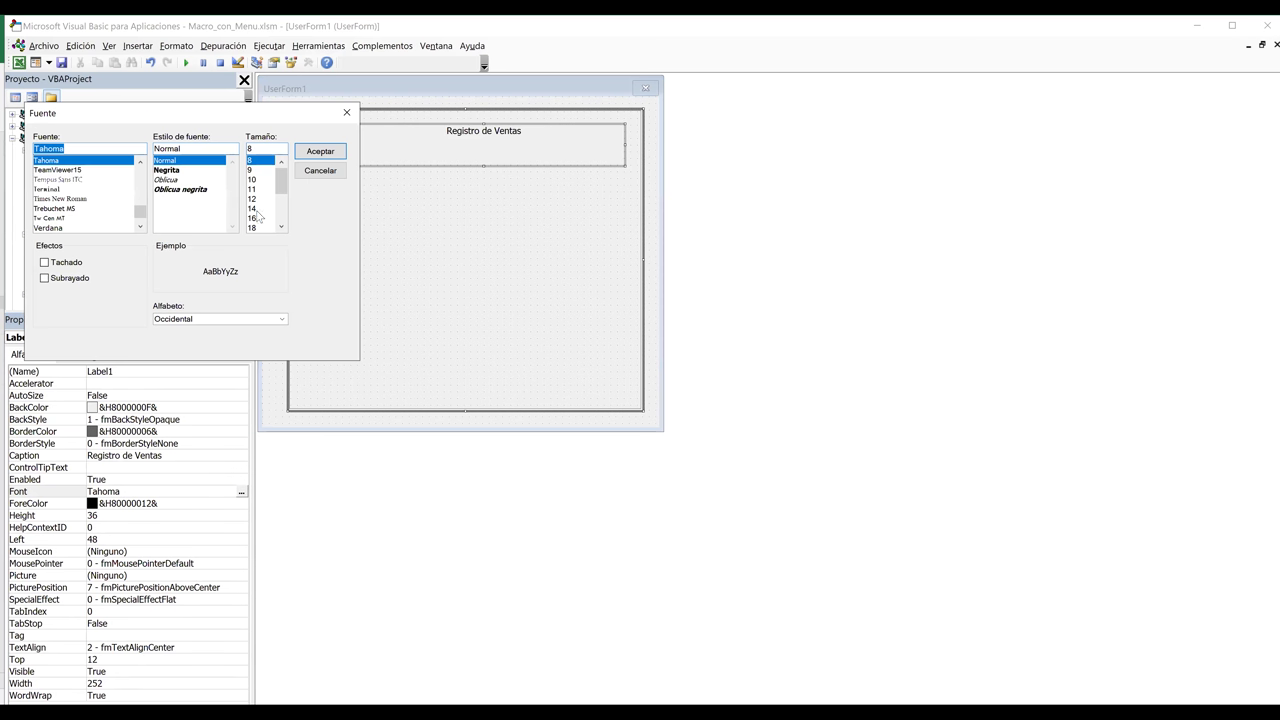
left_click(254, 208)
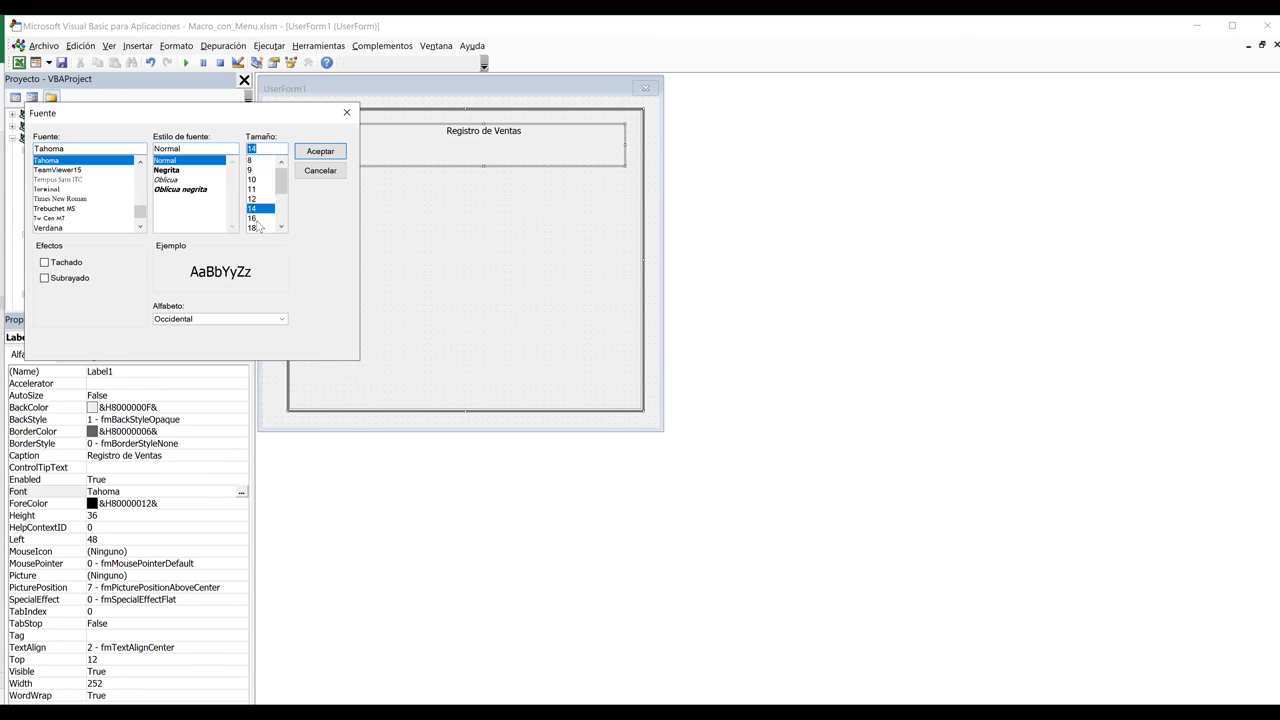
left_click(256, 218)
left_click(172, 170)
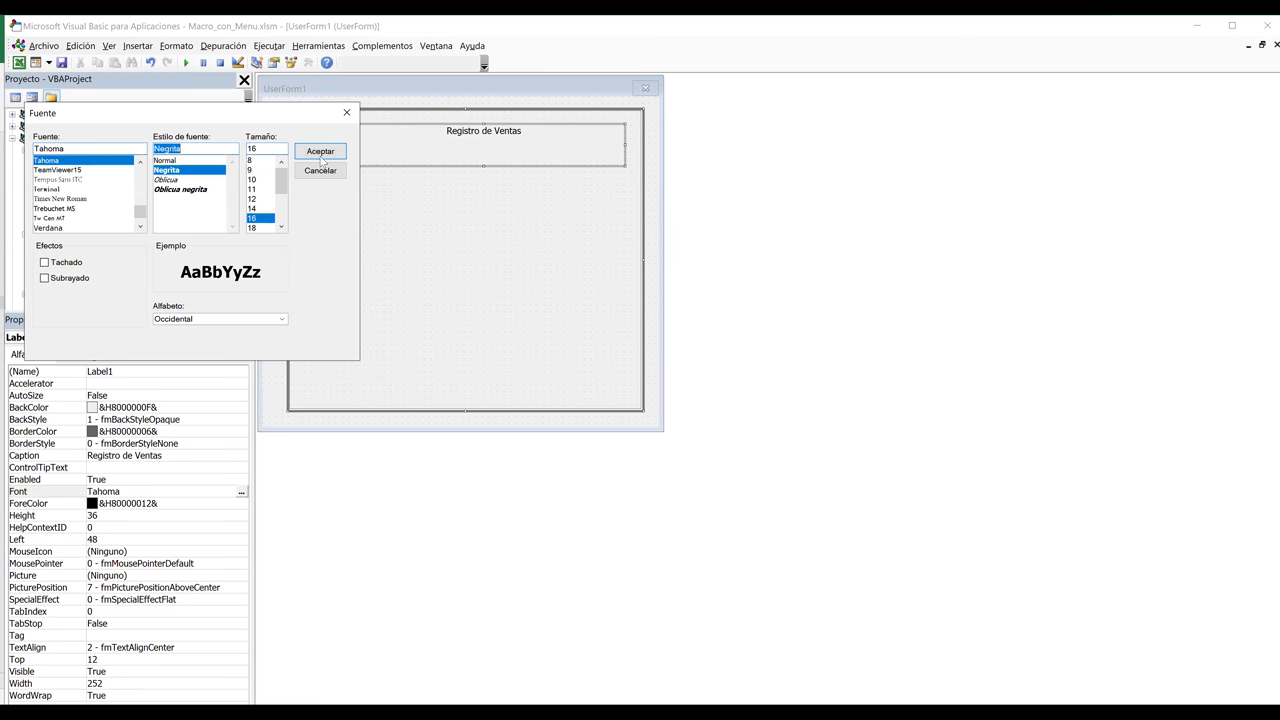
left_click(321, 154)
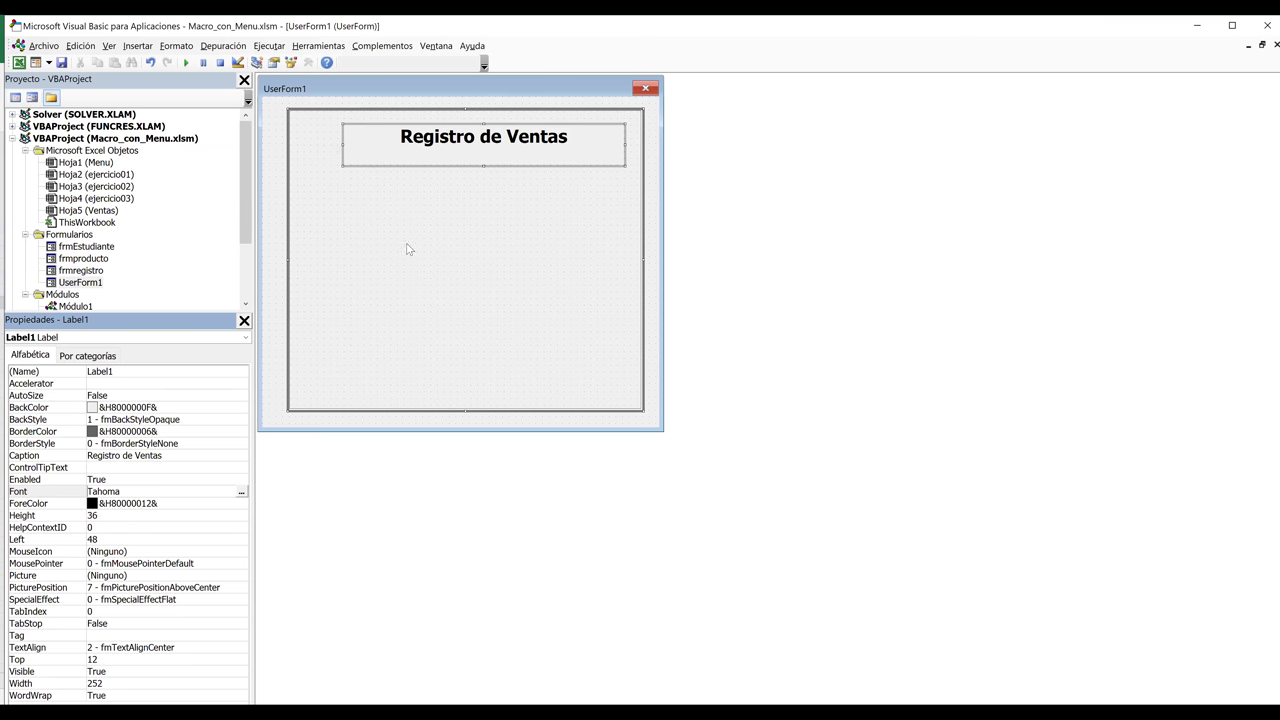
left_click(307, 62)
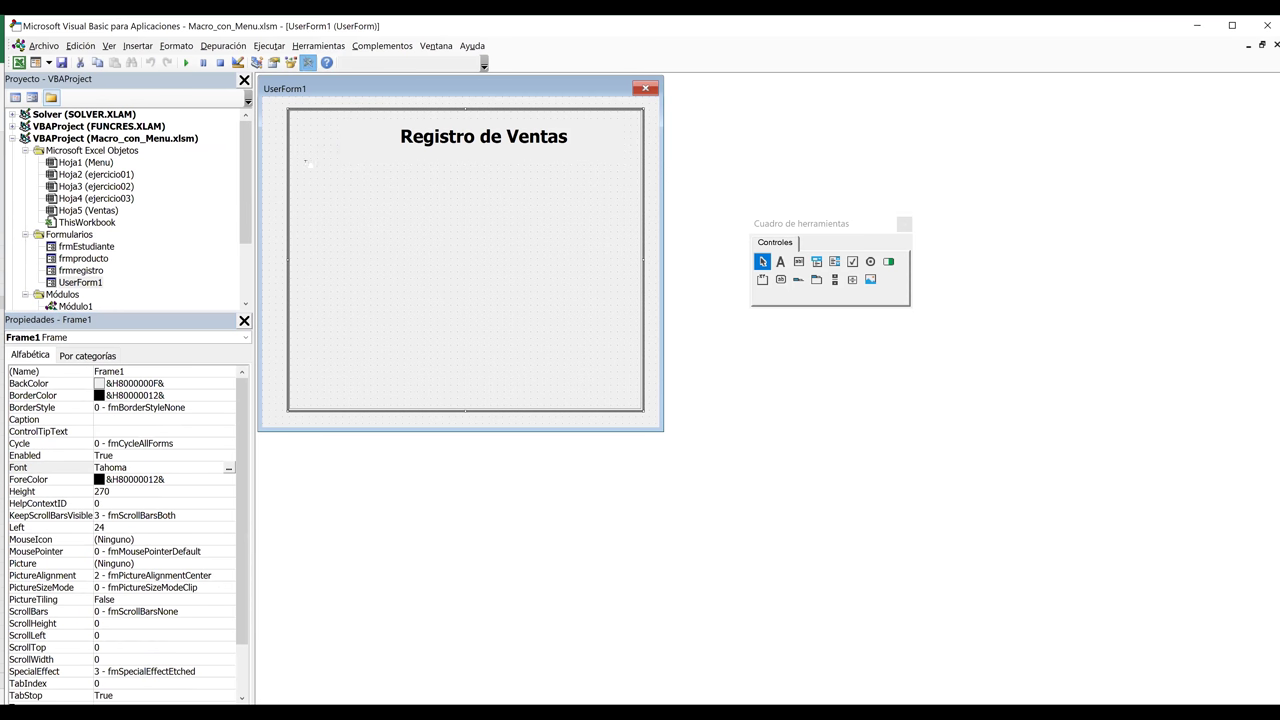
Draw a Codigo label below the title and paste a copy beneath it captioned Nombre.
left_click(780, 262)
left_click_drag(303, 157, 371, 186)
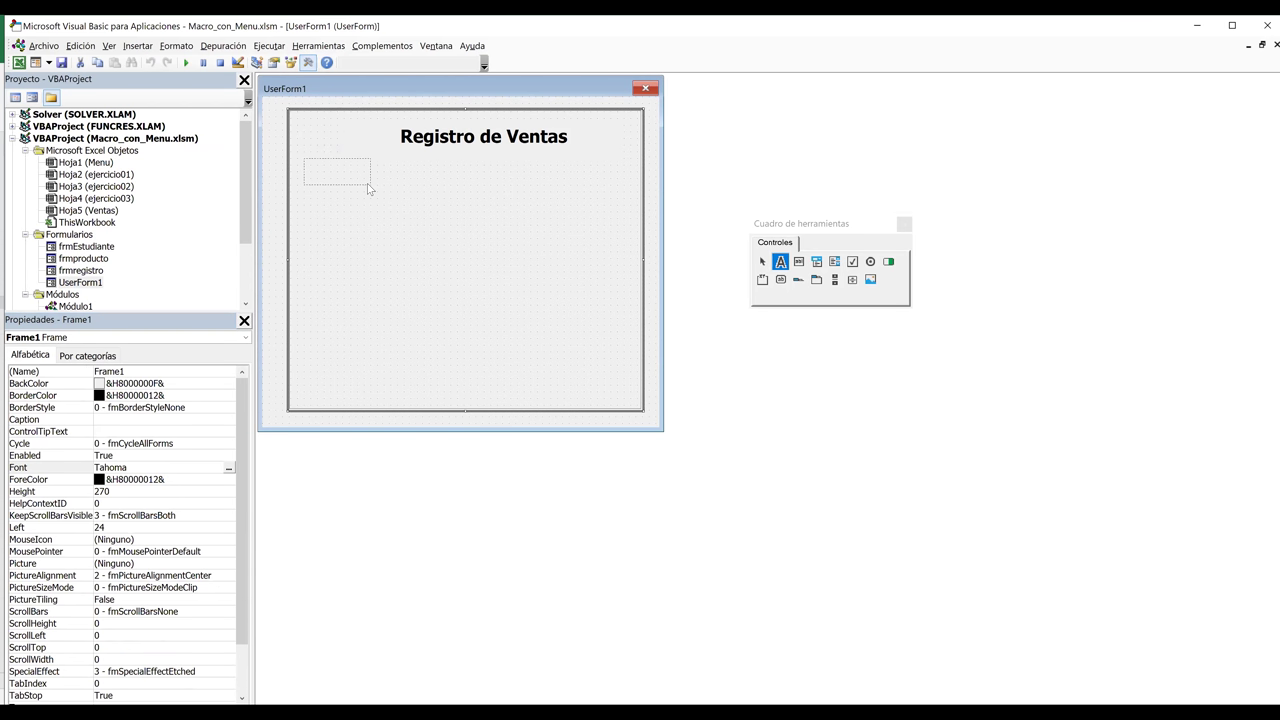
left_click(326, 165)
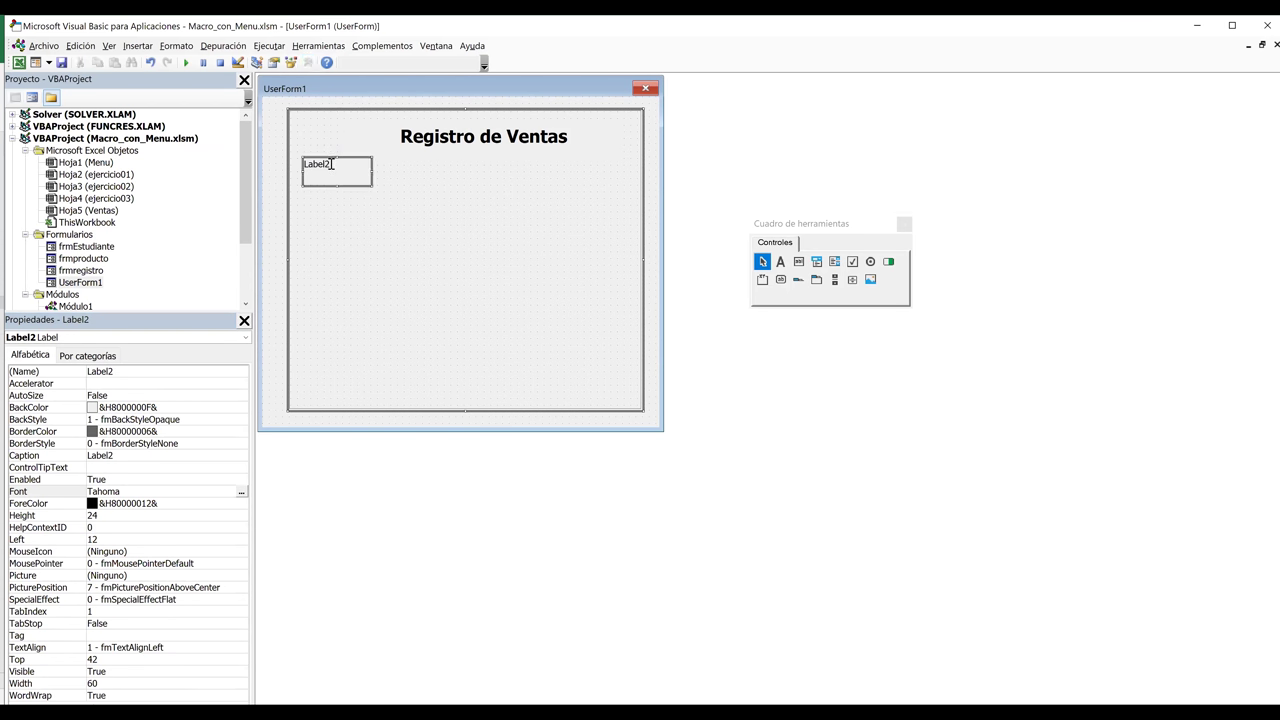
key("BackSpace")
key("BackSpace")
key("BackSpace")
key("BackSpace")
key("BackSpace")
key("BackSpace")
type("Codig")
left_click(386, 209)
left_click(329, 172)
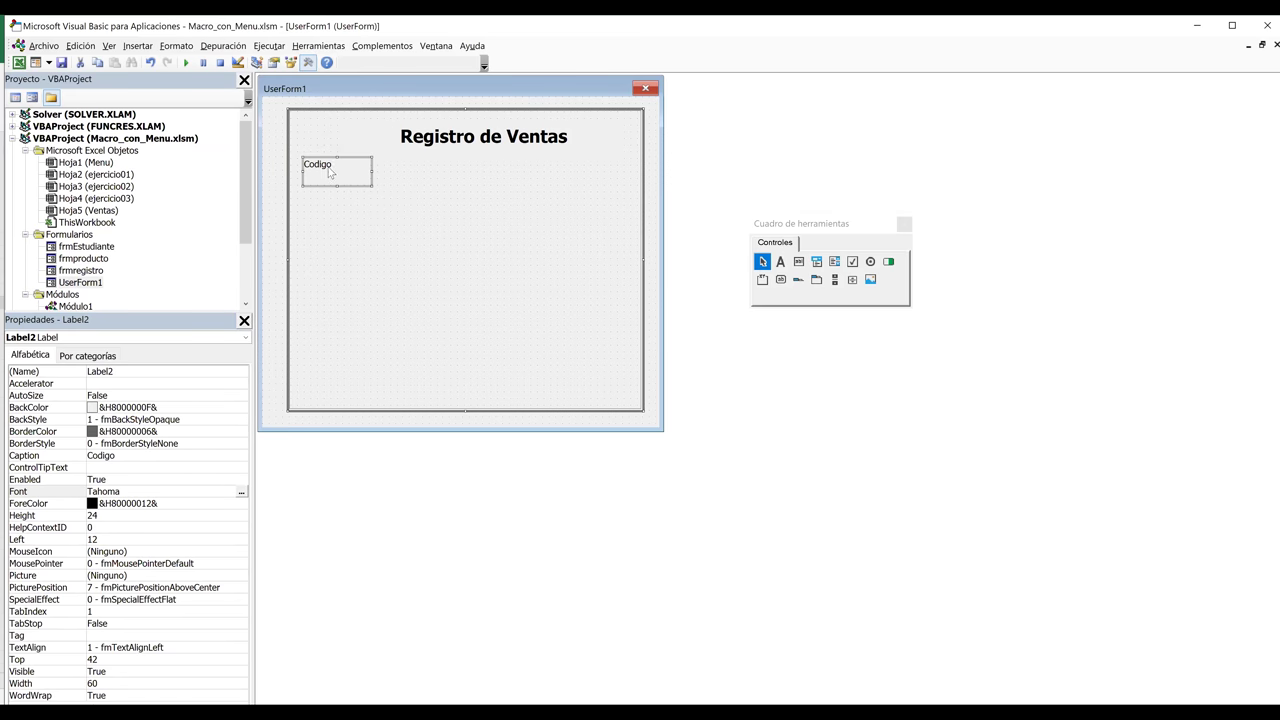
key("ctrl+c")
key("ctrl+v")
left_click_drag(477, 243, 352, 194)
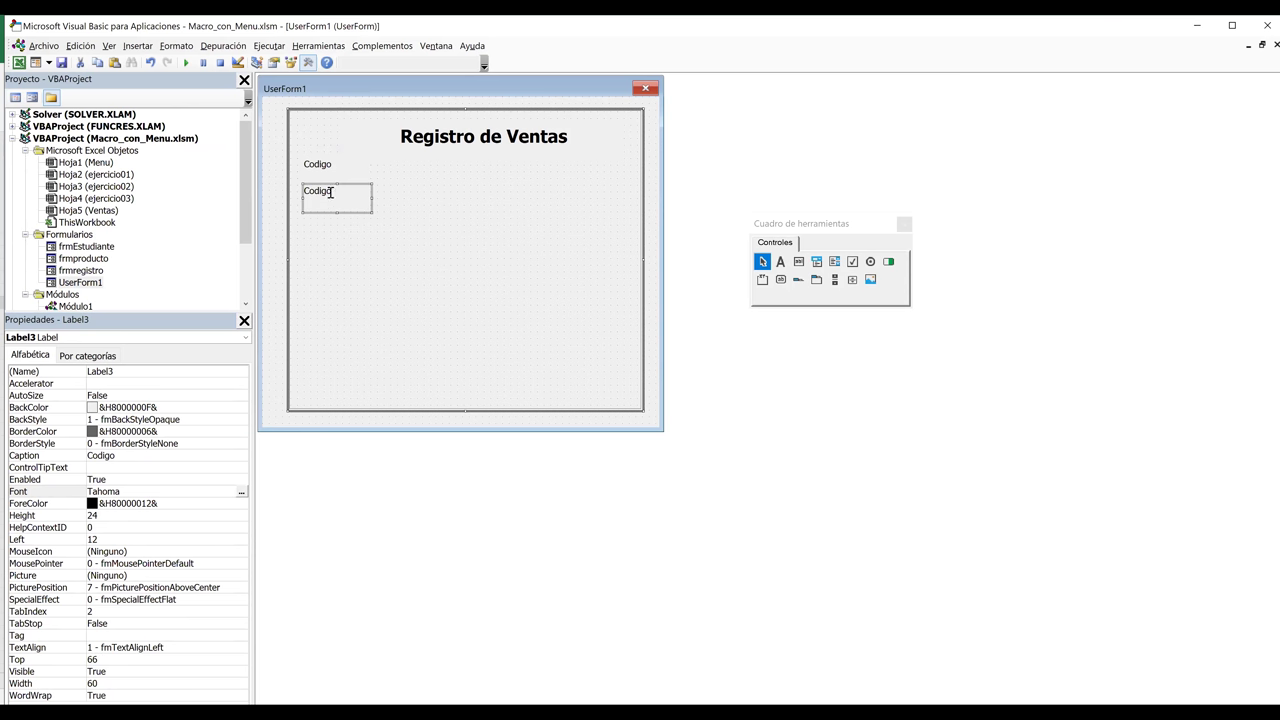
key("BackSpace")
key("BackSpace")
key("BackSpace")
key("BackSpace")
key("BackSpace")
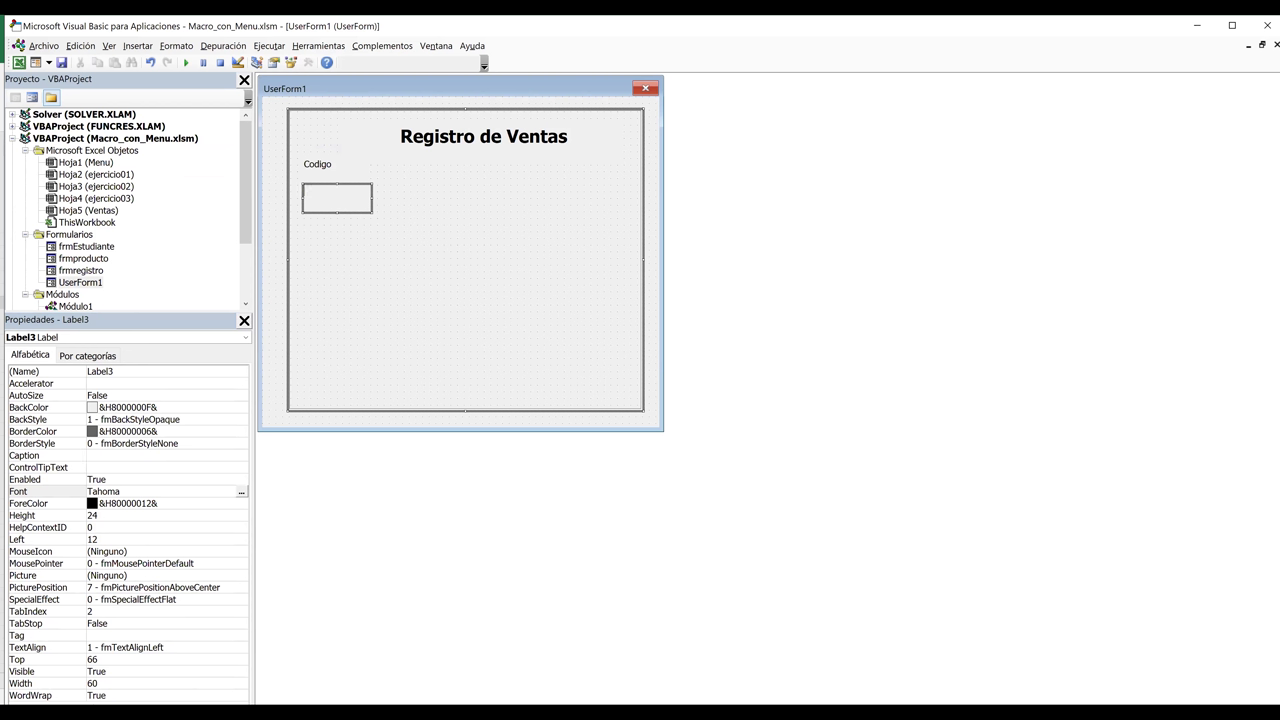
type("Nombre")
left_click(623, 150)
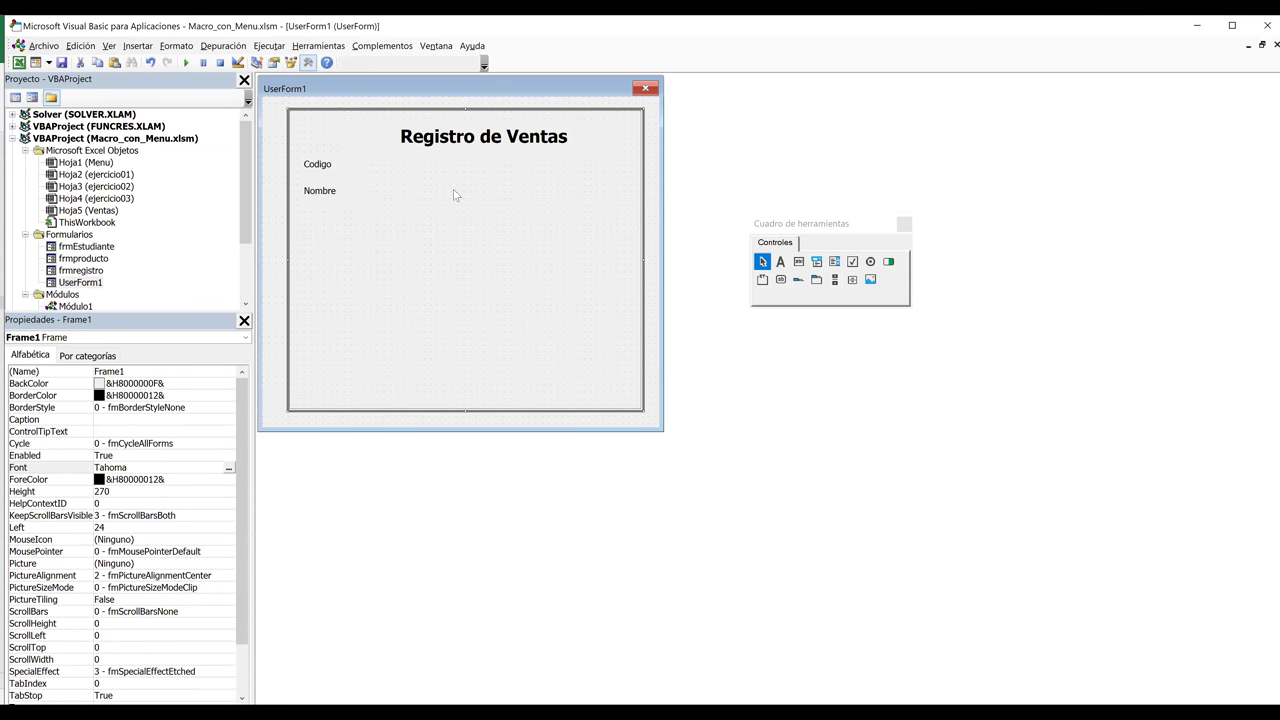
Paste a third label evenly spaced below Nombre and caption it Enero.
key("ctrl+v")
left_click_drag(438, 245, 350, 216)
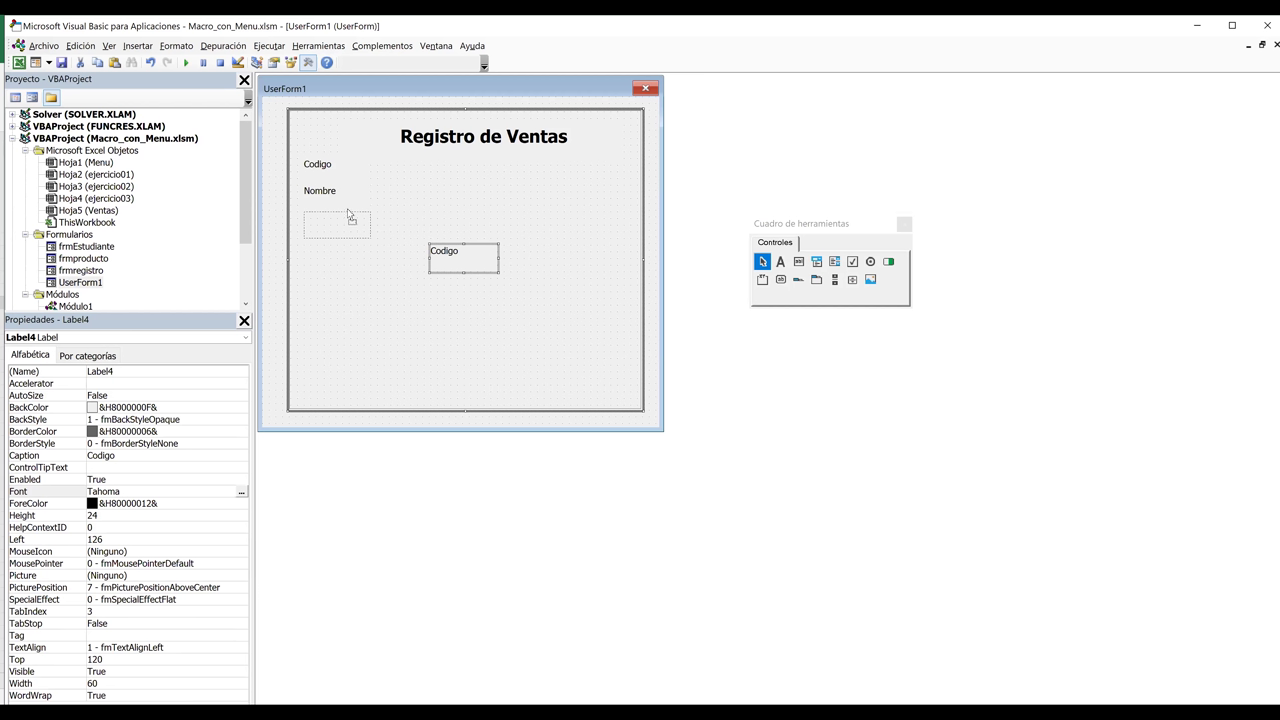
left_click_drag(350, 216, 333, 222)
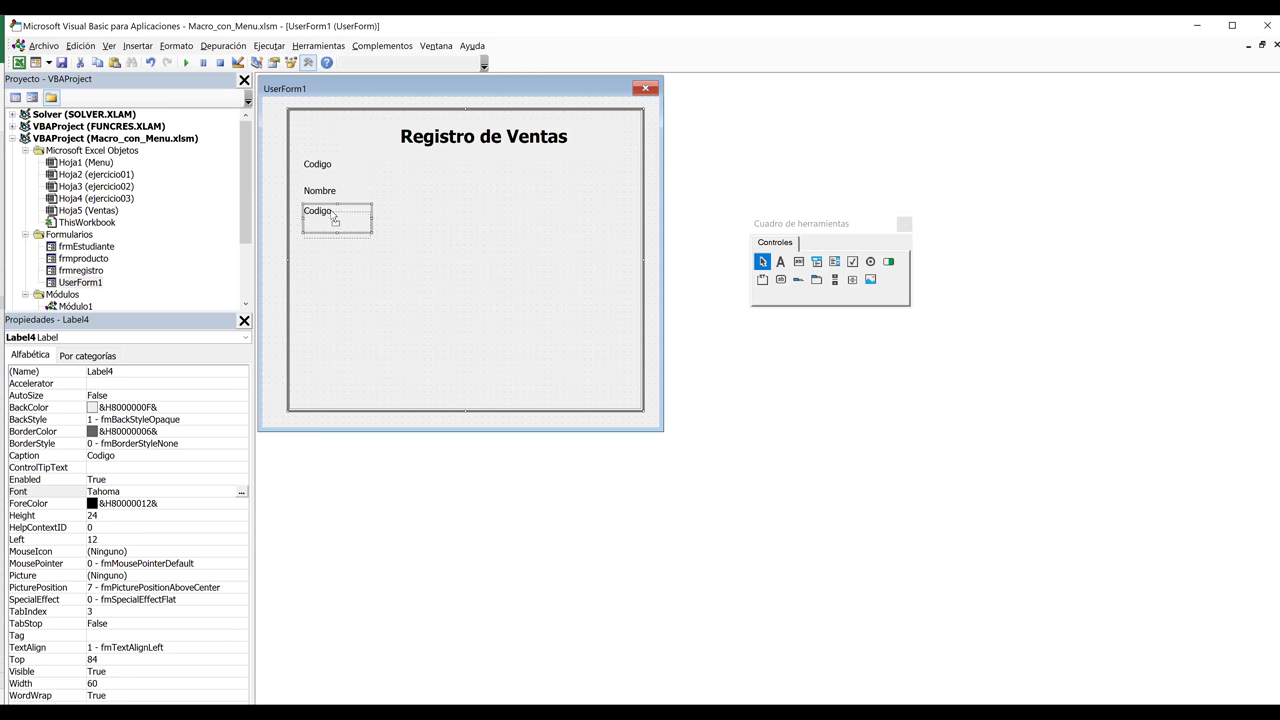
left_click_drag(335, 220, 326, 229)
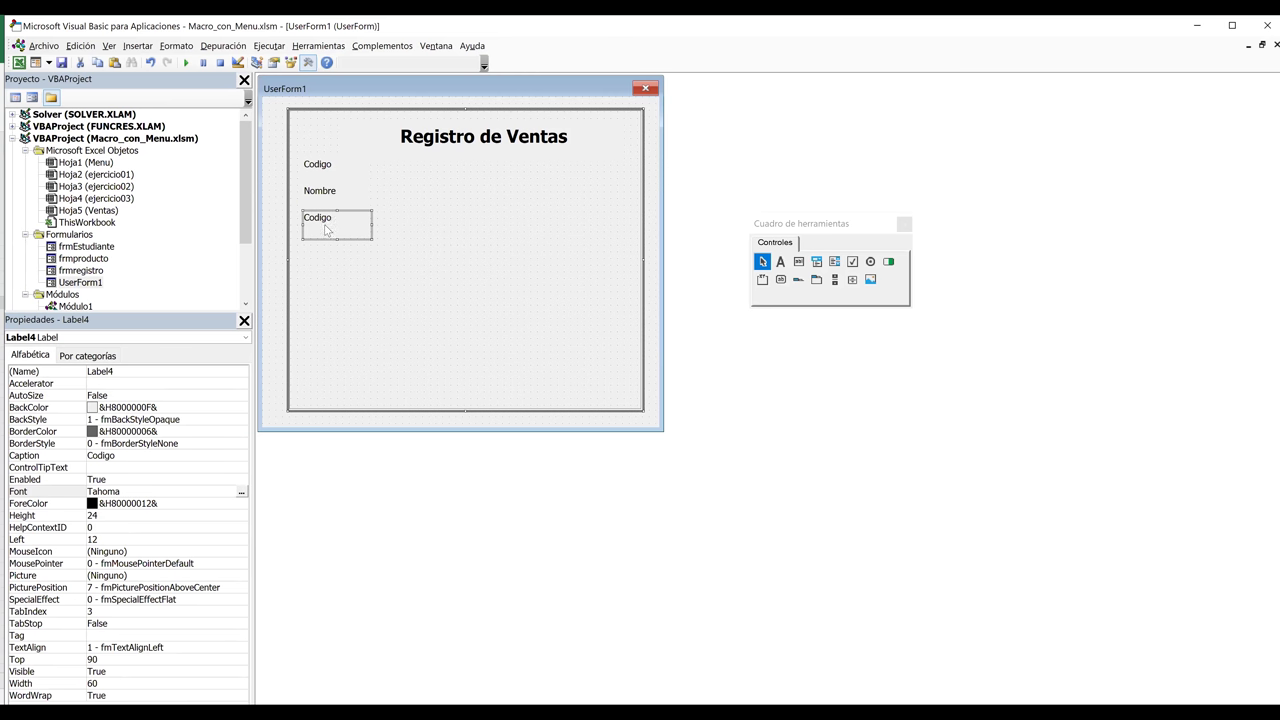
left_click(329, 219)
key("BackSpace")
key("BackSpace")
key("BackSpace")
key("BackSpace")
key("BackSpace")
type("enet")
key("BackSpace")
key("BackSpace")
key("BackSpace")
type("E")
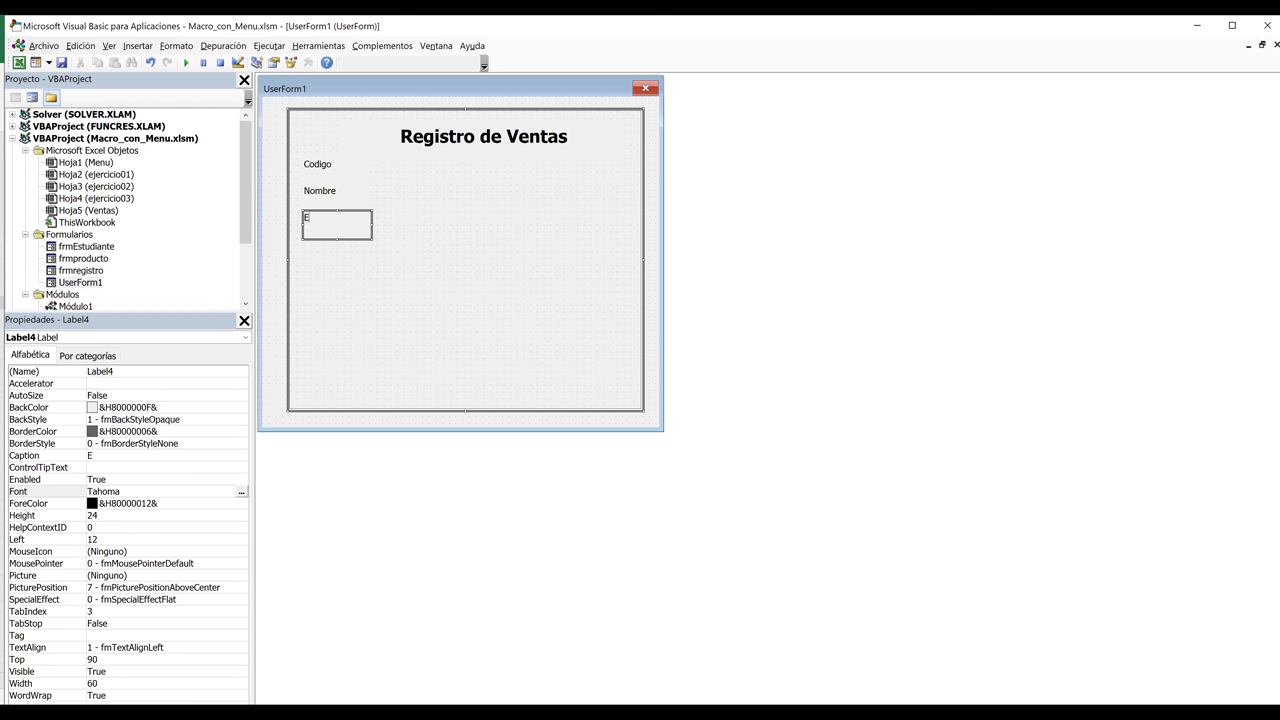
type("nero")
left_click(346, 209)
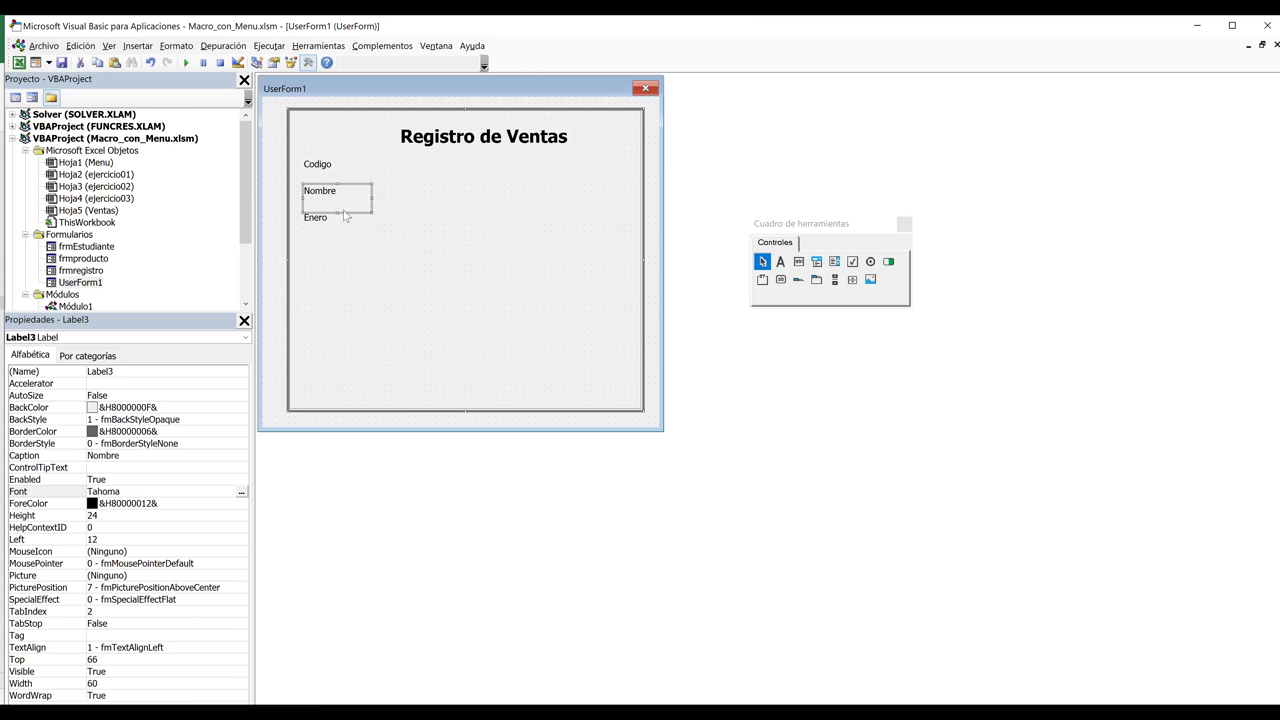
left_click(345, 213)
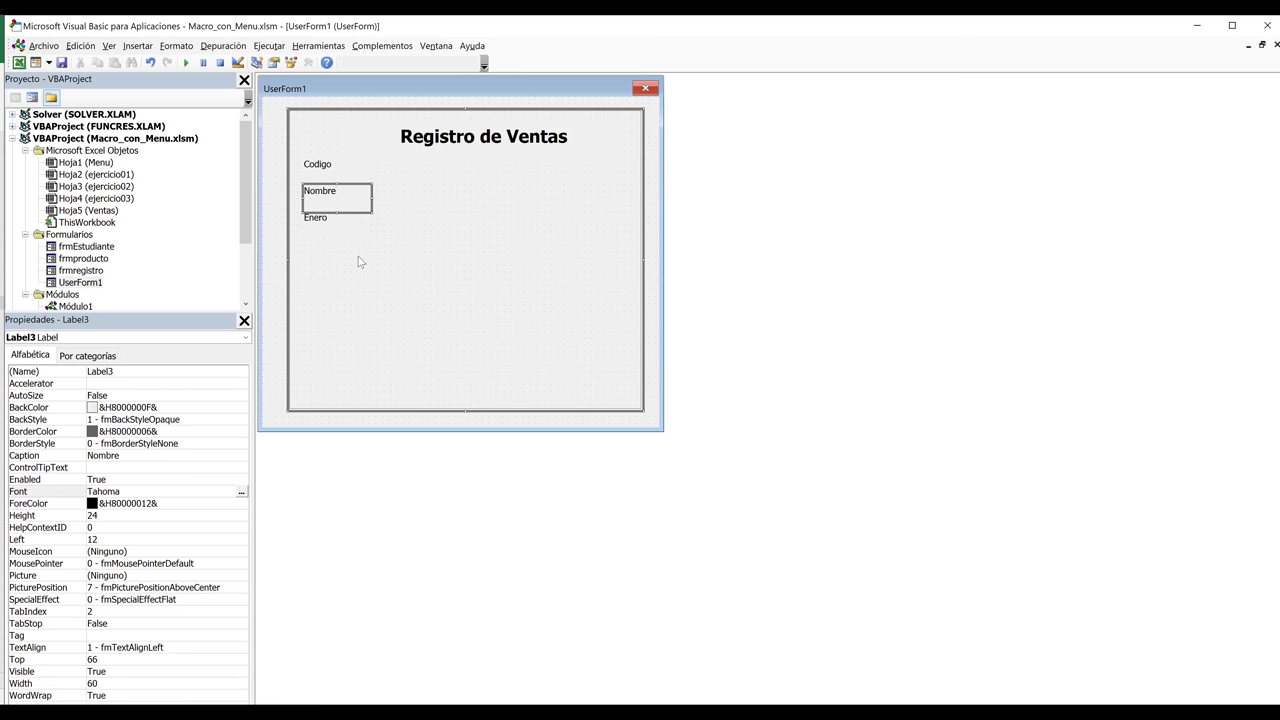
Add Febrero and Marzo labels below Enero, checking the Ventas headers in Excel.
right_click(358, 256)
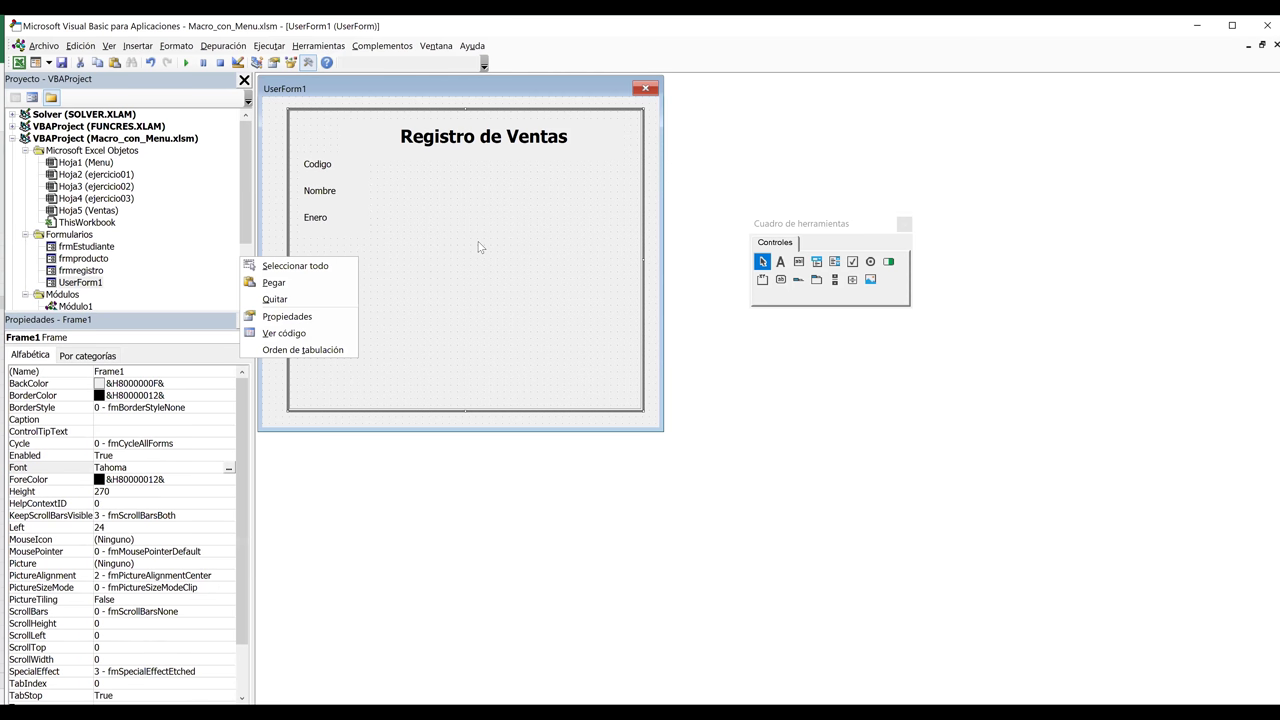
key("p")
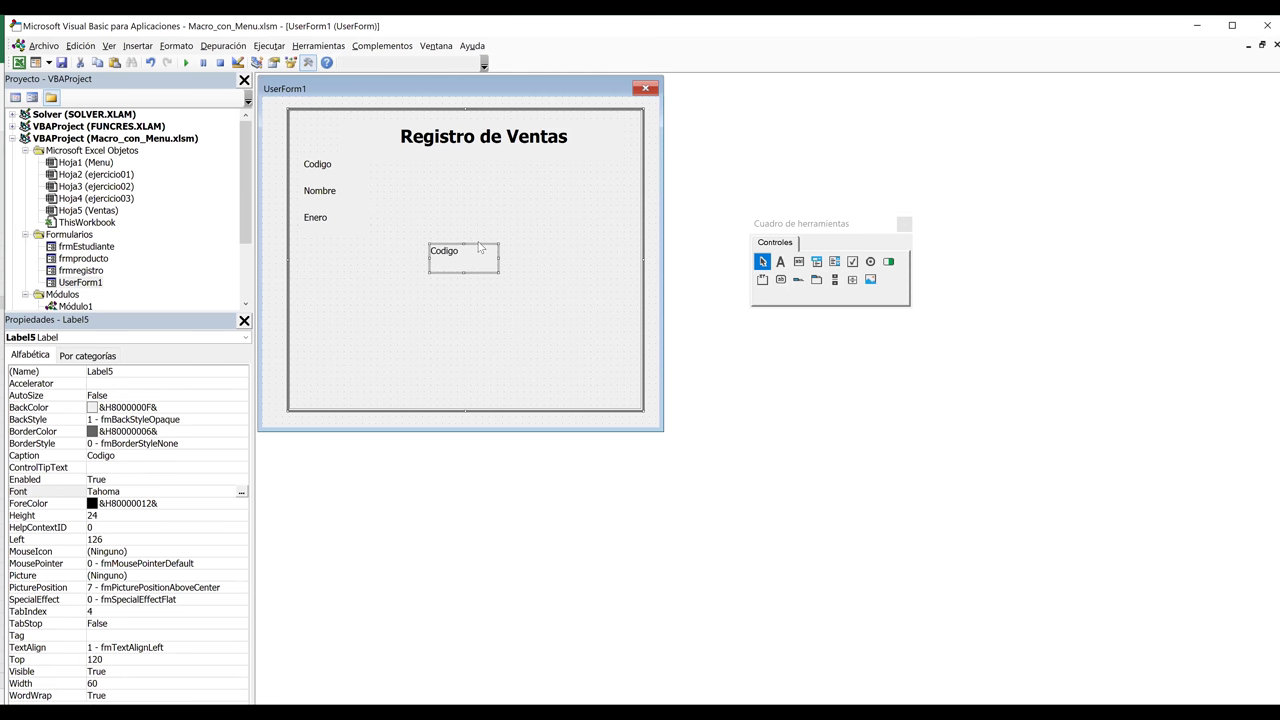
left_click_drag(479, 242, 339, 245)
key("BackSpace")
key("BackSpace")
key("BackSpace")
key("BackSpace")
key("BackSpace")
type("br")
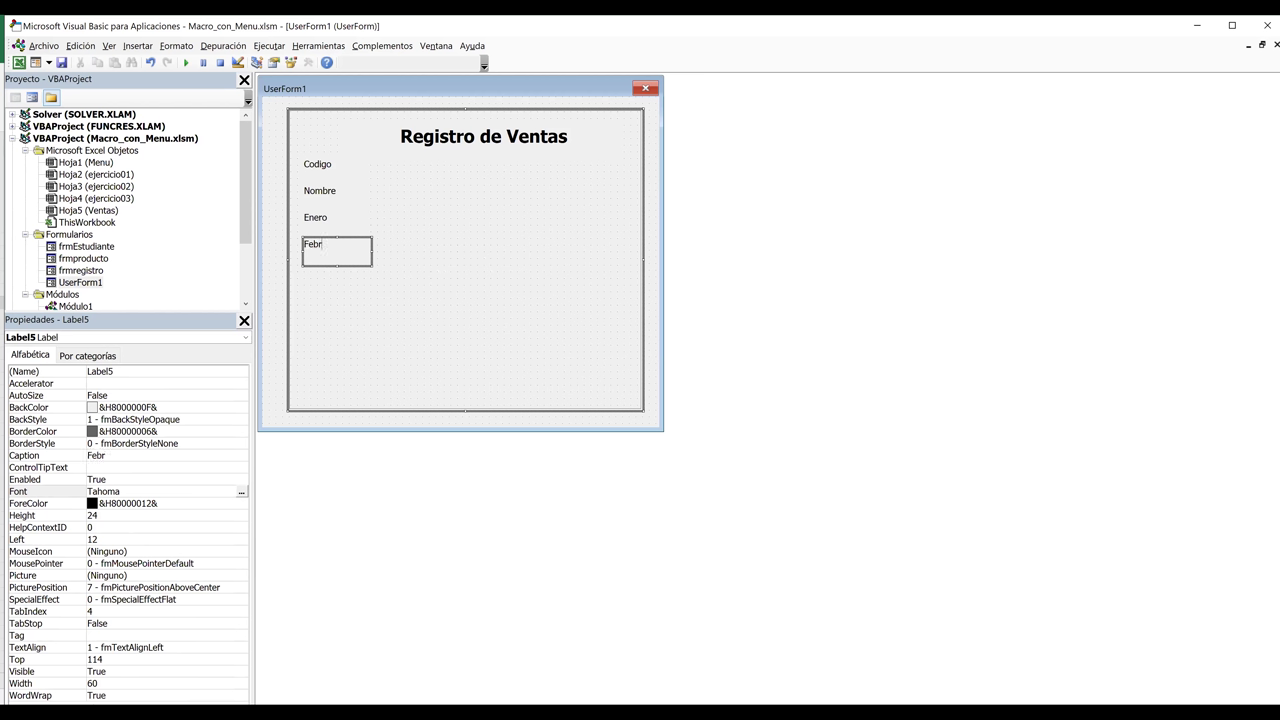
type("ero")
key("ctrl+v")
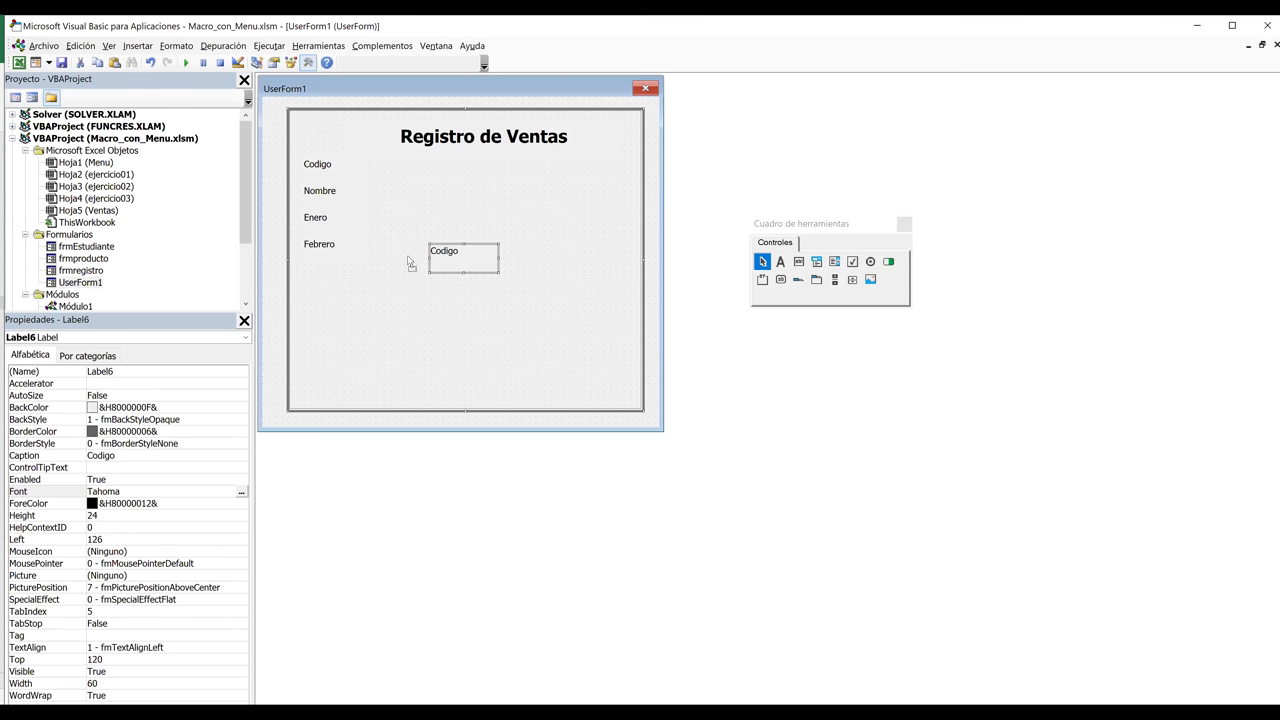
left_click_drag(409, 262, 361, 270)
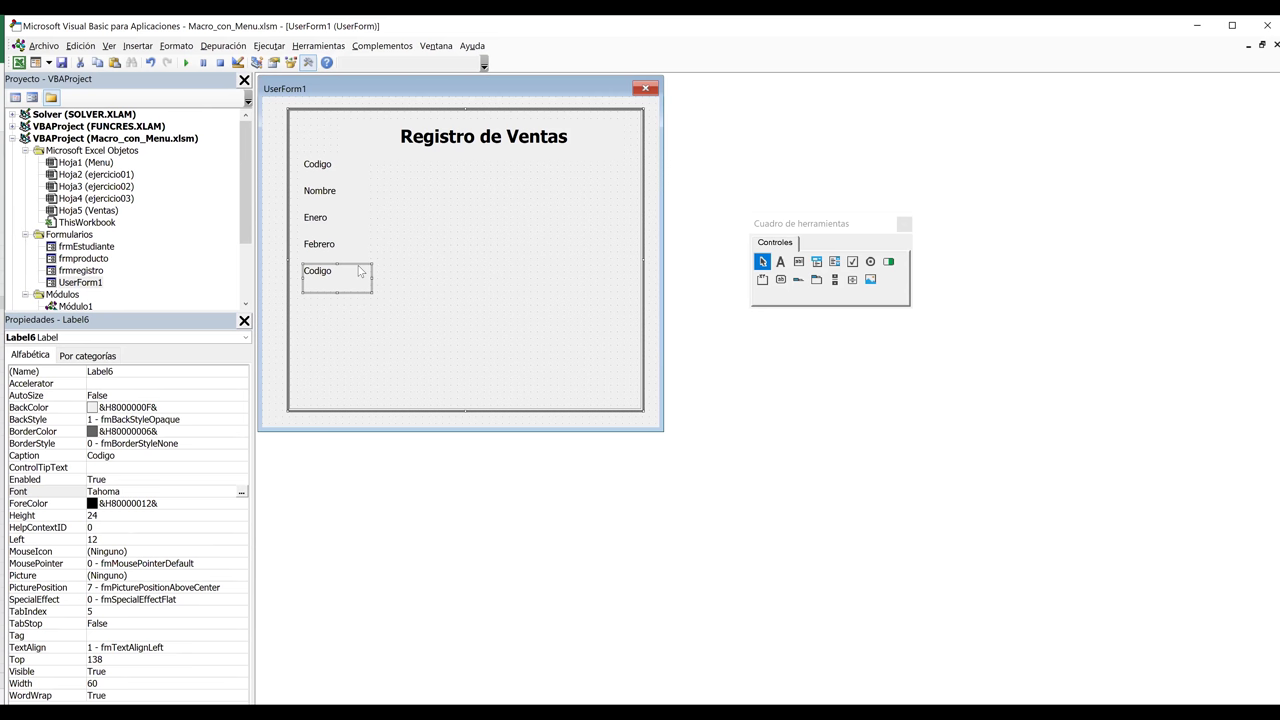
left_click(335, 279)
key("BackSpace")
key("BackSpace")
key("BackSpace")
key("BackSpace")
key("BackSpace")
key("BackSpace")
type("Ma")
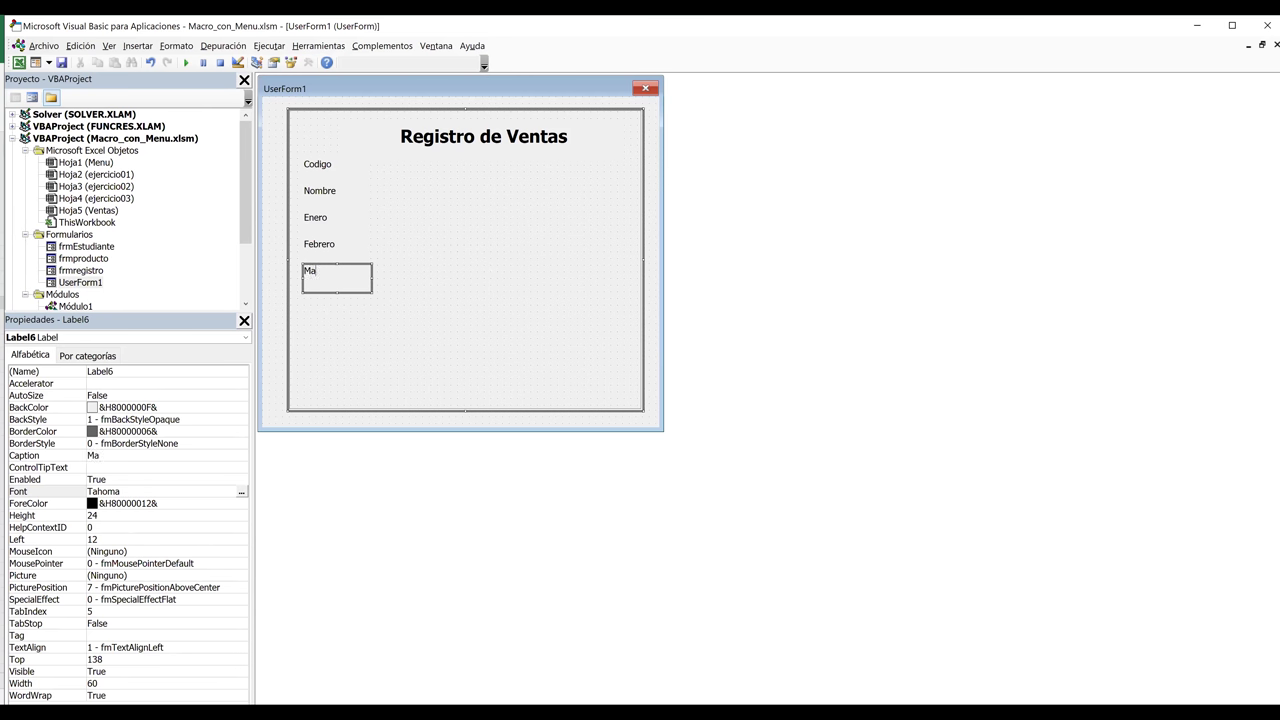
type("rzo")
left_click(1193, 26)
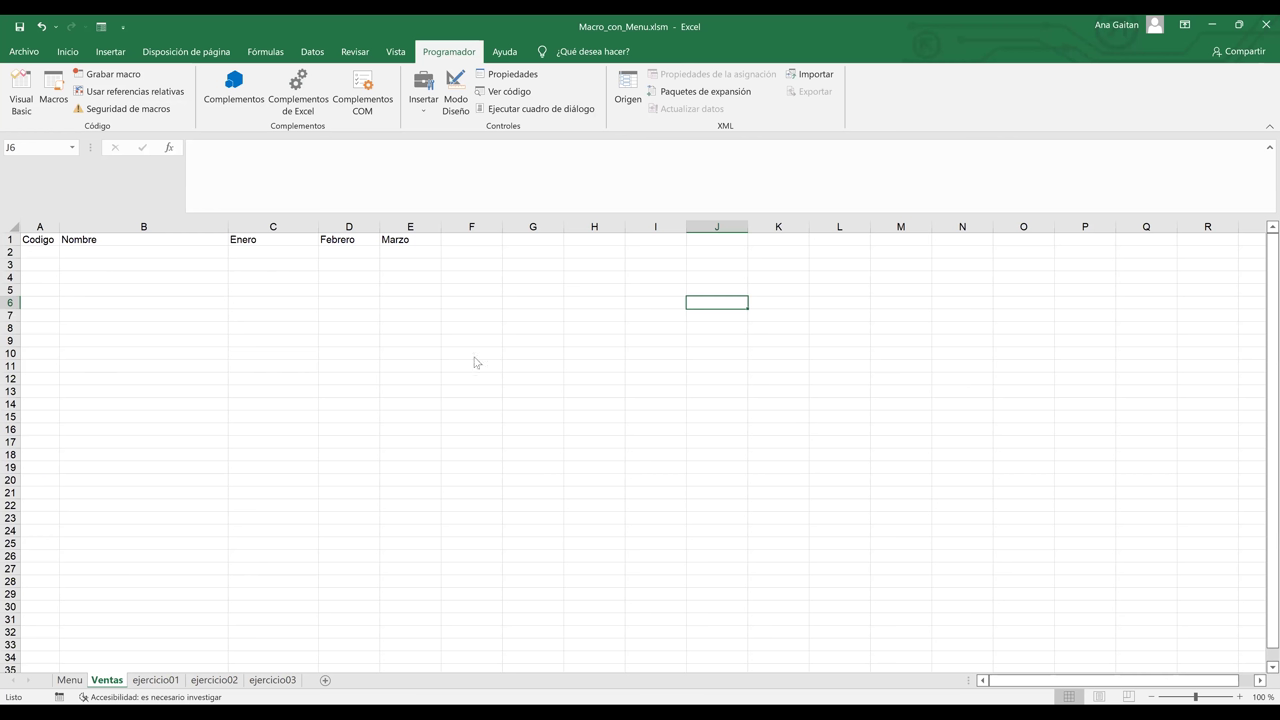
key("alt+F11")
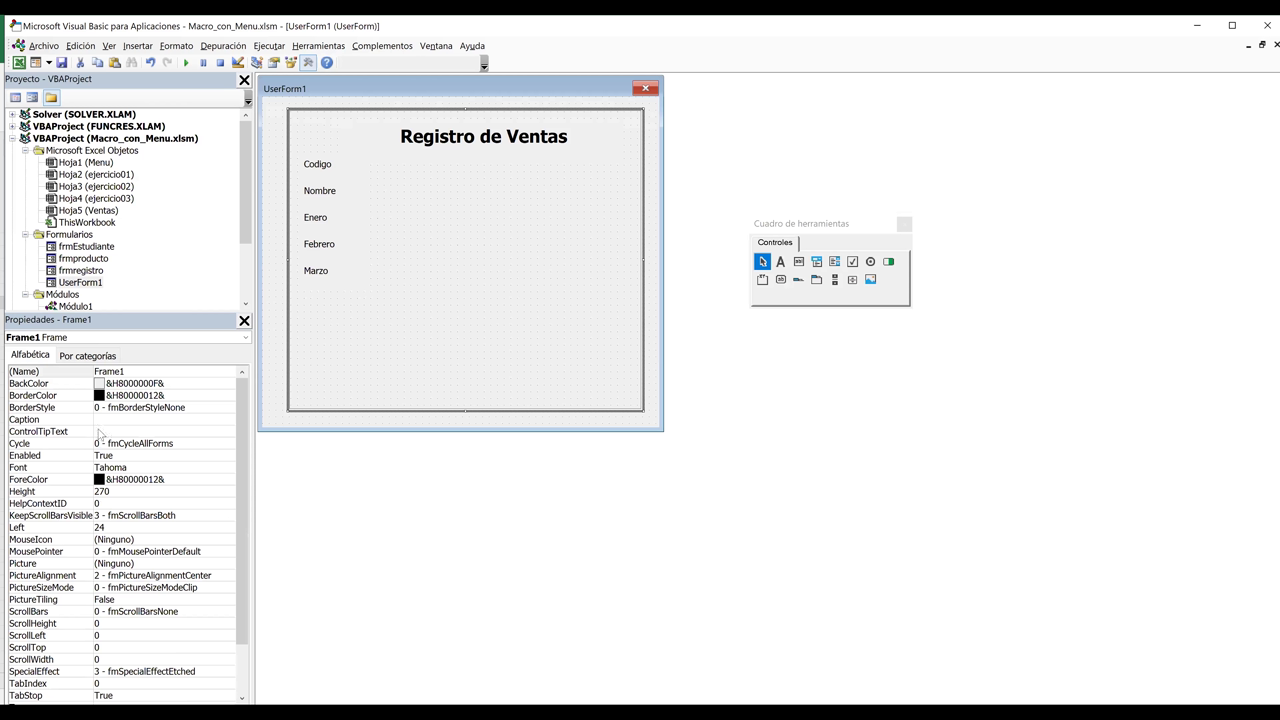
Draw a text box beside Codigo and paste aligned copies beside the labels below.
left_click(799, 262)
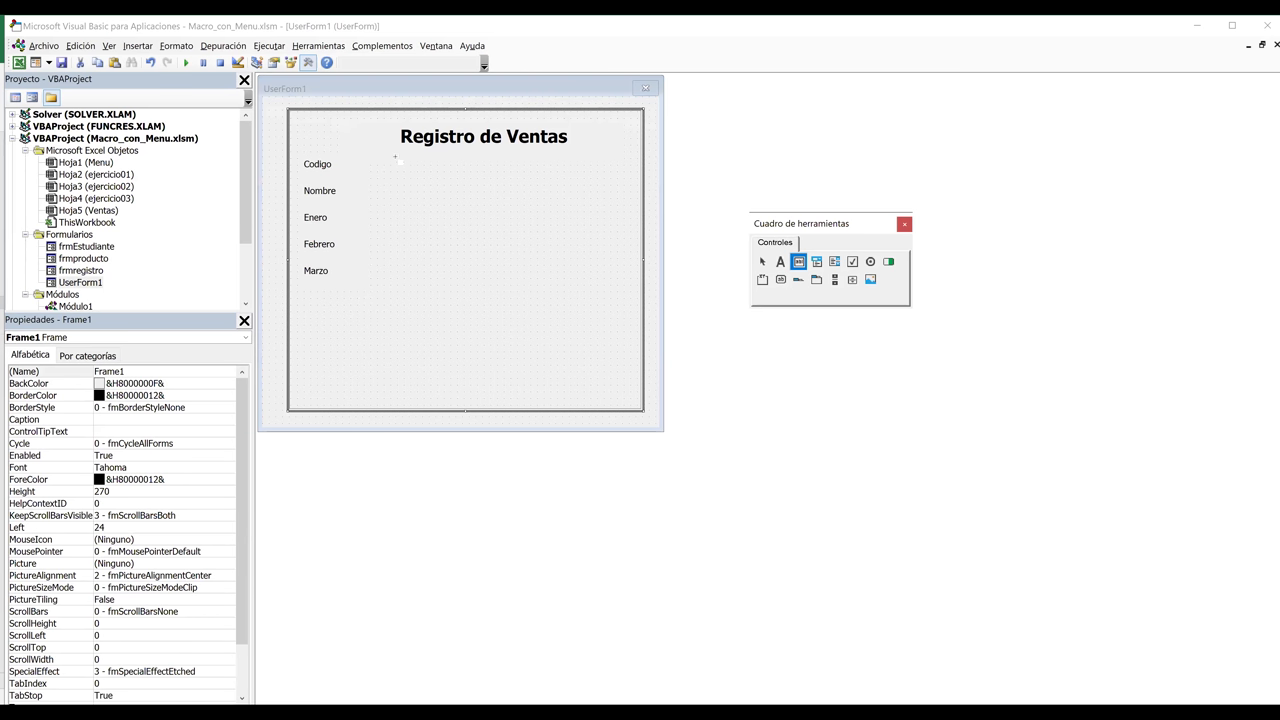
left_click_drag(396, 158, 592, 178)
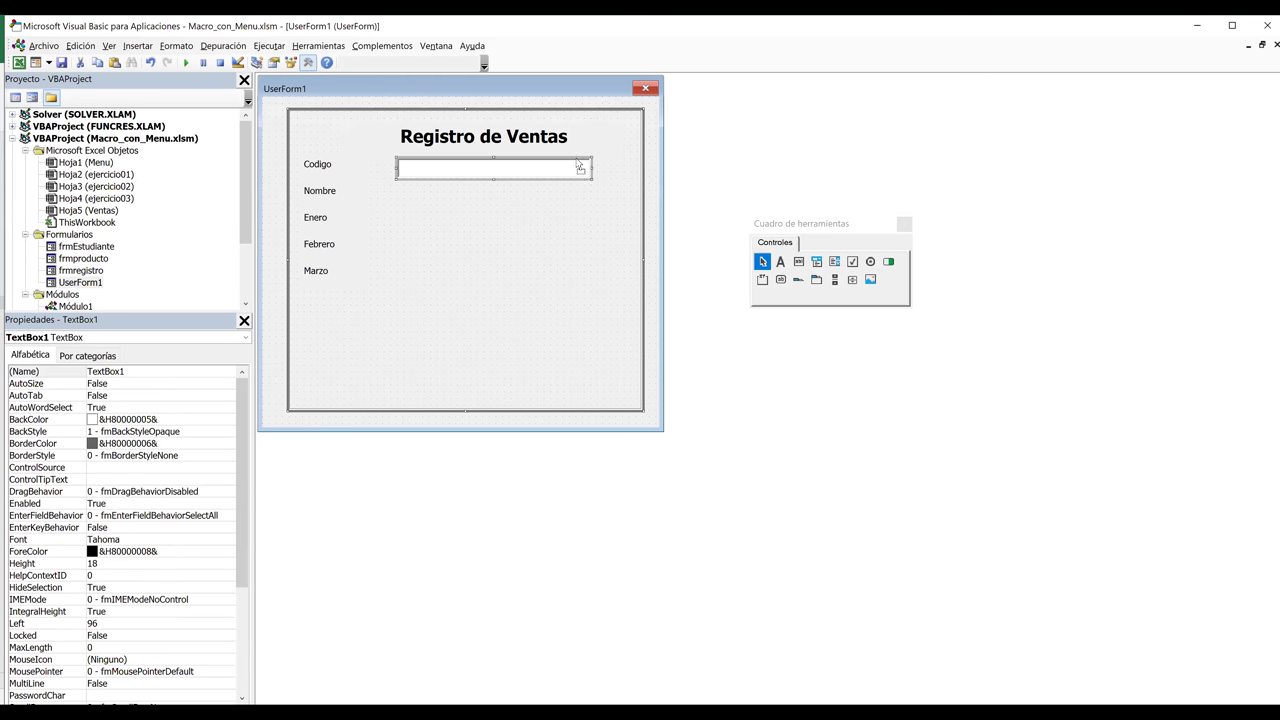
left_click_drag(577, 165, 575, 159)
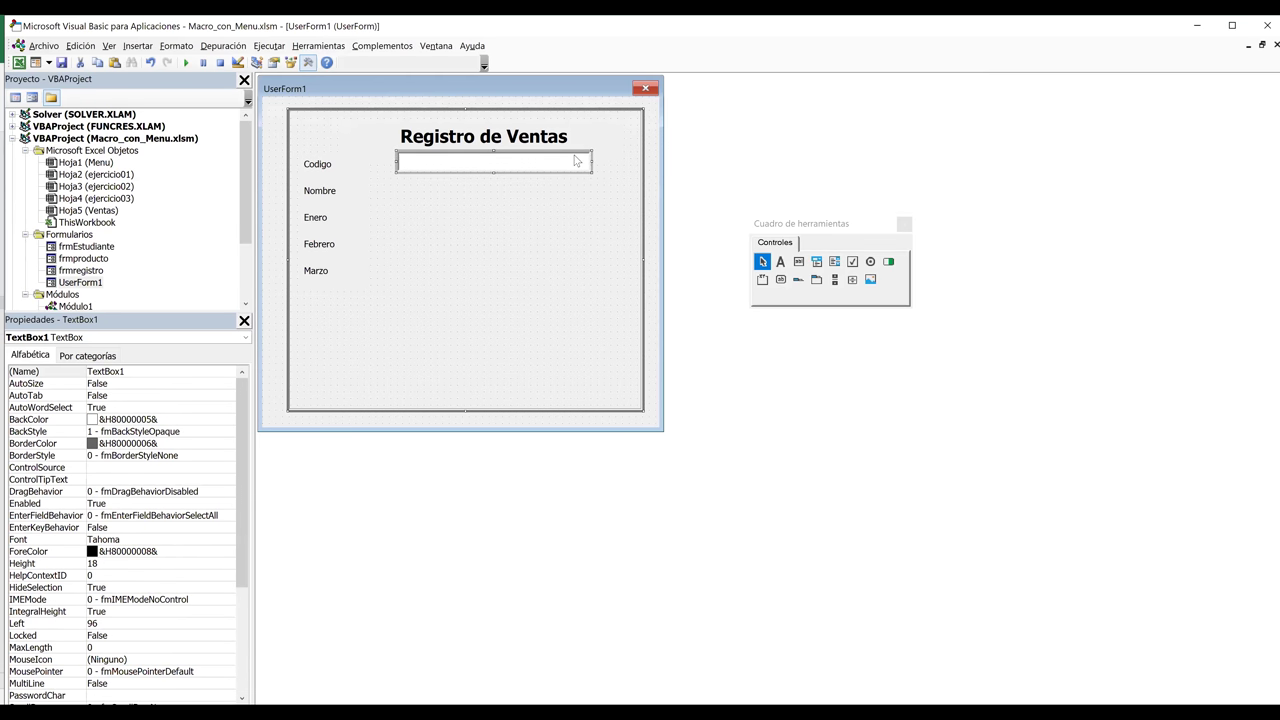
key("ctrl+c")
key("ctrl+v")
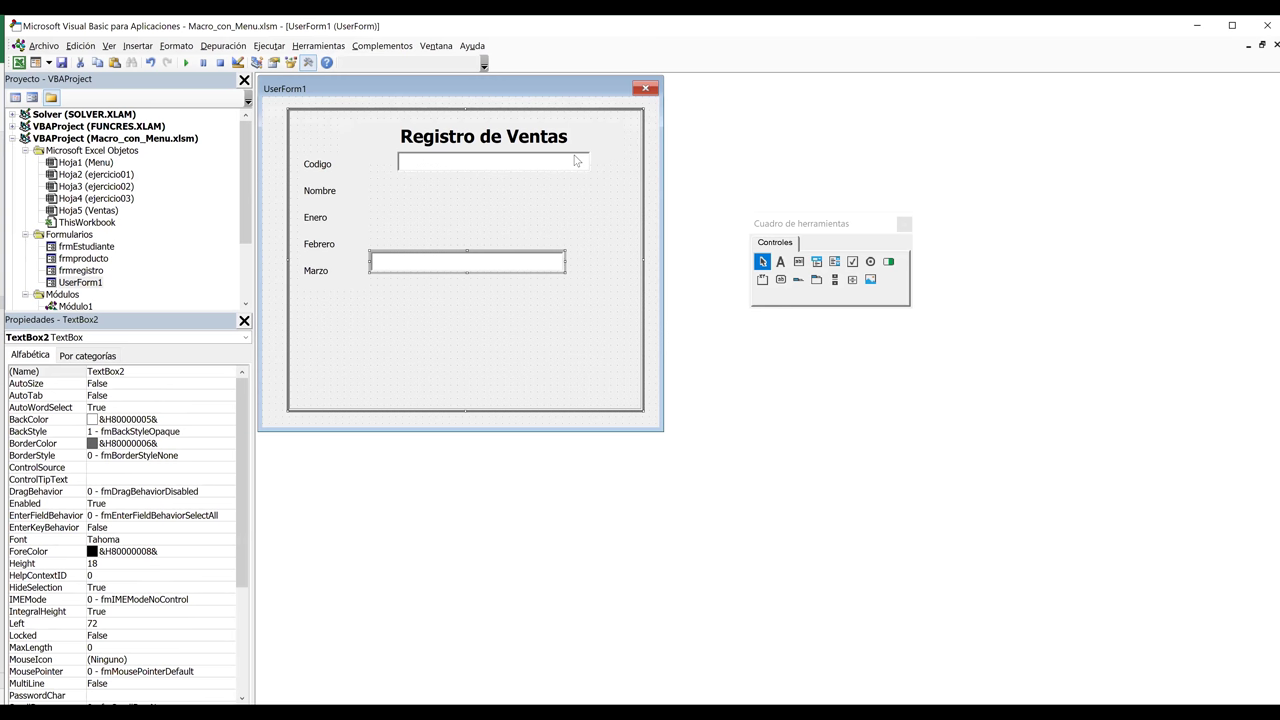
left_click_drag(543, 258, 569, 195)
key("ctrl+v")
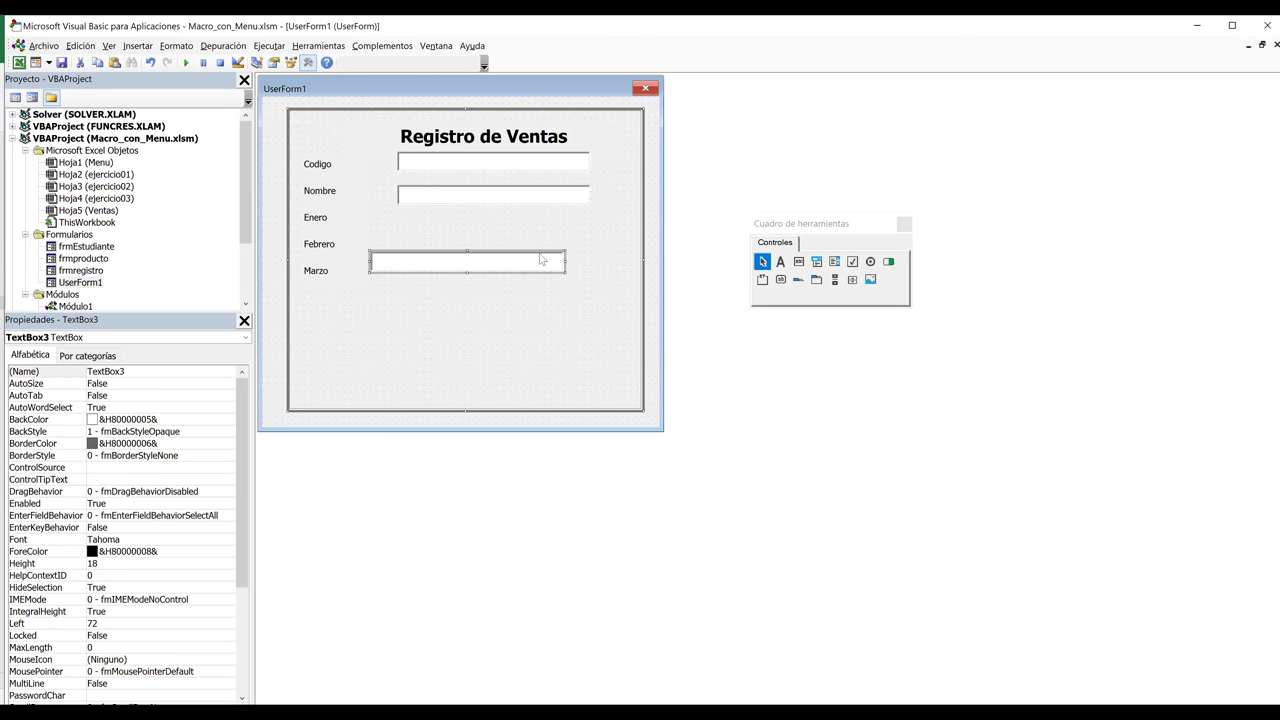
left_click_drag(540, 258, 561, 228)
key("ctrl+v")
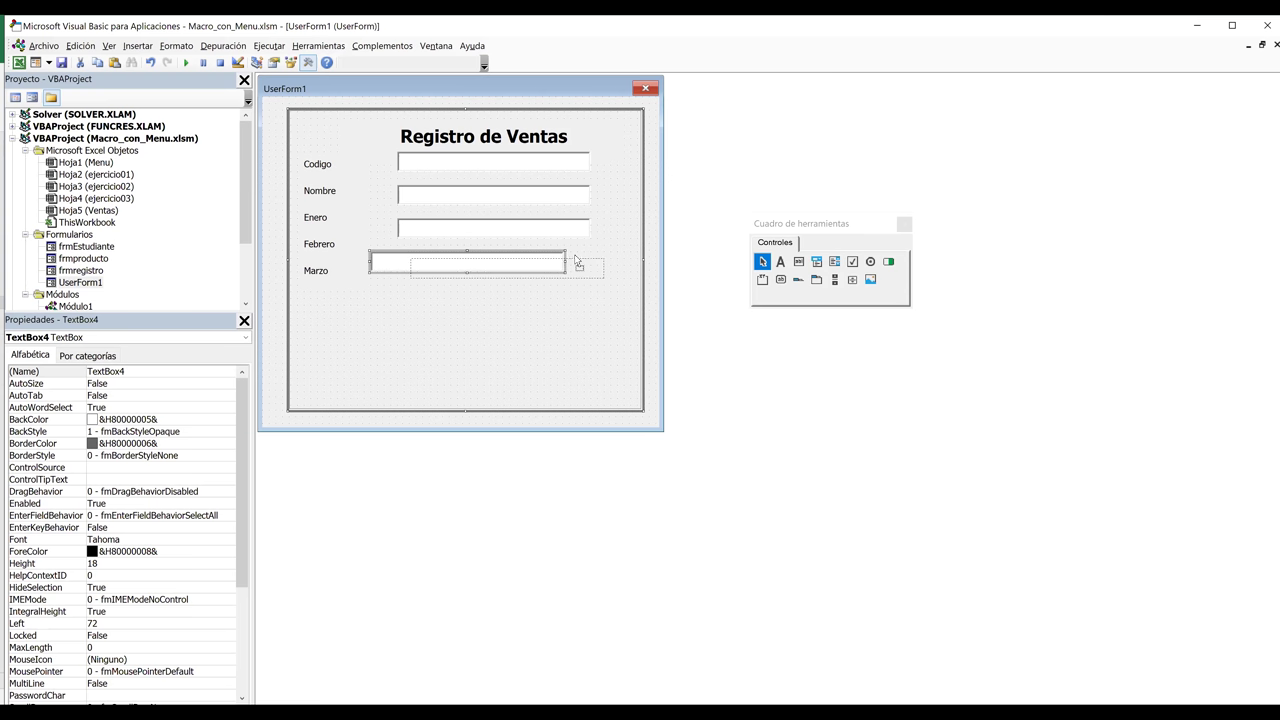
left_click_drag(537, 251, 565, 251)
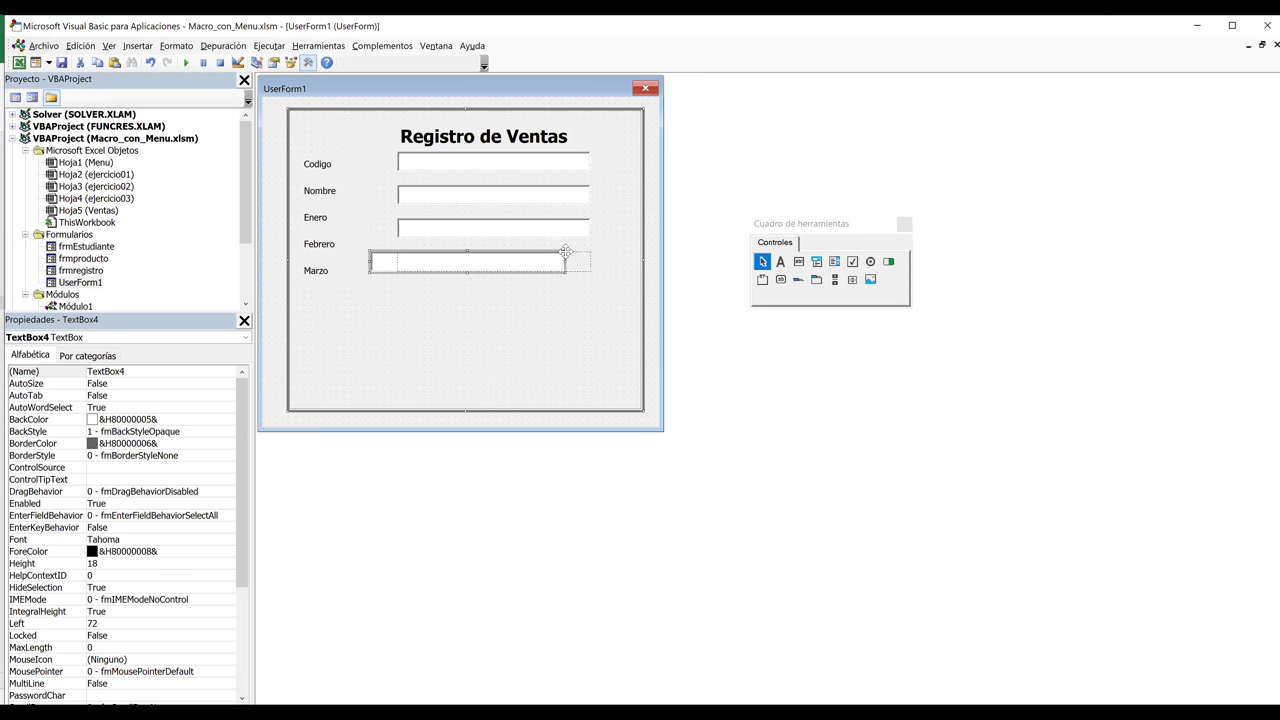
left_click(538, 336)
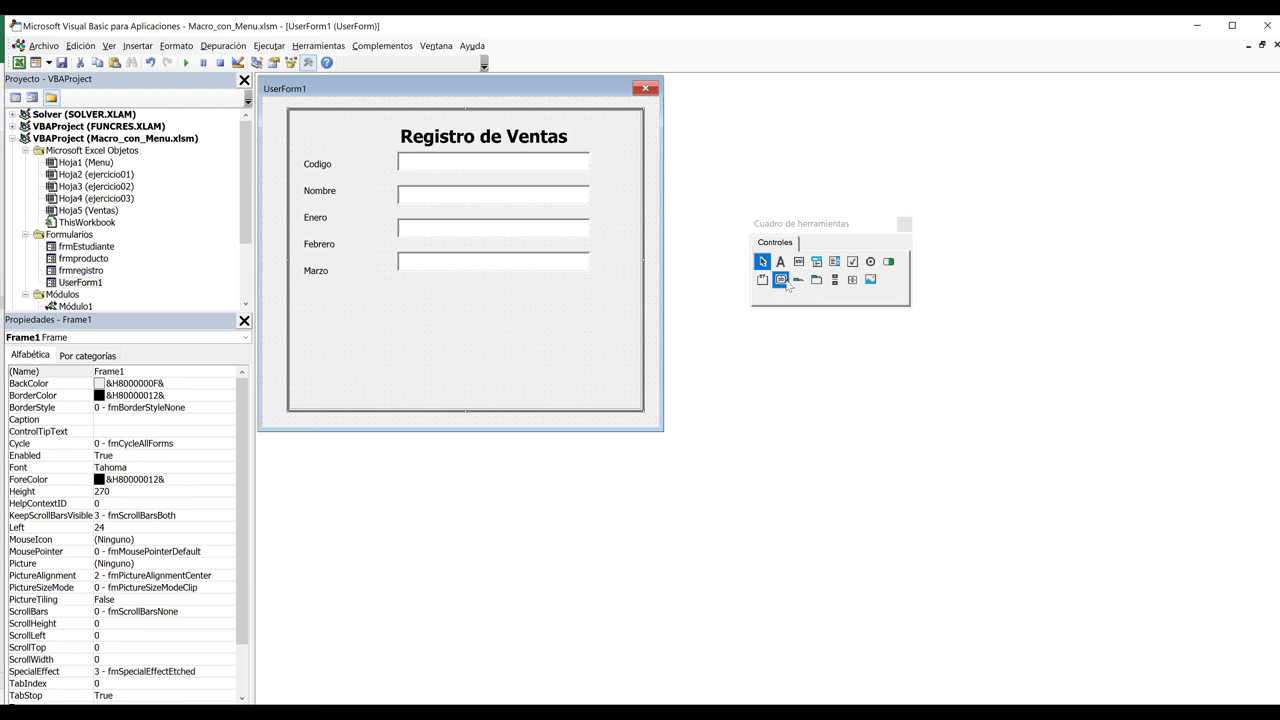
Draw a command button below the Marzo field captioned Guardar.
left_click(784, 282)
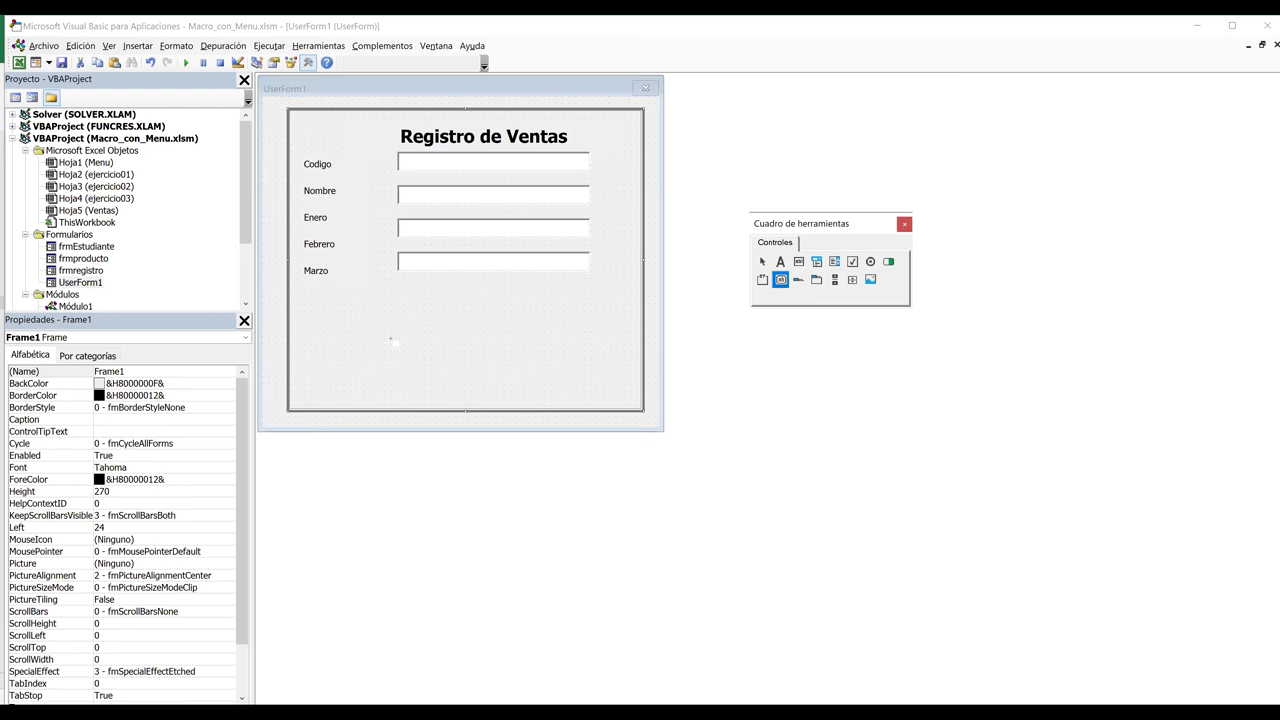
left_click_drag(315, 305, 425, 339)
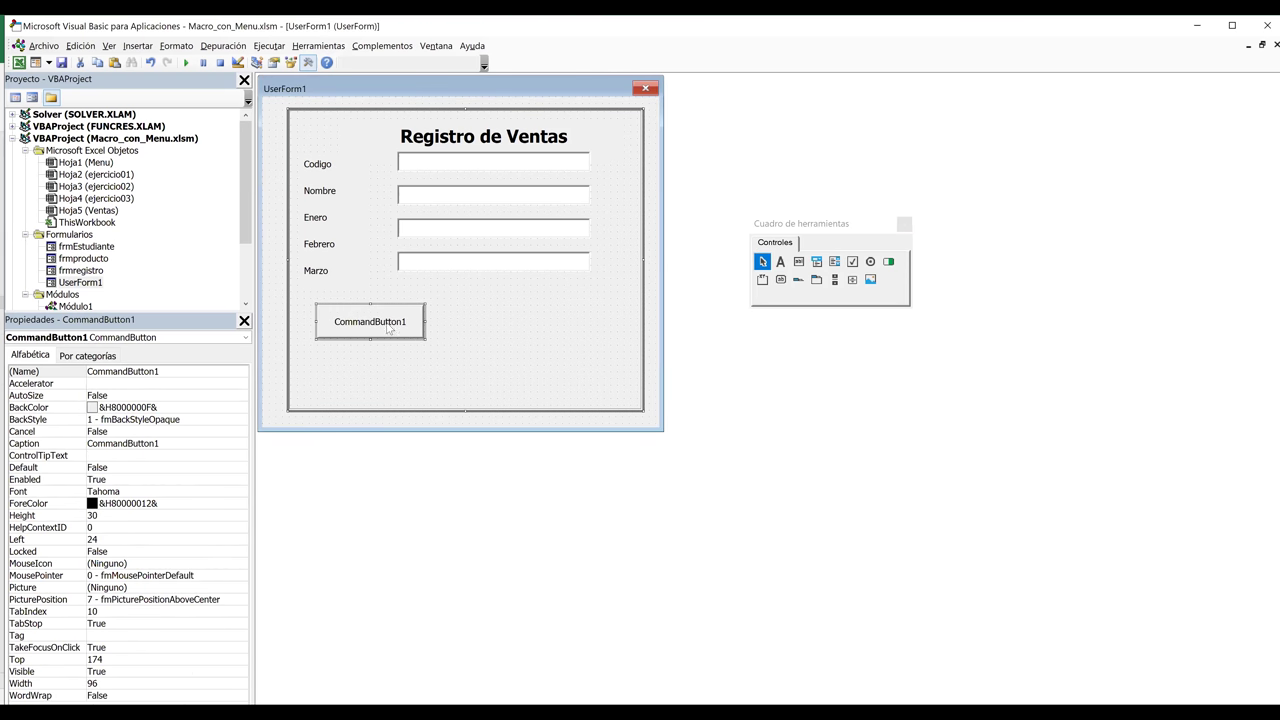
left_click(389, 330)
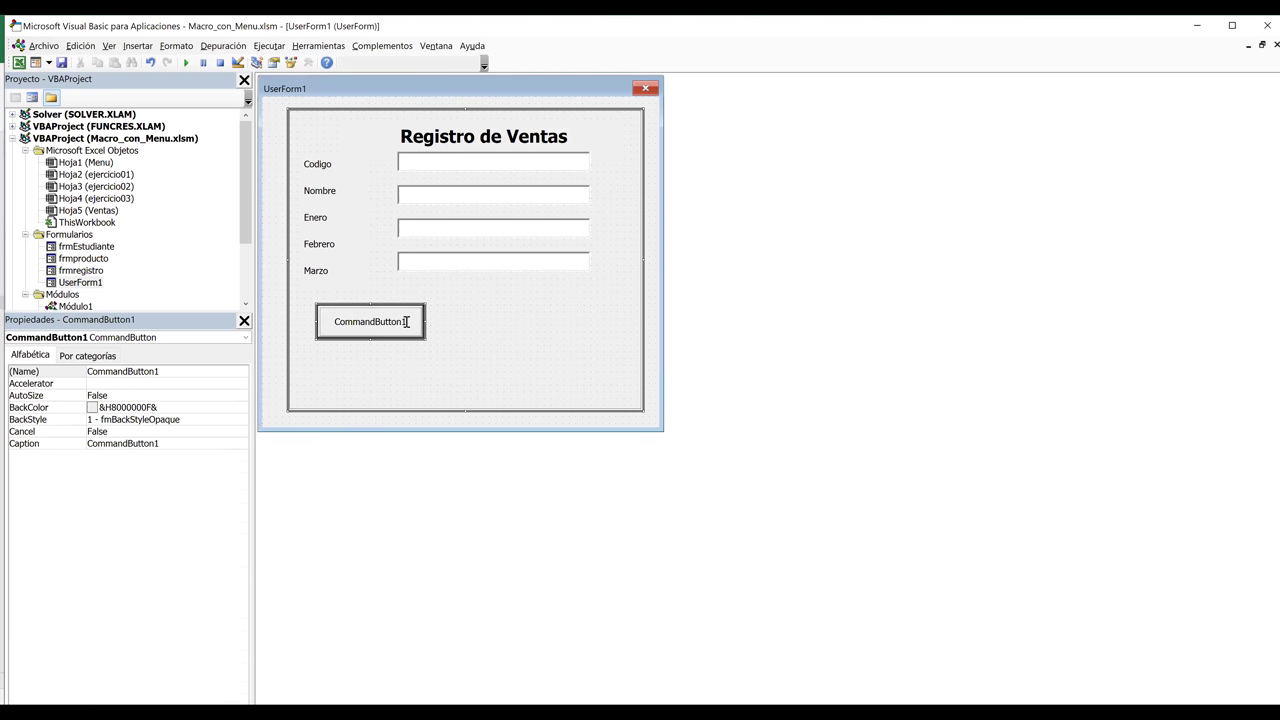
key("BackSpace")
key("BackSpace")
key("BackSpace")
key("BackSpace")
key("BackSpace")
key("BackSpace")
key("BackSpace")
key("BackSpace")
key("BackSpace")
key("BackSpace")
key("BackSpace")
key("BackSpace")
type("Guardar")
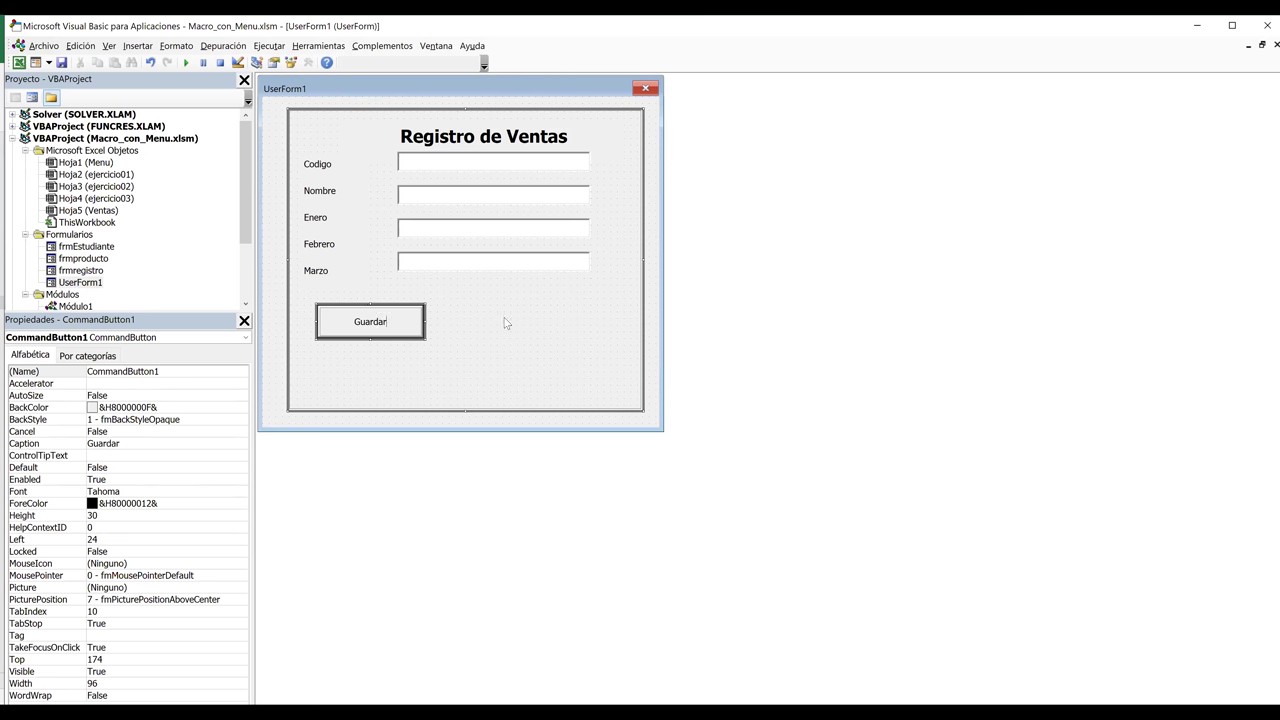
left_click(413, 321)
Copy the Guardar button, place it to the right, and caption it Cancelar.
key("ctrl+c")
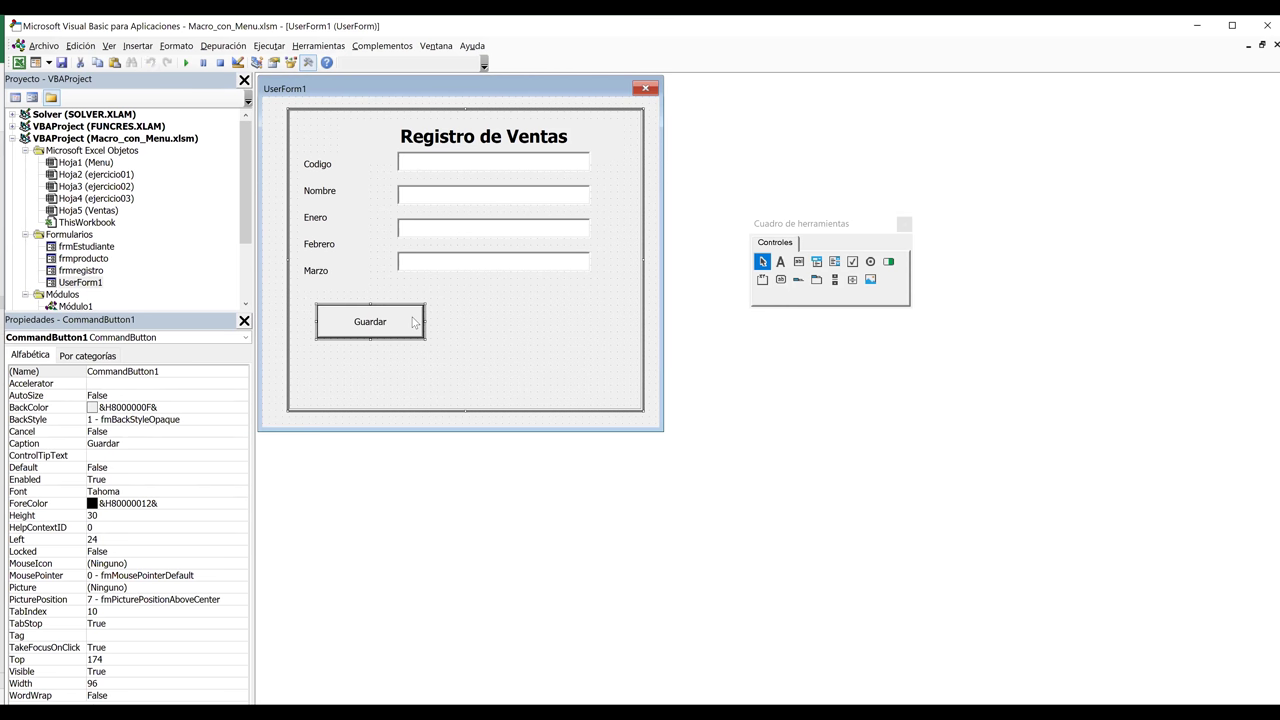
key("ctrl+v")
left_click_drag(575, 334, 560, 325)
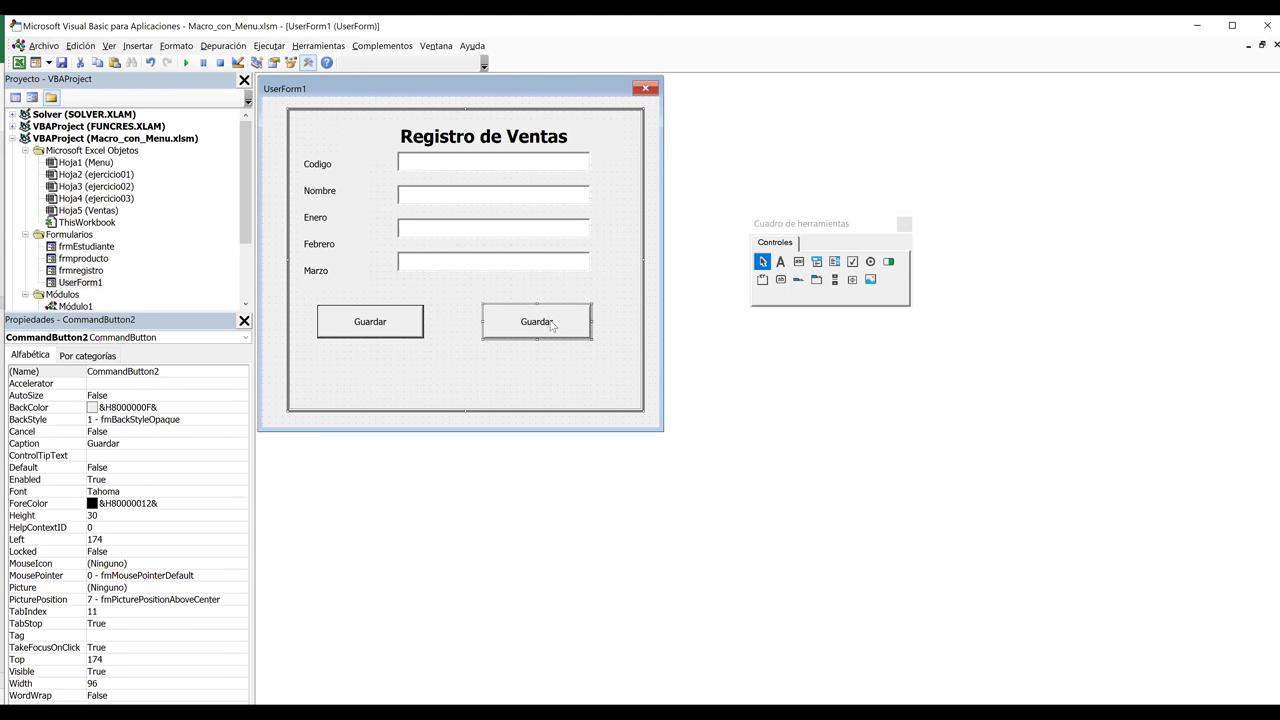
left_click(552, 325)
key("BackSpace")
type("Cancelat")
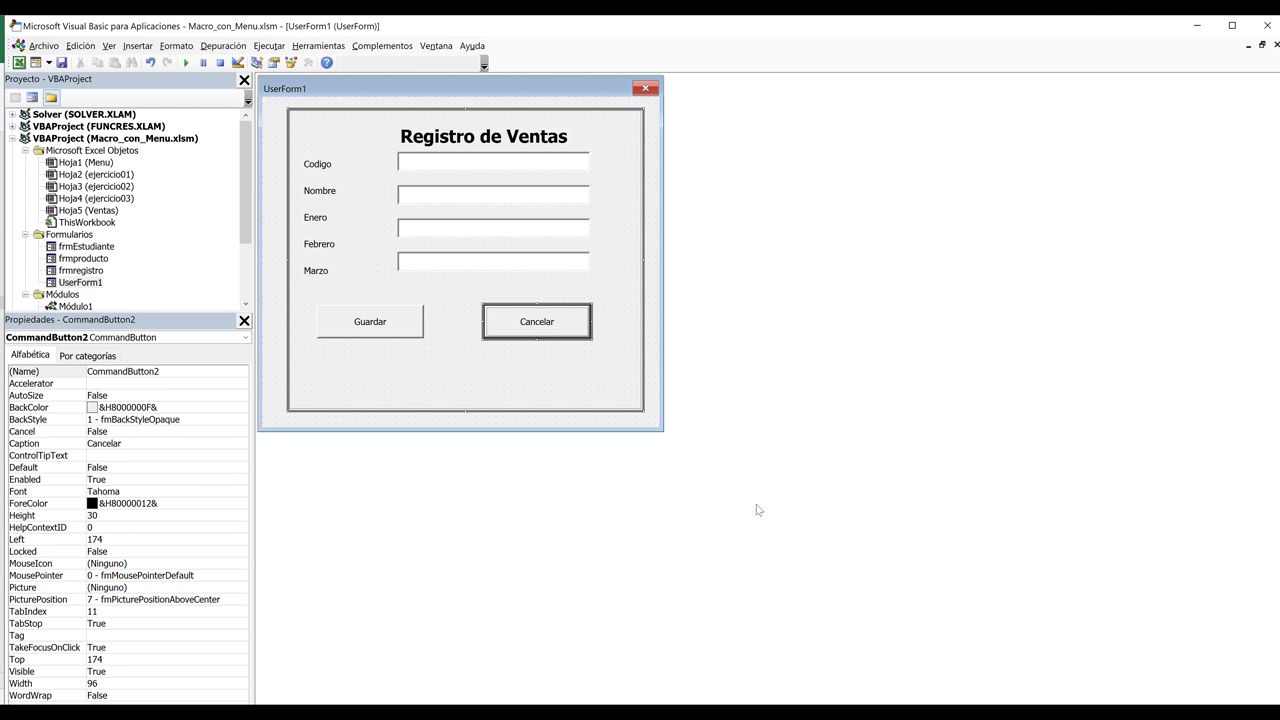
Set UserForm1's (Name) property to frmventas, then switch back to Excel.
left_click(258, 428)
left_click(240, 397)
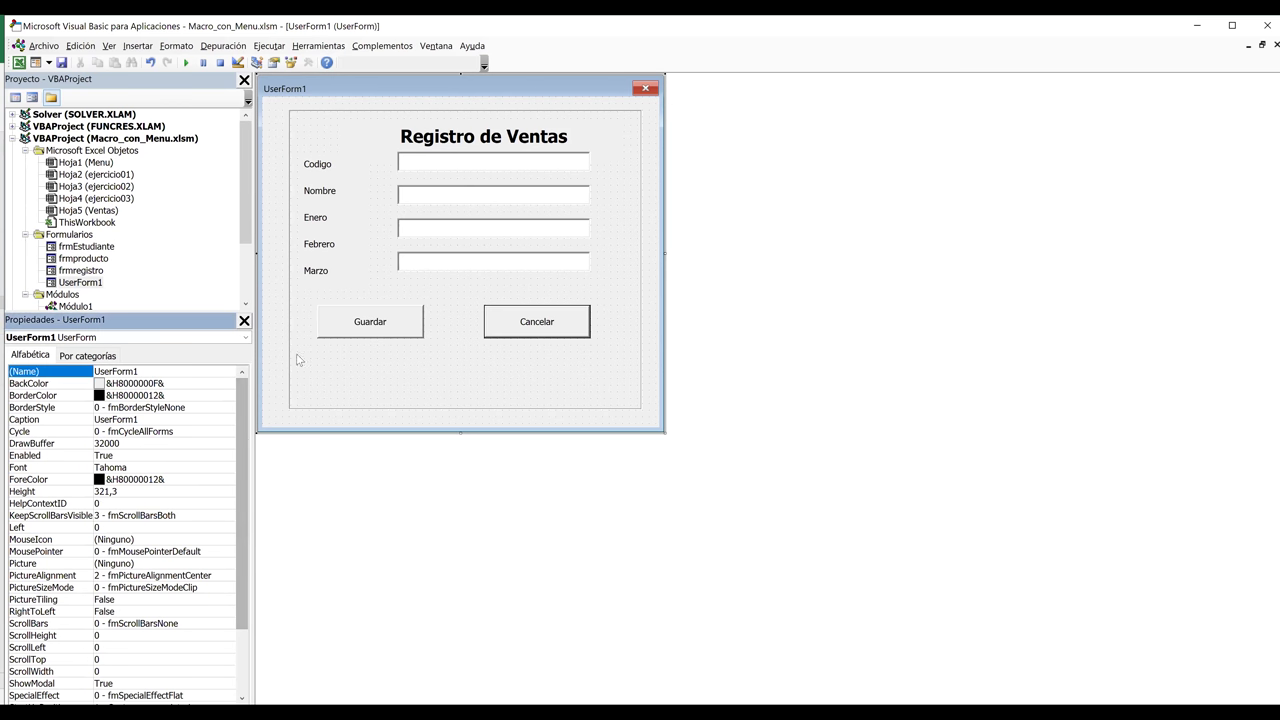
left_click(270, 364)
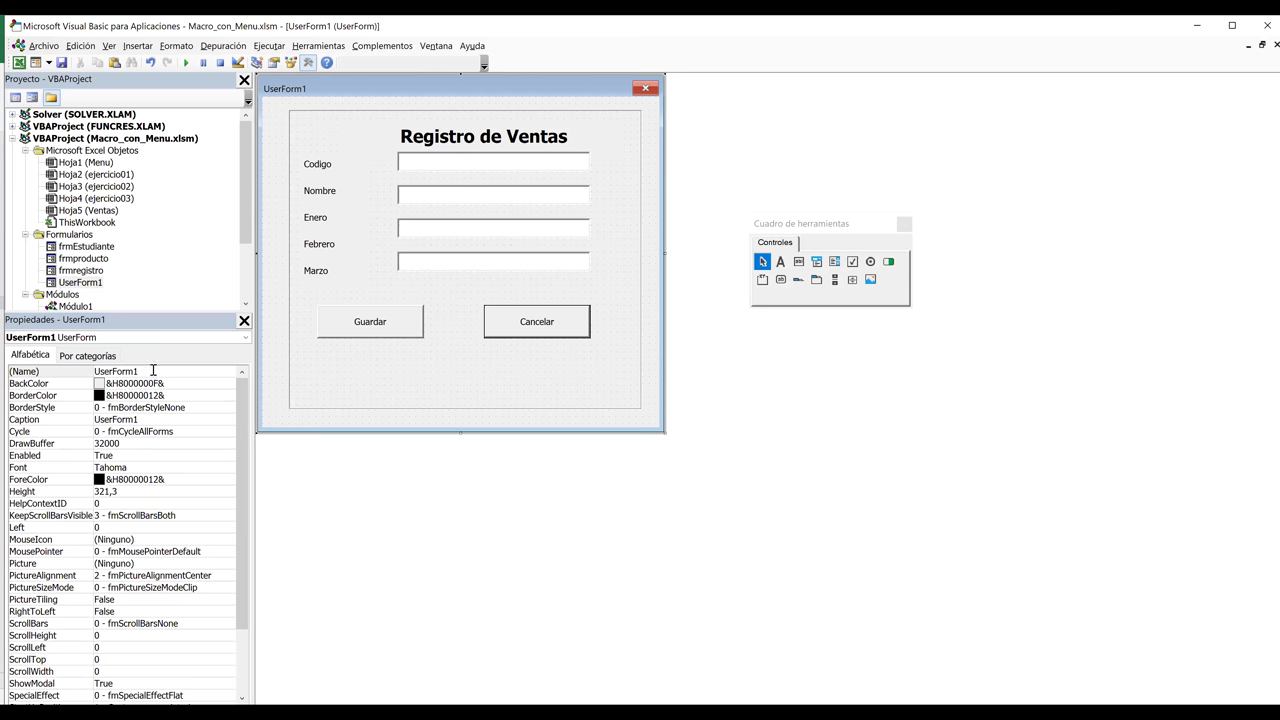
left_click(153, 370)
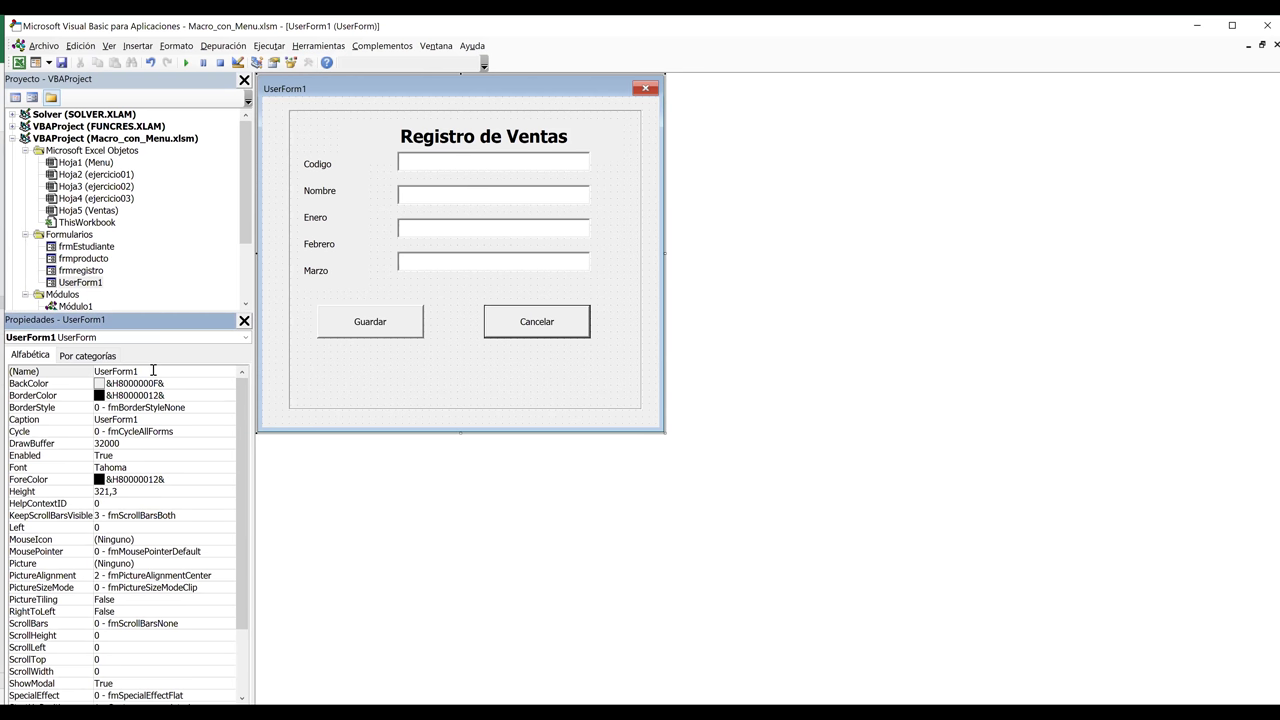
key("BackSpace")
key("BackSpace")
key("BackSpace")
key("BackSpace")
key("BackSpace")
key("BackSpace")
type("frm")
type("ventas")
left_click(700, 360)
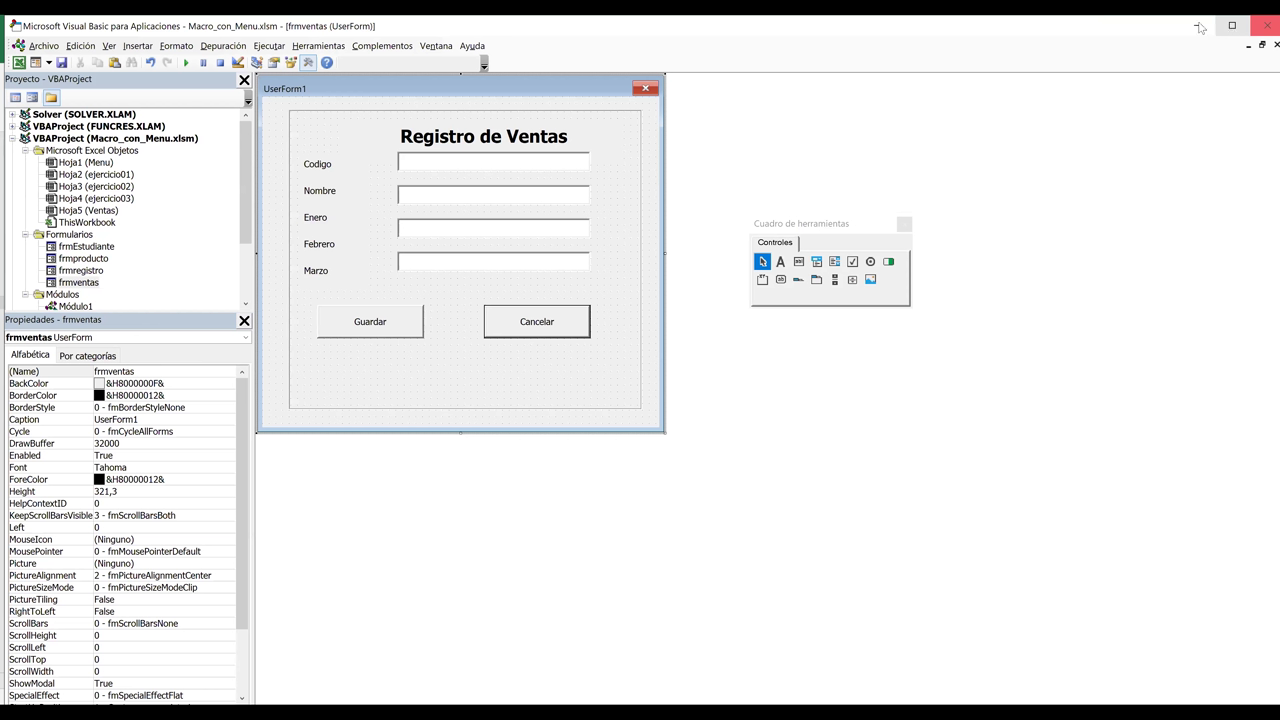
left_click(1200, 28)
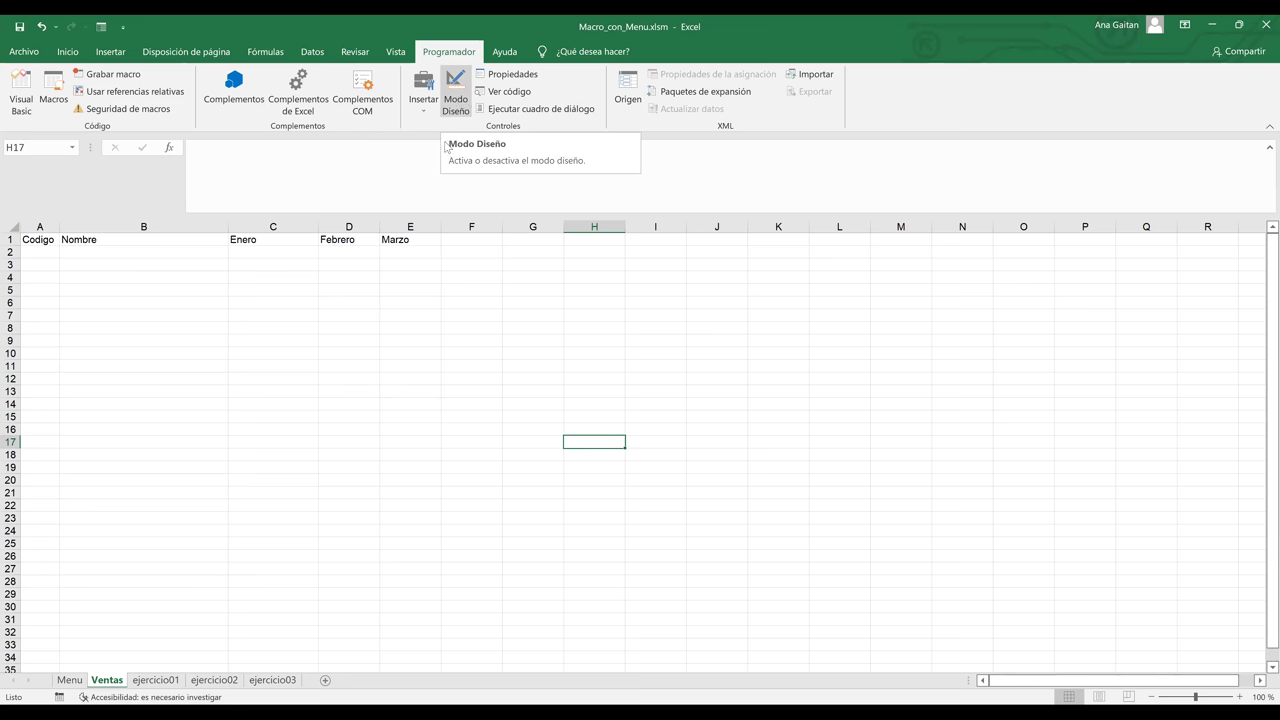
In Modo Diseño, draw an ActiveX command button across columns H to L.
left_click(461, 97)
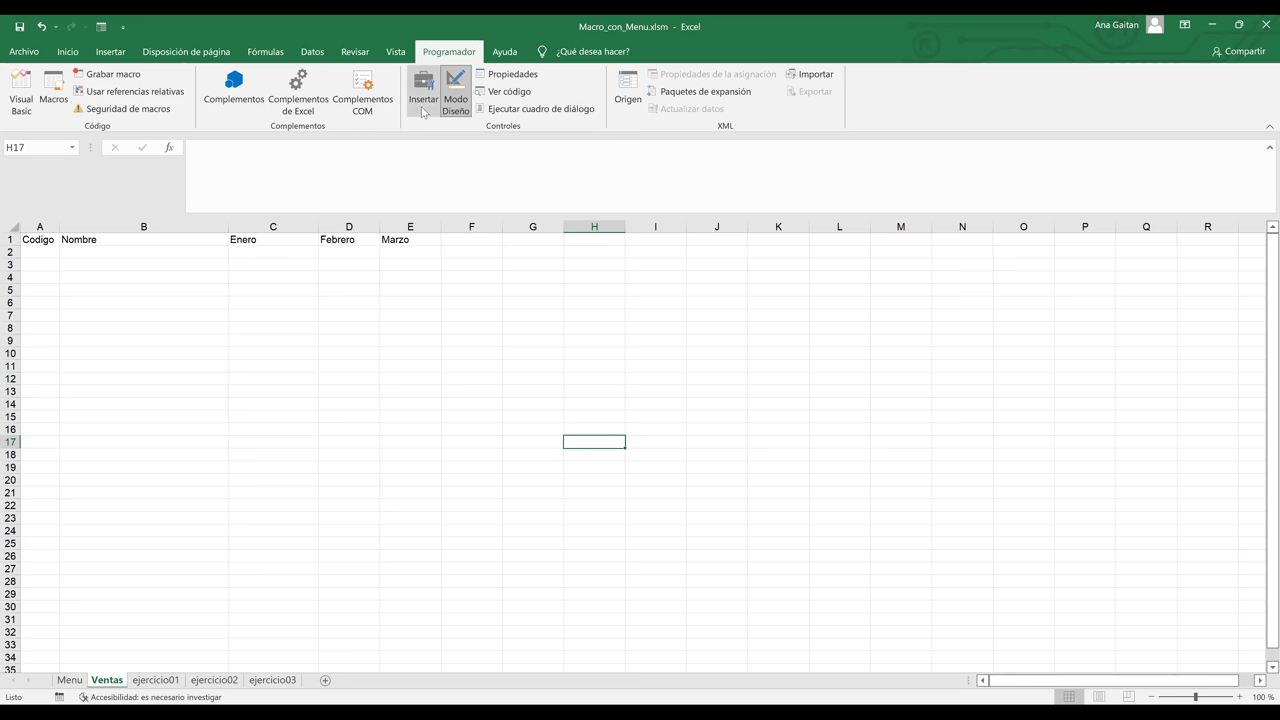
left_click(423, 112)
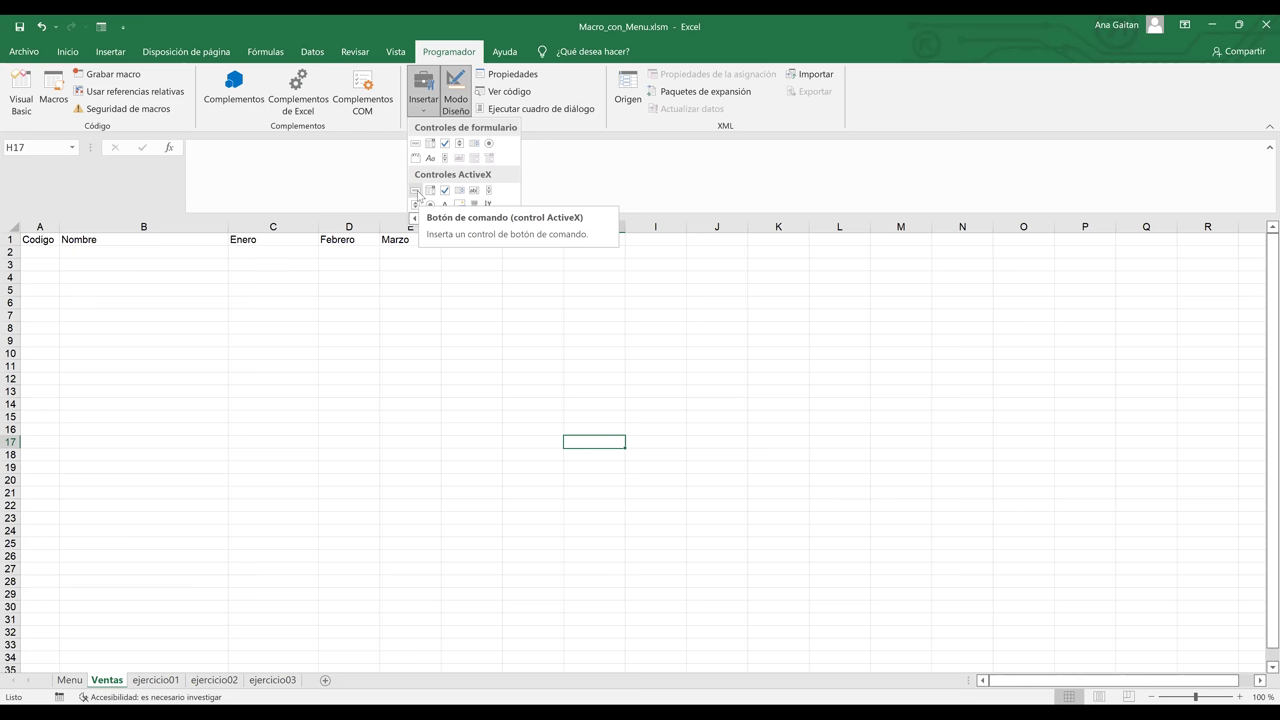
left_click(417, 191)
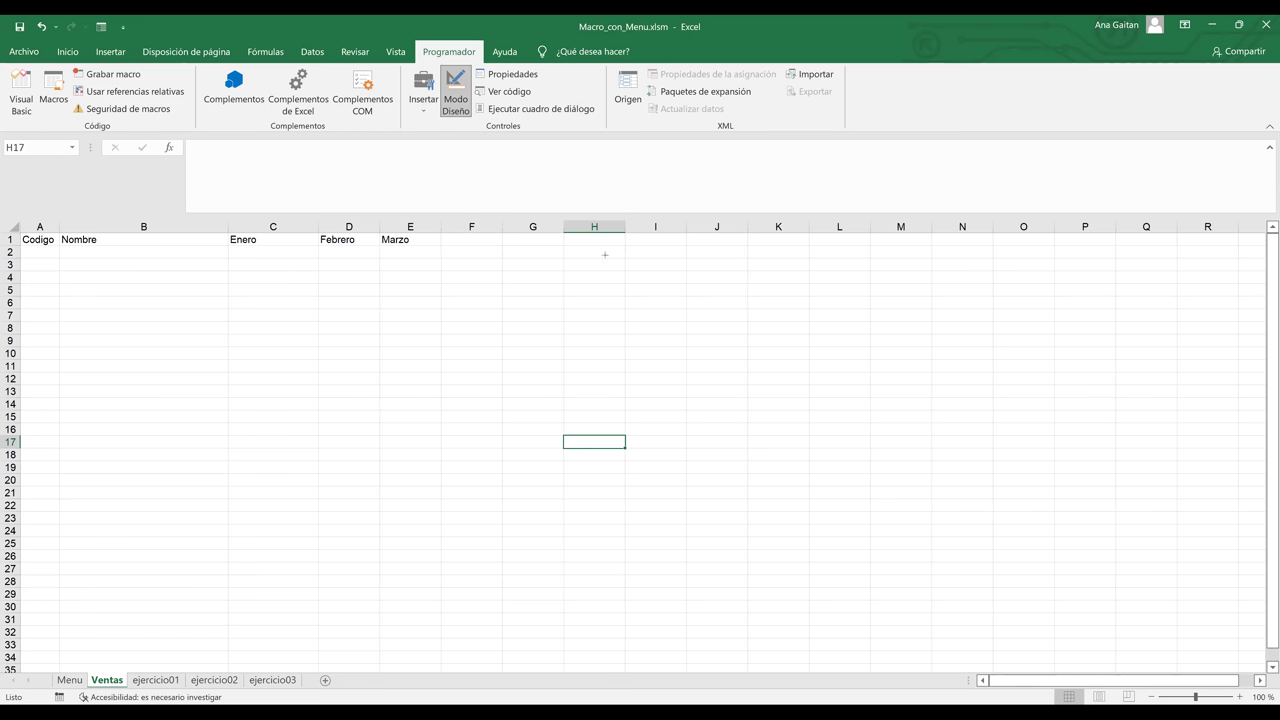
left_click_drag(604, 254, 846, 312)
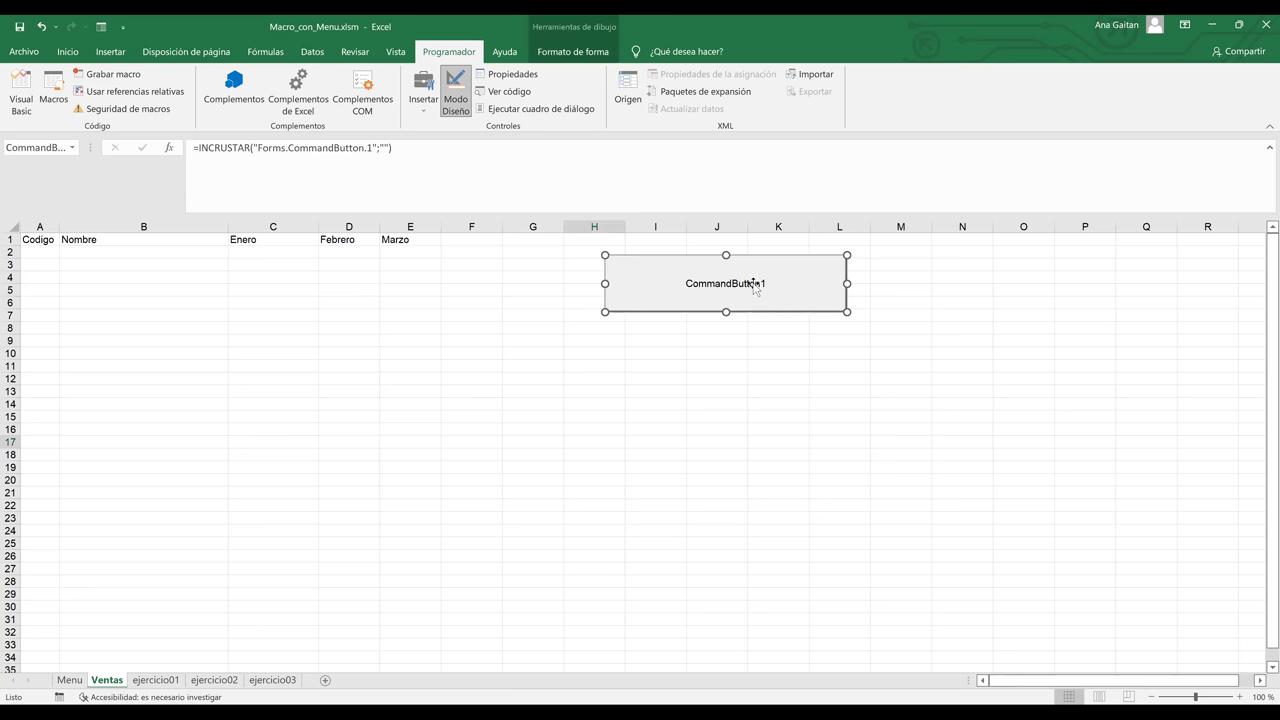
right_click(755, 289)
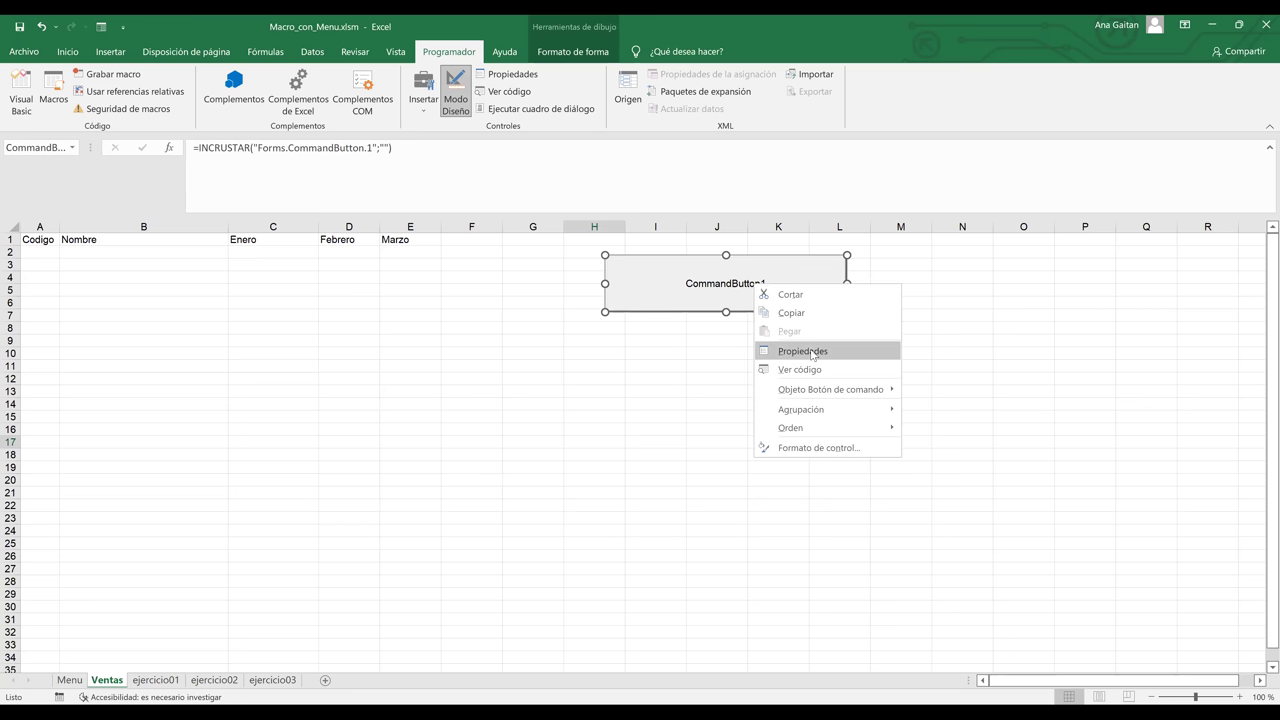
Change the Ventas sheet button's Caption property to 'Formulario de Ventas' and deselect it.
left_click(810, 351)
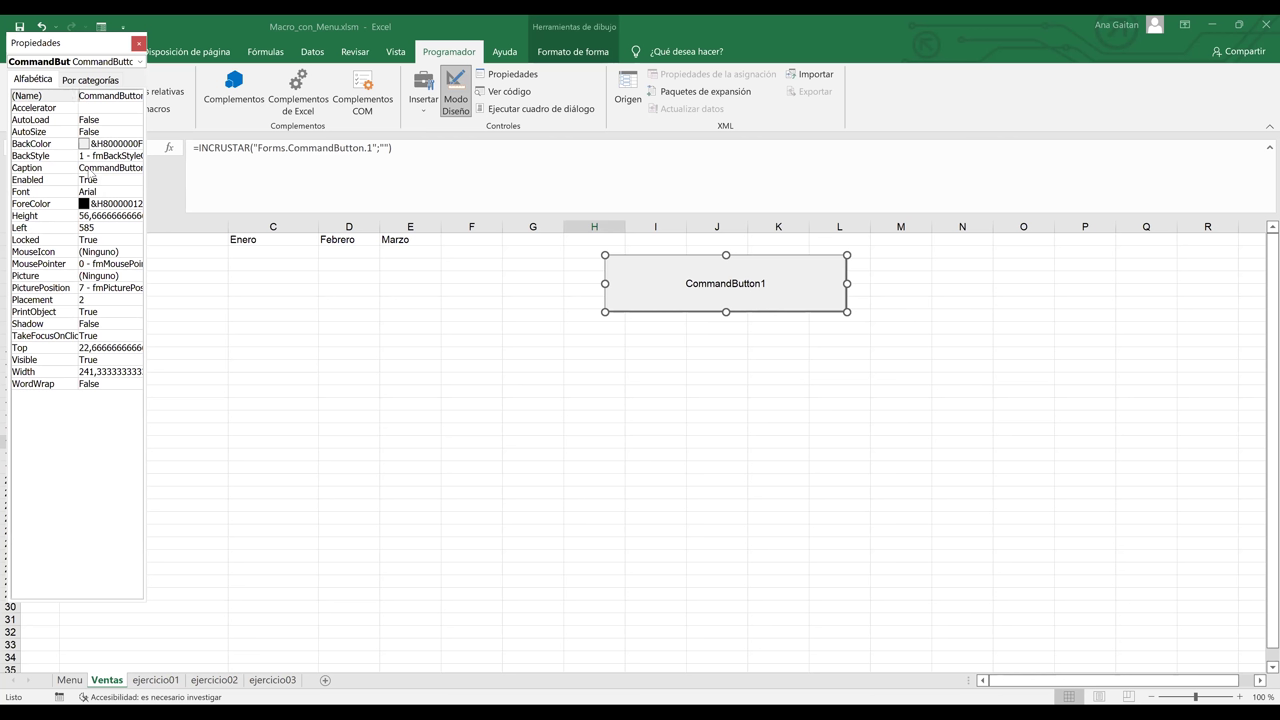
left_click(88, 167)
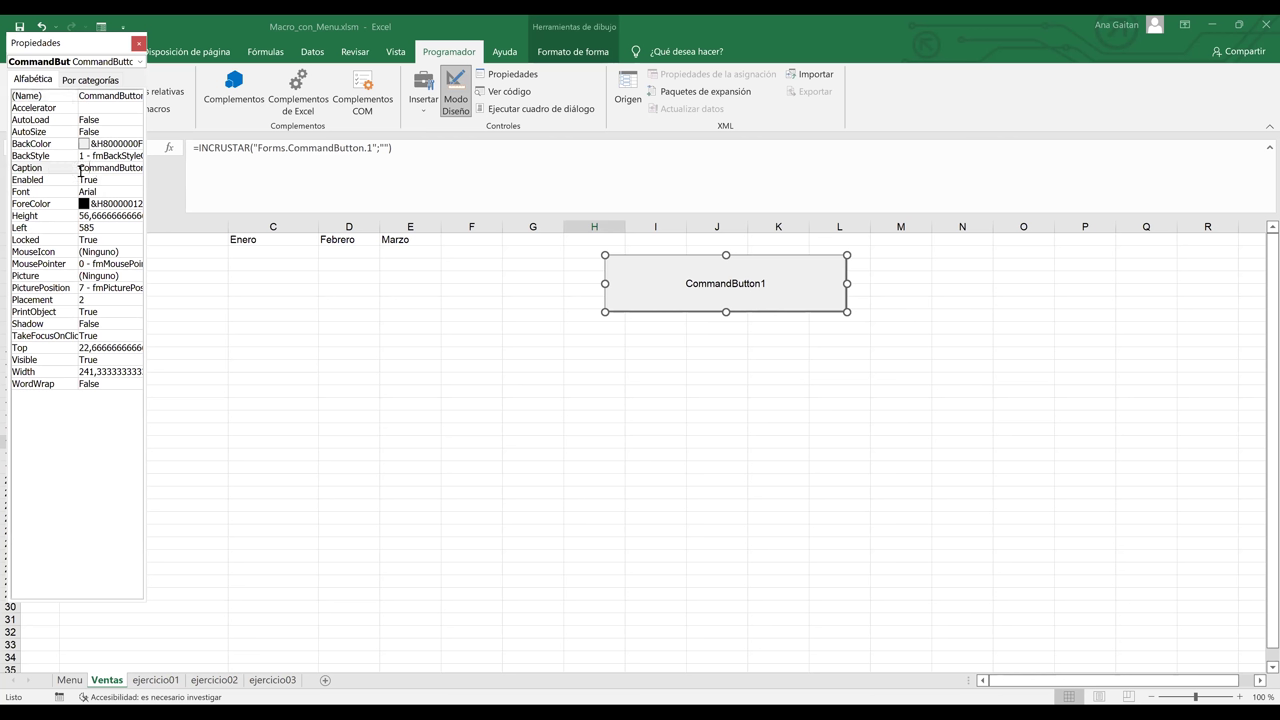
key("Delete")
key("Delete")
key("Delete")
key("Delete")
key("Delete")
key("Delete")
key("Delete")
key("Delete")
key("Delete")
key("Delete")
key("Delete")
key("Delete")
key("Delete")
type("Fo")
type("rmulario d")
type("e Ventas")
left_click(321, 430)
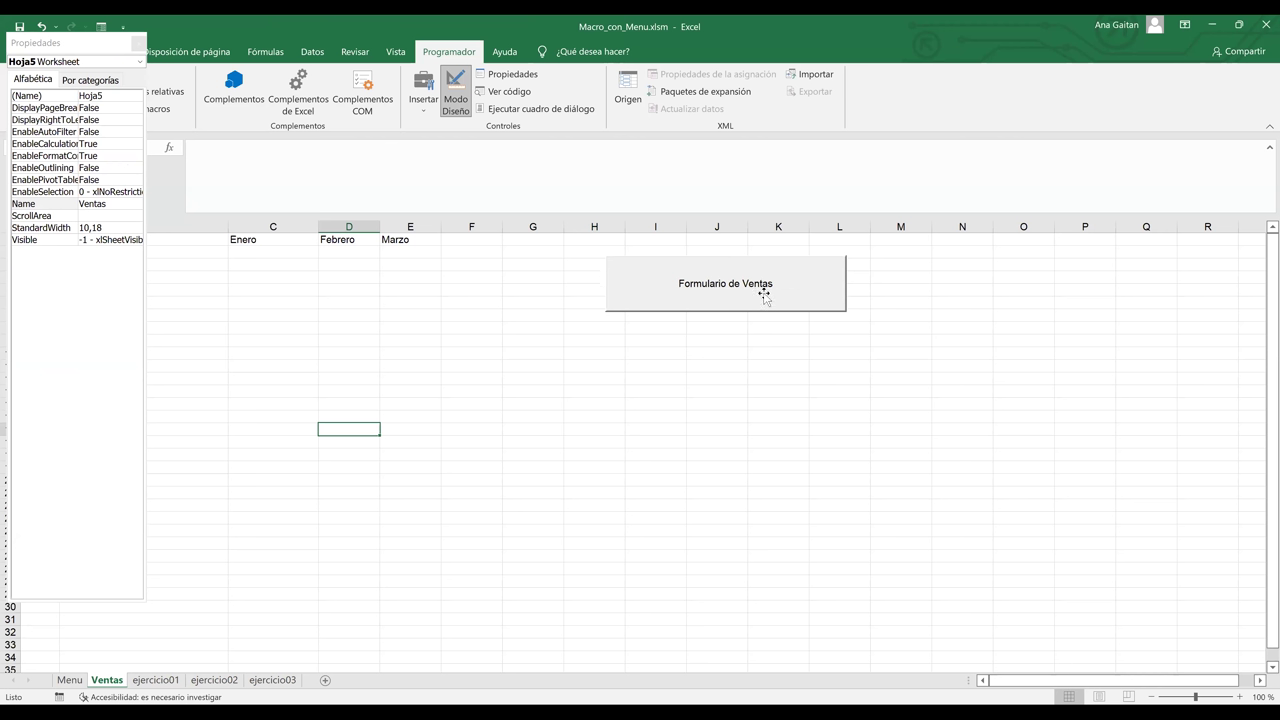
left_click(896, 364)
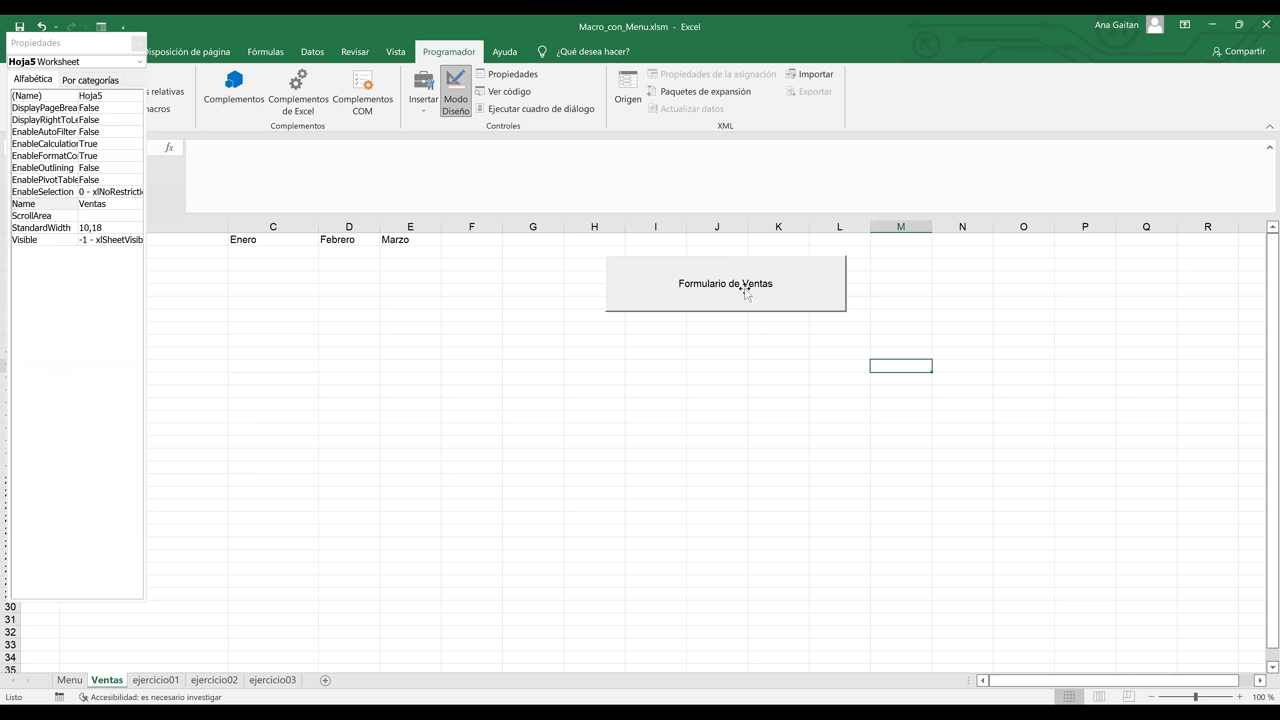
Write frmventas.Show in the button's CommandButton1_Click procedure, then switch back to Excel.
left_click(741, 297)
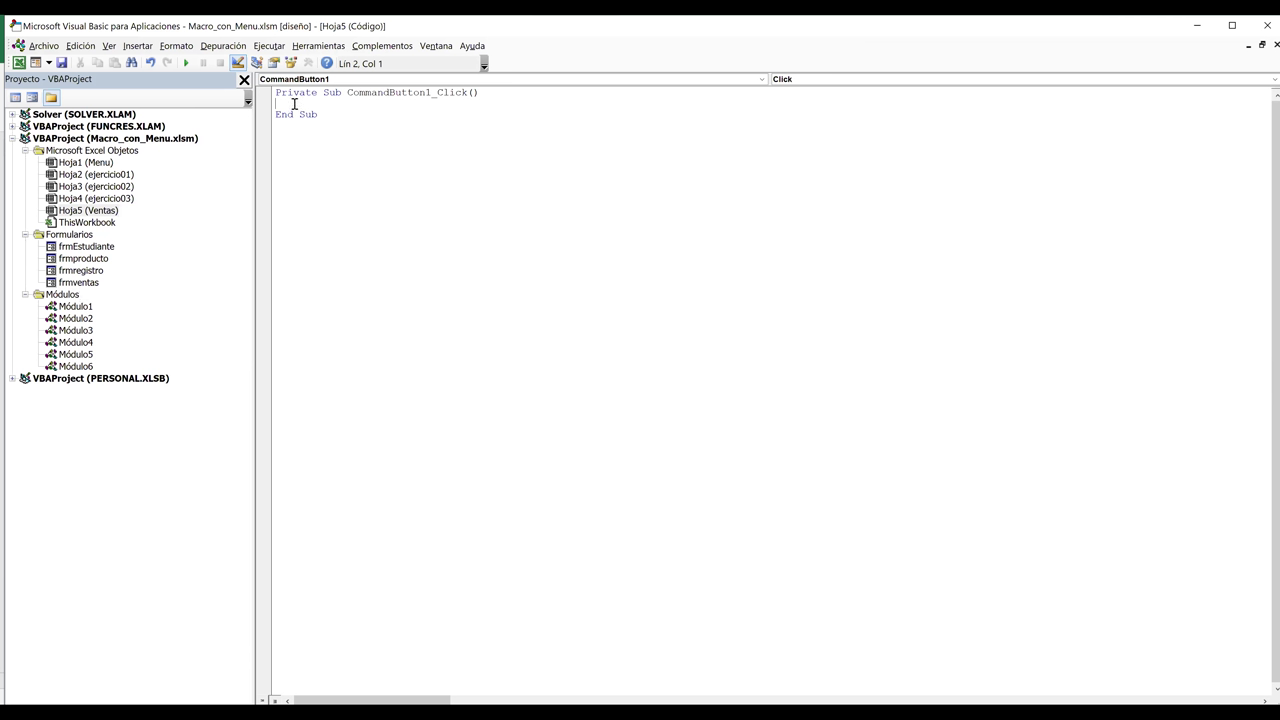
type("frmventas")
type(".show")
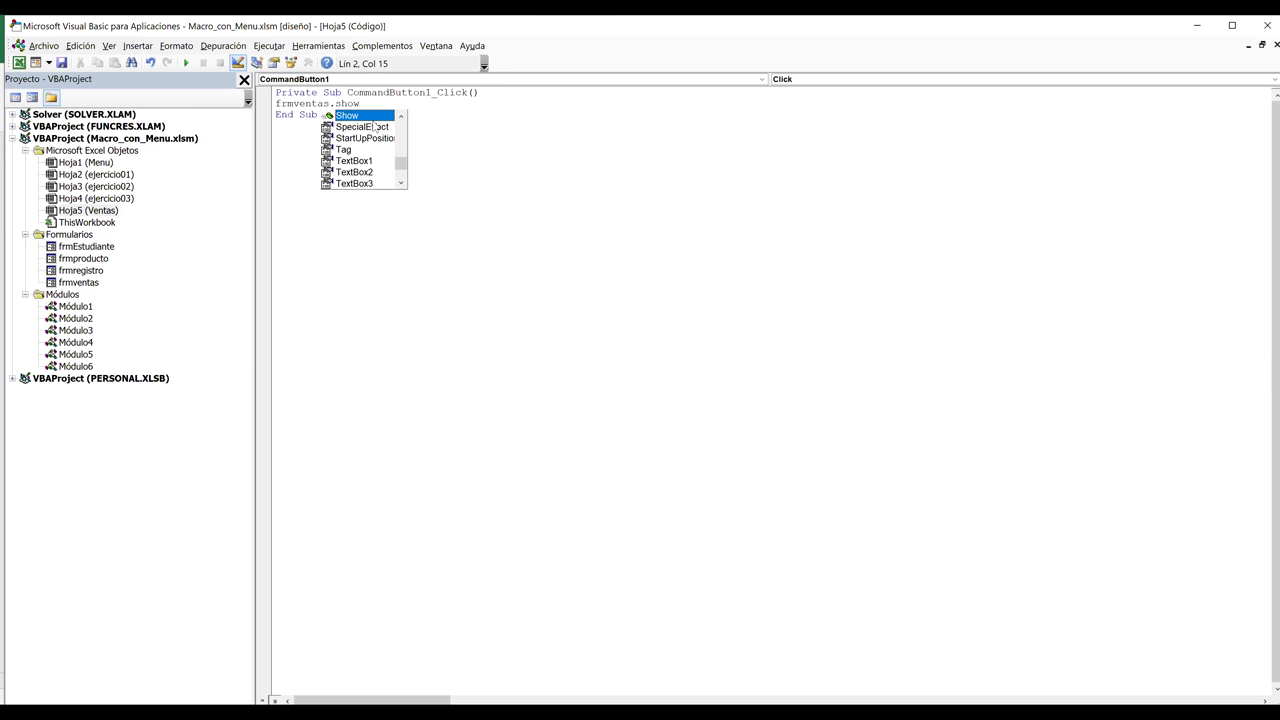
double_click(392, 115)
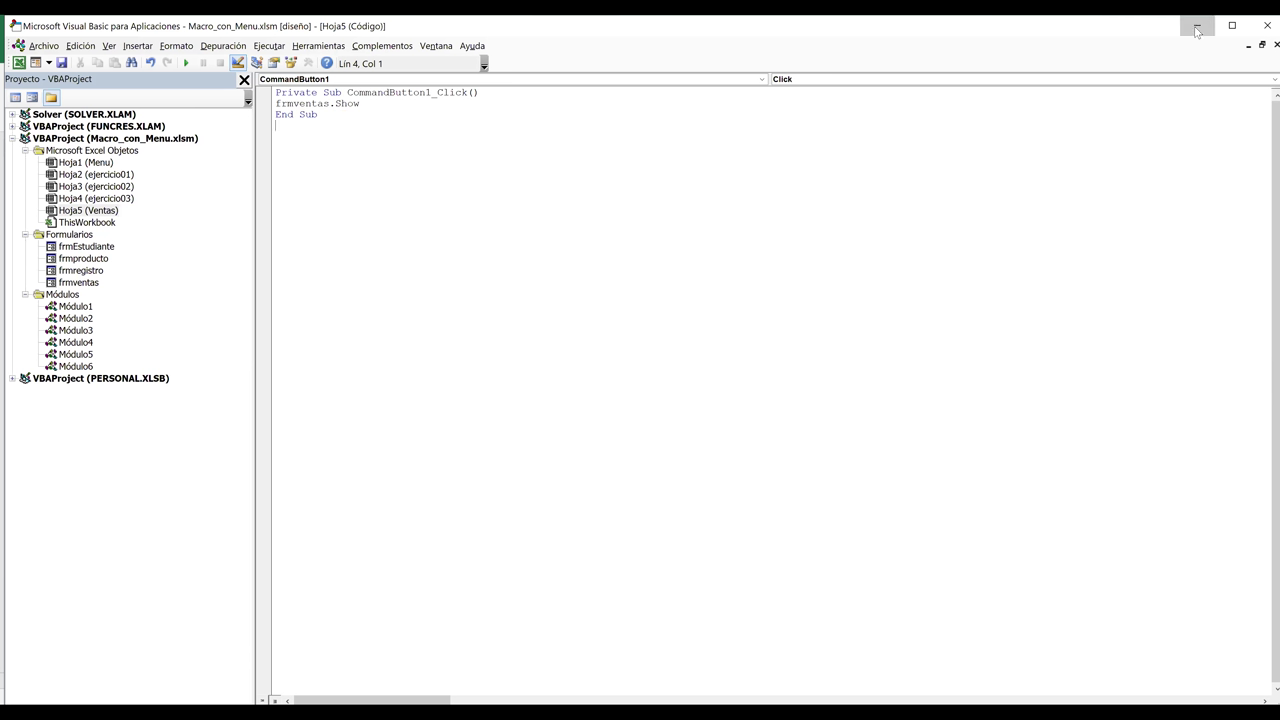
key("alt+F11")
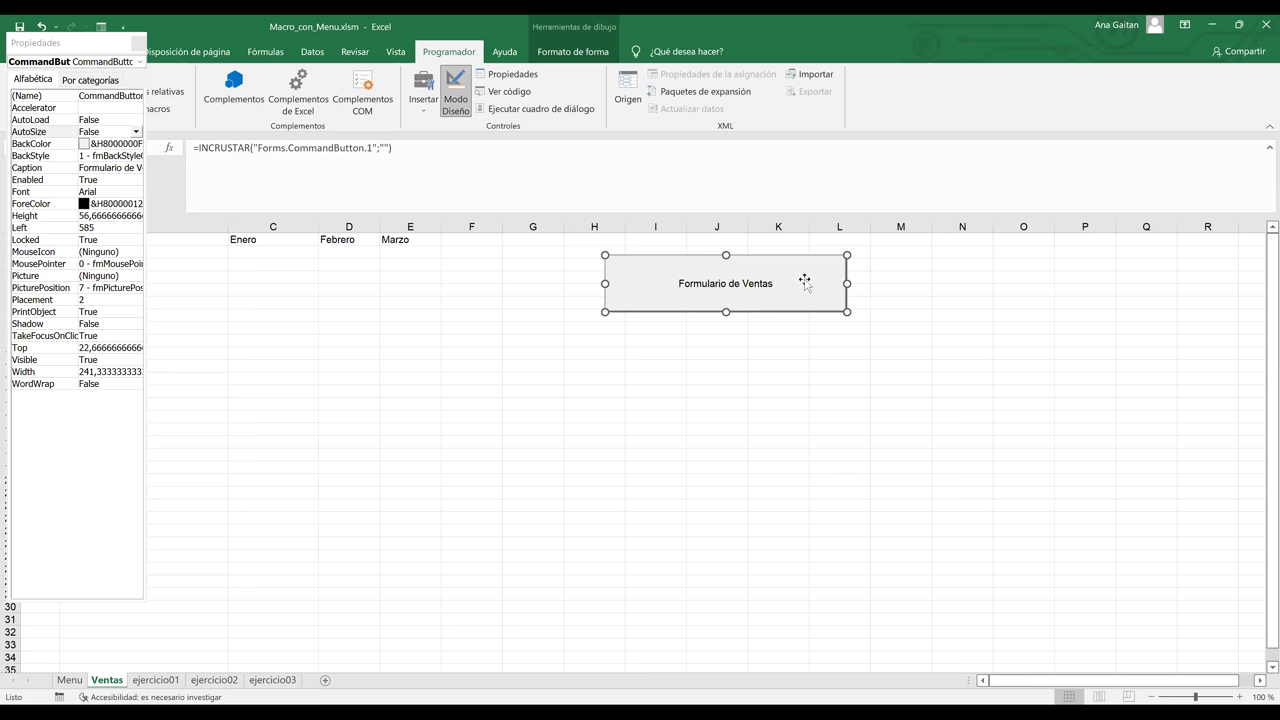
left_click(903, 266)
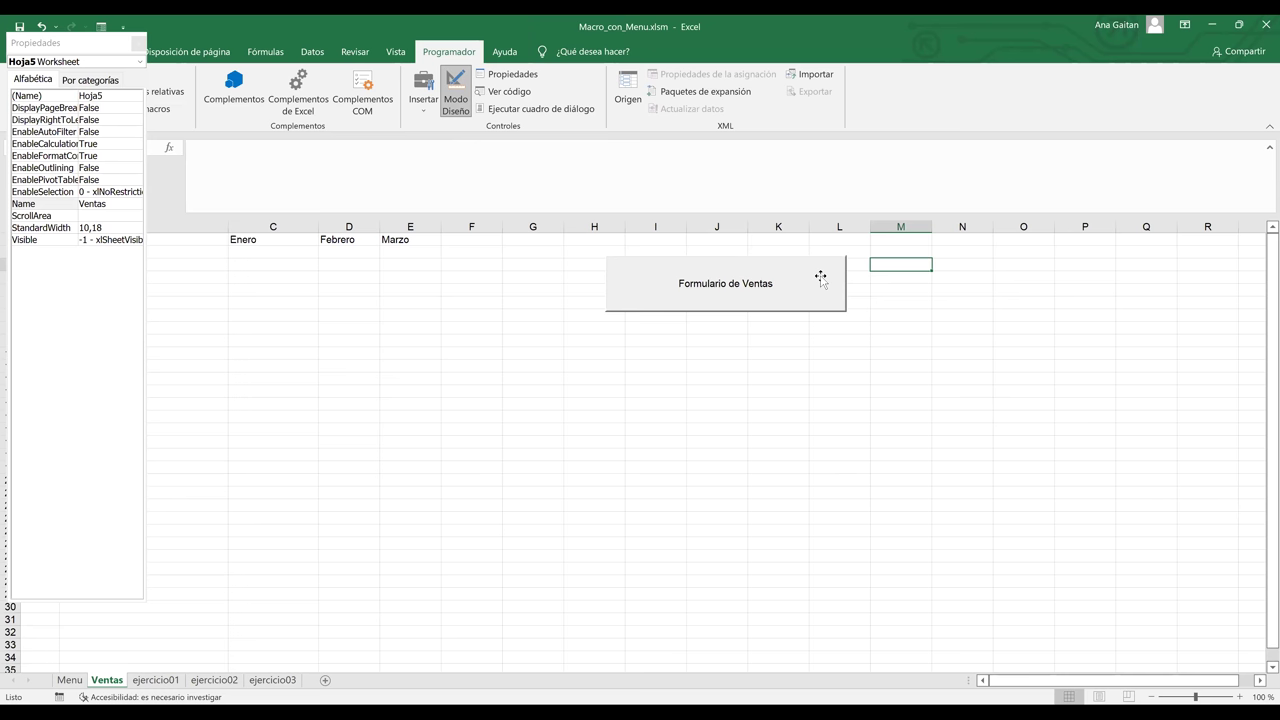
left_click(820, 276)
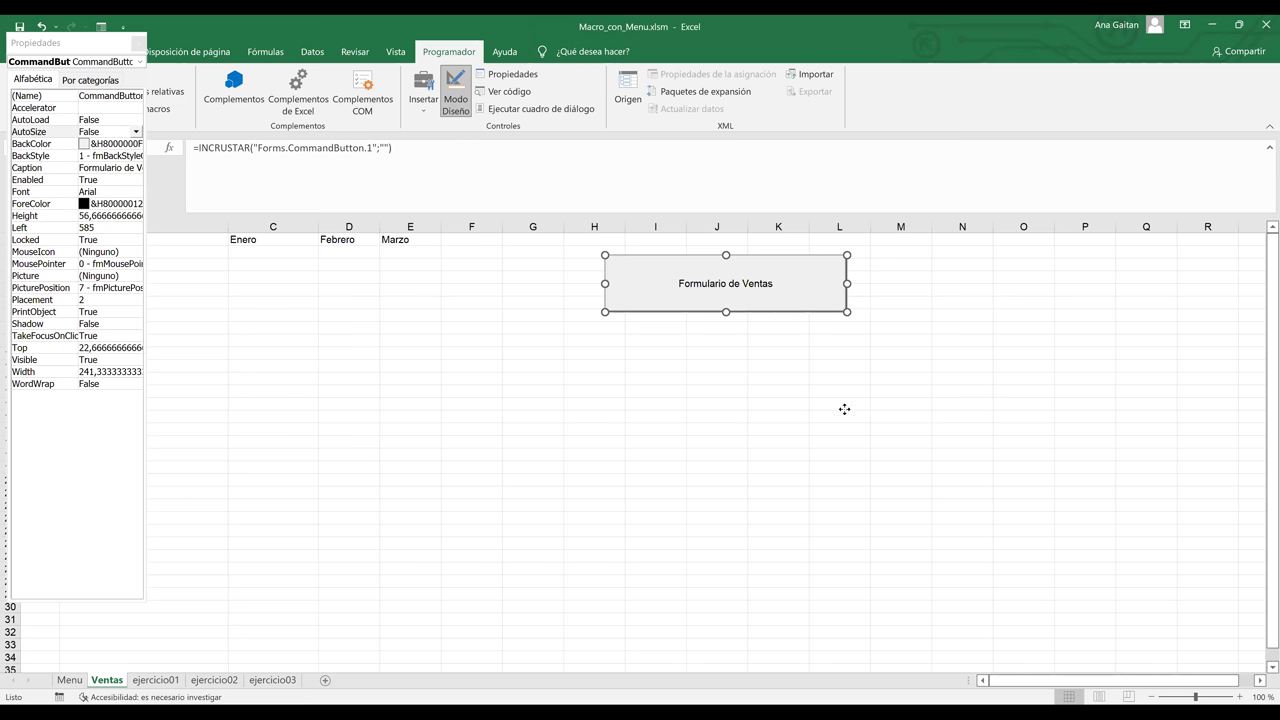
left_click_drag(766, 290, 795, 337)
mouse_move(951, 249)
left_mouse_down()
mouse_move(1080, 343)
mouse_move(823, 469)
mouse_move(880, 300)
mouse_move(827, 285)
left_mouse_up()
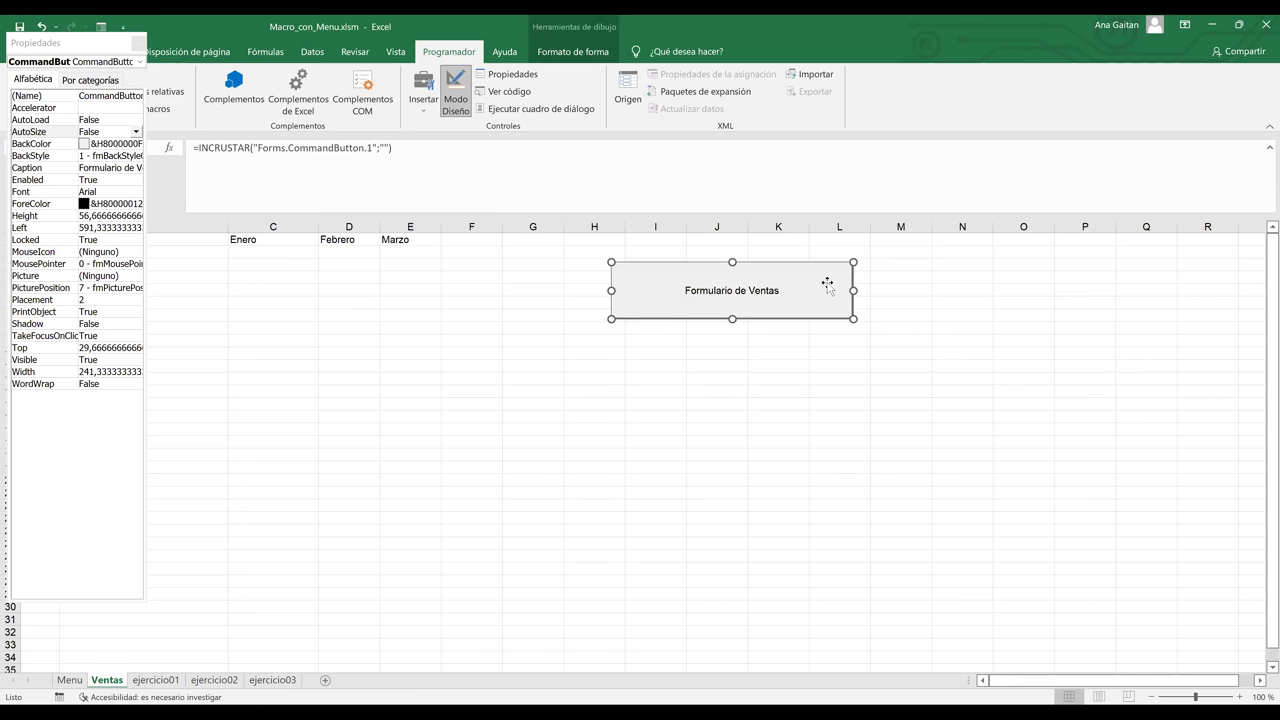
left_click(461, 96)
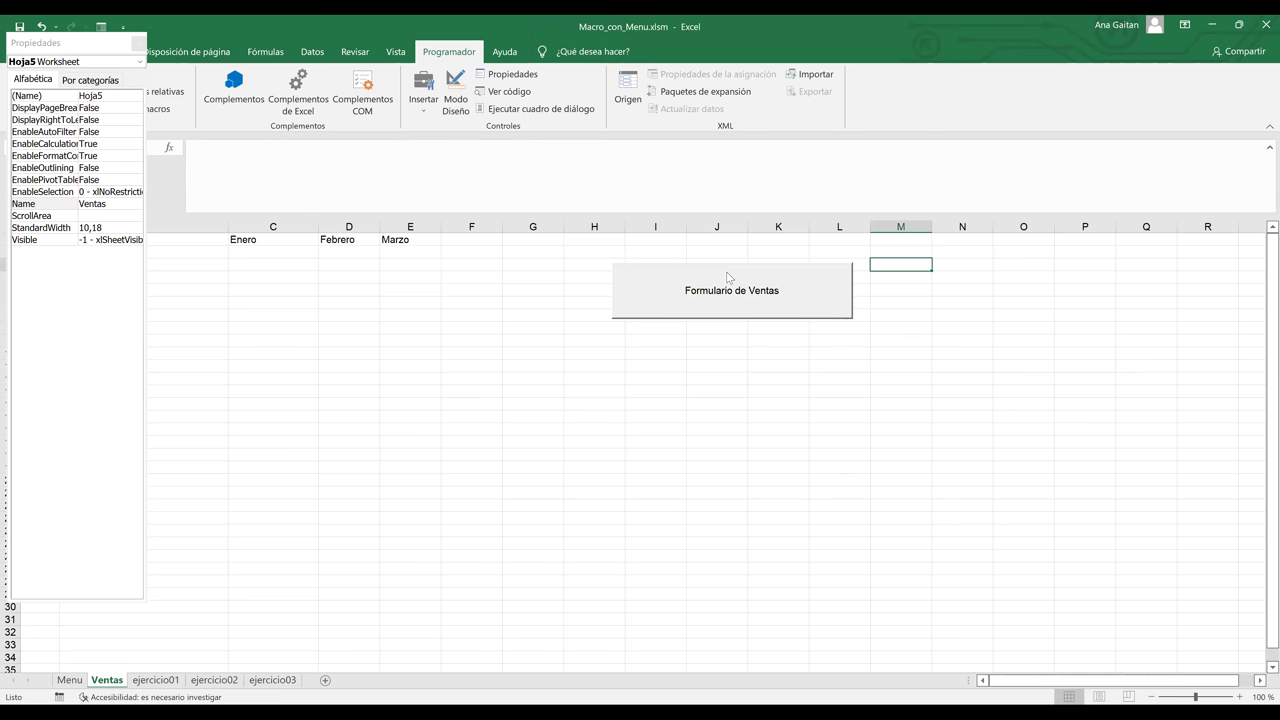
left_click(972, 403)
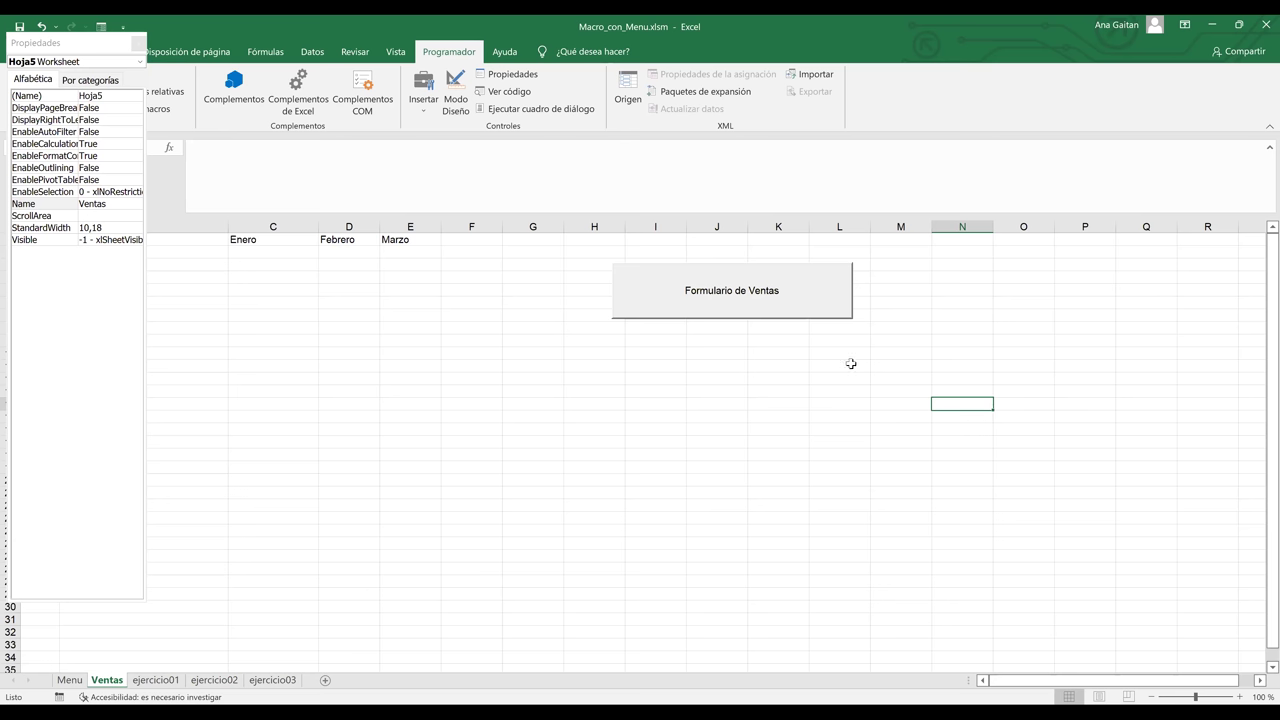
left_click_drag(851, 363, 1027, 456)
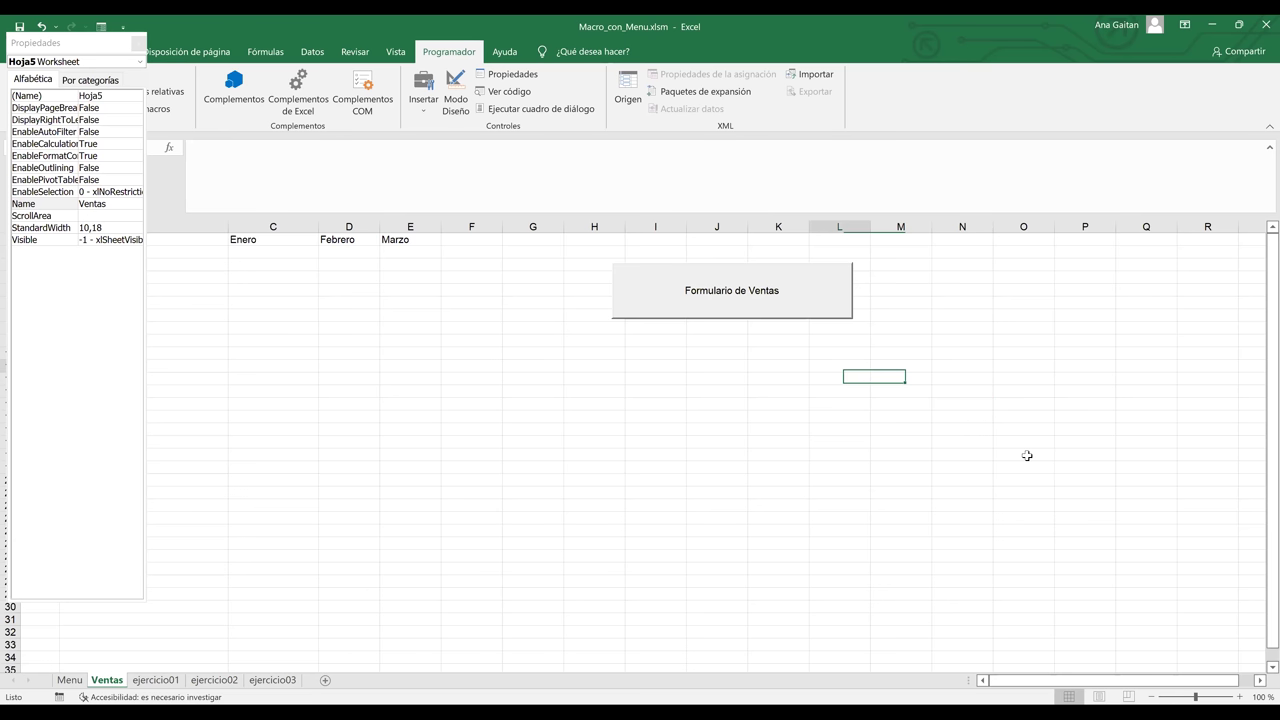
left_click(1023, 352)
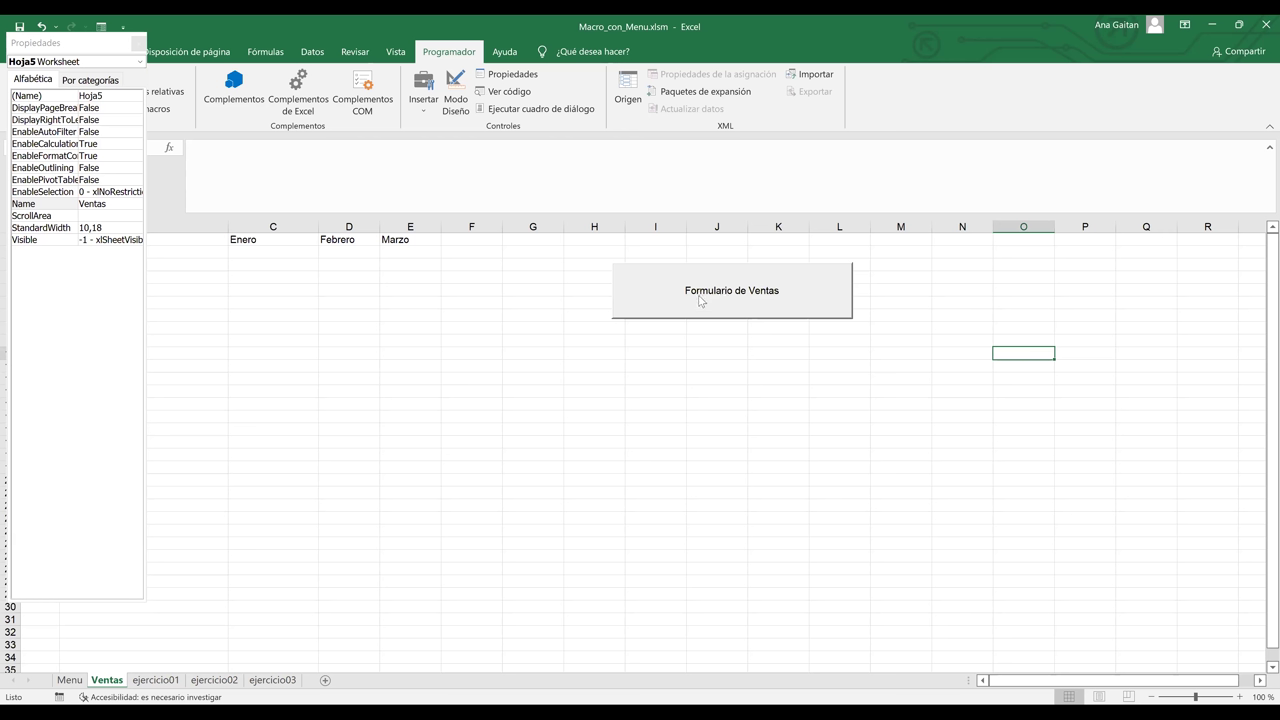
Test the Formulario de Ventas button, close the Registro de Ventas form, and return to the Menu sheet.
left_click(714, 299)
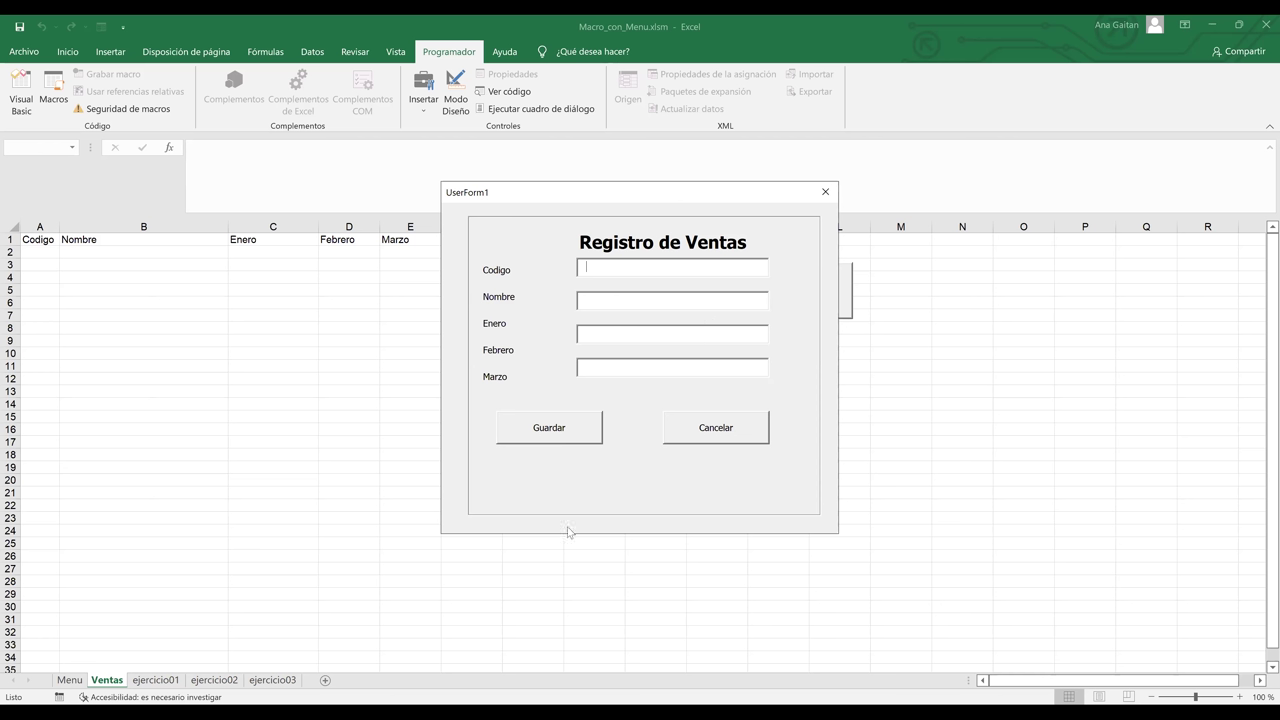
left_click(828, 196)
left_click(165, 682)
left_click(69, 681)
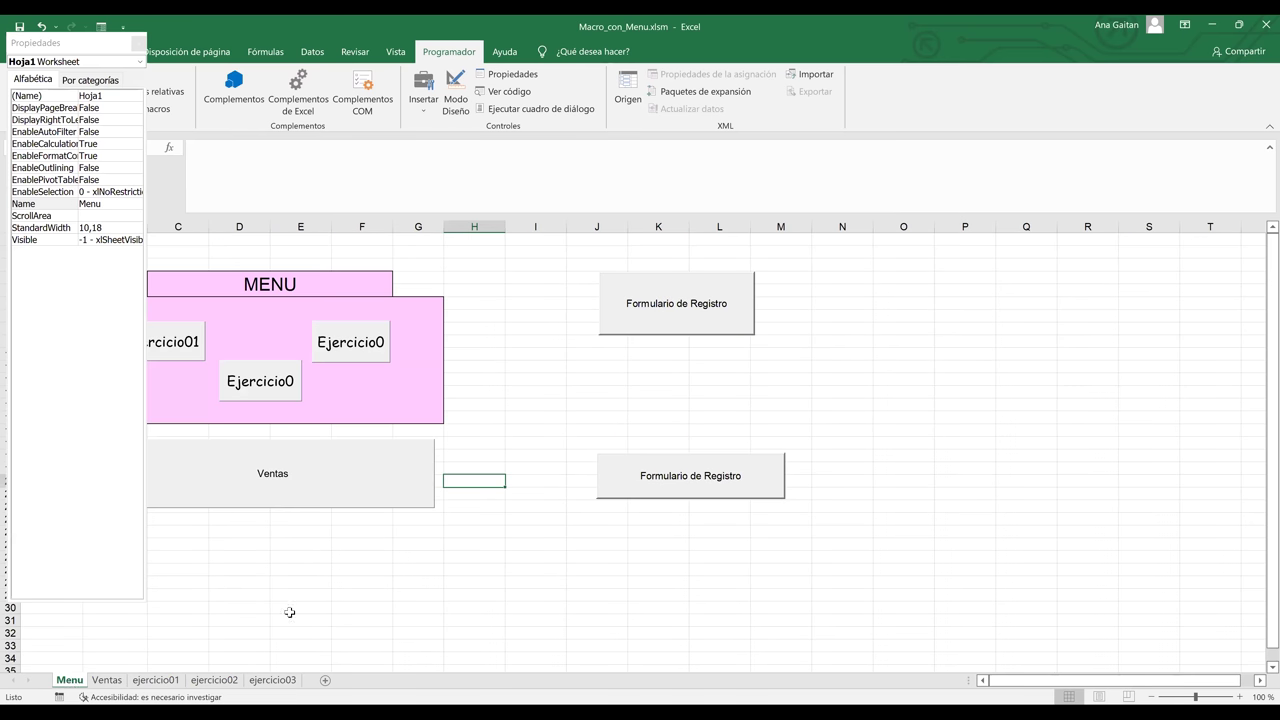
Move from the Menu sheet through ejercicio03 to the Ventas sheet.
left_click(288, 610)
left_click(384, 570)
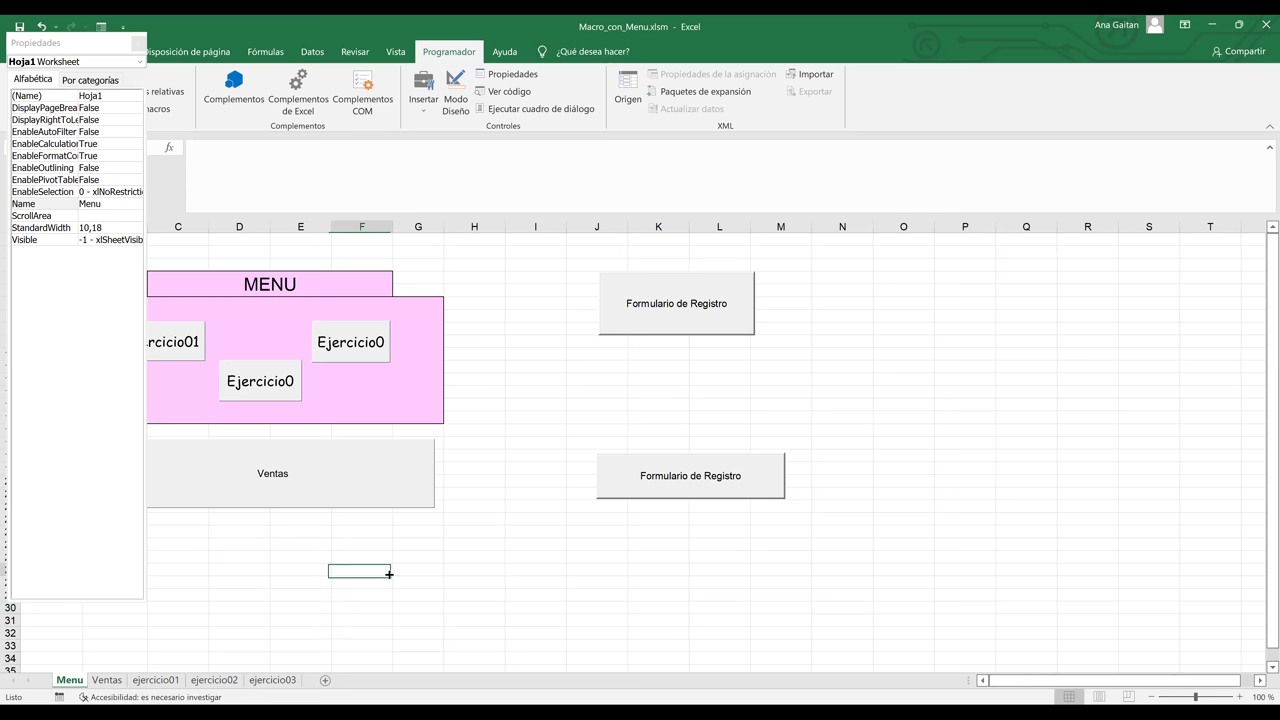
left_click(277, 683)
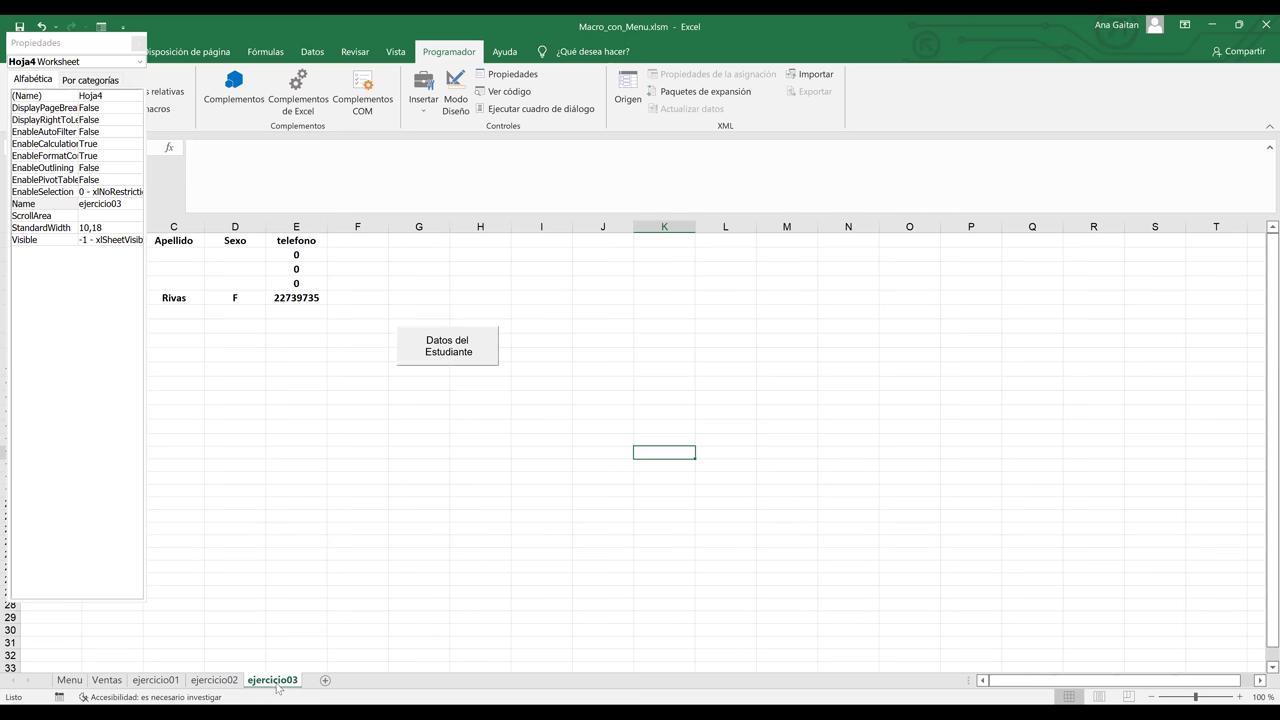
left_click(431, 530)
left_click(110, 683)
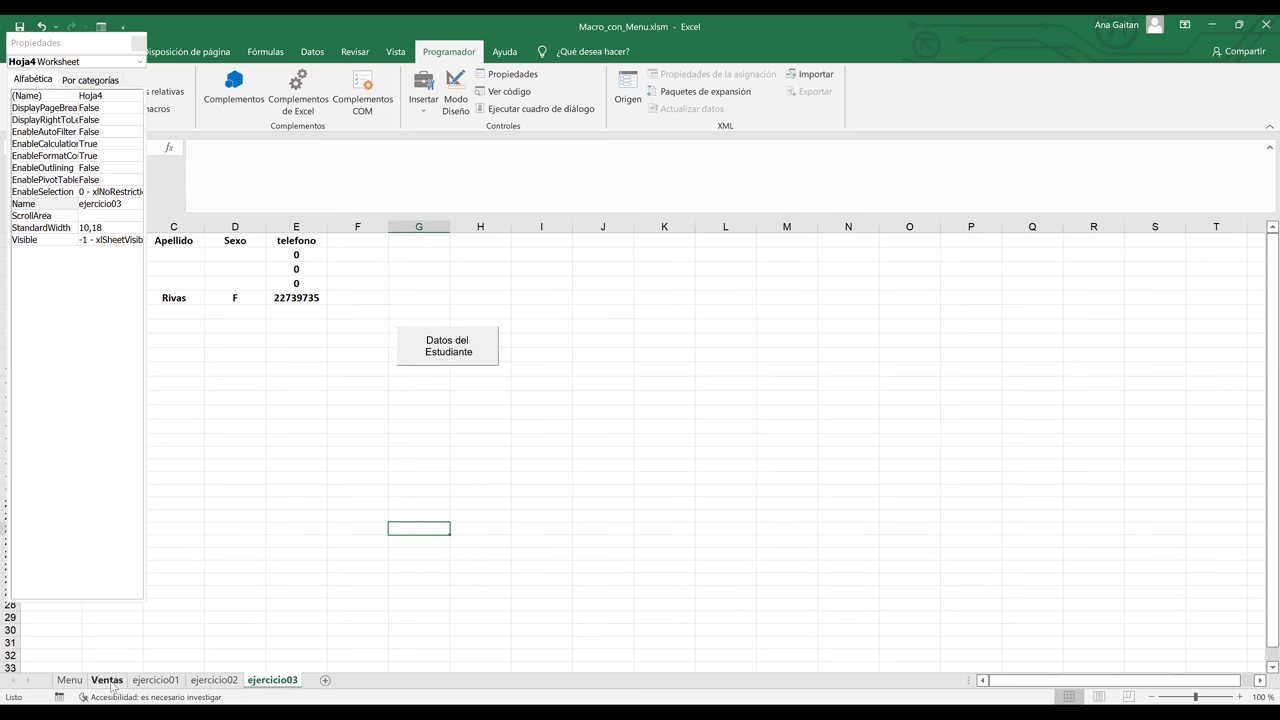
Undock the Properties panel so it floats, then close it.
left_click(99, 47)
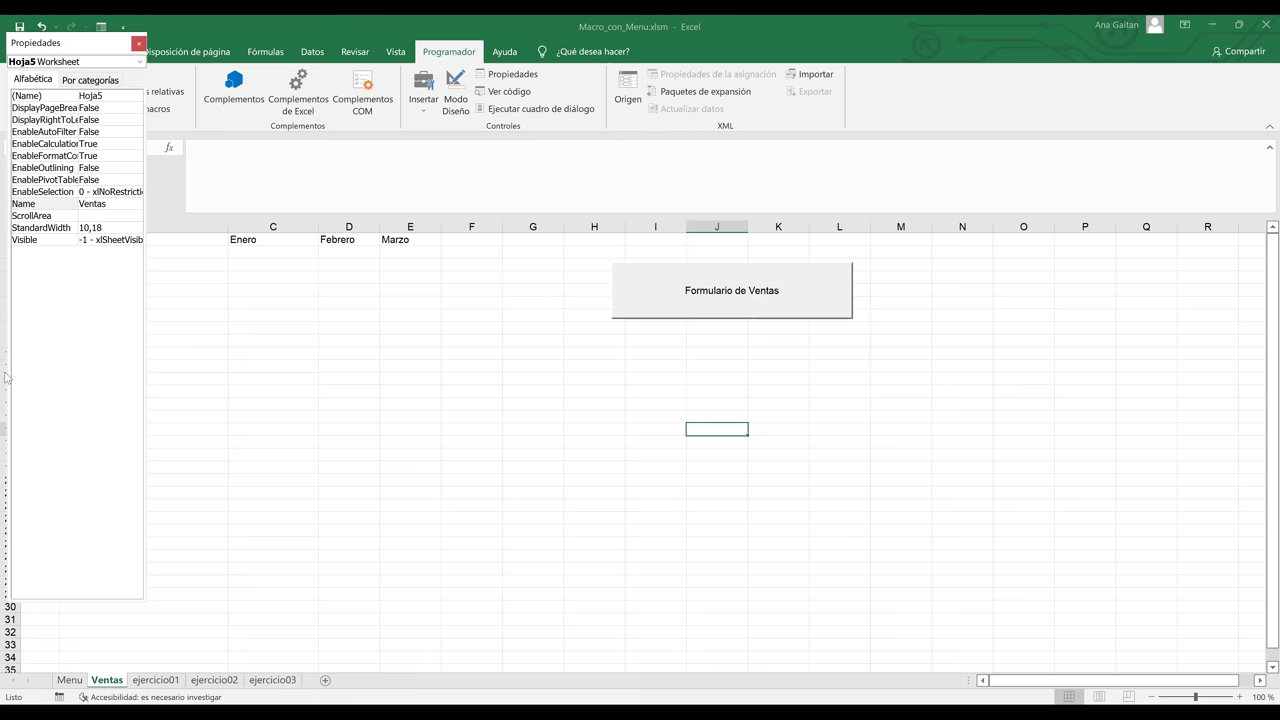
left_click_drag(5, 377, 172, 435)
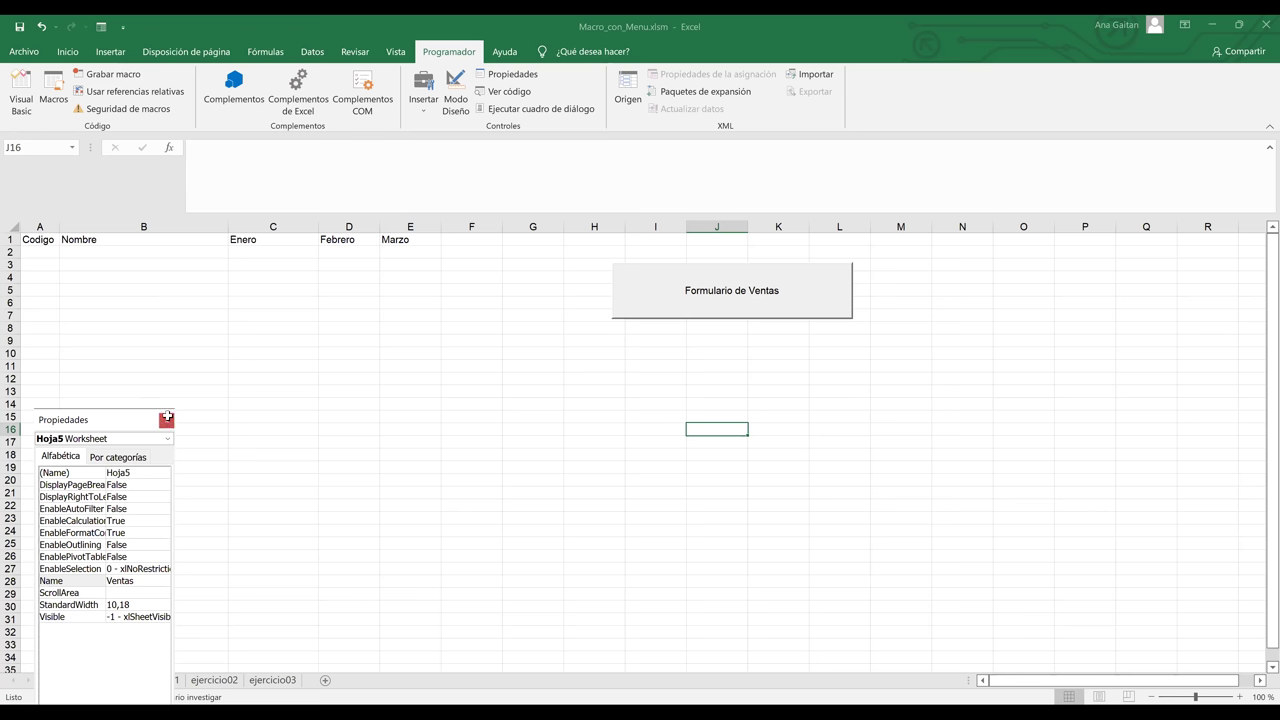
left_click(167, 417)
left_click(303, 478)
left_click(718, 479)
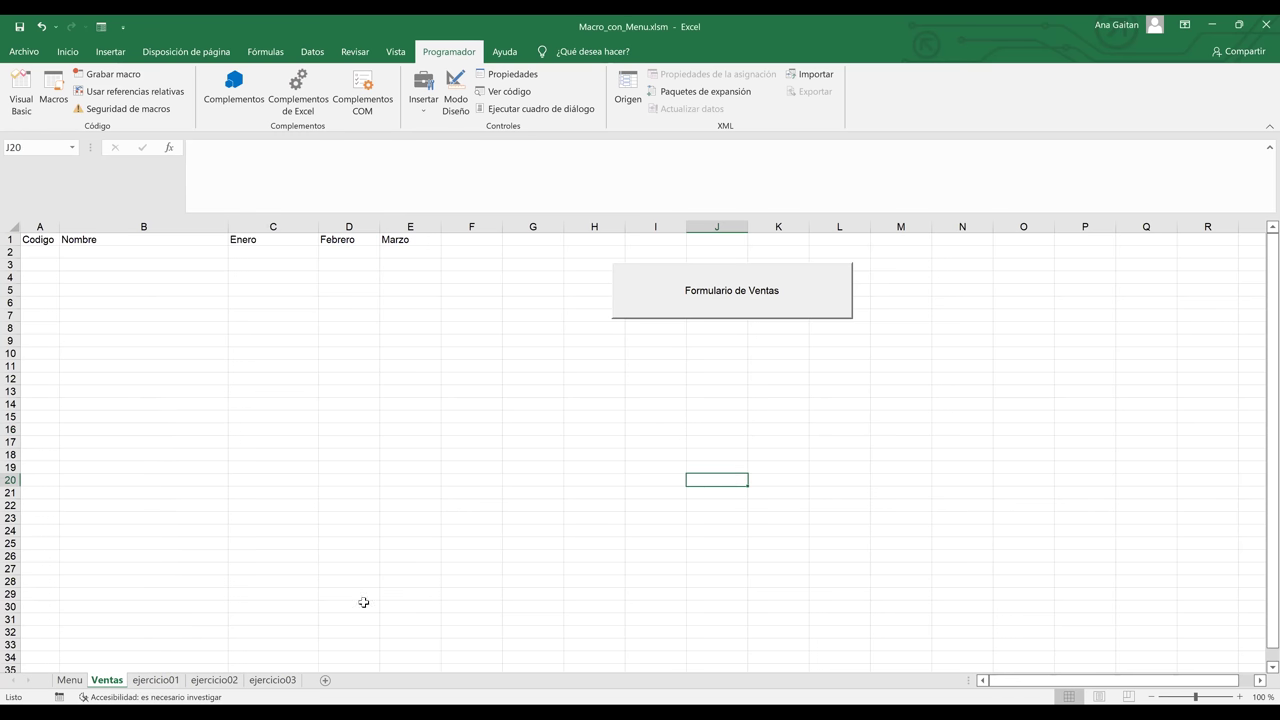
left_click(147, 686)
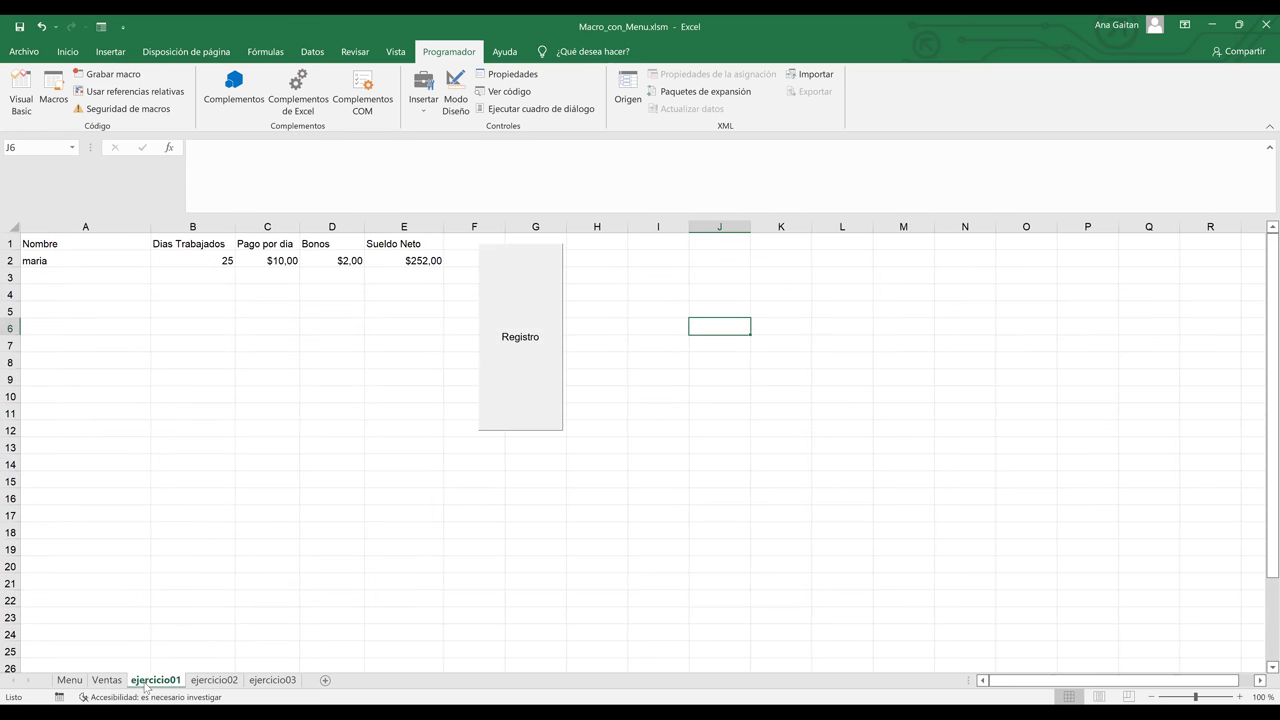
left_click(423, 425)
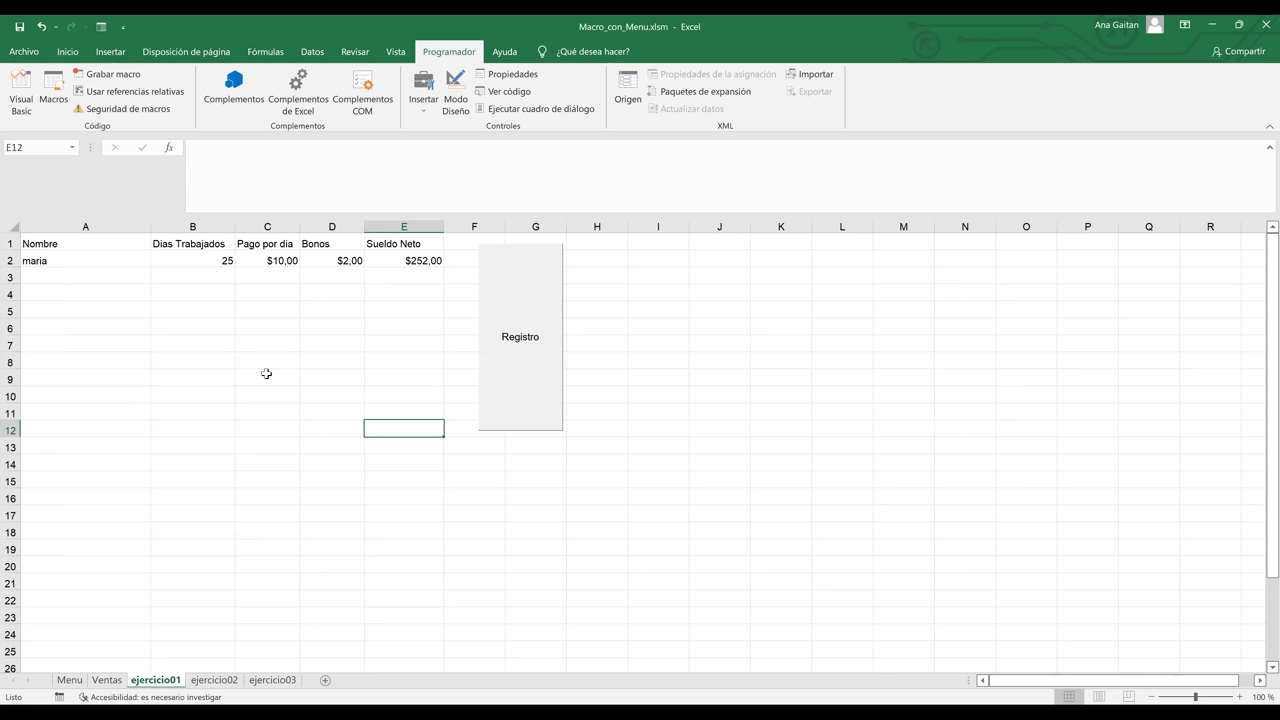
left_click(542, 352)
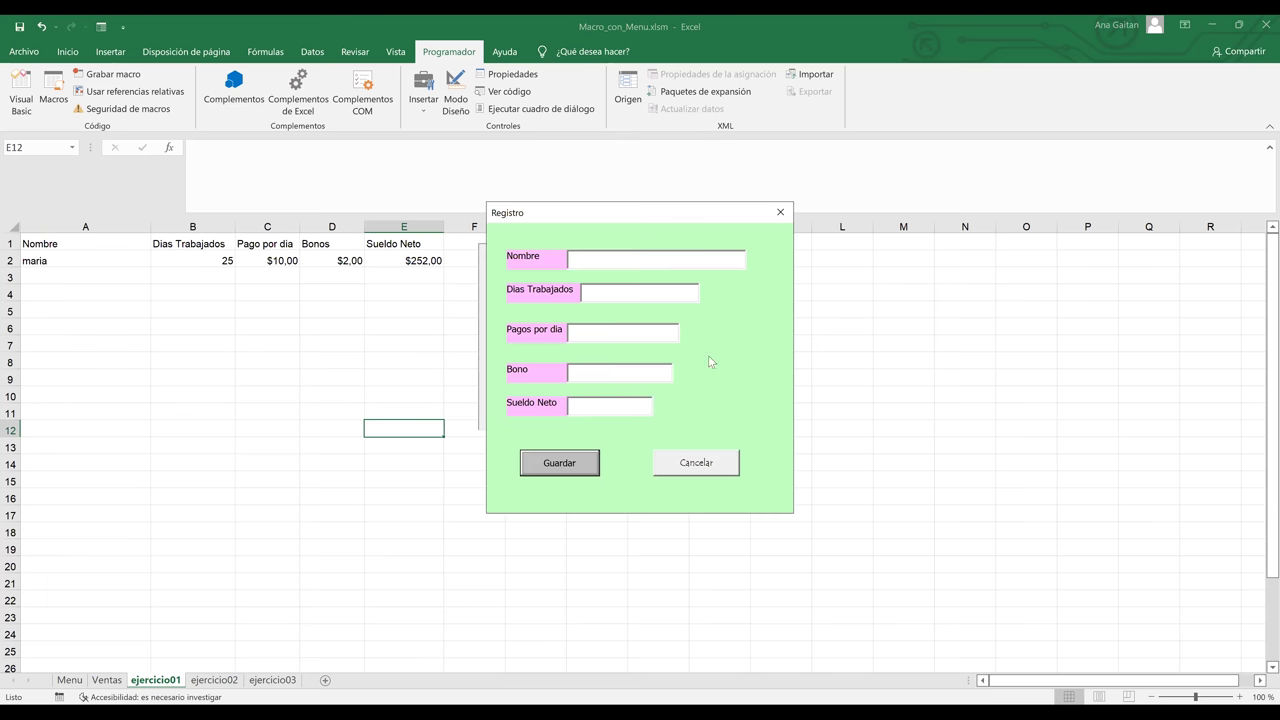
left_click(567, 466)
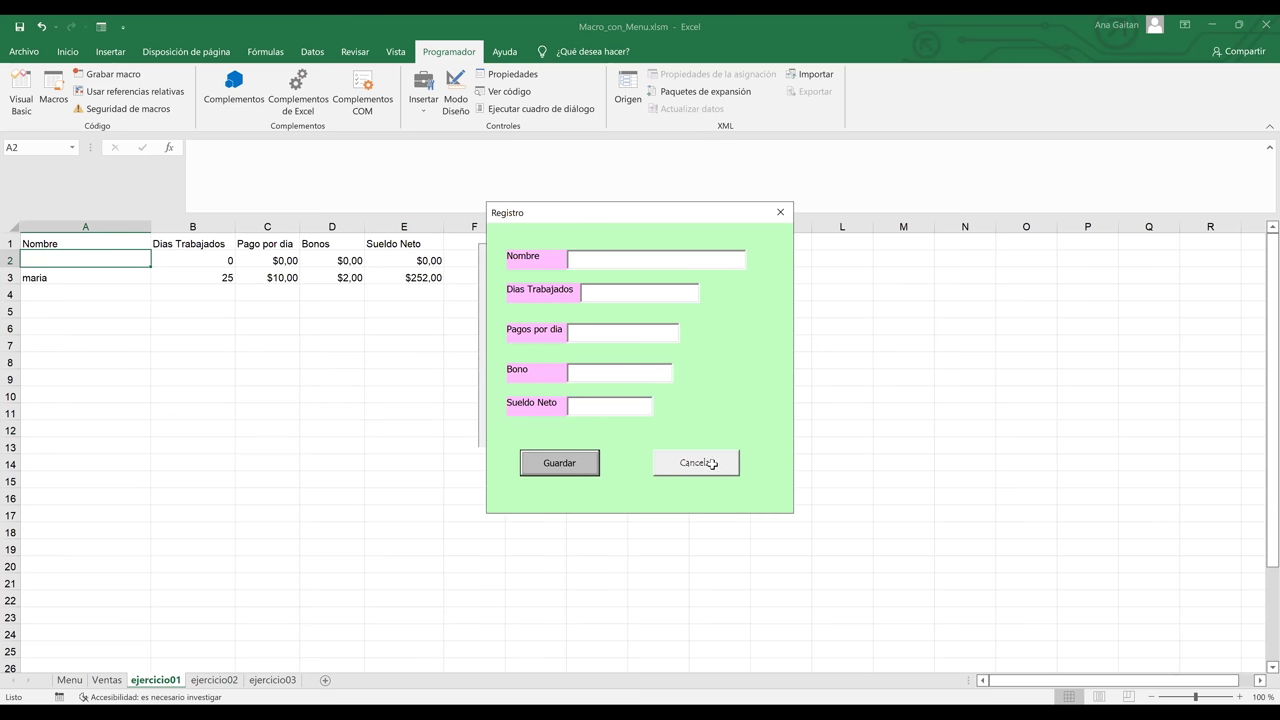
left_click(712, 464)
double_click(712, 464)
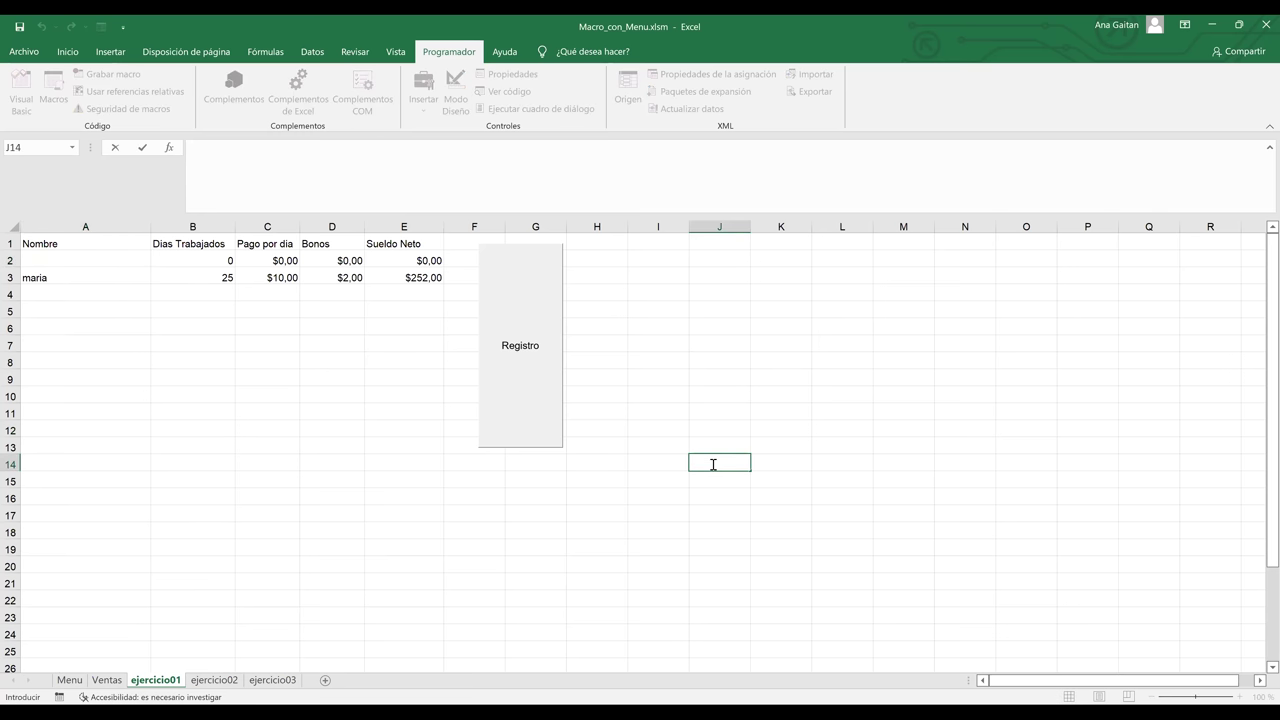
left_click(521, 350)
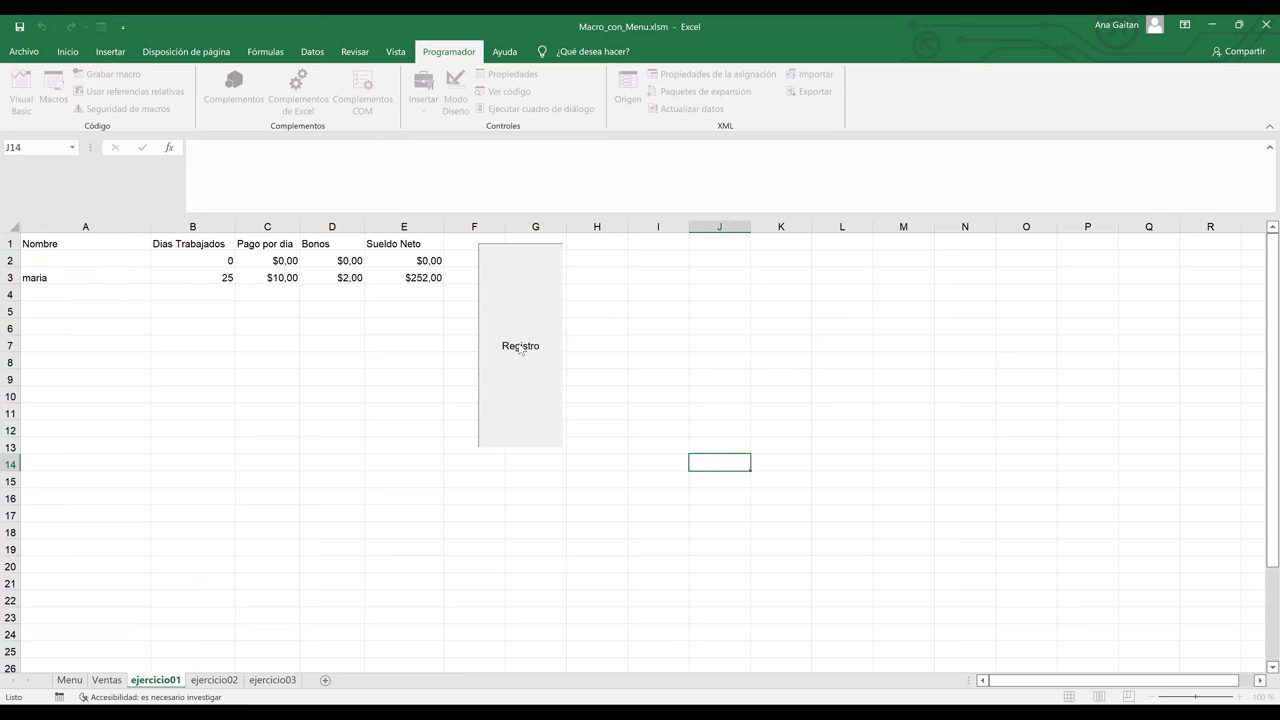
left_click(559, 463)
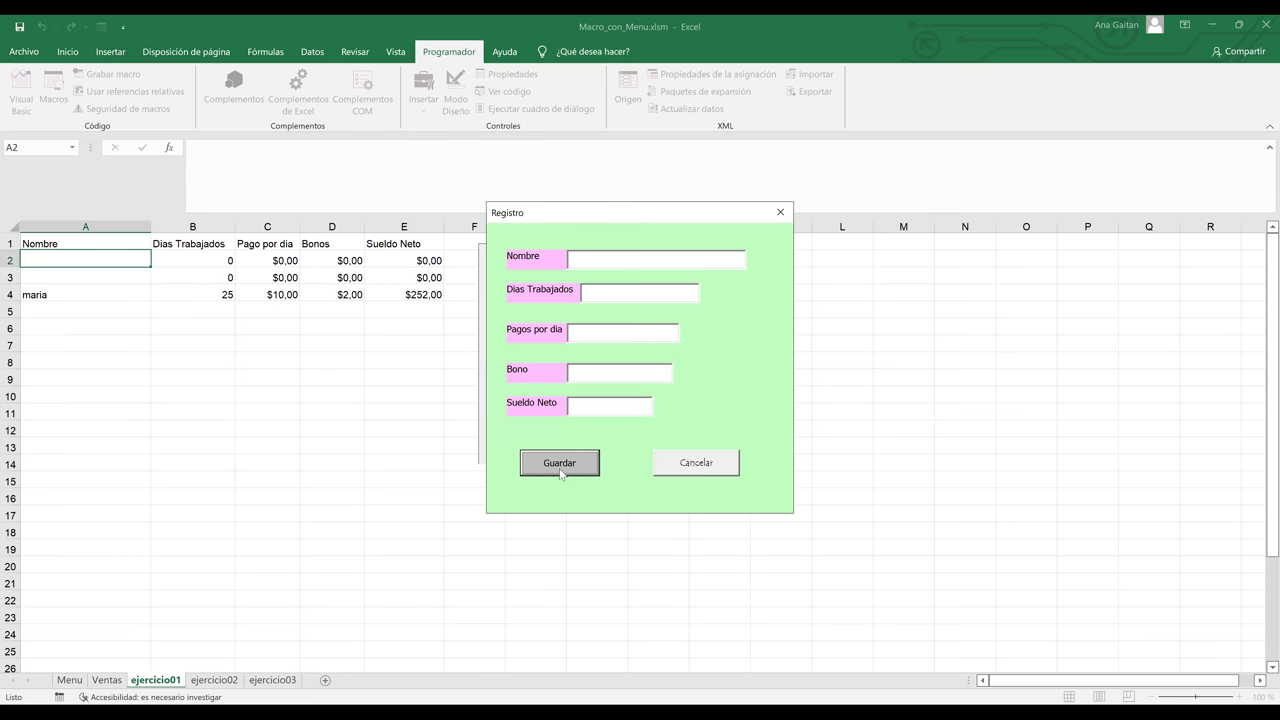
left_click(595, 260)
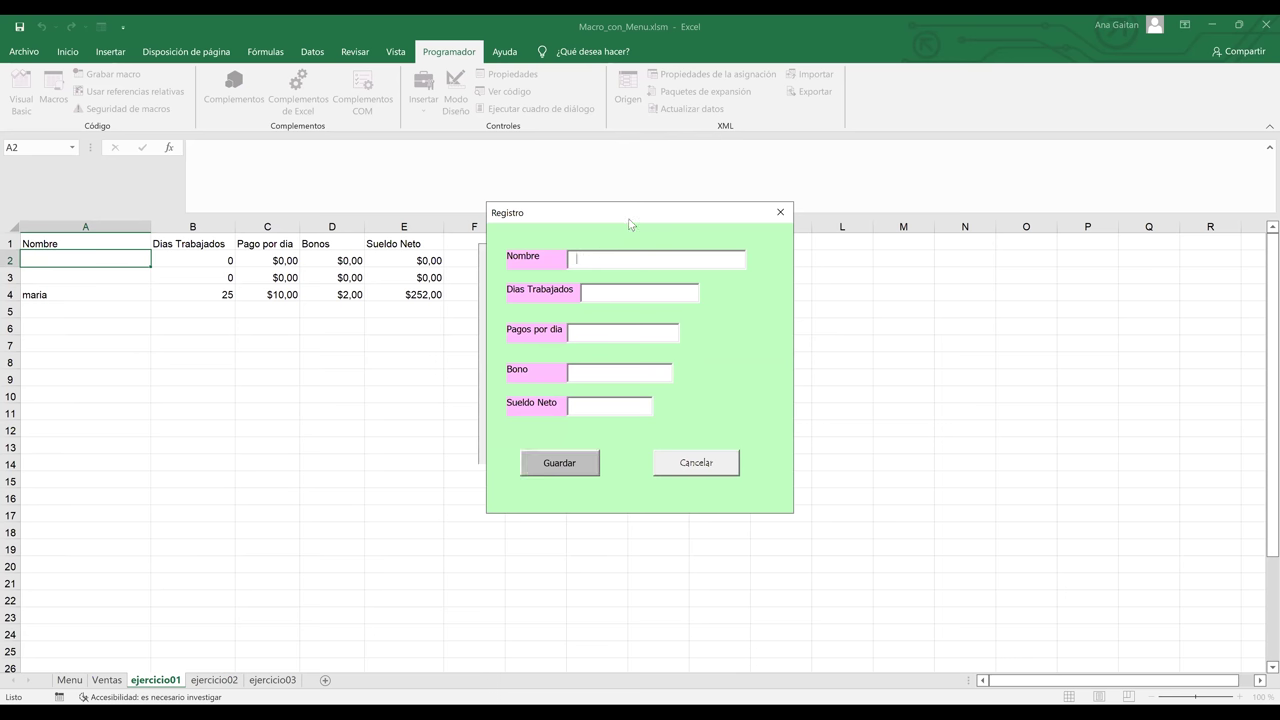
left_click_drag(630, 224, 837, 251)
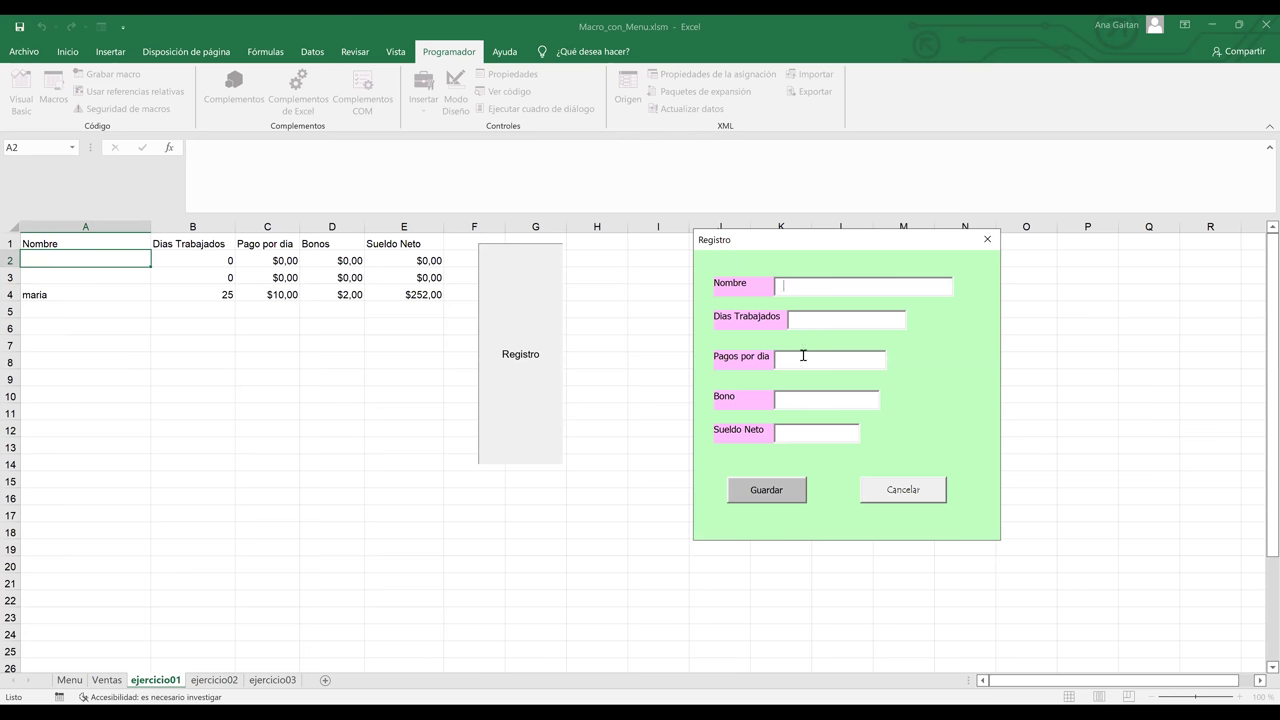
left_click(893, 489)
key("Escape")
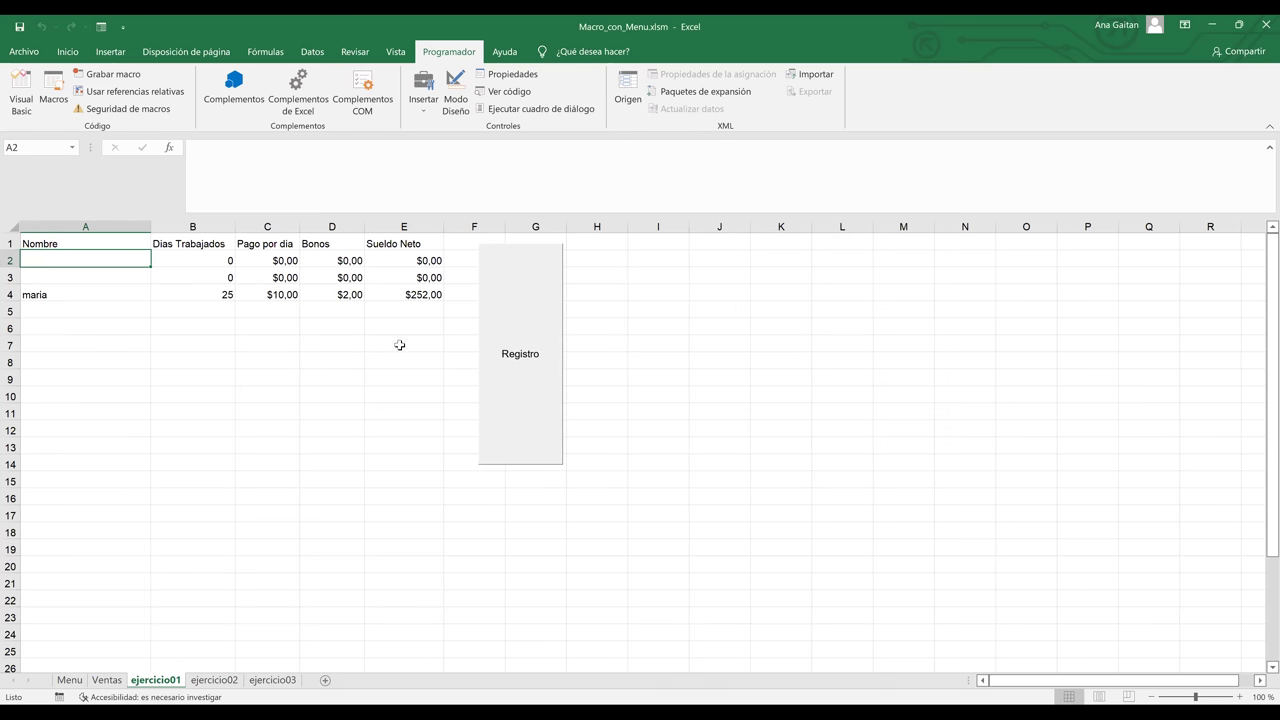
left_click(399, 345)
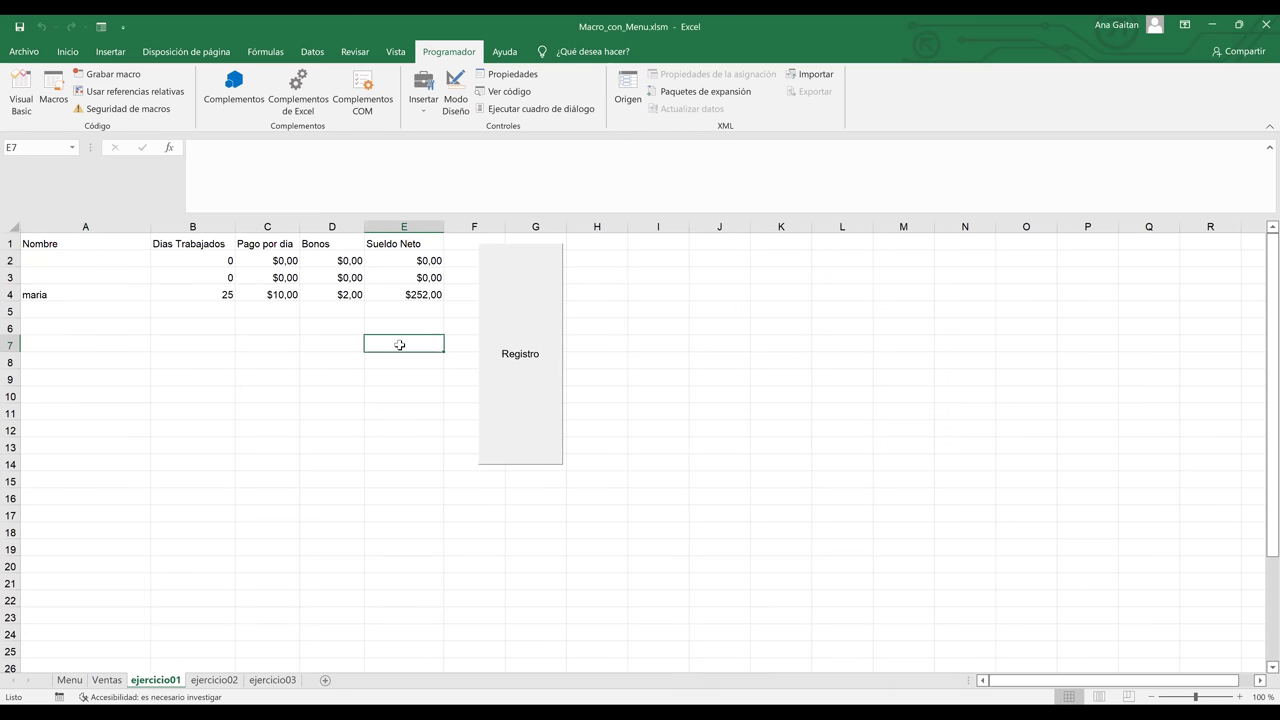
left_click(168, 265)
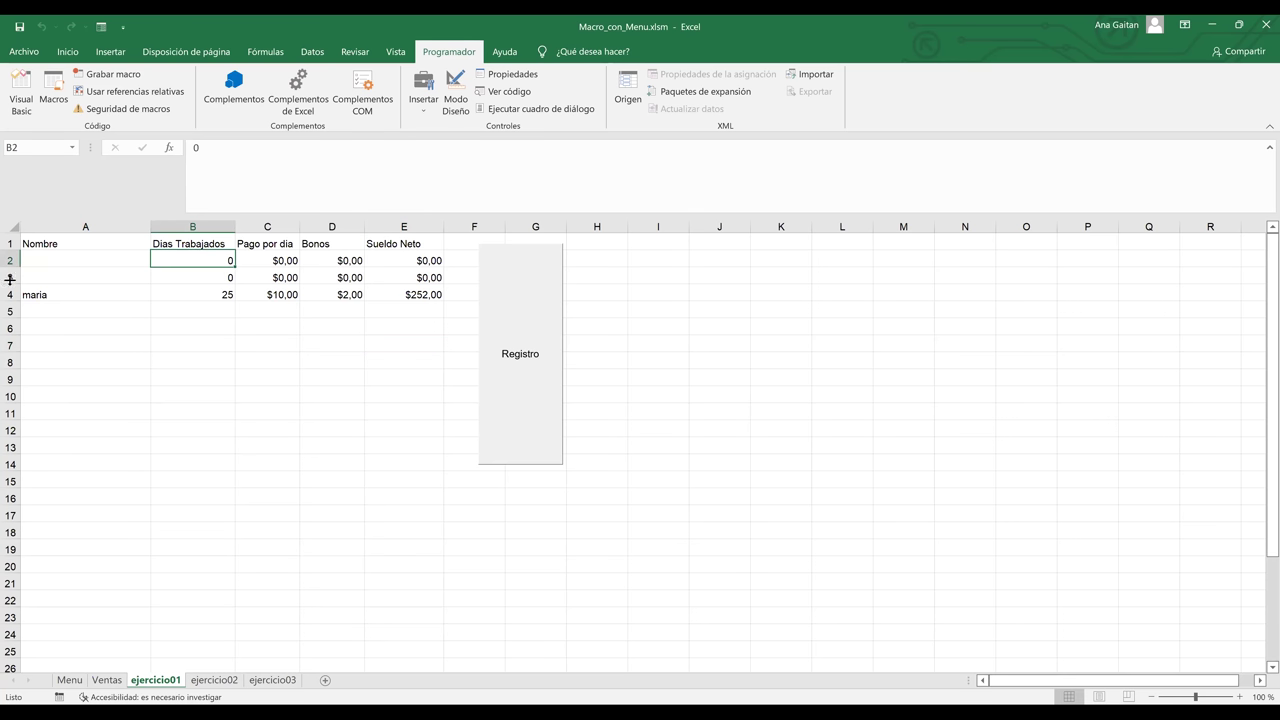
left_click_drag(8, 278, 9, 259)
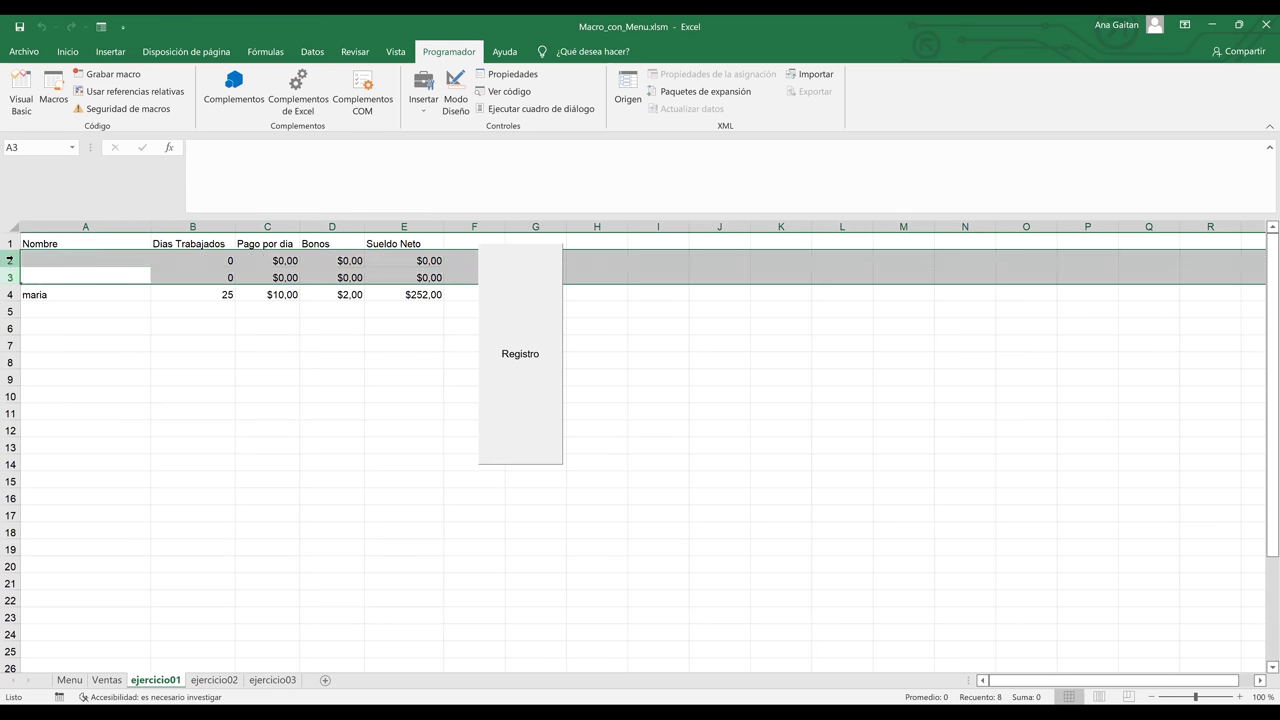
left_click(9, 259)
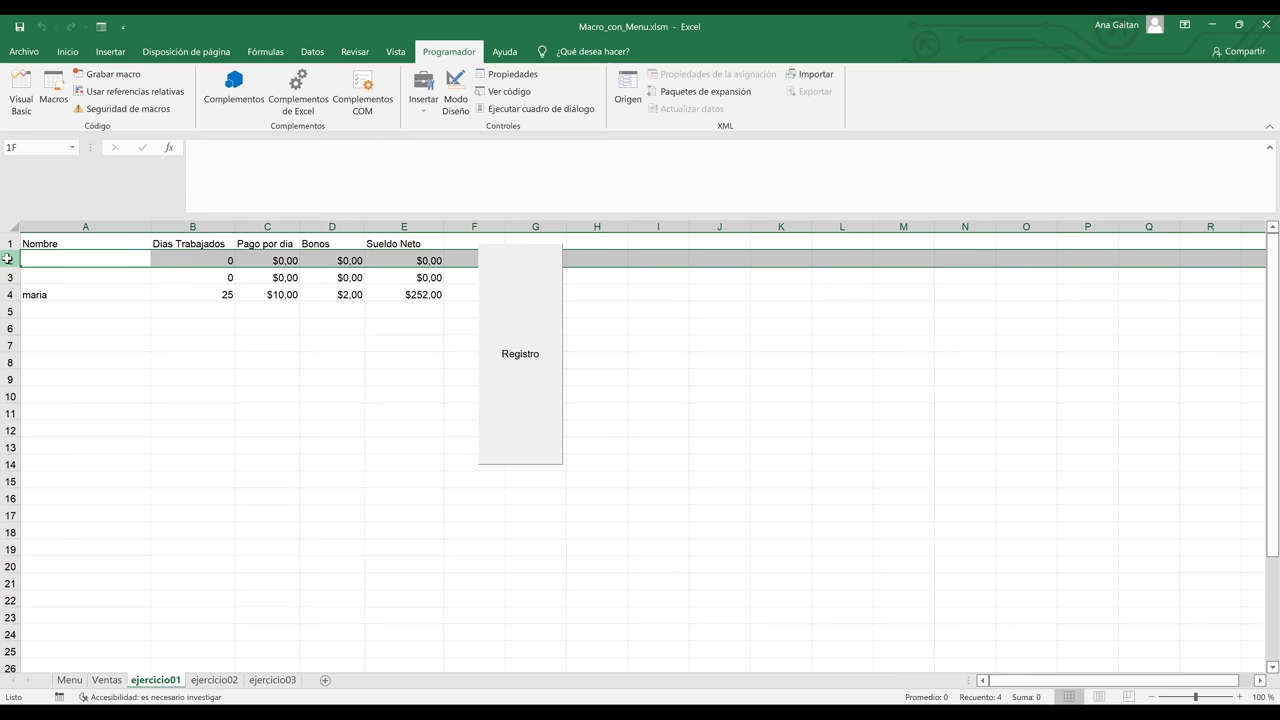
left_click_drag(9, 259, 9, 277)
left_click(492, 333)
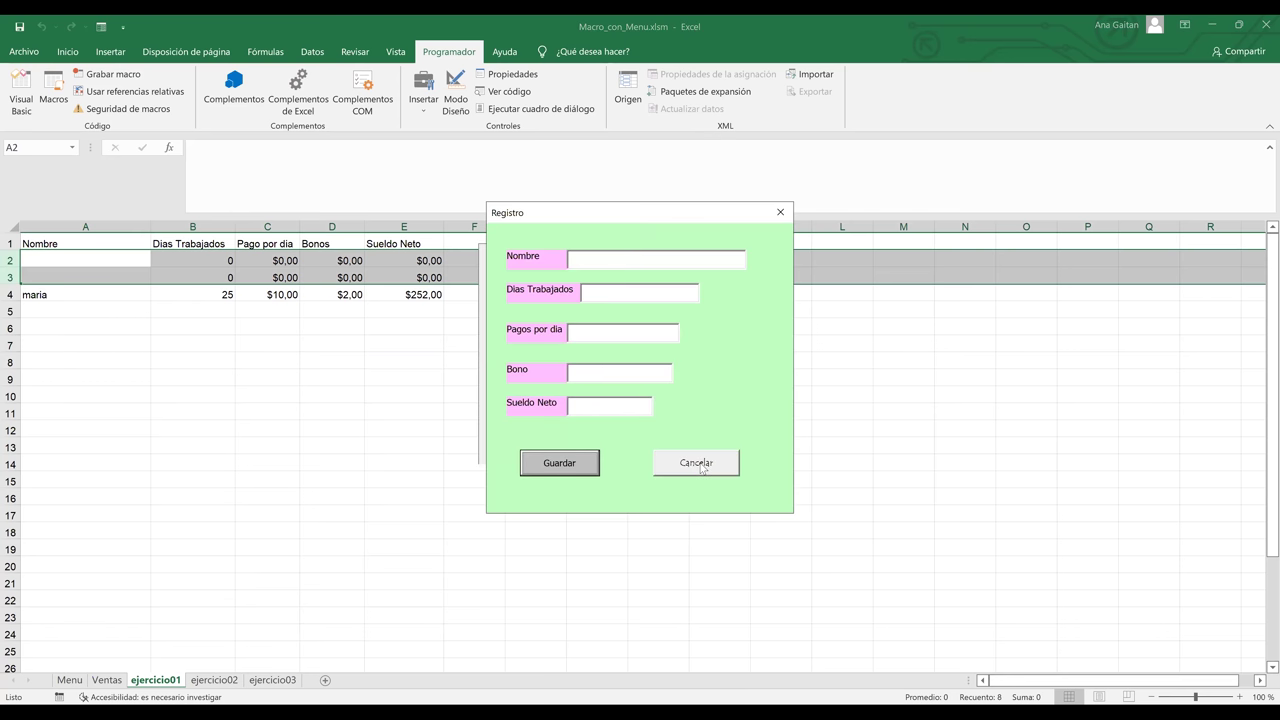
left_click(700, 463)
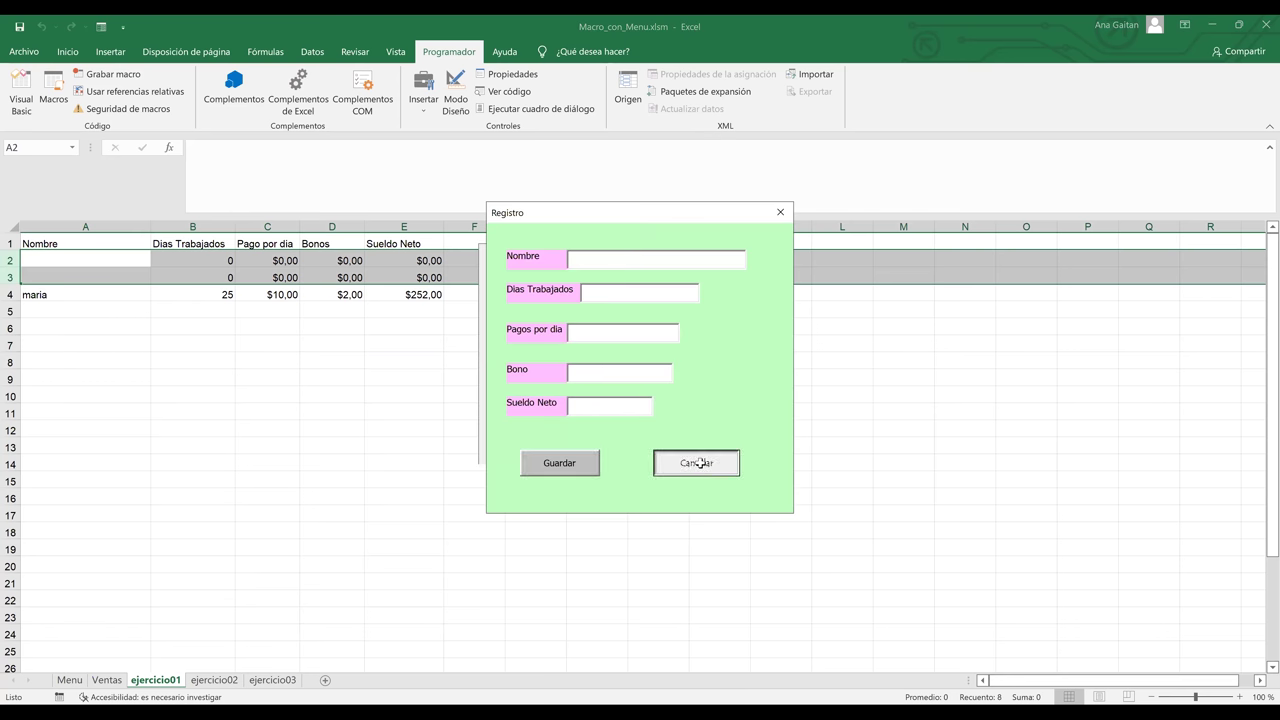
left_click(697, 463)
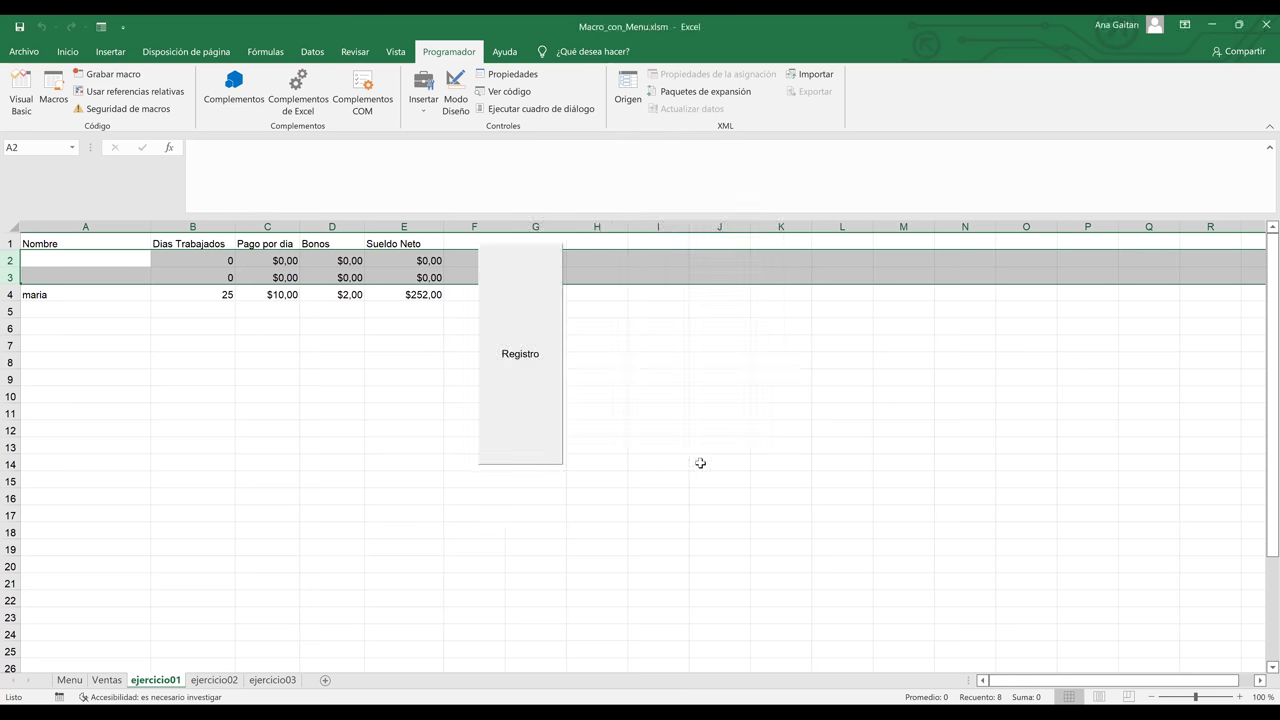
right_click(7, 268)
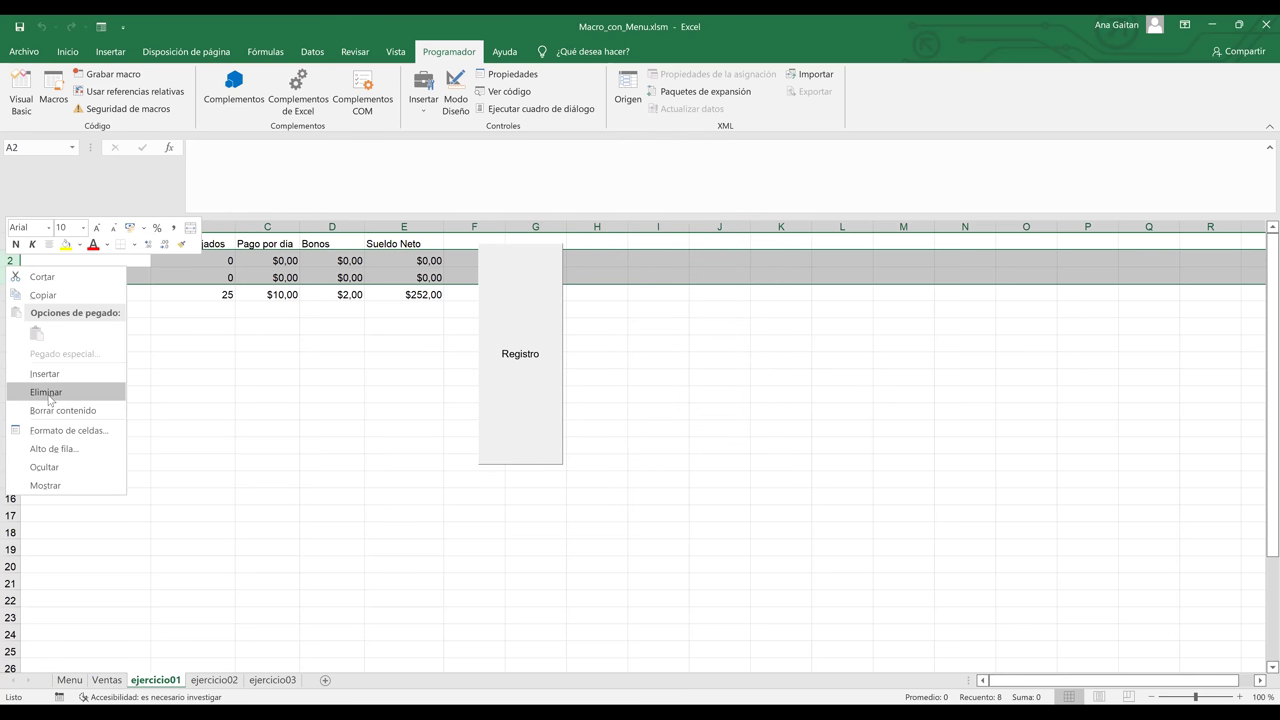
left_click(47, 393)
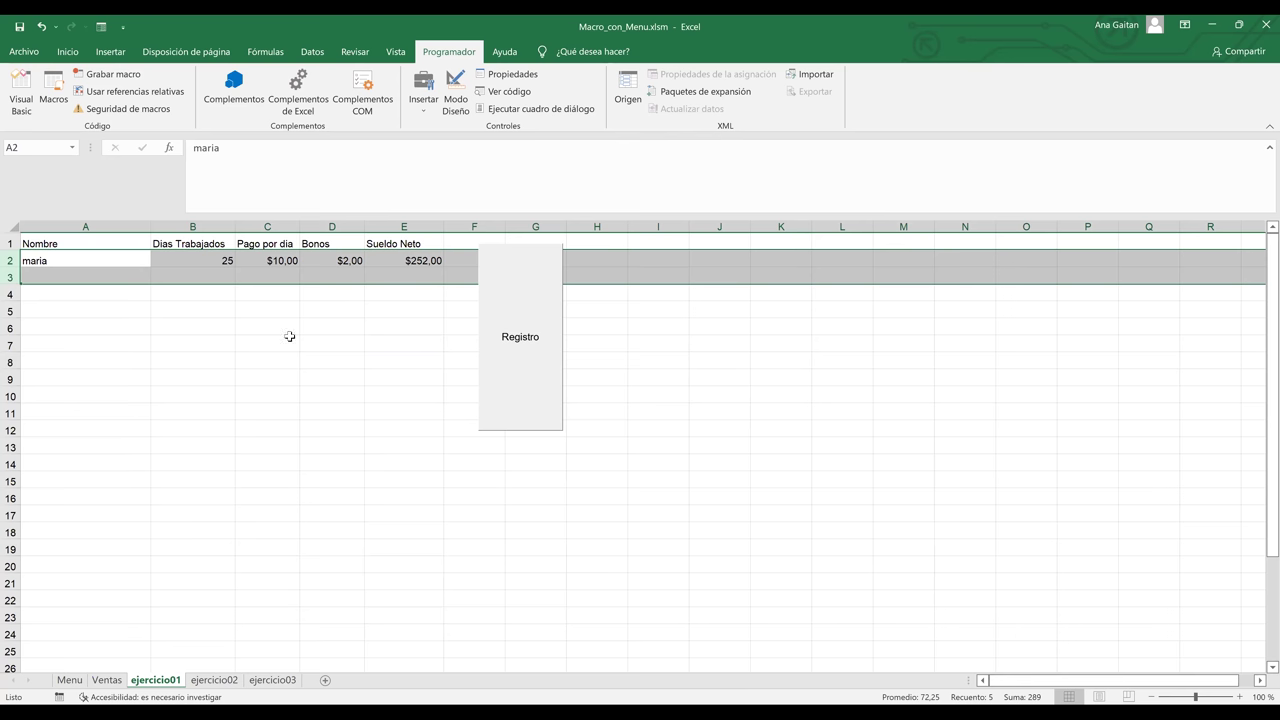
left_click(289, 340)
left_click_drag(737, 349, 538, 352)
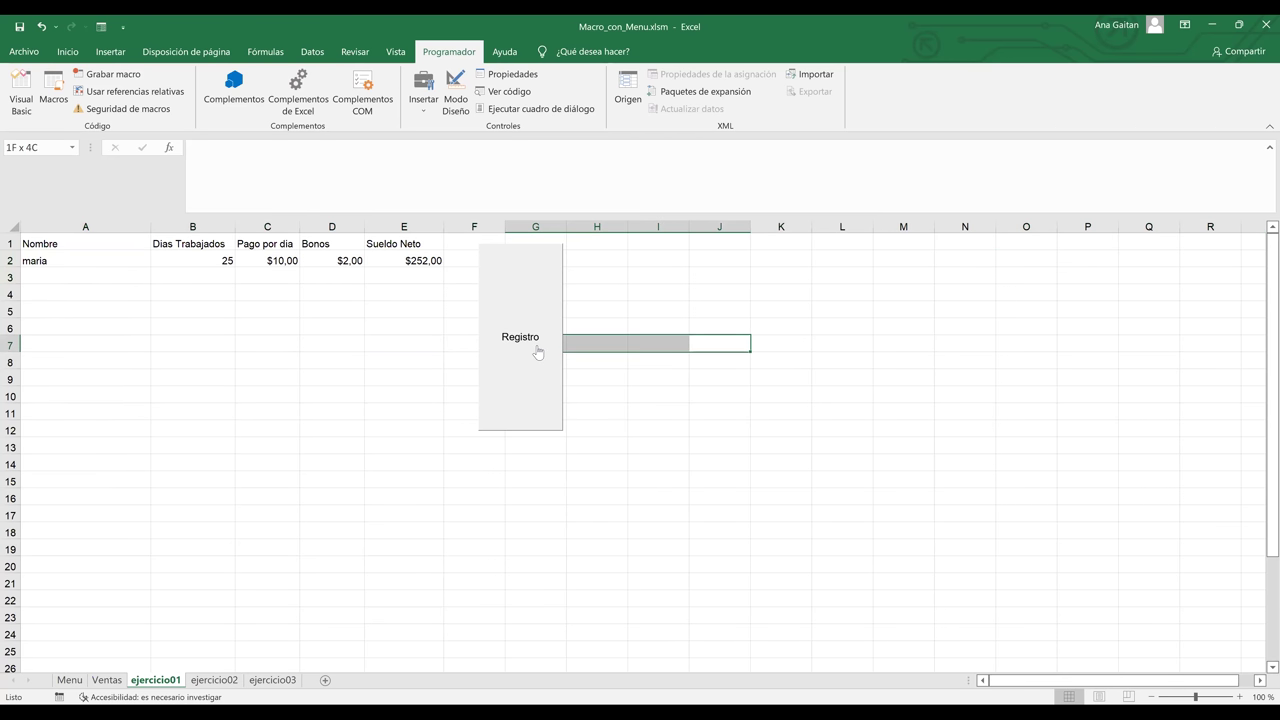
left_click(456, 95)
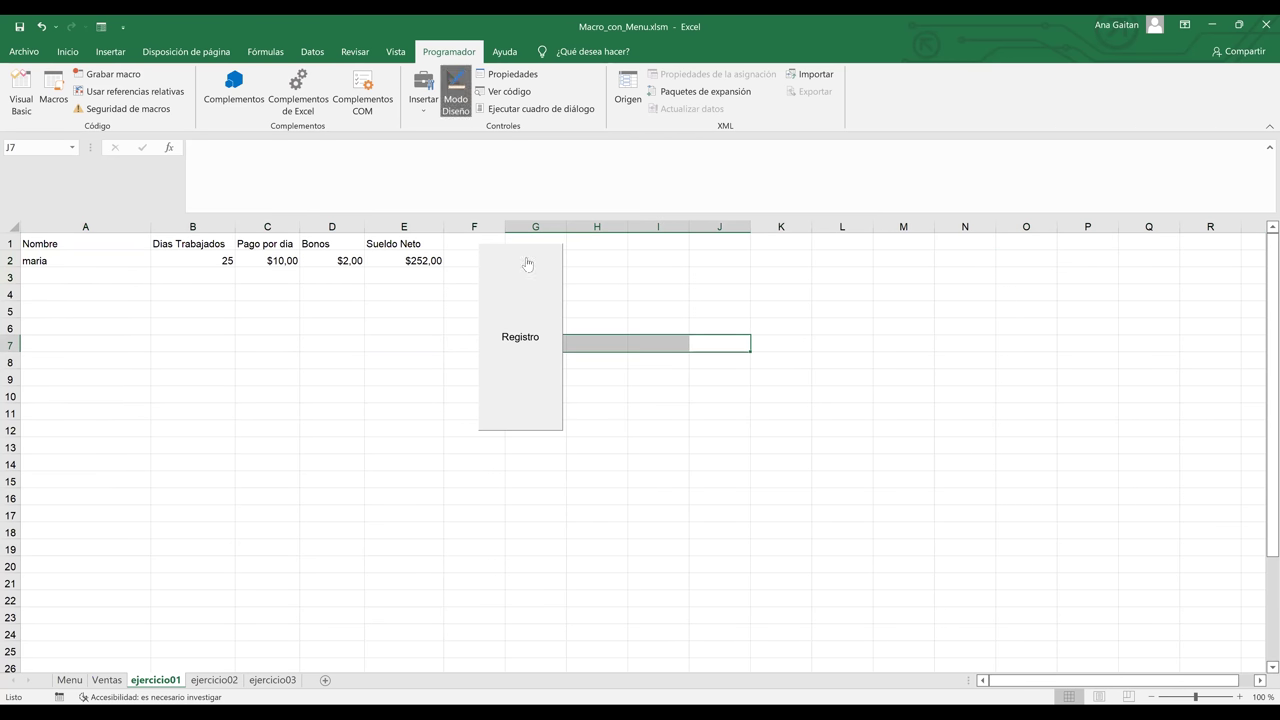
left_click(532, 342)
left_click(698, 465)
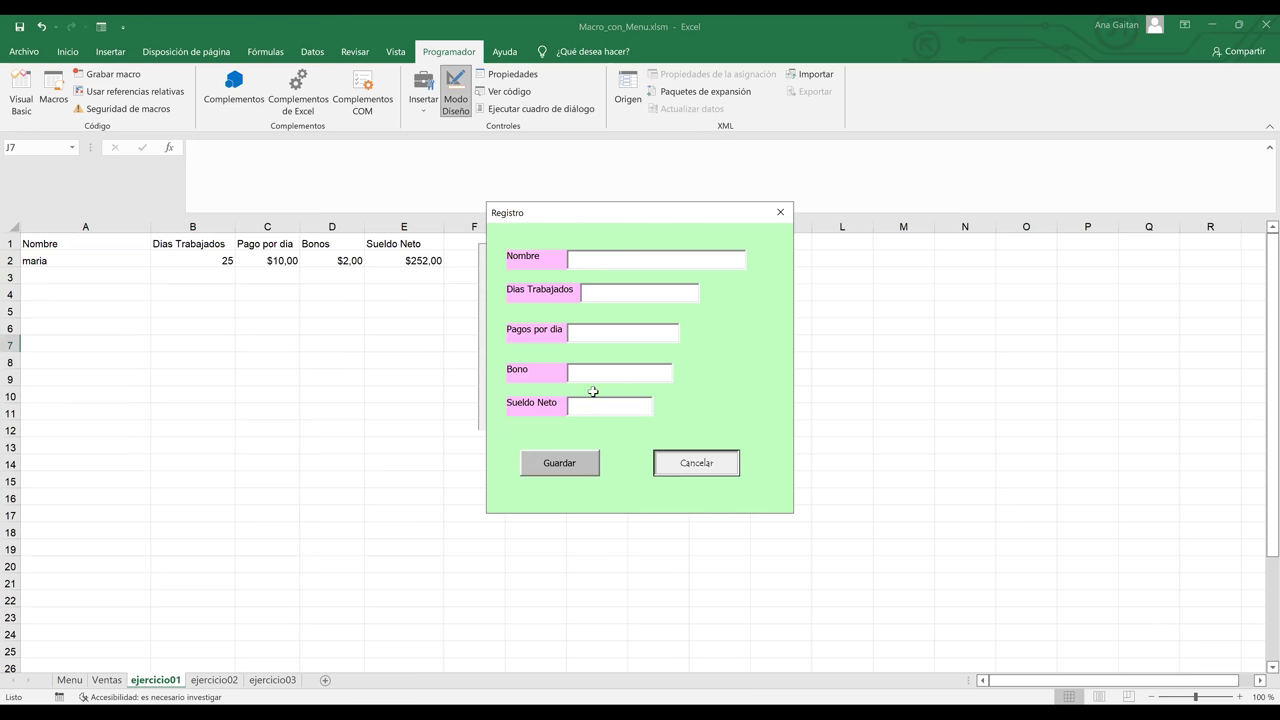
left_click(463, 113)
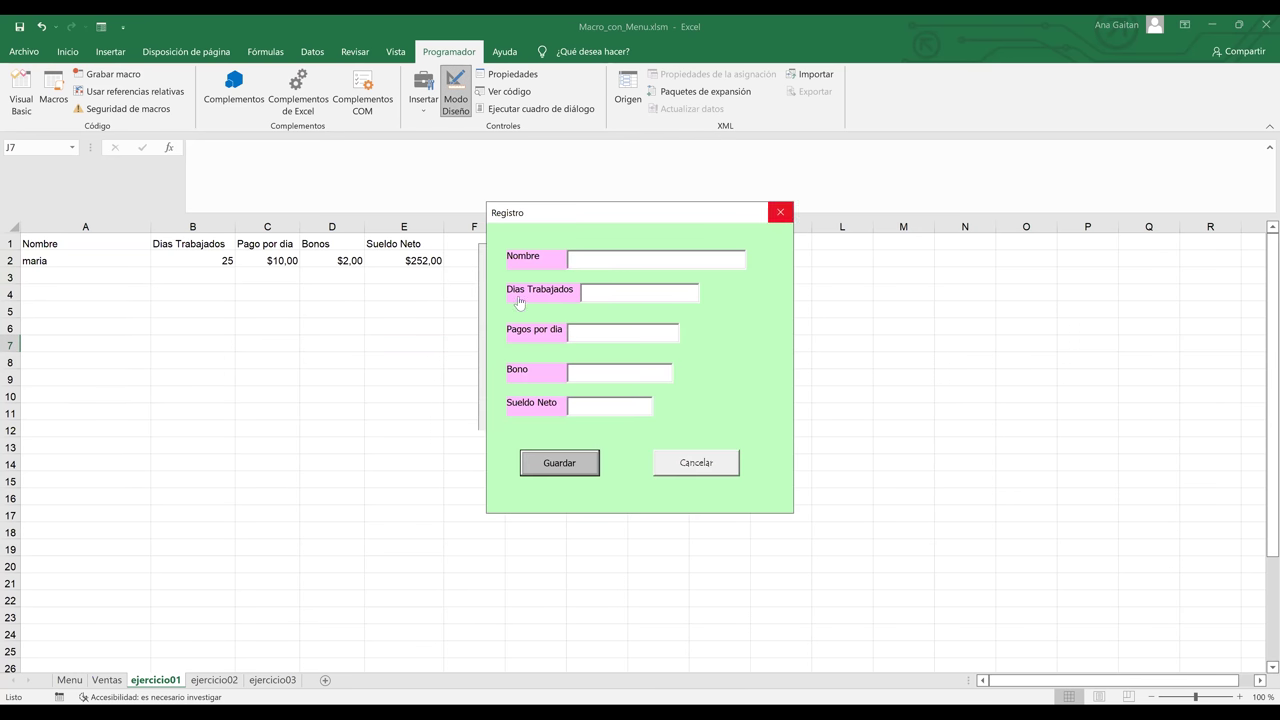
right_click(518, 296)
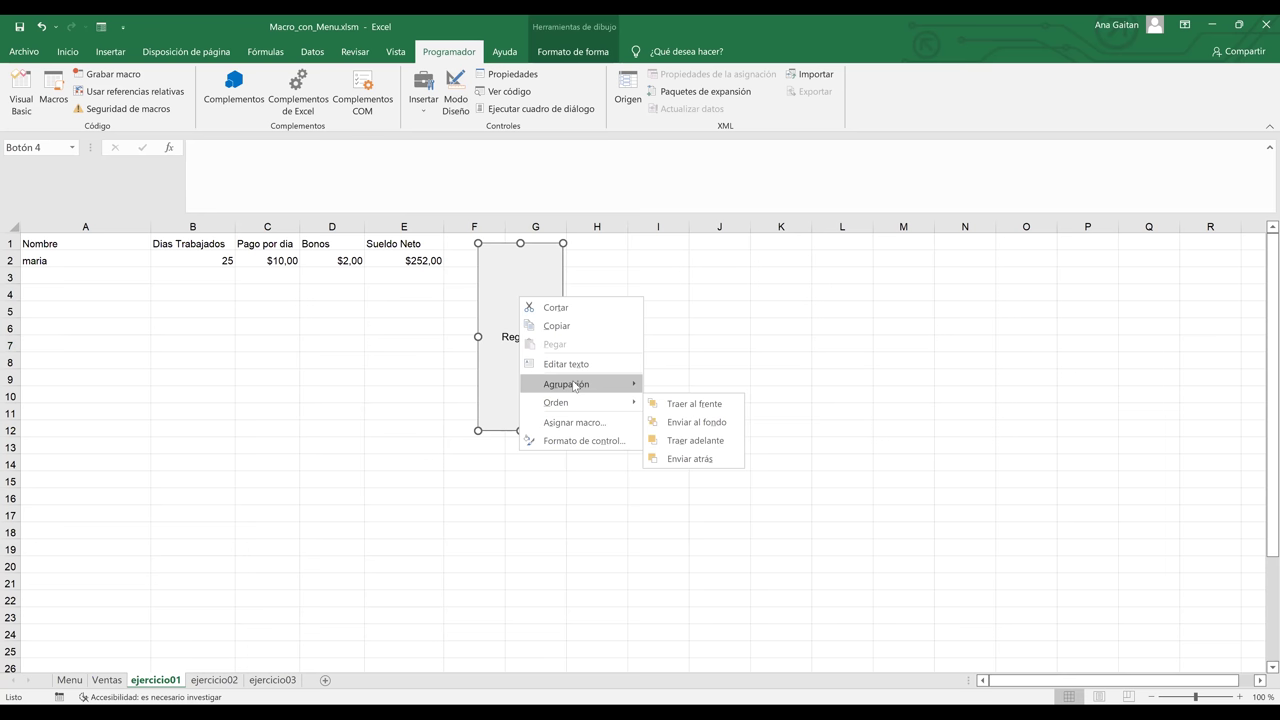
mouse_move(566, 384)
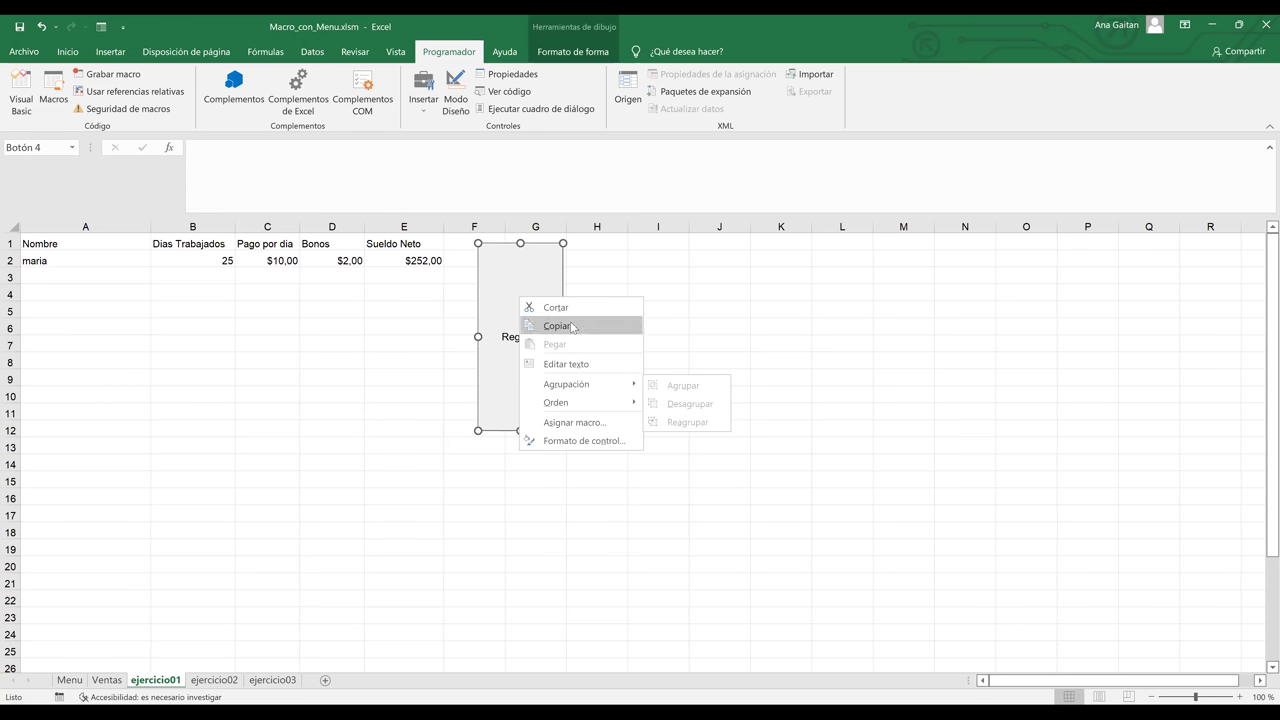
left_click(456, 100)
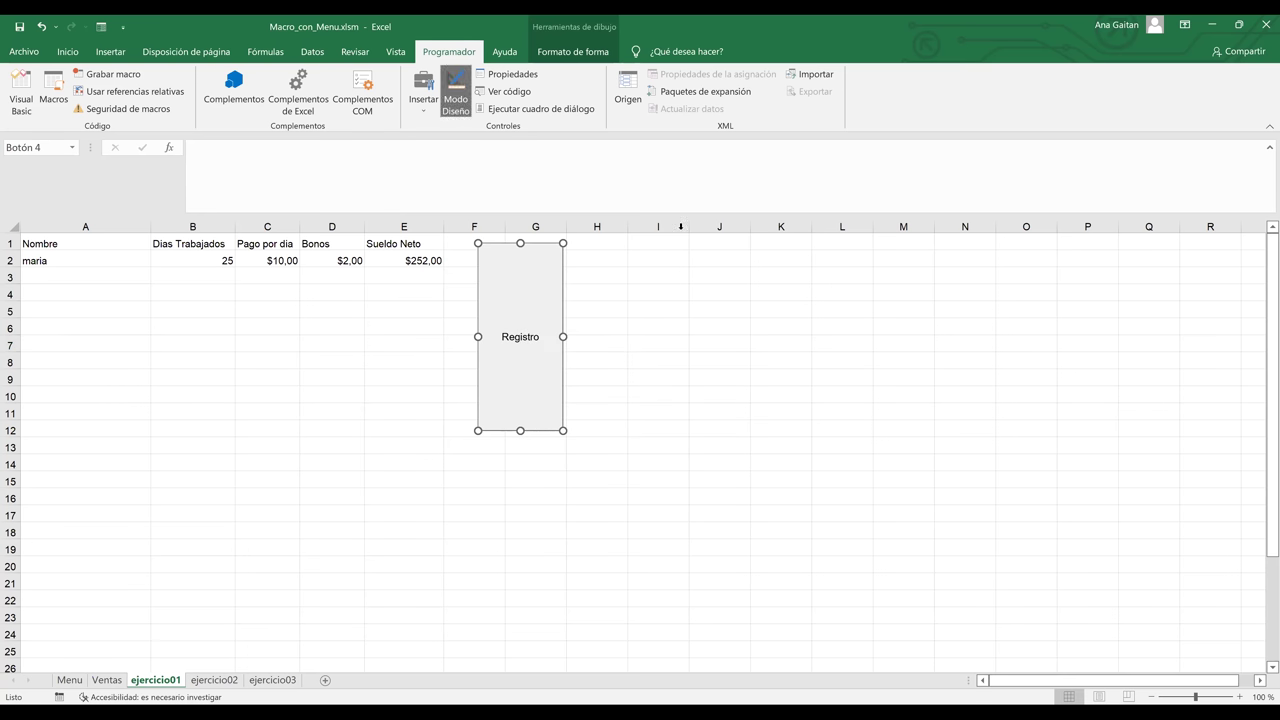
left_click(746, 276)
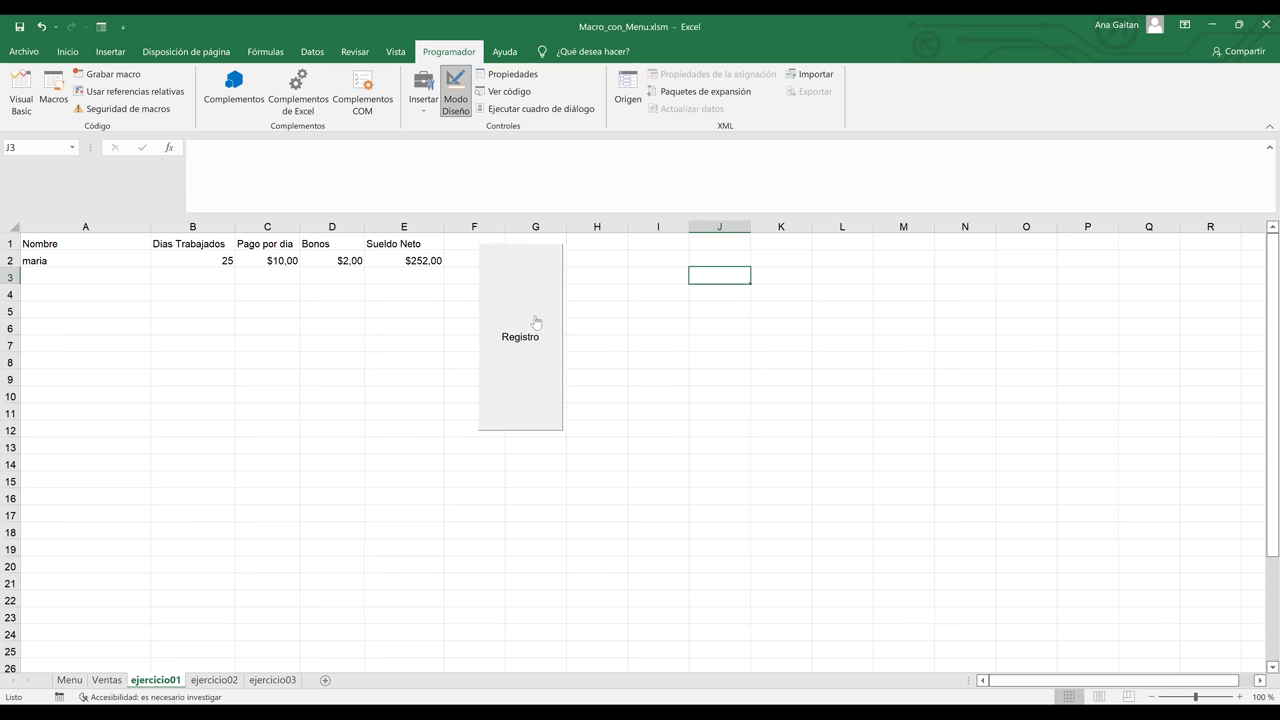
left_click(455, 98)
left_click(463, 98)
left_click(21, 90)
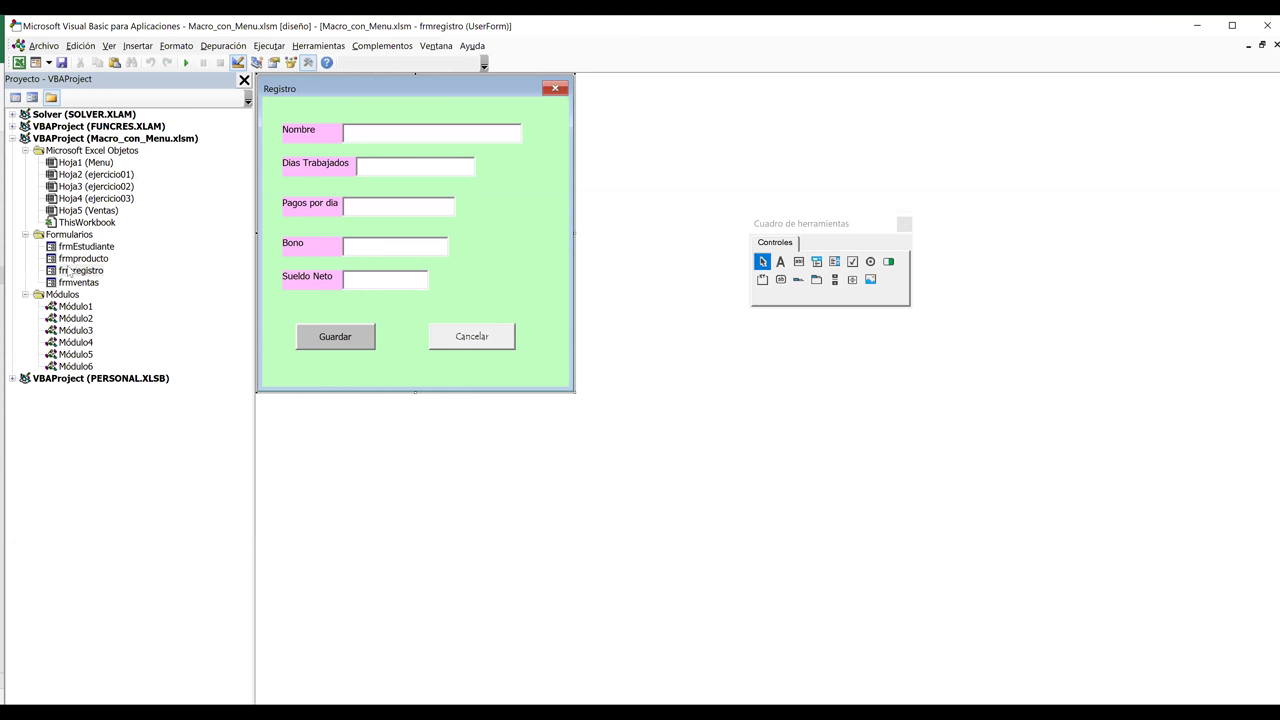
Look through the project's modules, then return to Excel's Menu sheet.
left_click(76, 307)
key("Down")
key("Down")
left_click(75, 354)
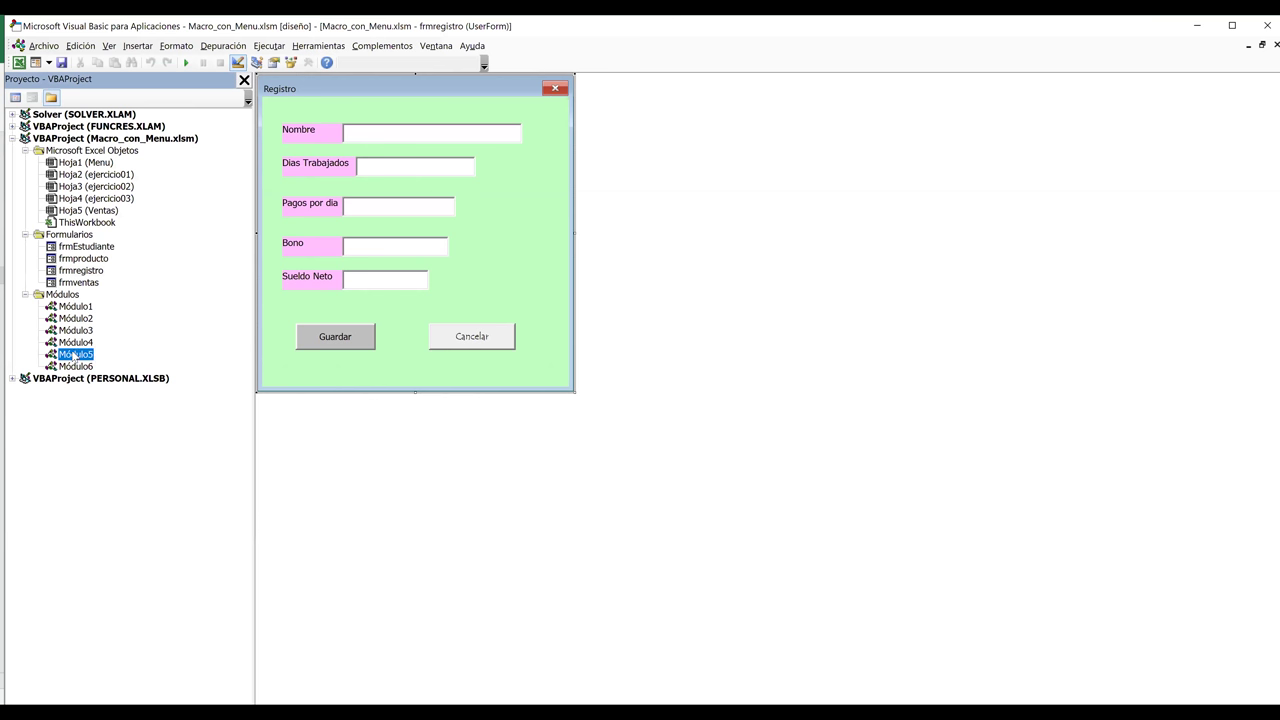
left_click(78, 343)
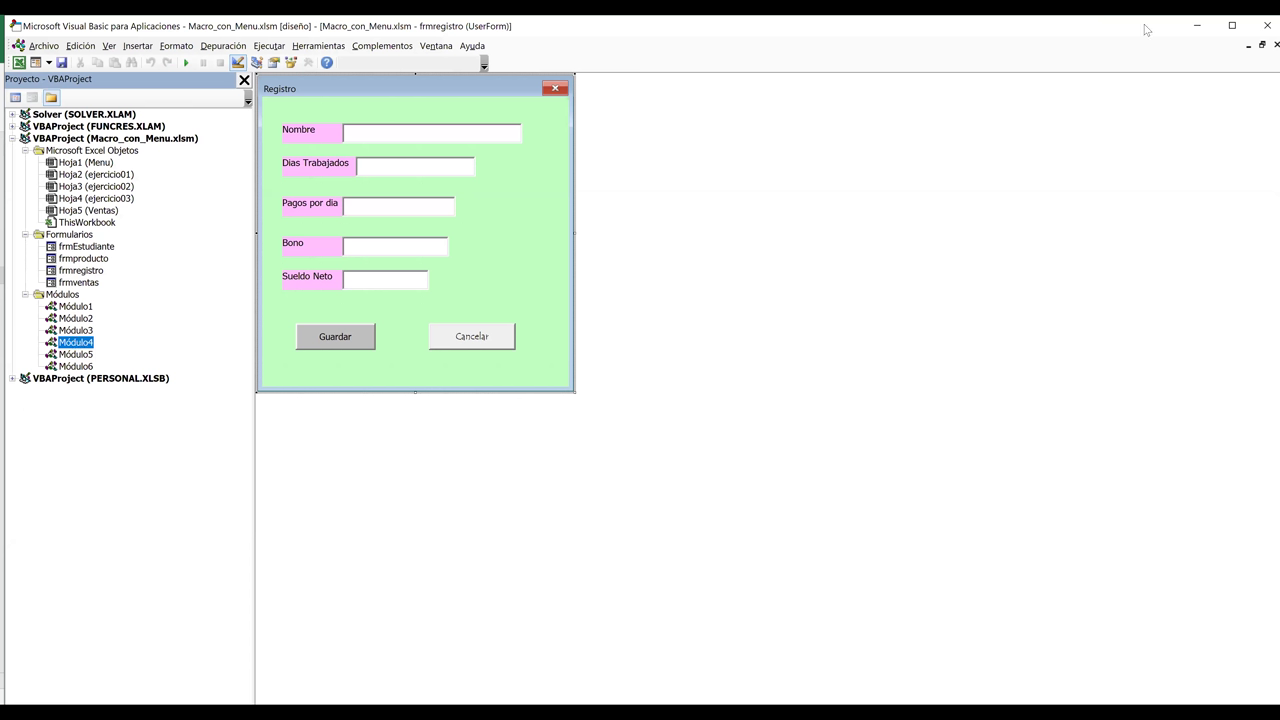
left_click(1203, 25)
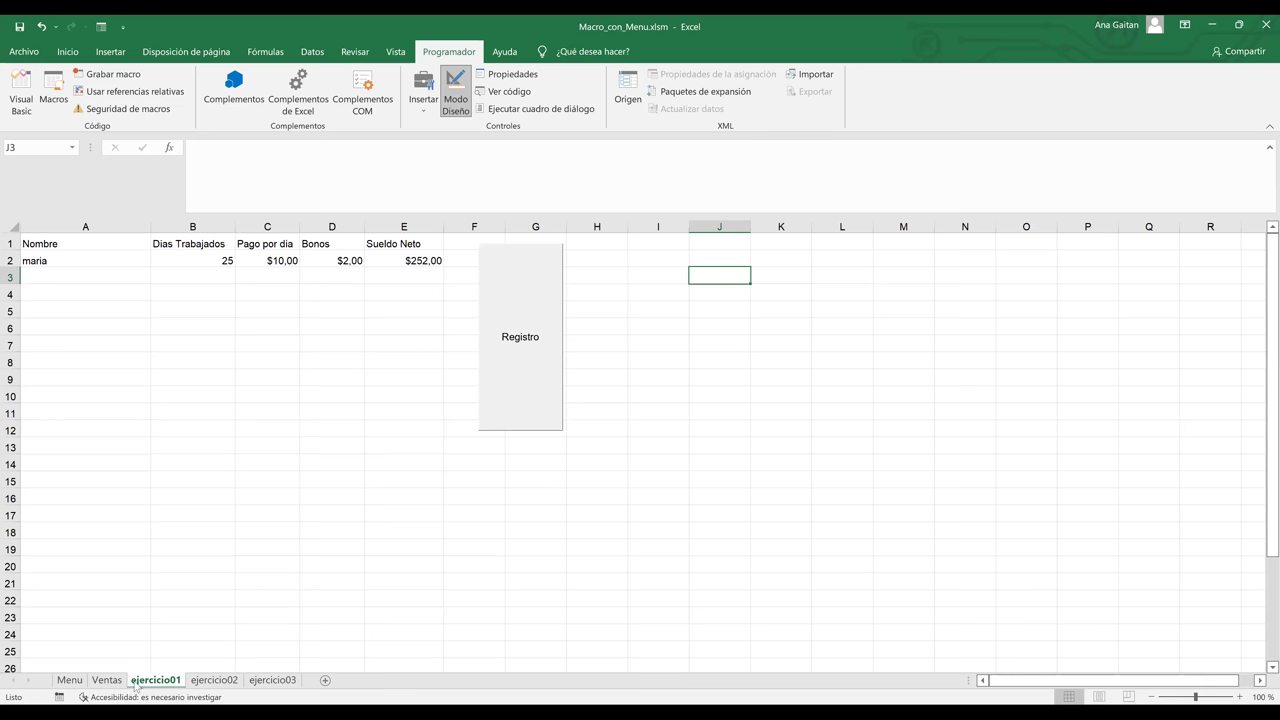
left_click(70, 680)
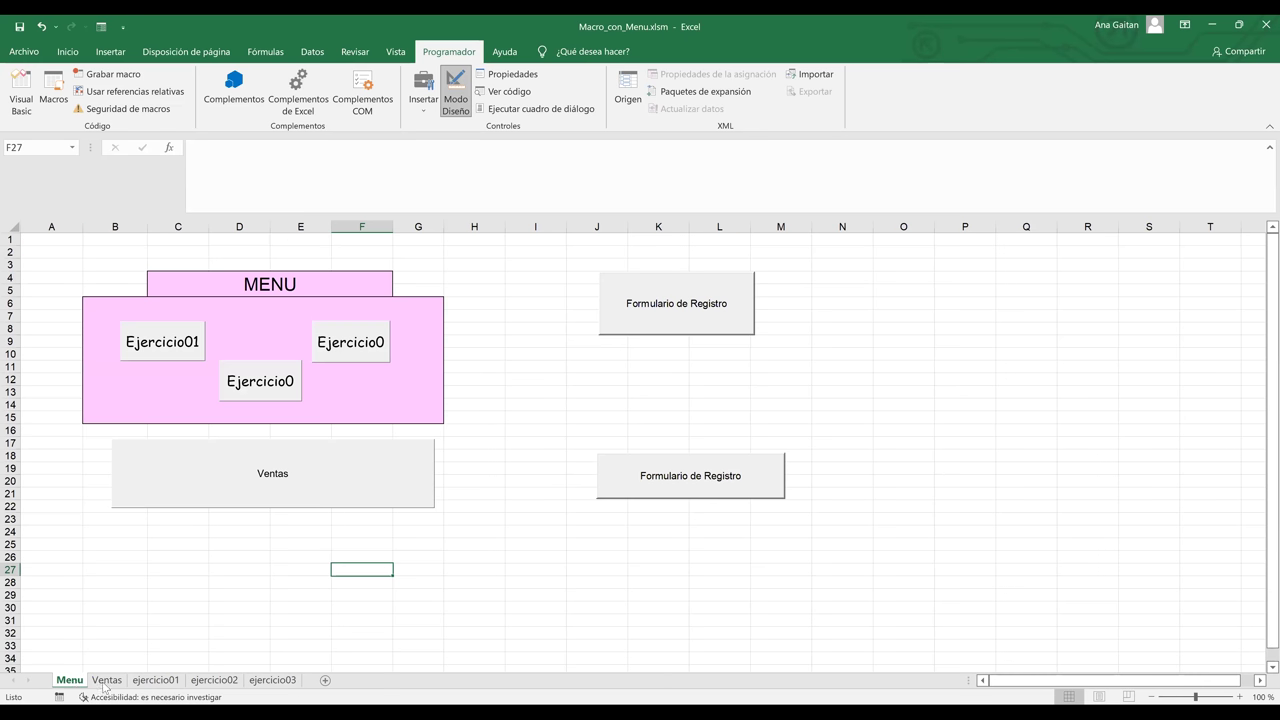
Open the frmregistro form design and bring up the Guardar button's BtnGuardar_Click code.
left_click(13, 100)
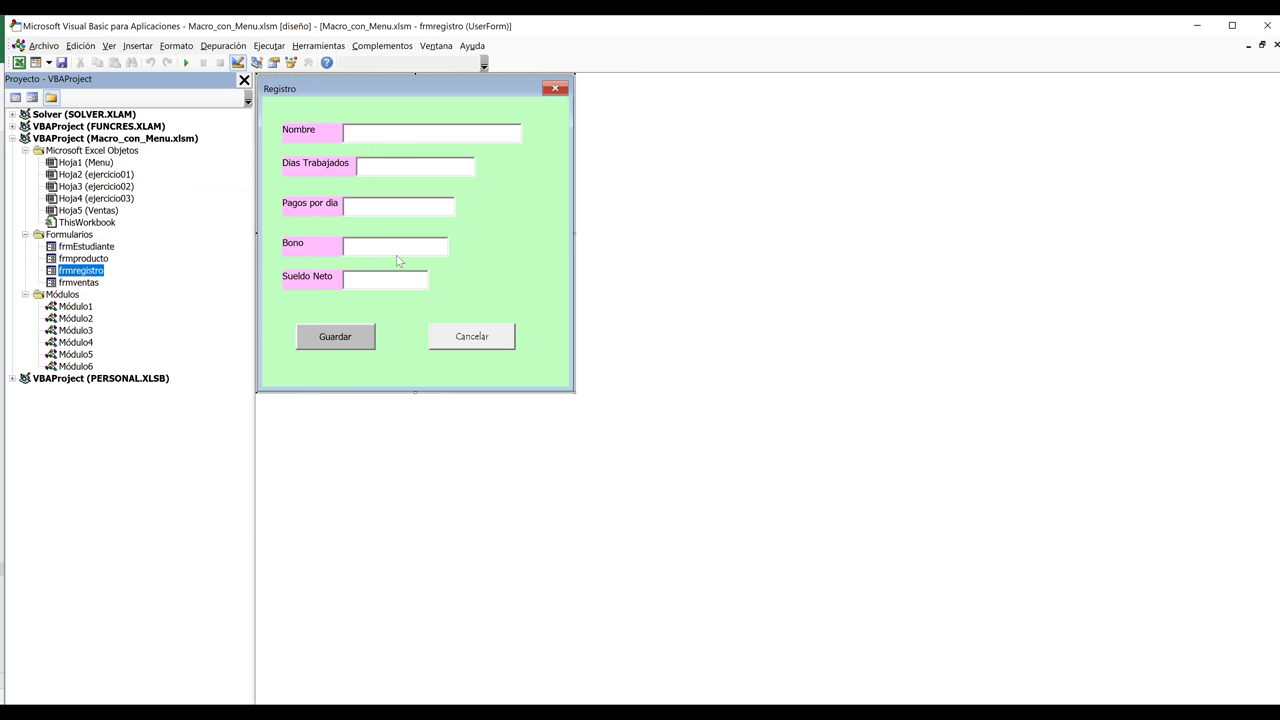
left_click(362, 340)
left_click(362, 340)
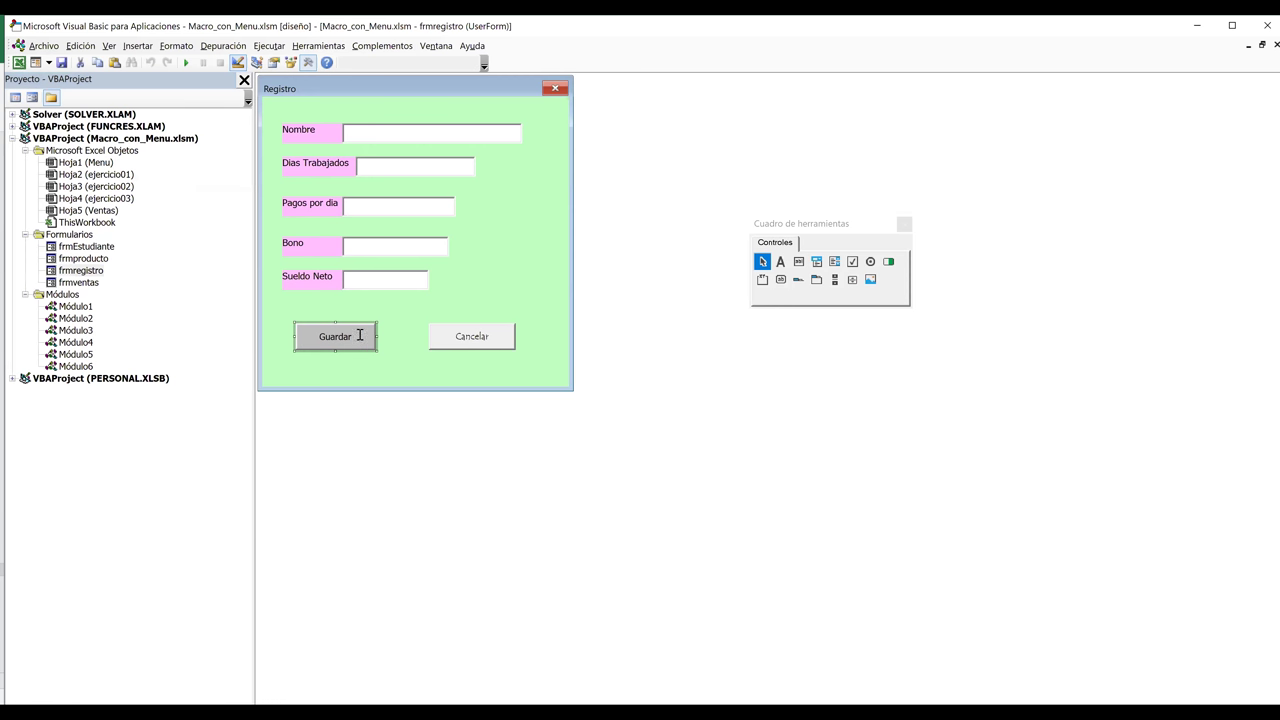
double_click(360, 336)
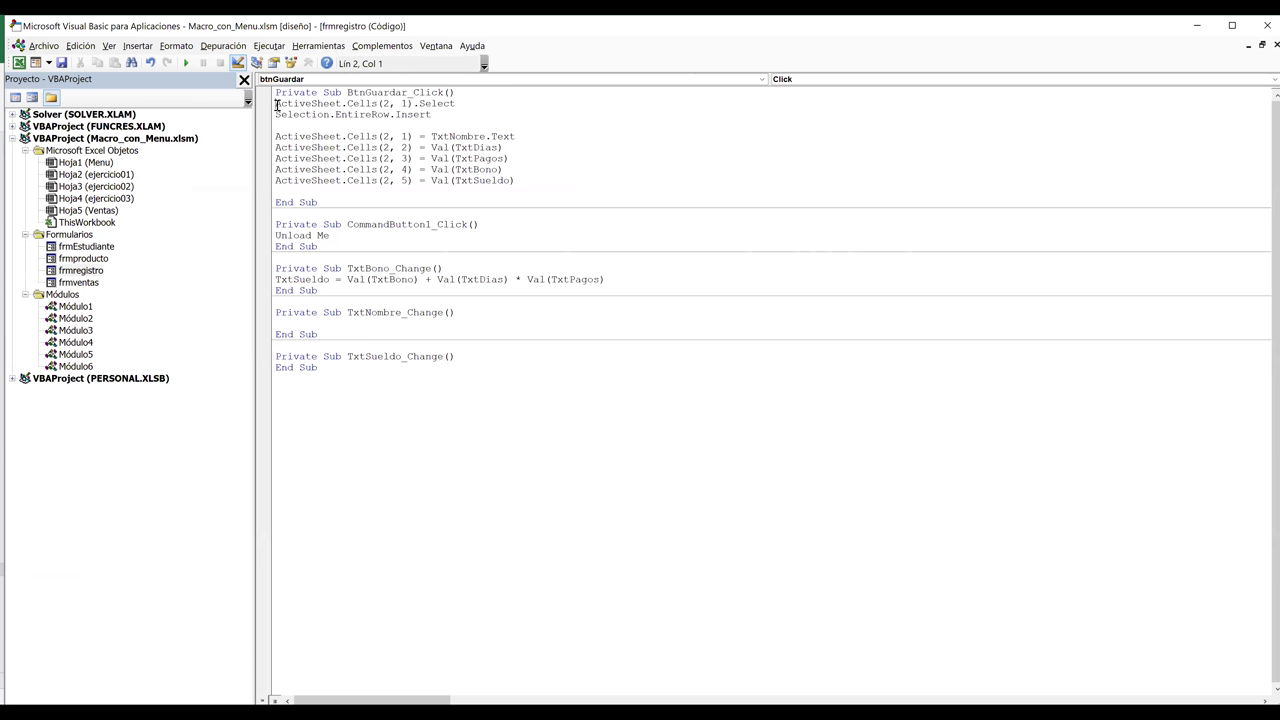
Highlight the ActiveSheet.Cells reference on line 2, then go back to the workbook.
left_click_drag(277, 104, 316, 103)
left_click_drag(316, 103, 380, 103)
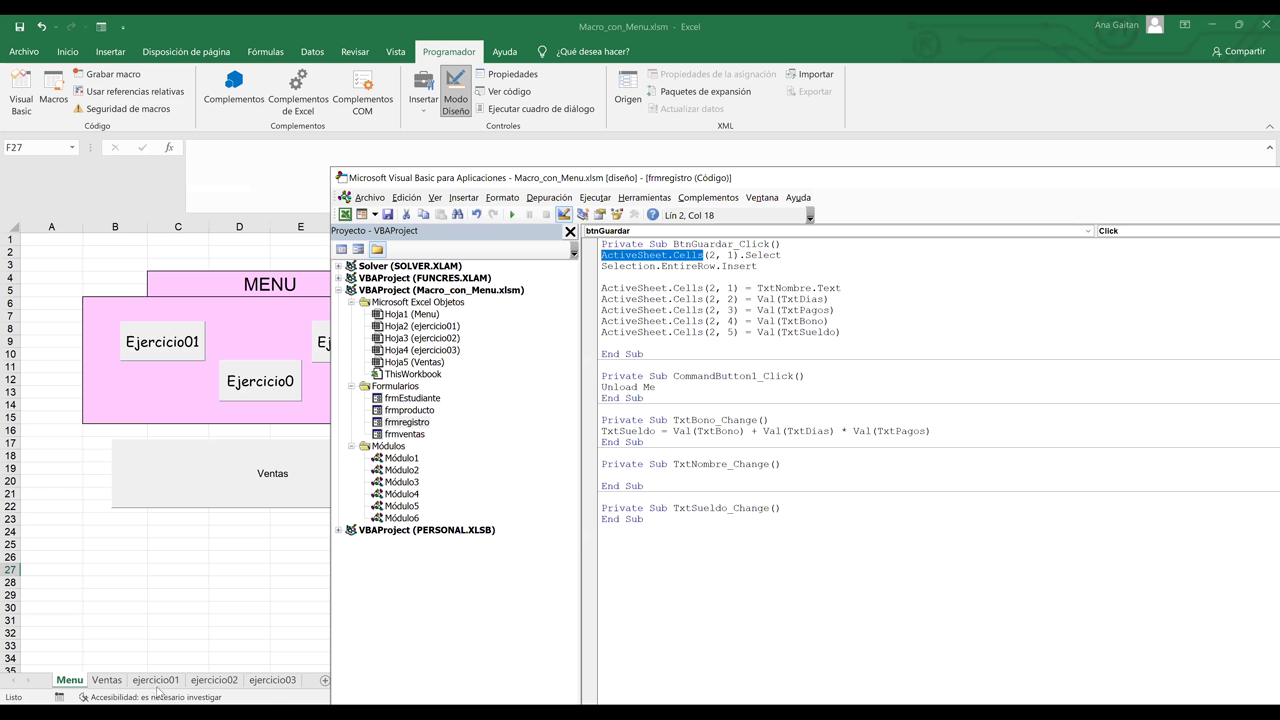
left_click(157, 682)
Check the ejercicio02 and ejercicio03 sheets, open the accessibility results, and settle on ejercicio01.
left_click(216, 682)
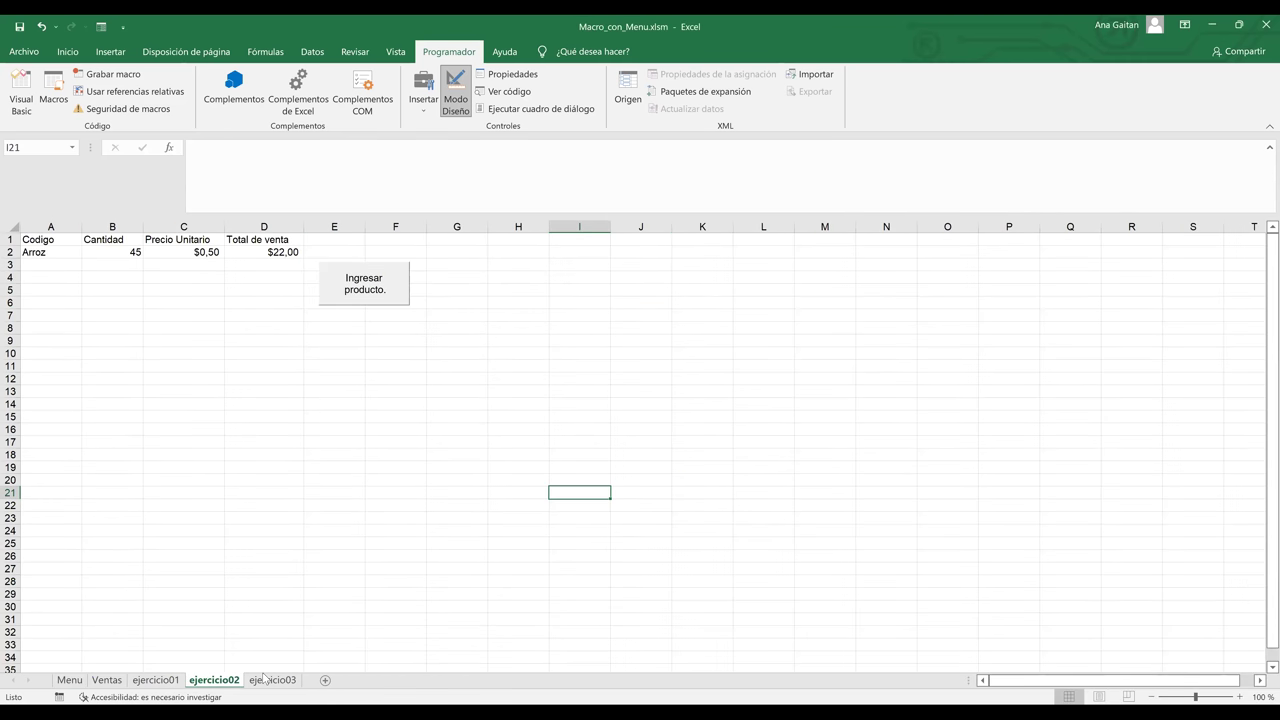
left_click(267, 680)
left_click(218, 683)
left_click(152, 696)
left_click(155, 681)
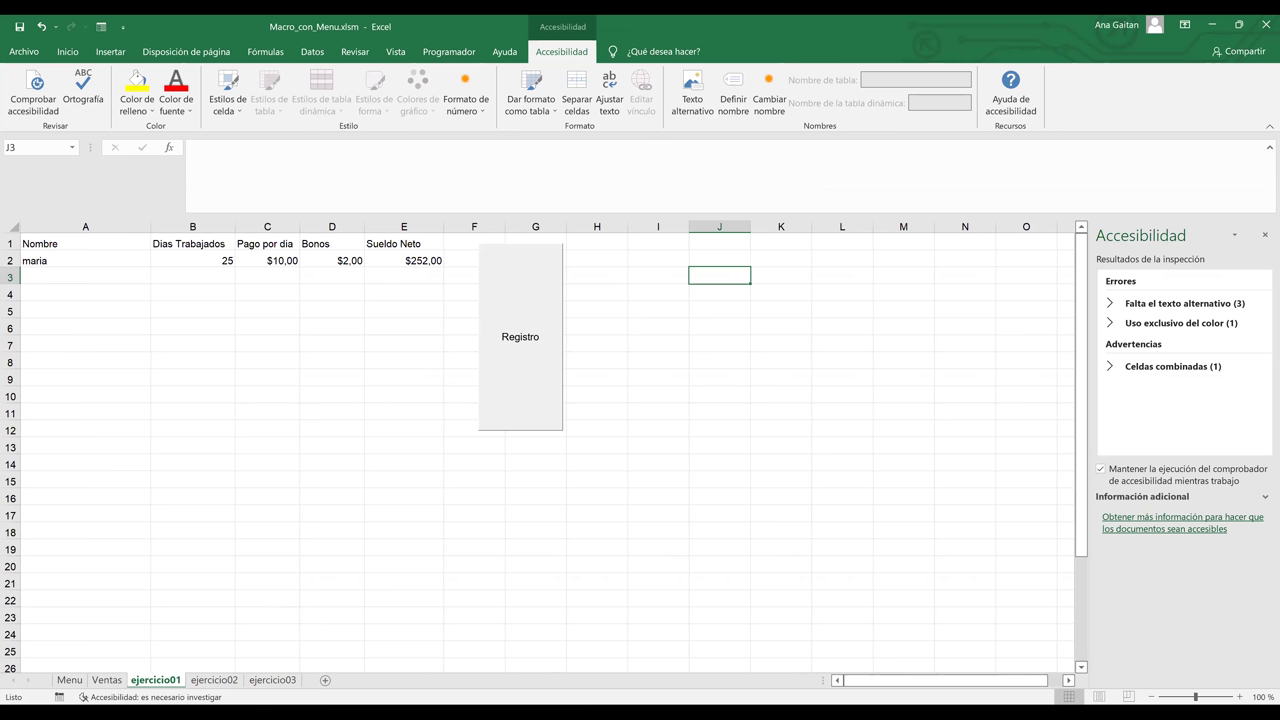
key("alt+F11")
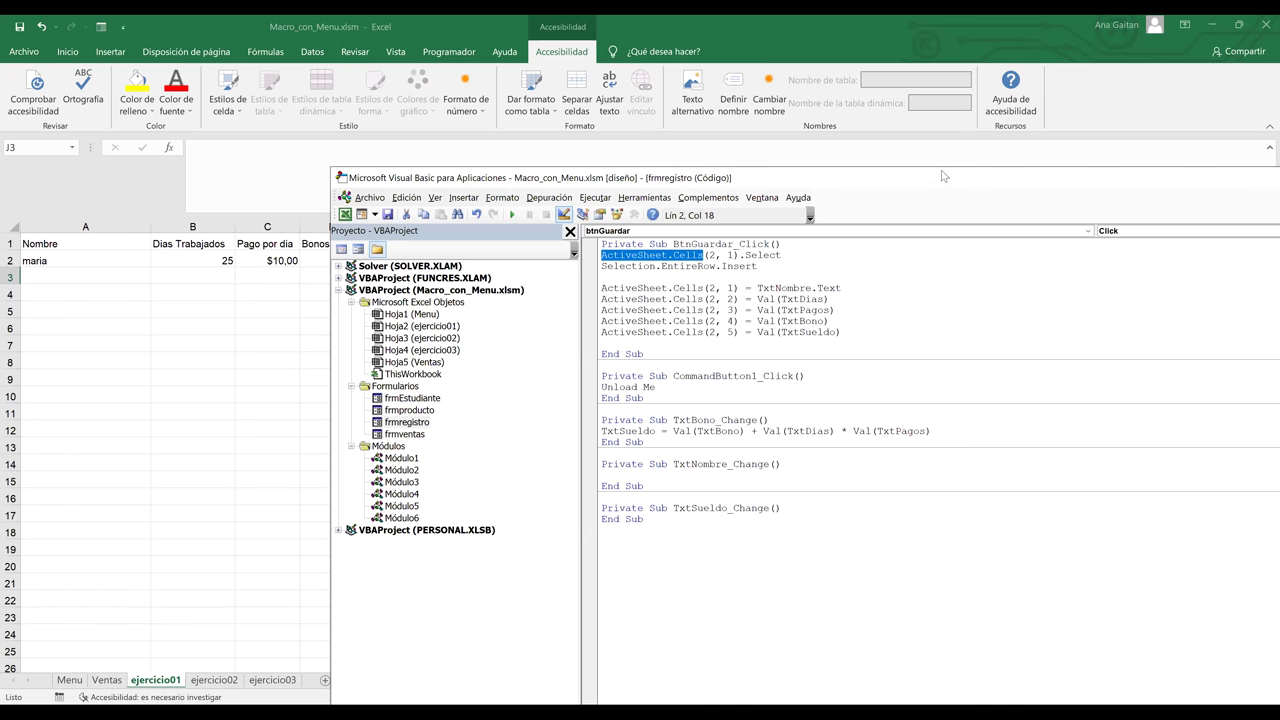
left_click_drag(941, 176, 1101, 56)
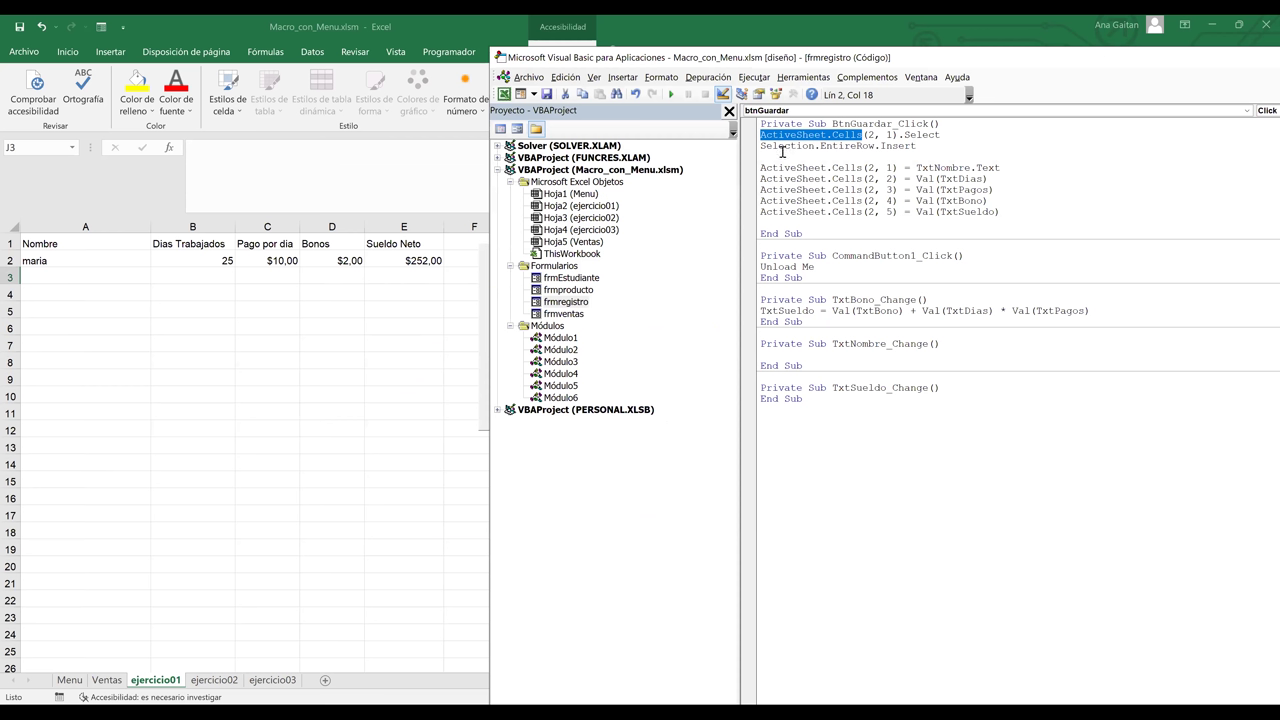
left_click_drag(771, 148, 838, 152)
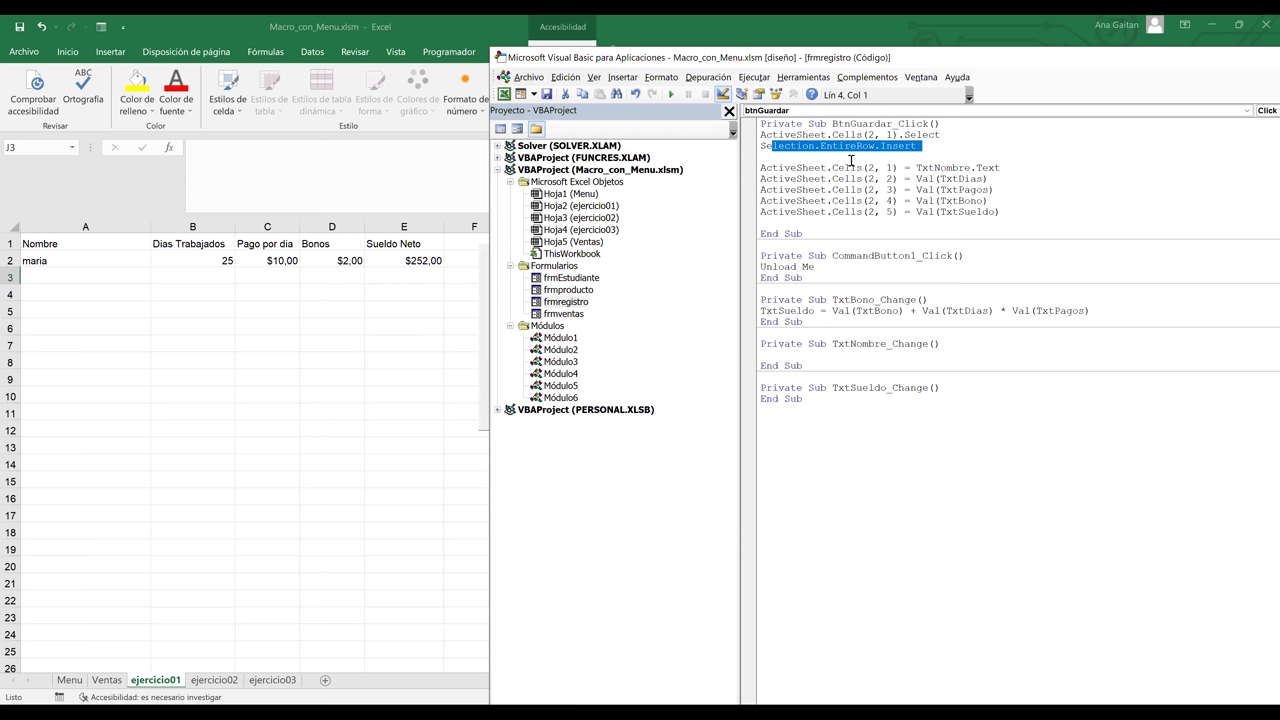
left_click(866, 160)
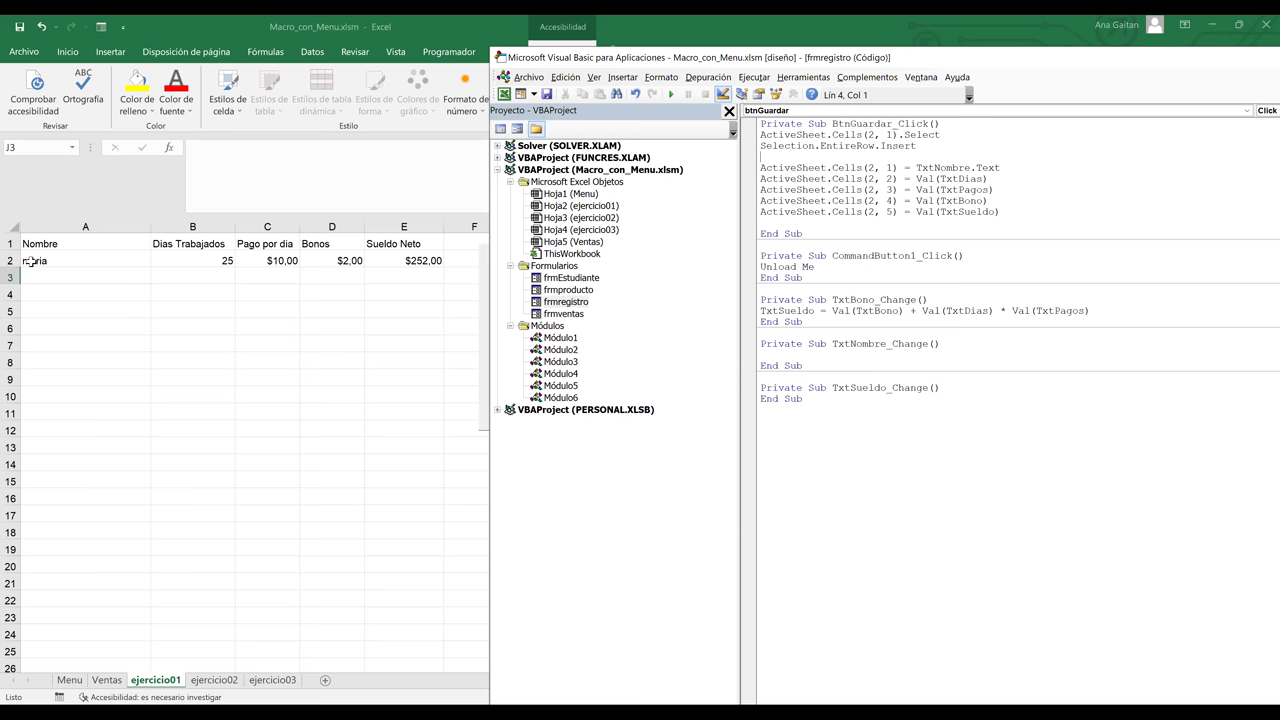
left_click(31, 261)
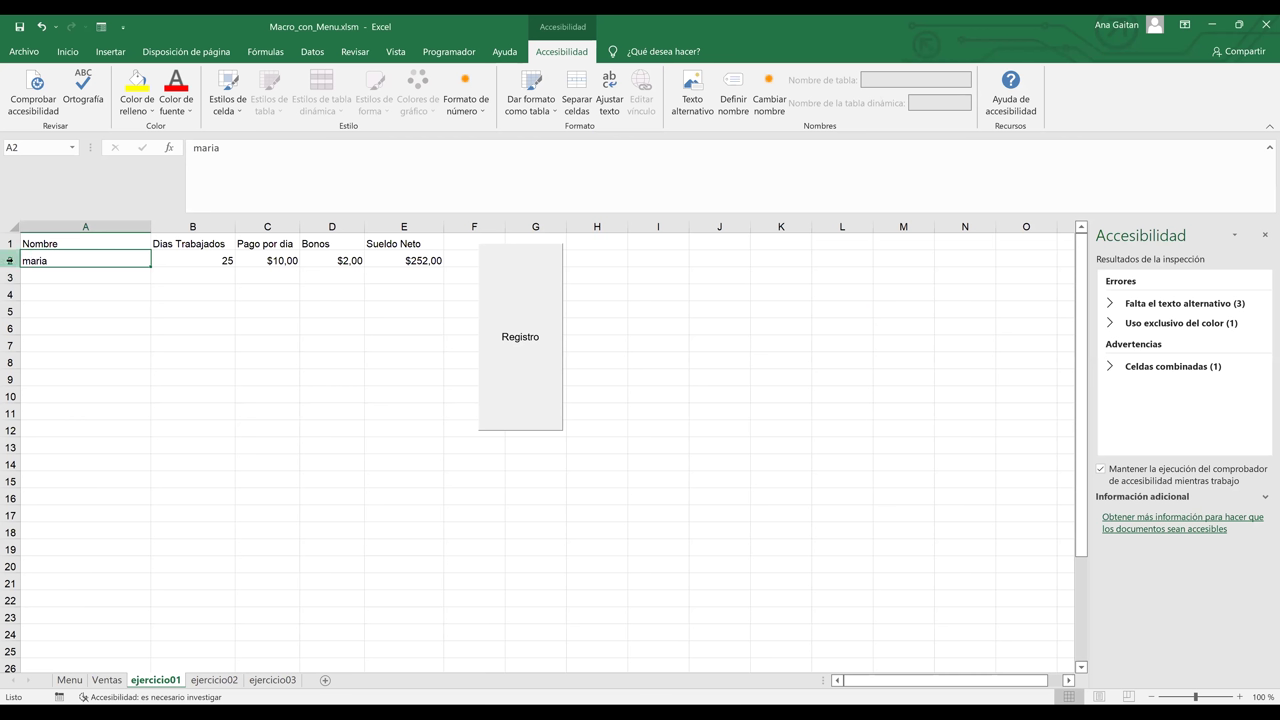
left_click(10, 260)
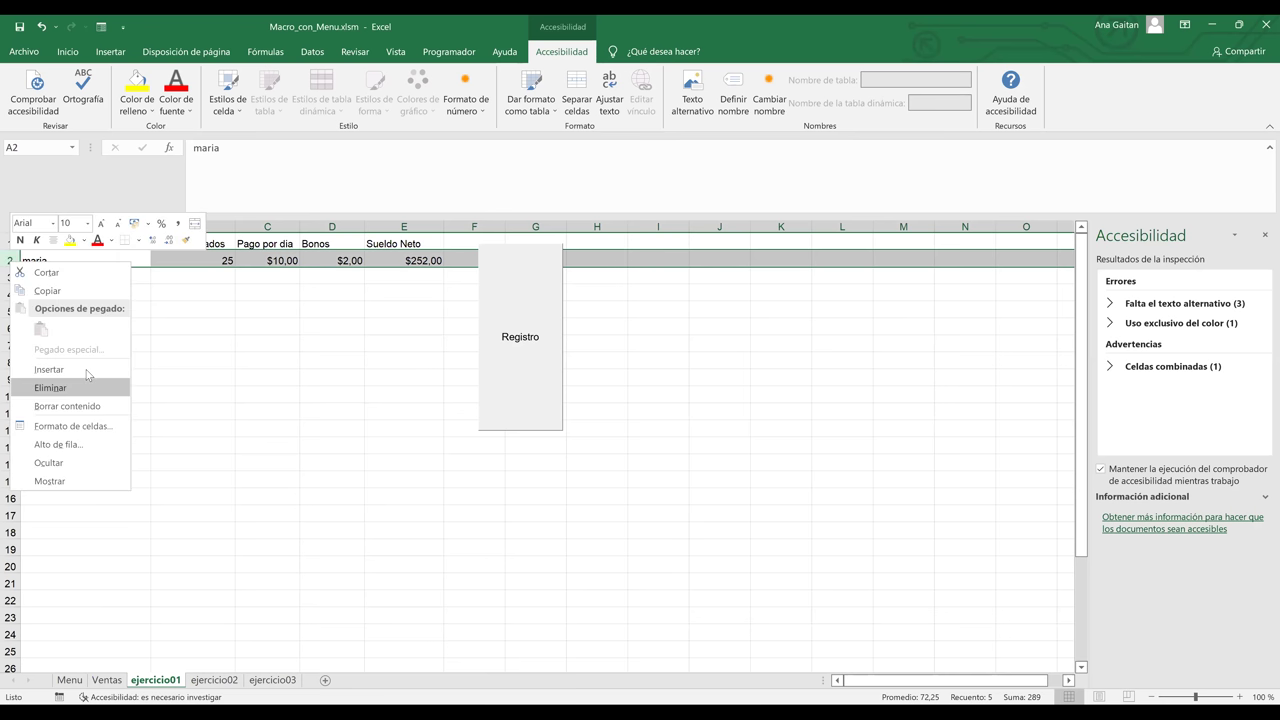
key("shift+F10")
left_click(86, 370)
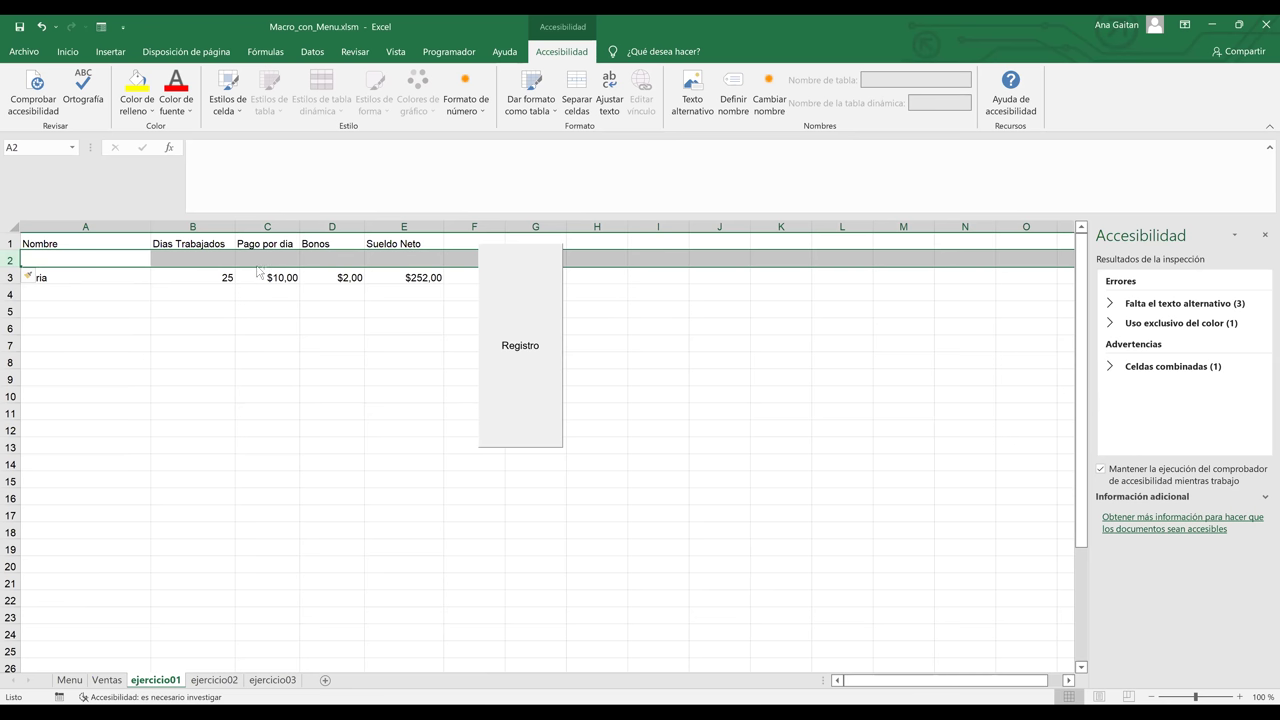
key("ctrl+z")
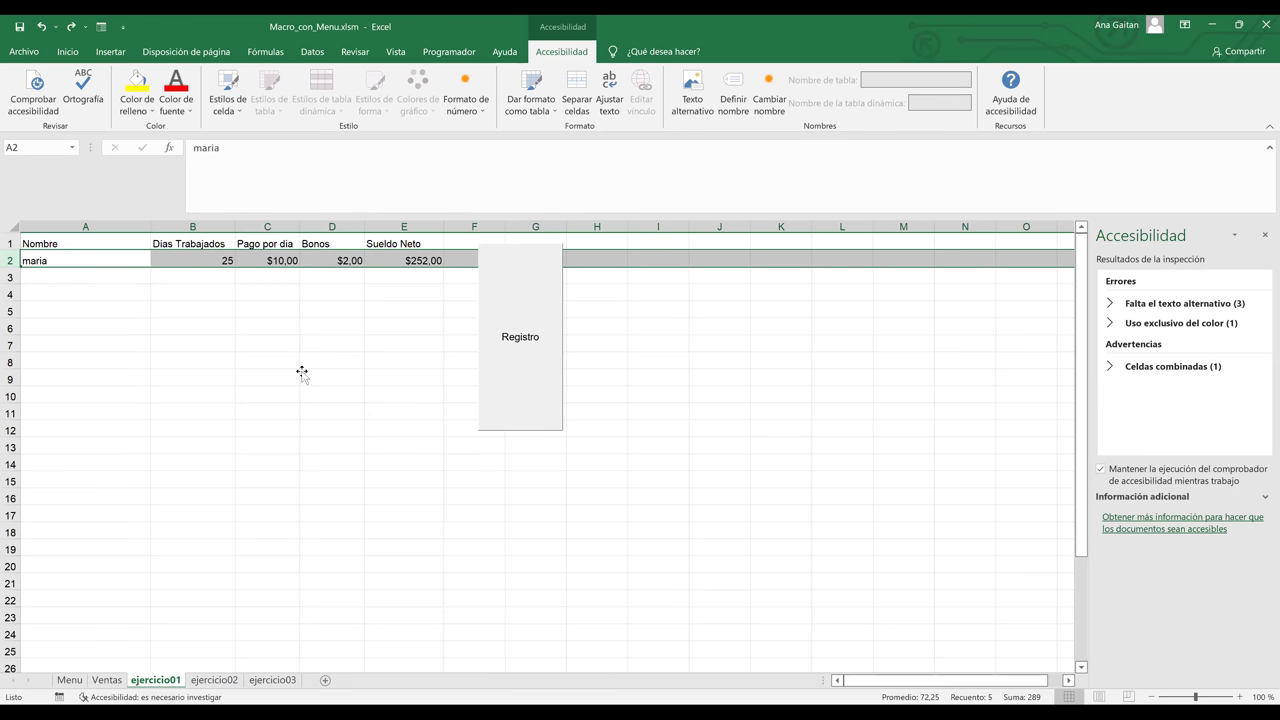
left_click(303, 376)
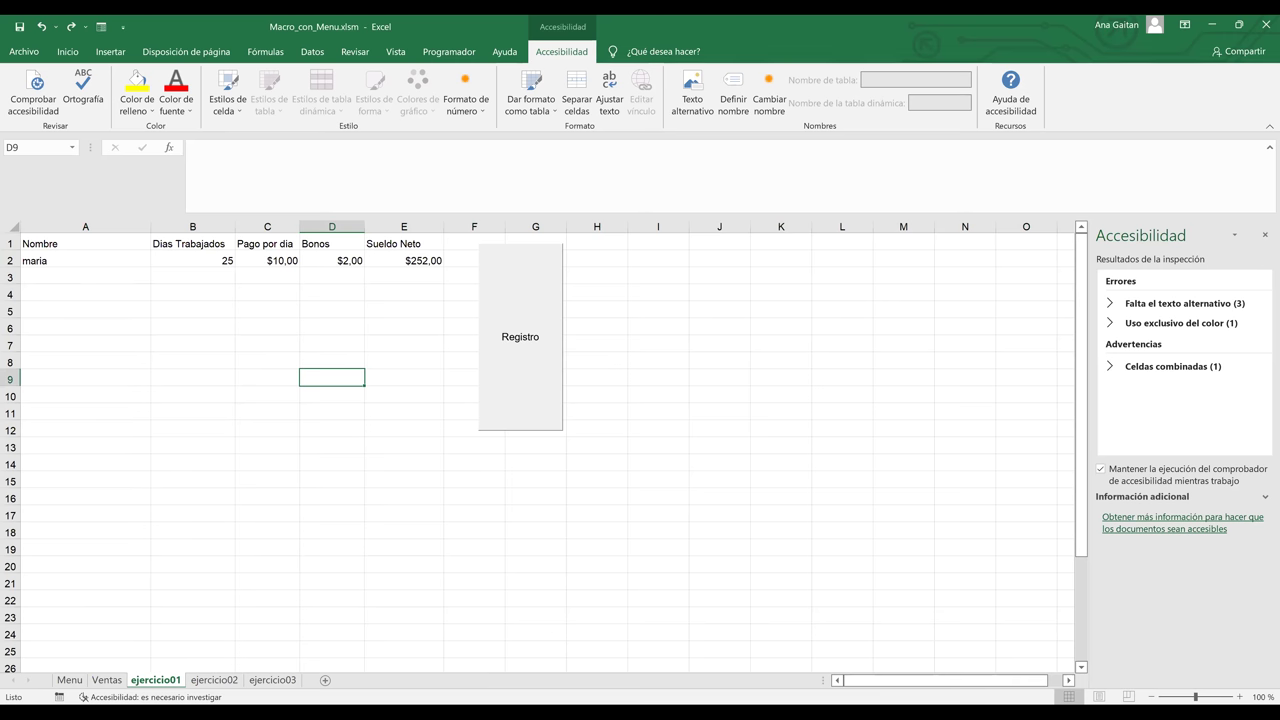
key("alt+F11")
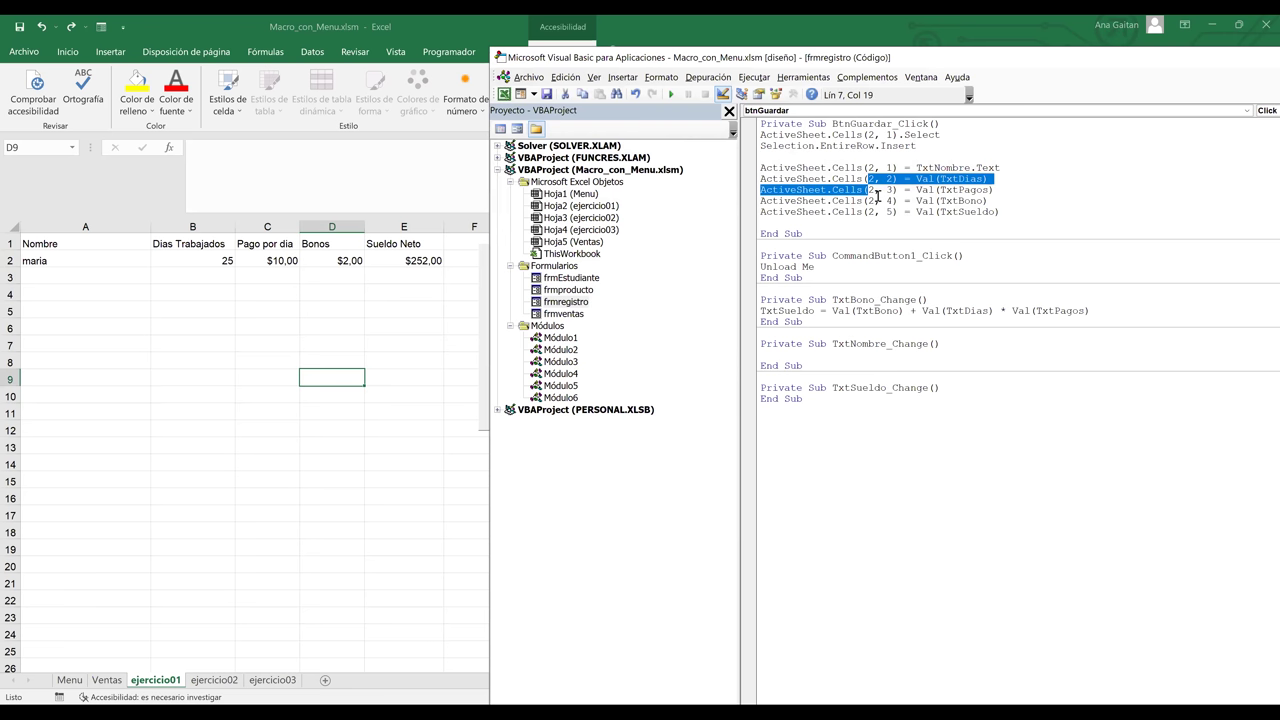
Highlight the Cells(2, n) column numbers on lines 5–9 of BtnGuardar_Click.
left_click_drag(867, 179, 885, 201)
left_click(926, 167)
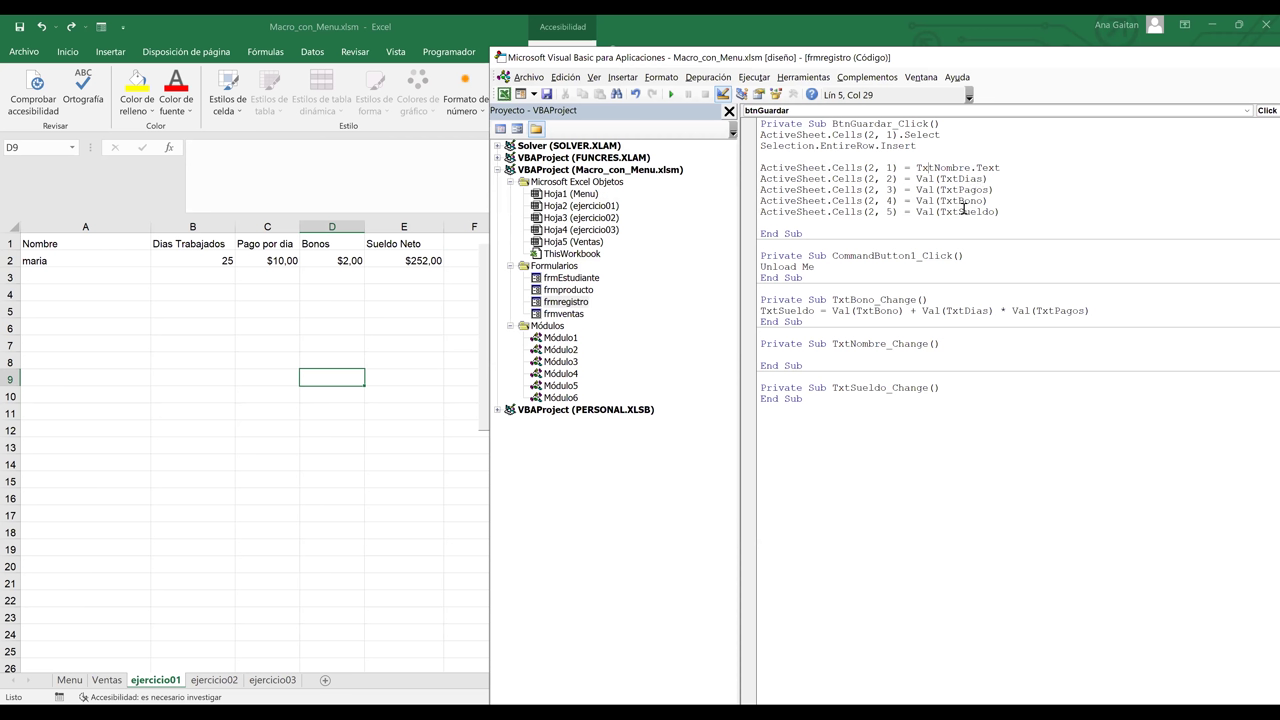
left_click(873, 168)
left_click_drag(873, 171, 877, 212)
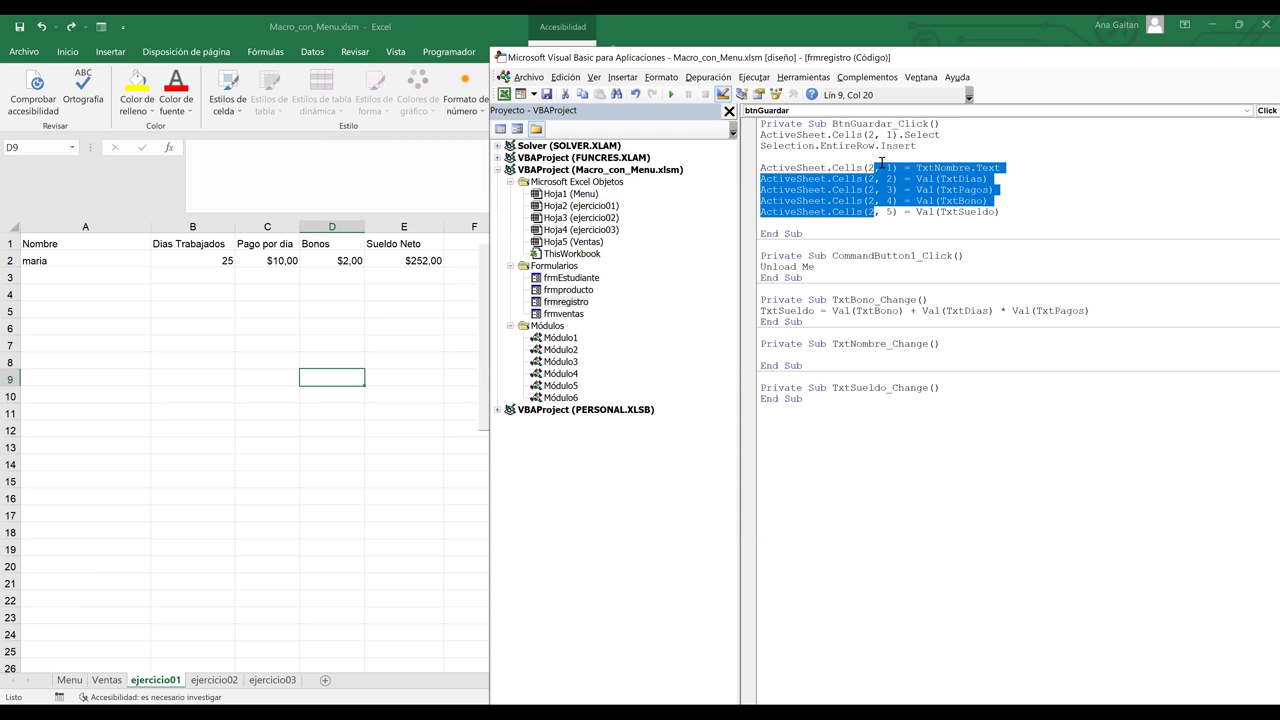
left_click(896, 213)
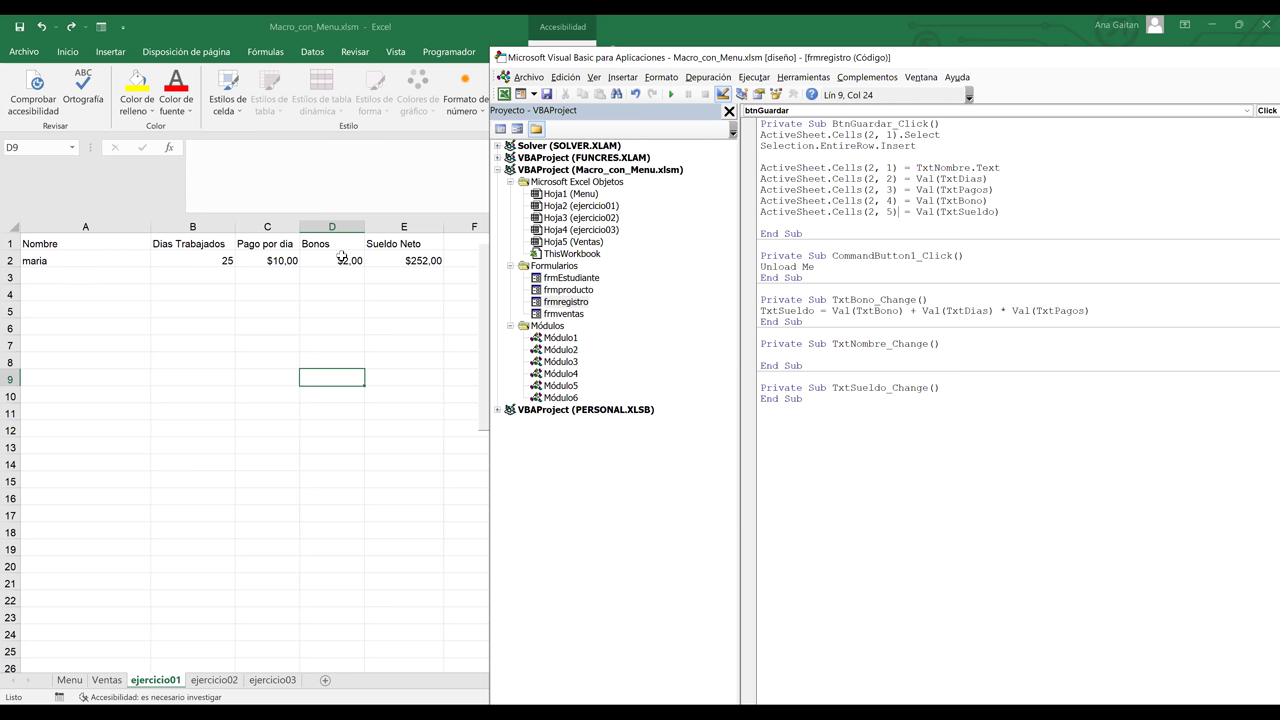
Check the TxtDias and TxtSueldo code lines, then launch the Registro form and select Nombre.
left_click(930, 178)
left_click(1003, 212)
left_click(9, 260)
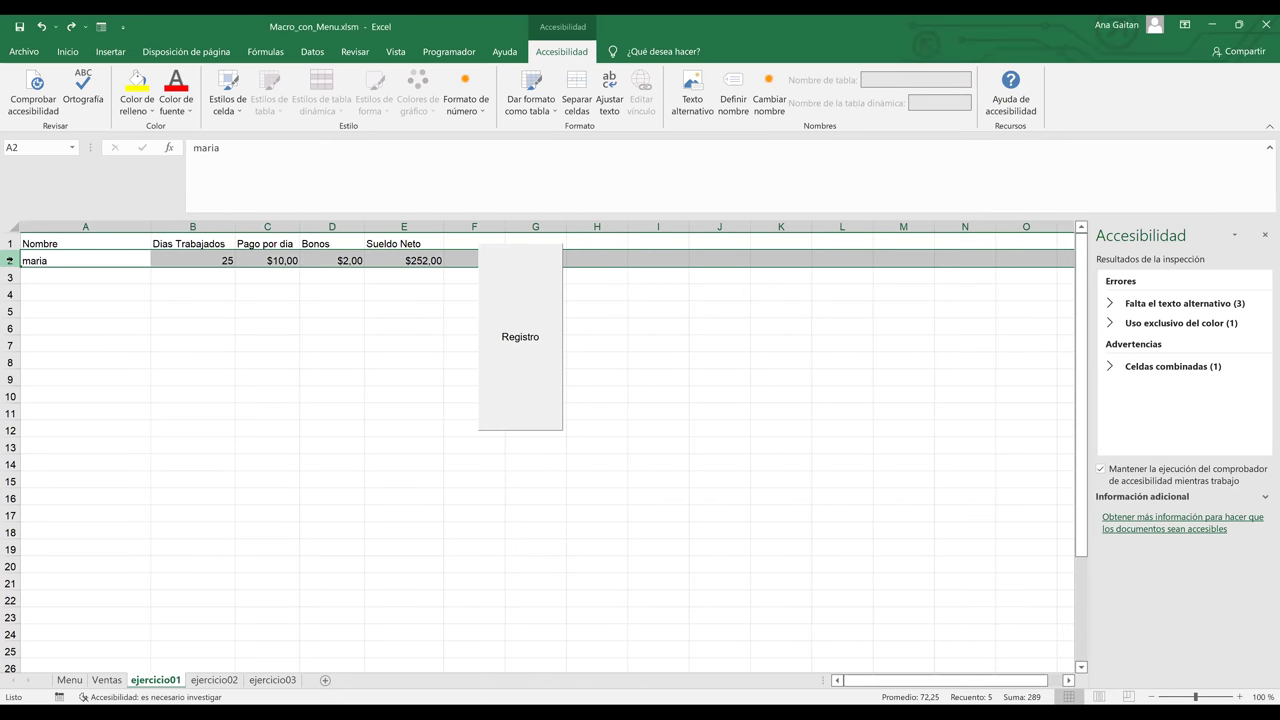
left_click(531, 379)
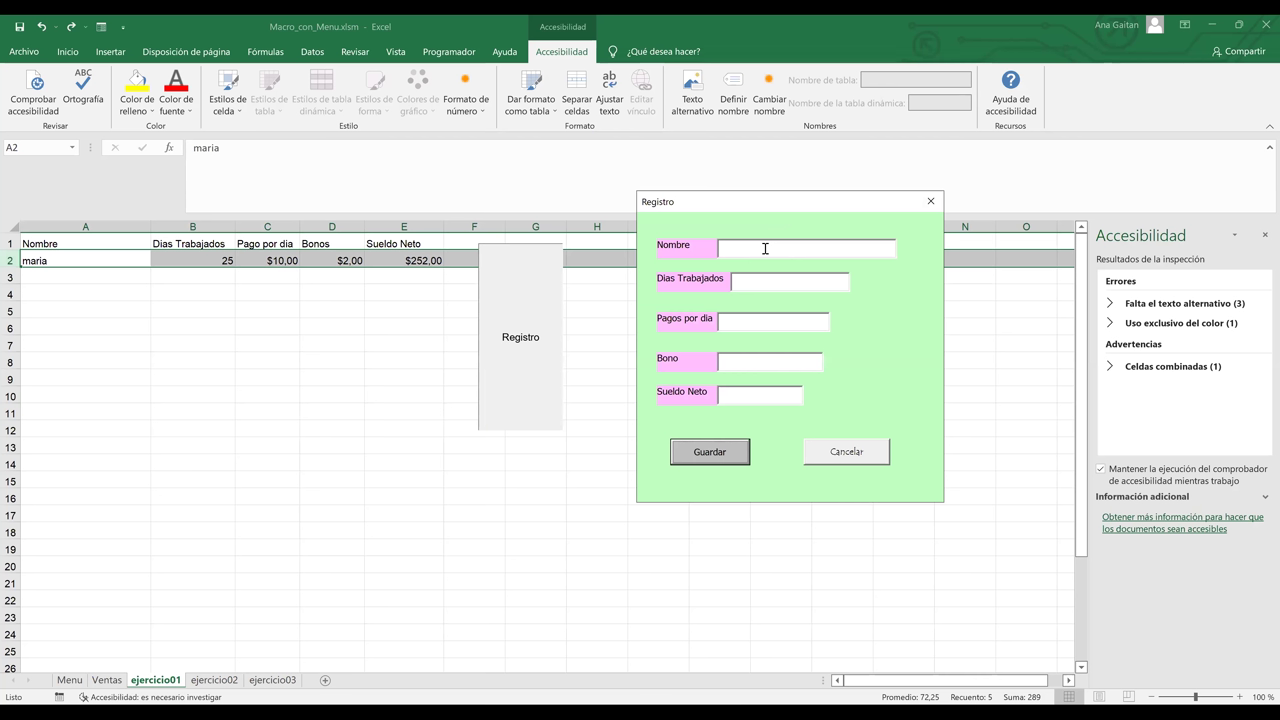
left_click(765, 248)
Return to the VBA editor and highlight the Selection.EntireRow.Insert line for review.
key("alt+F11")
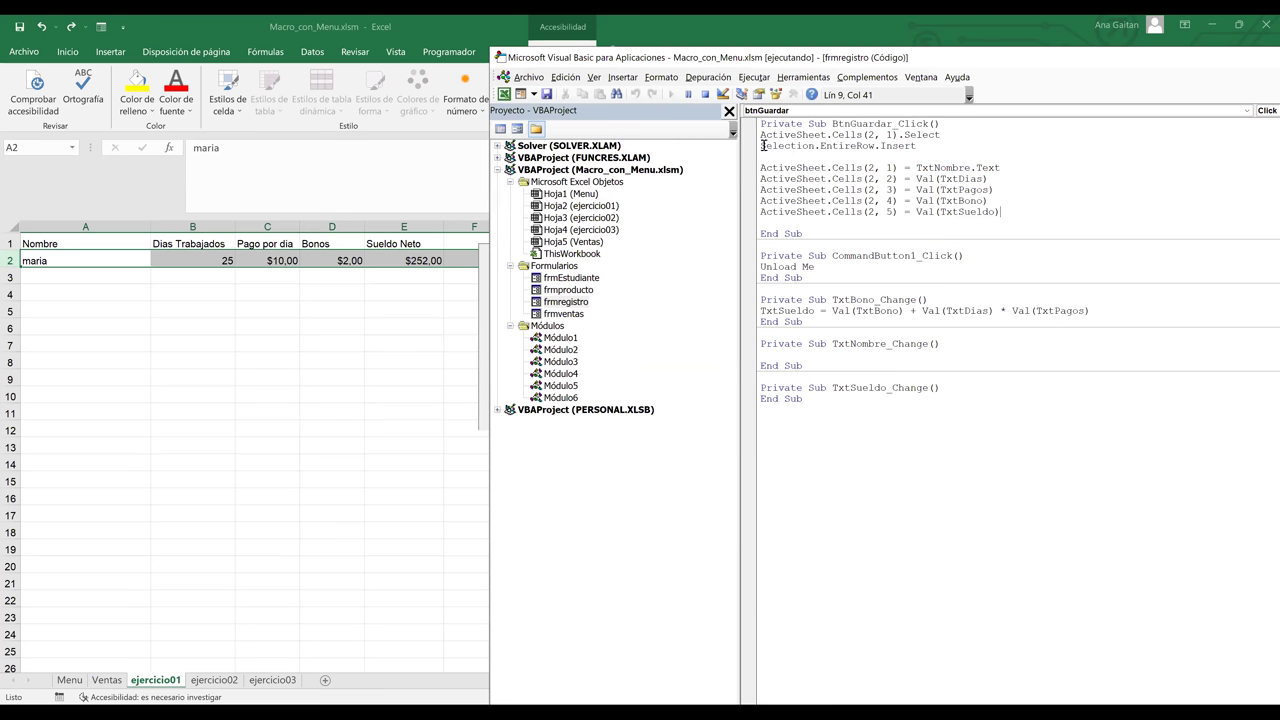
left_click_drag(763, 146, 920, 146)
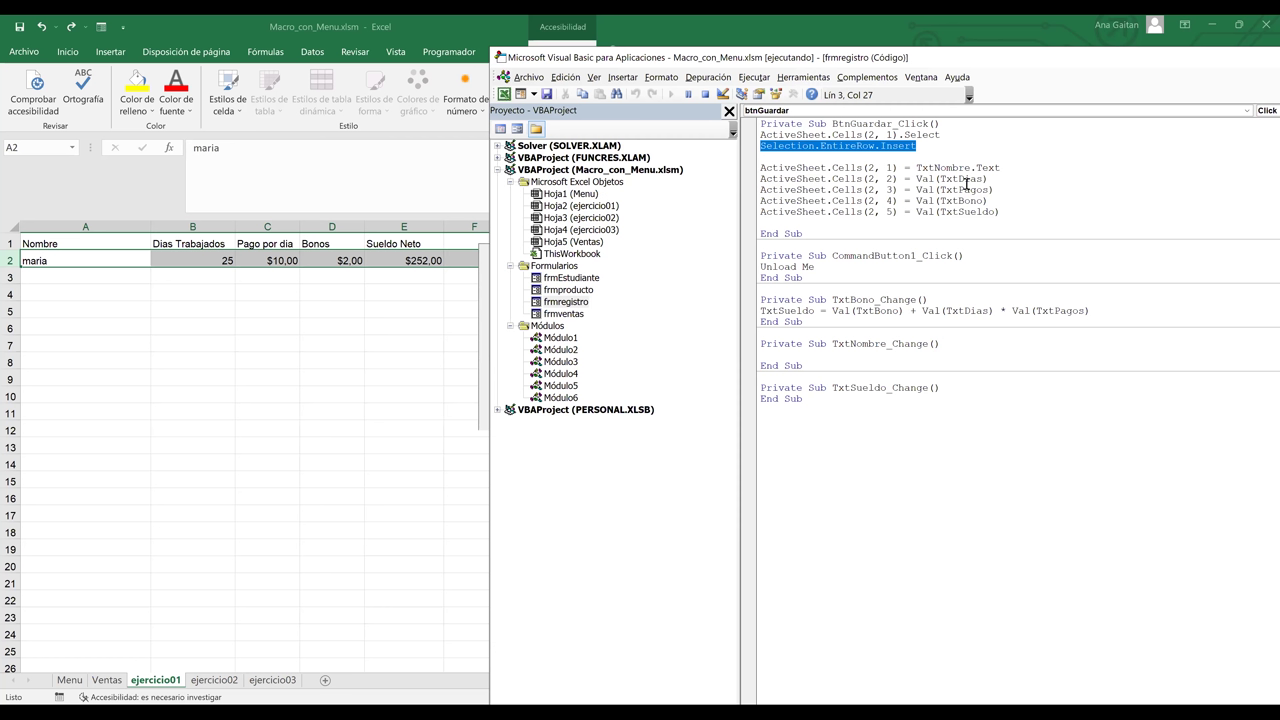
left_click(996, 197)
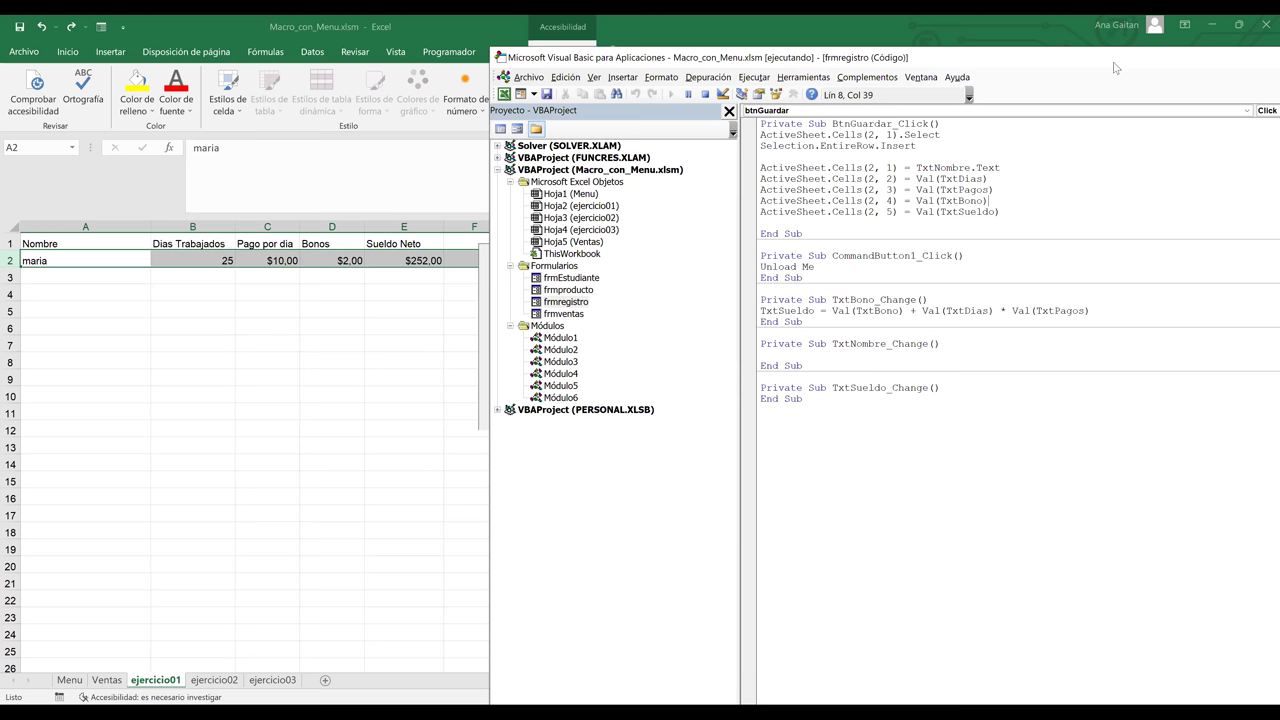
Restore the VBA editor to a floating window, shift it right, and select the TxtDias line.
key("super+Down")
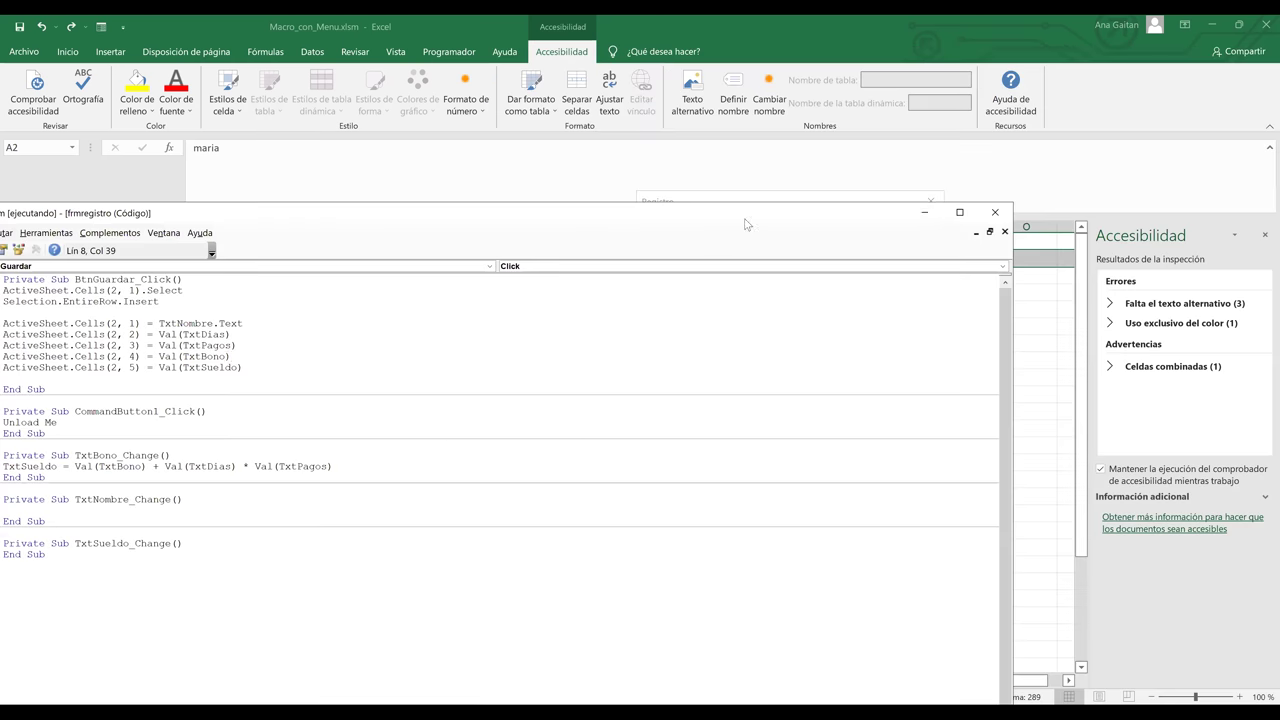
left_click_drag(745, 224, 948, 212)
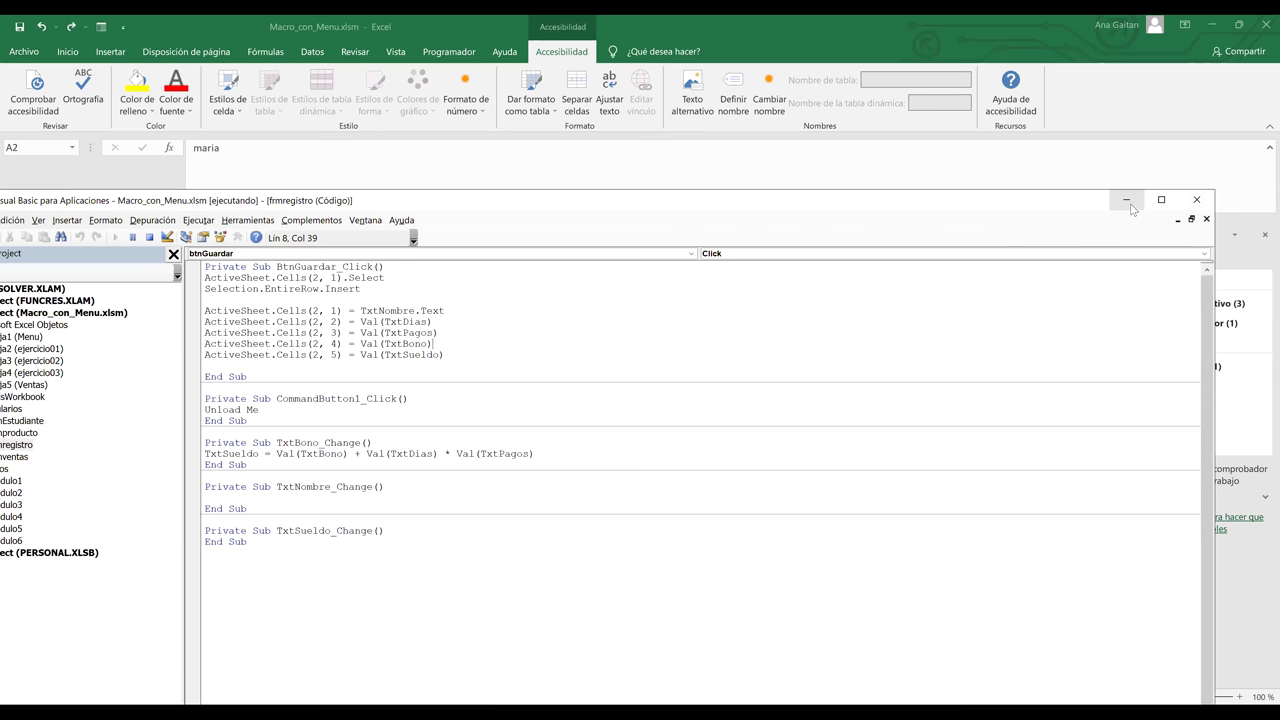
left_click(410, 321)
Close the VBA editor and cancel the Registro form without saving.
left_click(1197, 205)
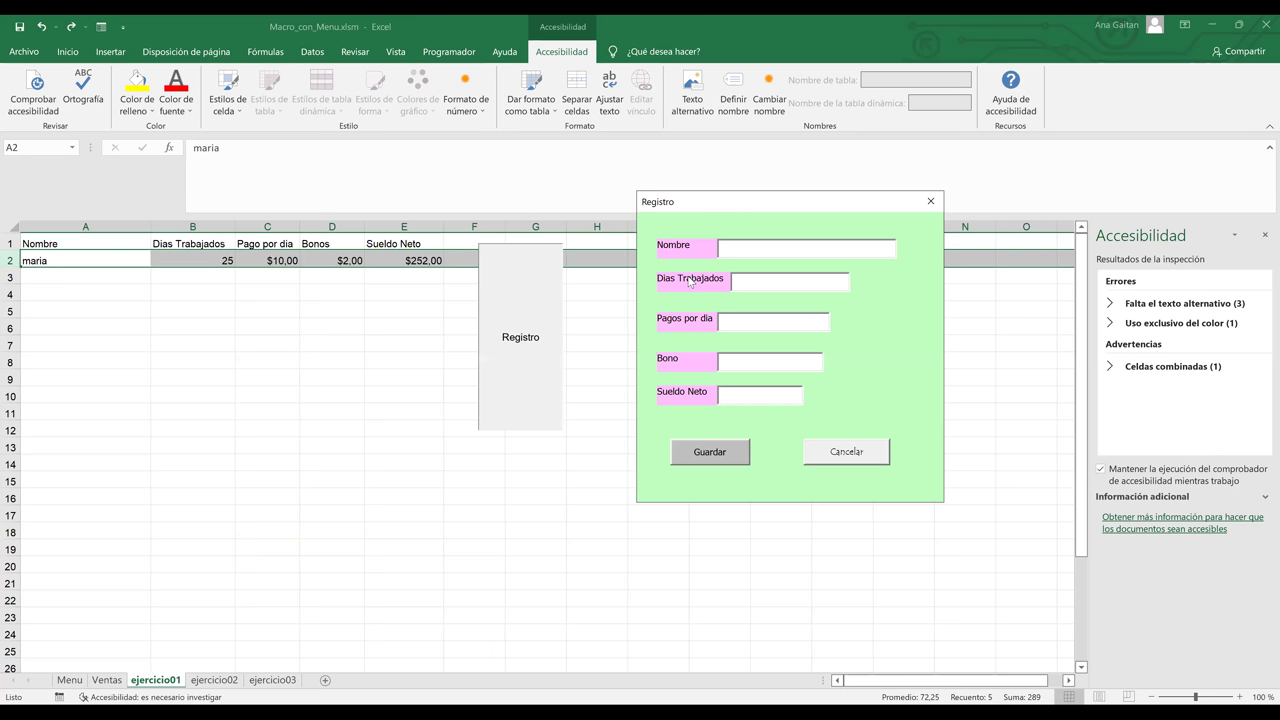
left_click(859, 455)
left_click(859, 455)
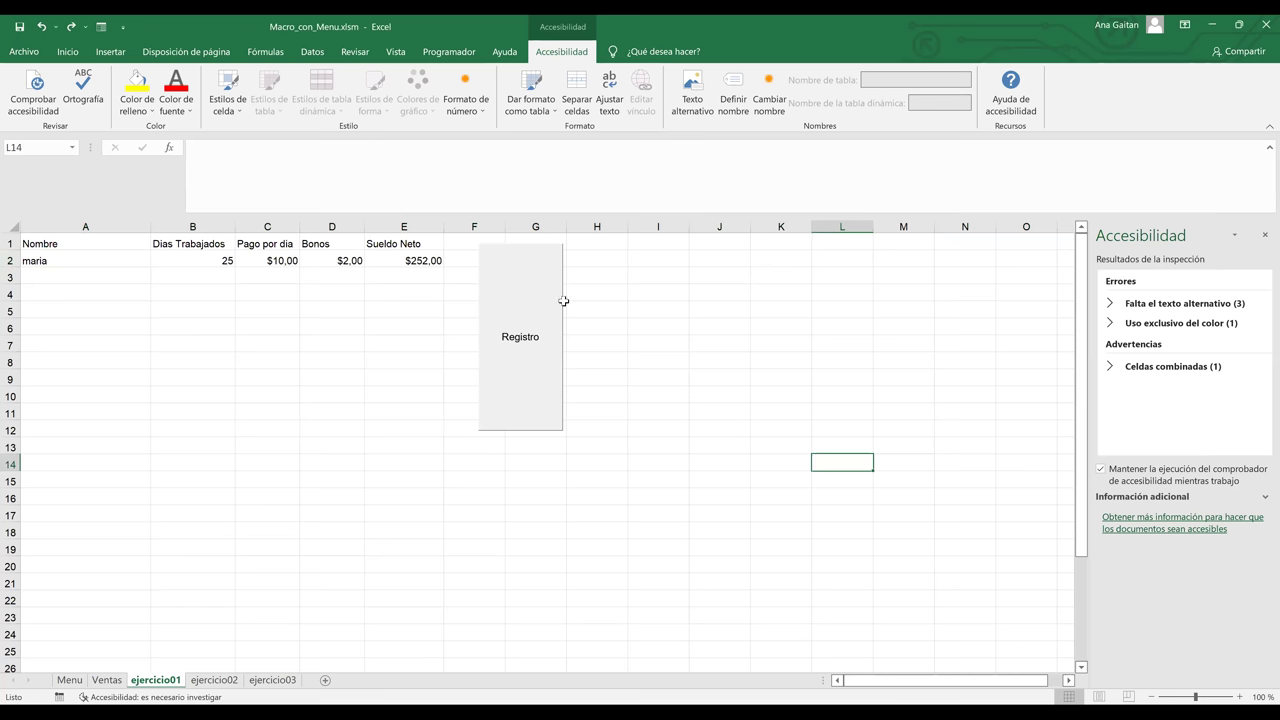
Clear the row 2 selection by selecting empty cells J4 and I15.
left_click(636, 264)
left_click(732, 298)
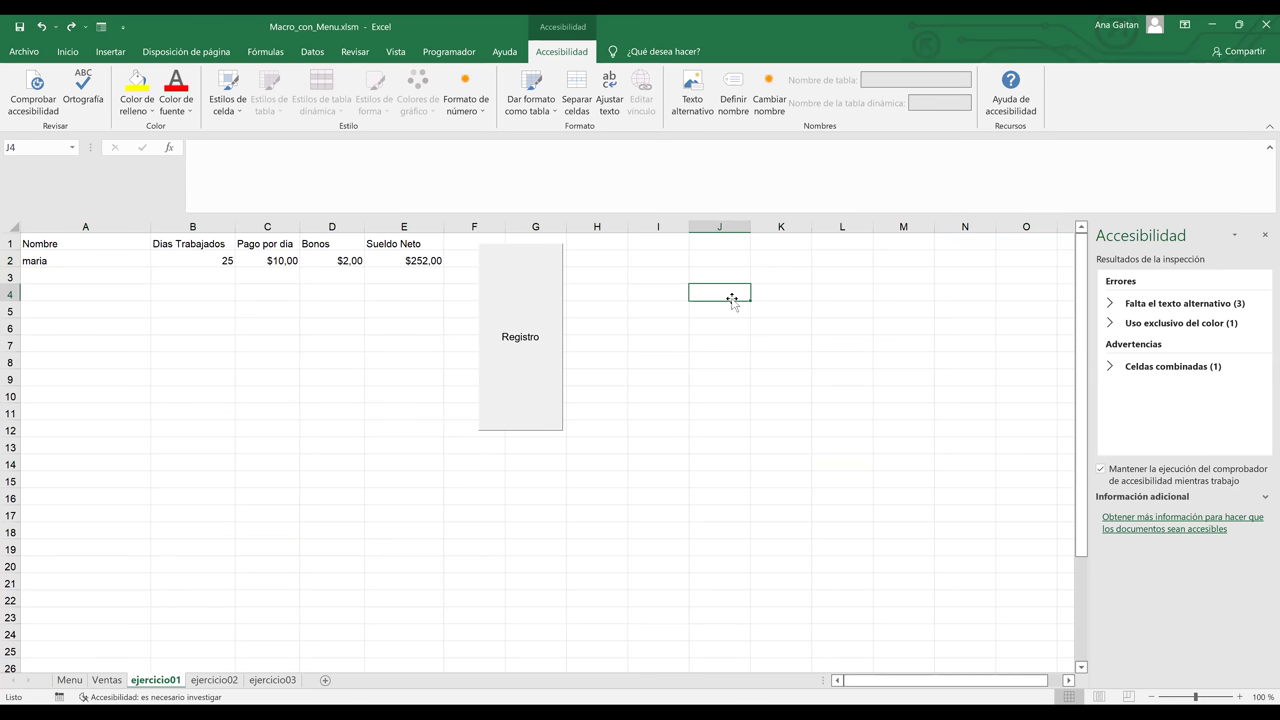
left_click(672, 478)
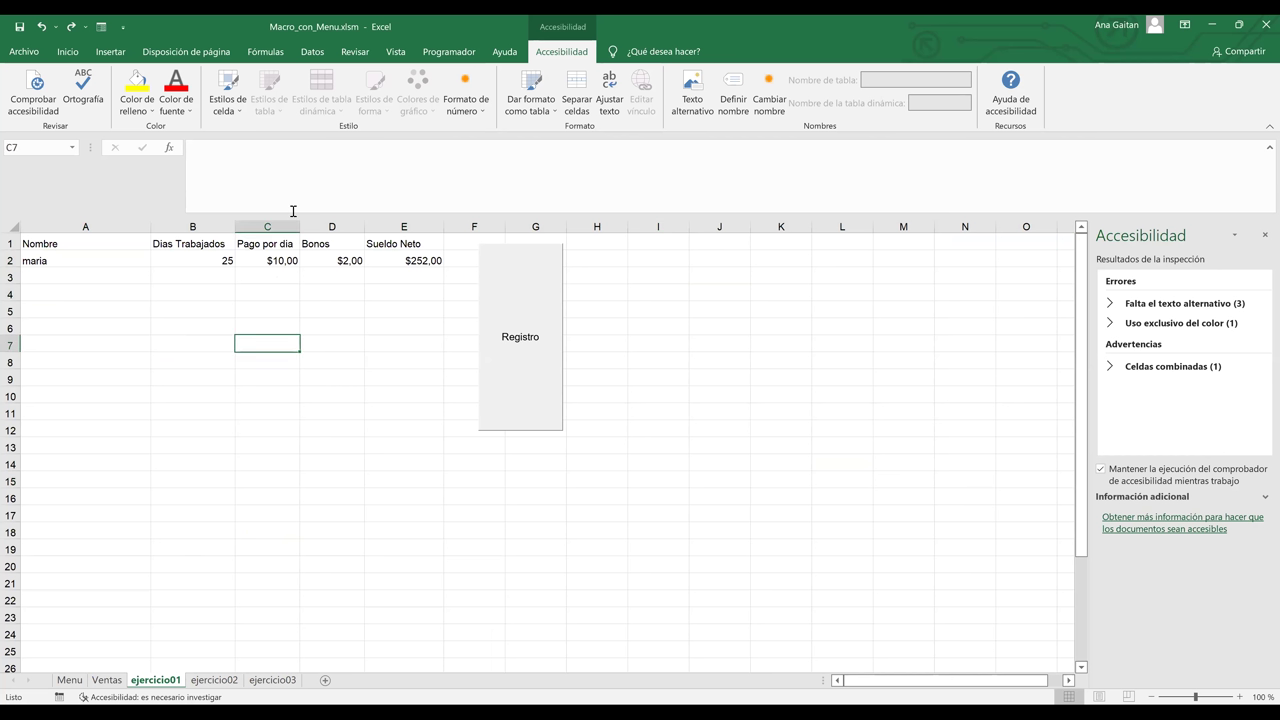